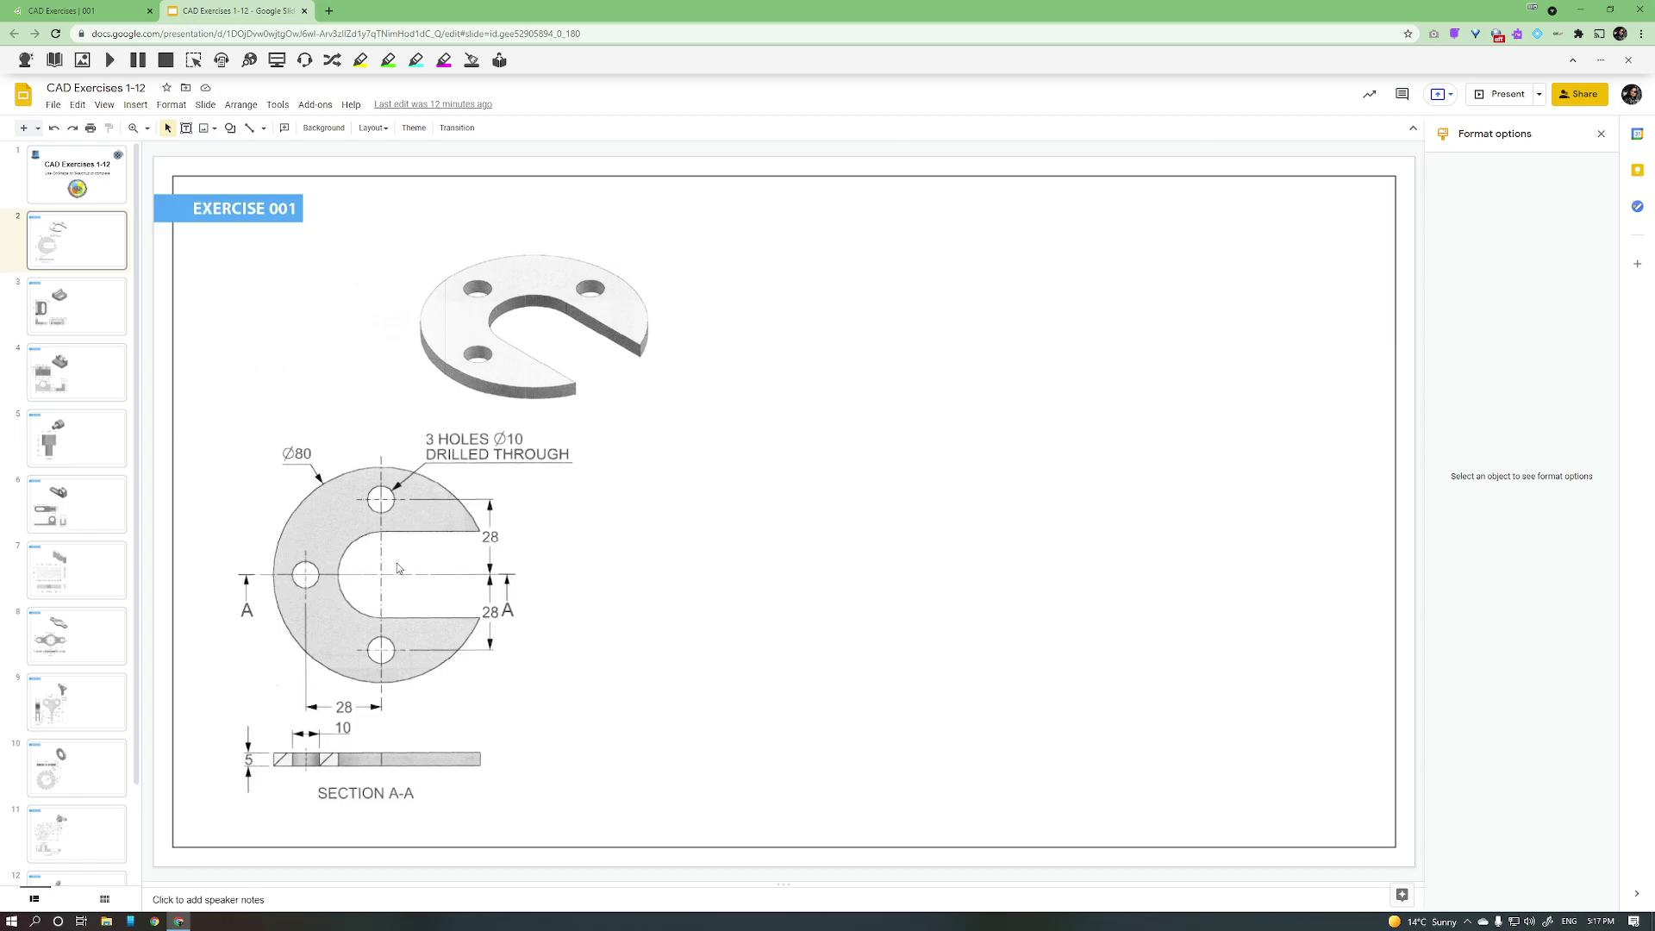
Step: Switch from the exercise drawing to the Onshape document CAD Exercises
left_click(114, 13)
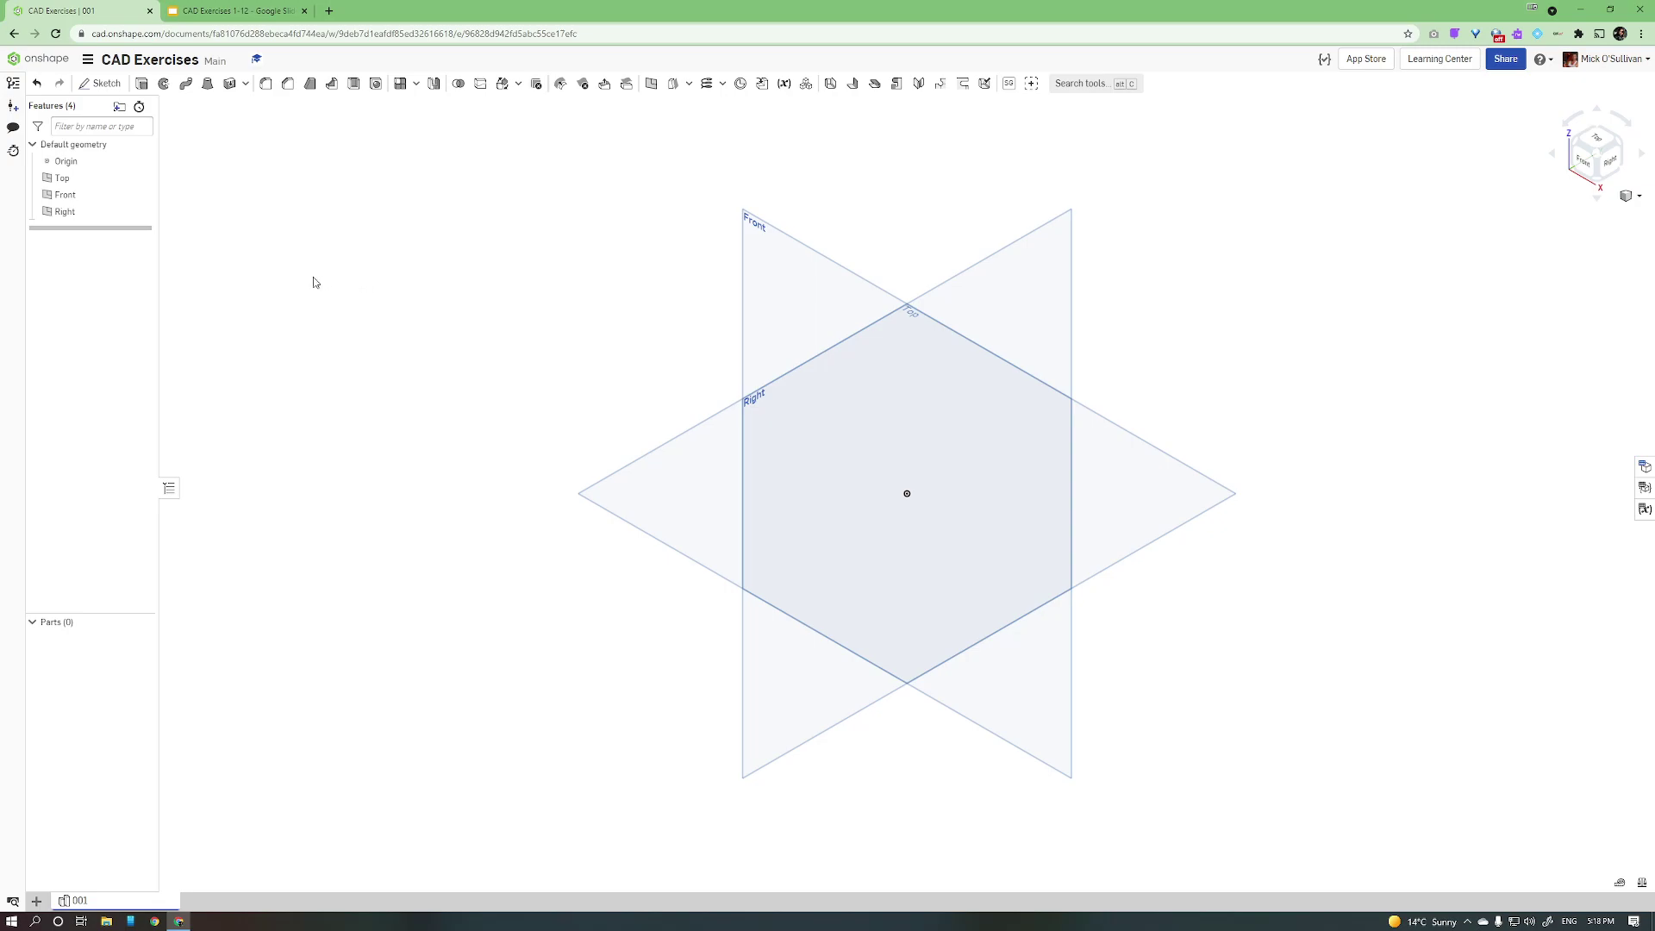
left_click(65, 161)
mouse_move(88, 904)
left_click(36, 900)
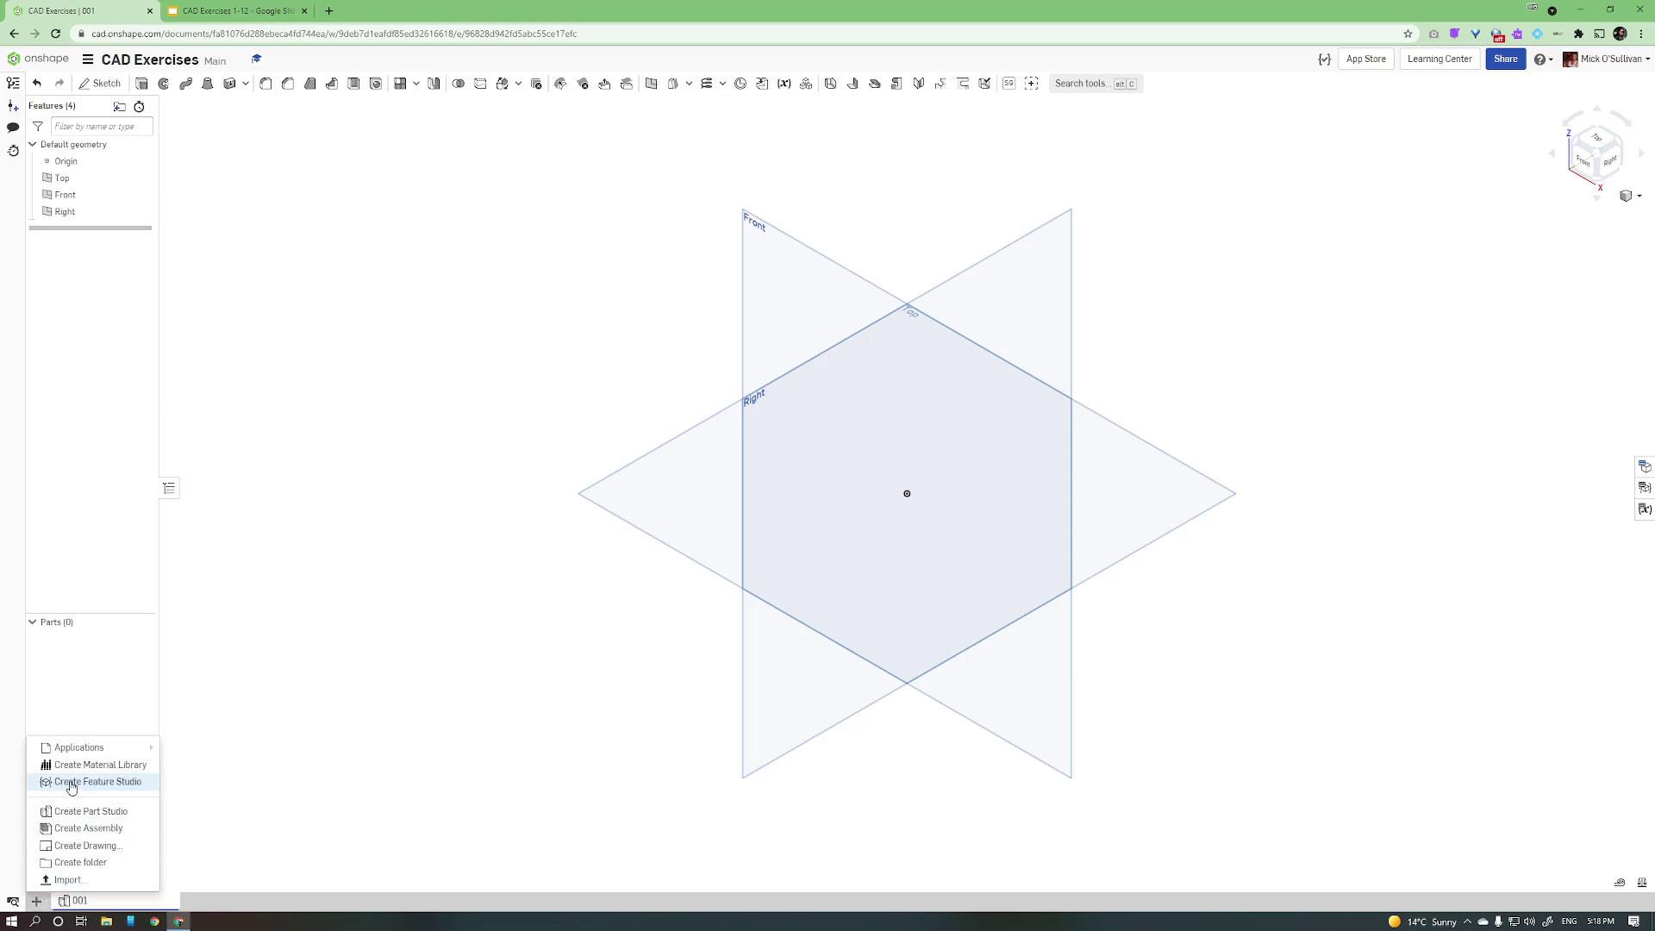
left_click(178, 862)
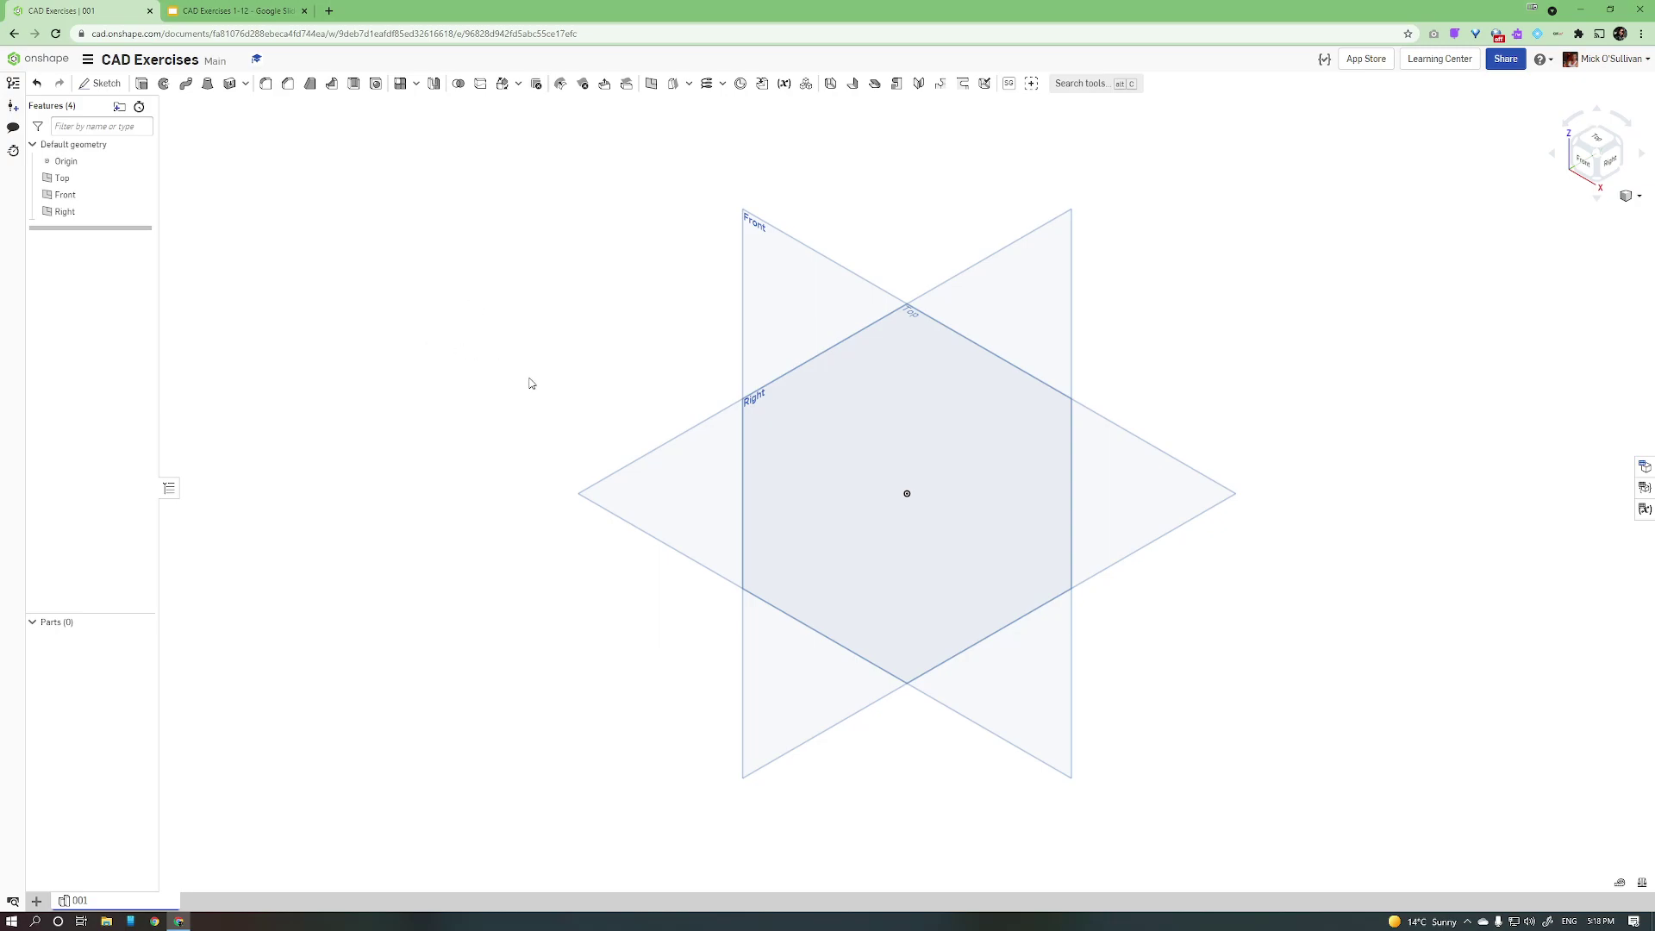
Step: Start a new sketch on the Top plane and look straight at it from above
left_click(102, 84)
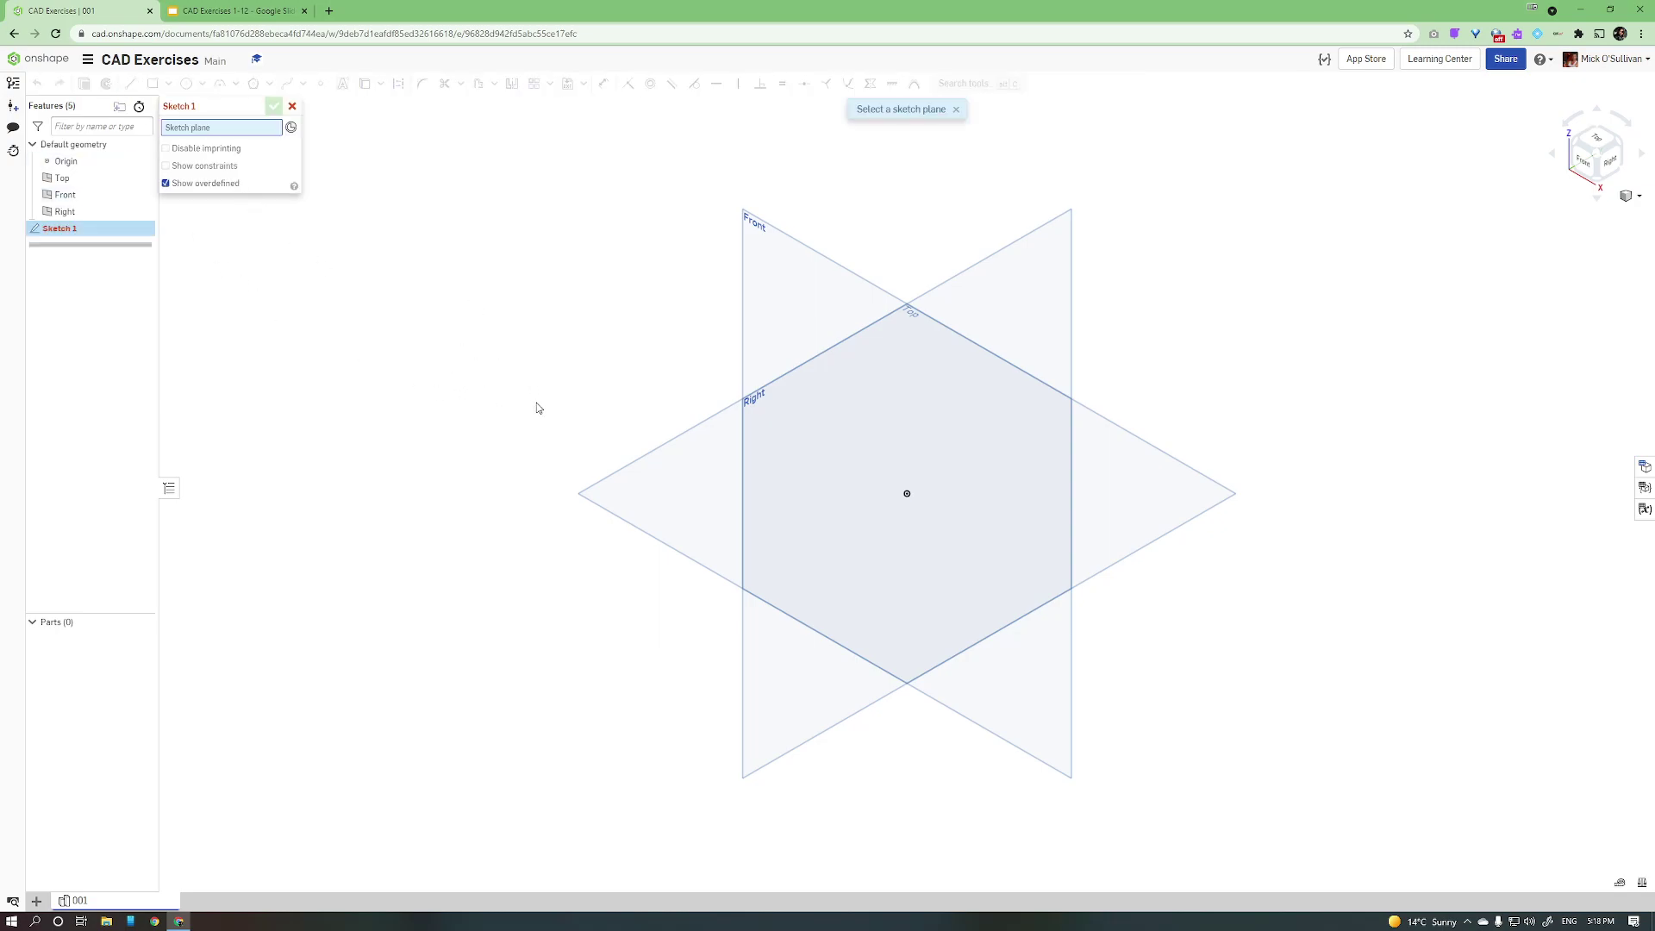
left_click(650, 466)
left_click(1593, 139)
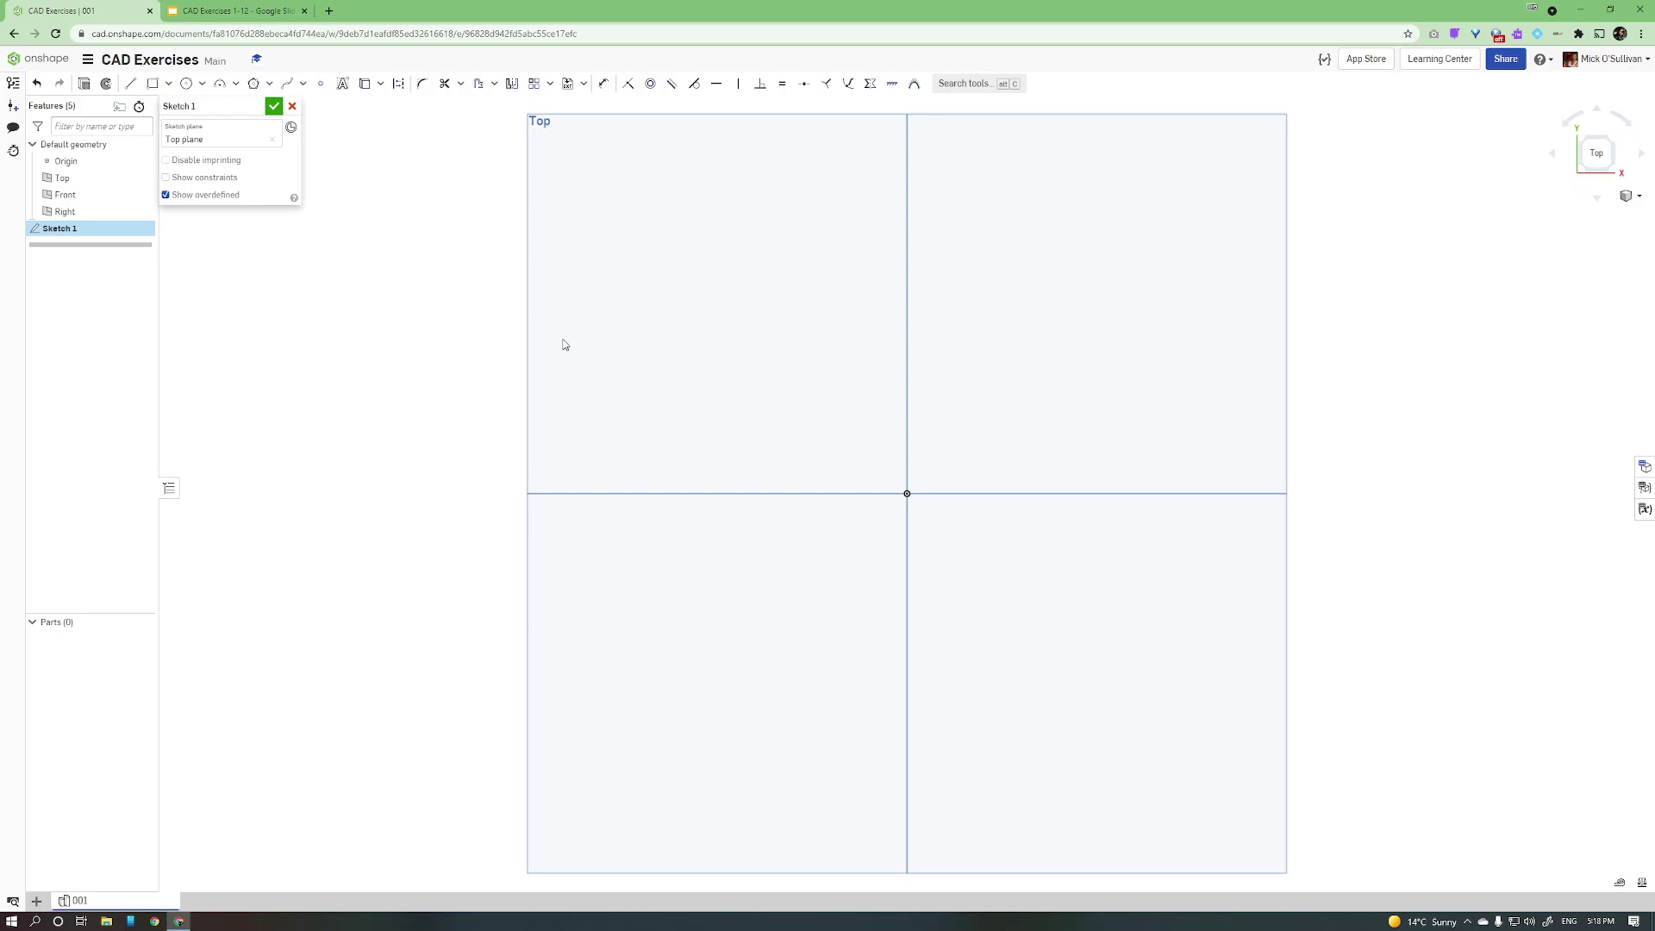
Step: Sketch a circle centred on the origin with a diameter of 80
left_click(186, 82)
left_click(907, 493)
left_click(1135, 627)
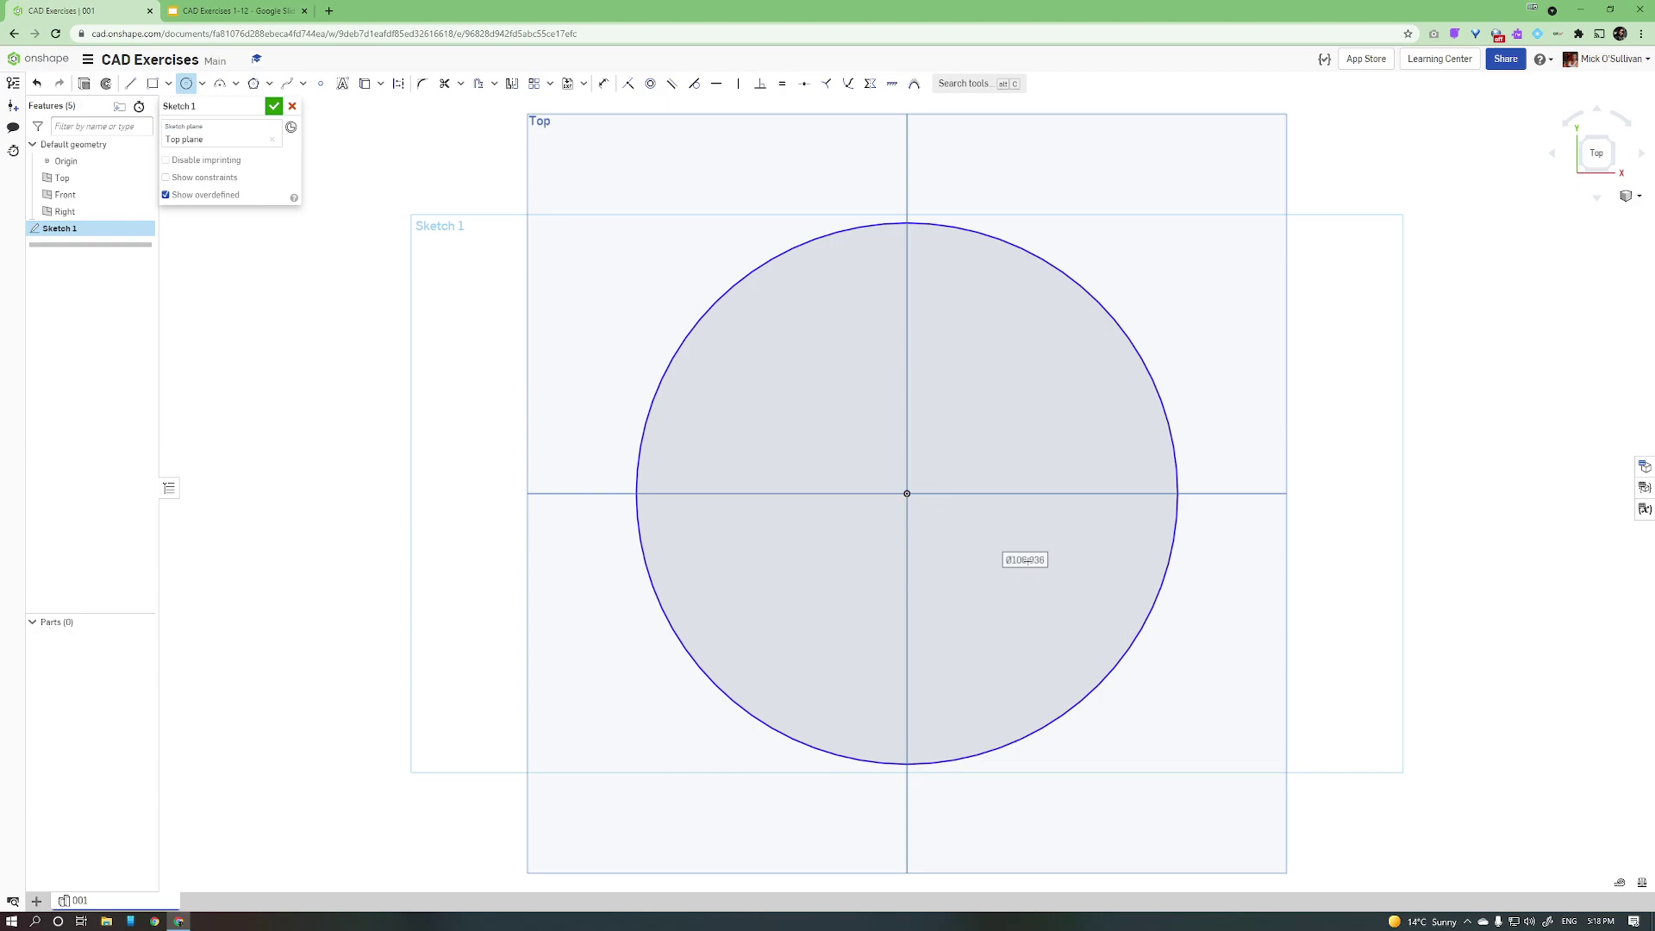
type("50")
key("Return")
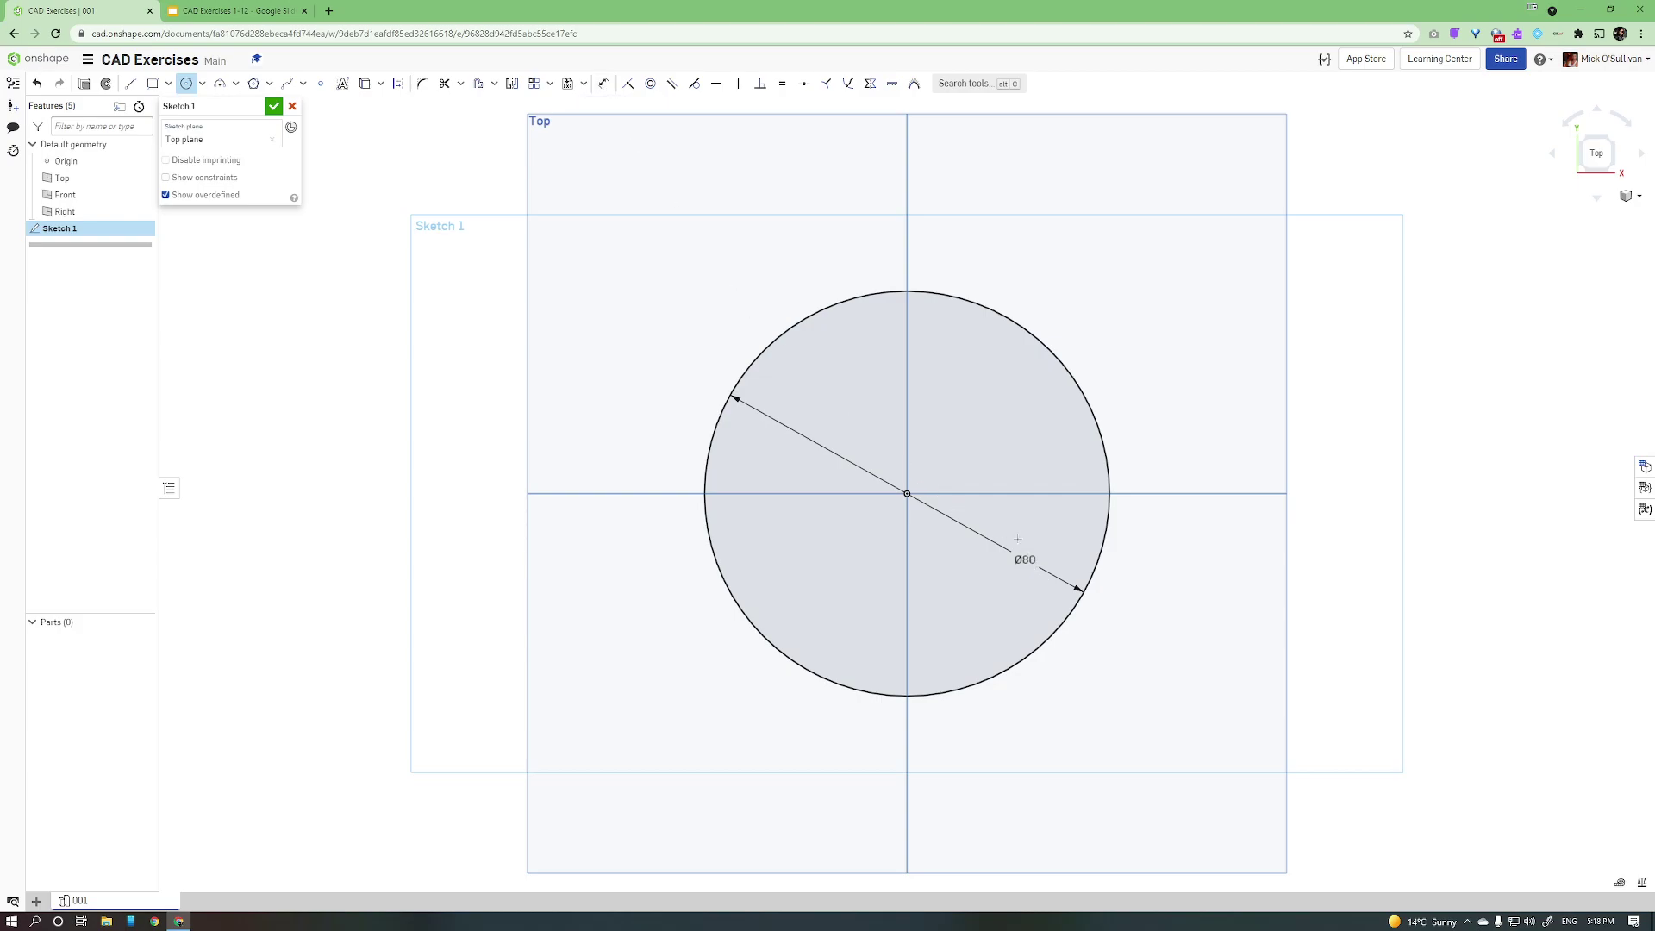
Step: Try a diameter of 90 on the circle and set it back to 80
left_click(603, 82)
left_click(1026, 556)
type("90")
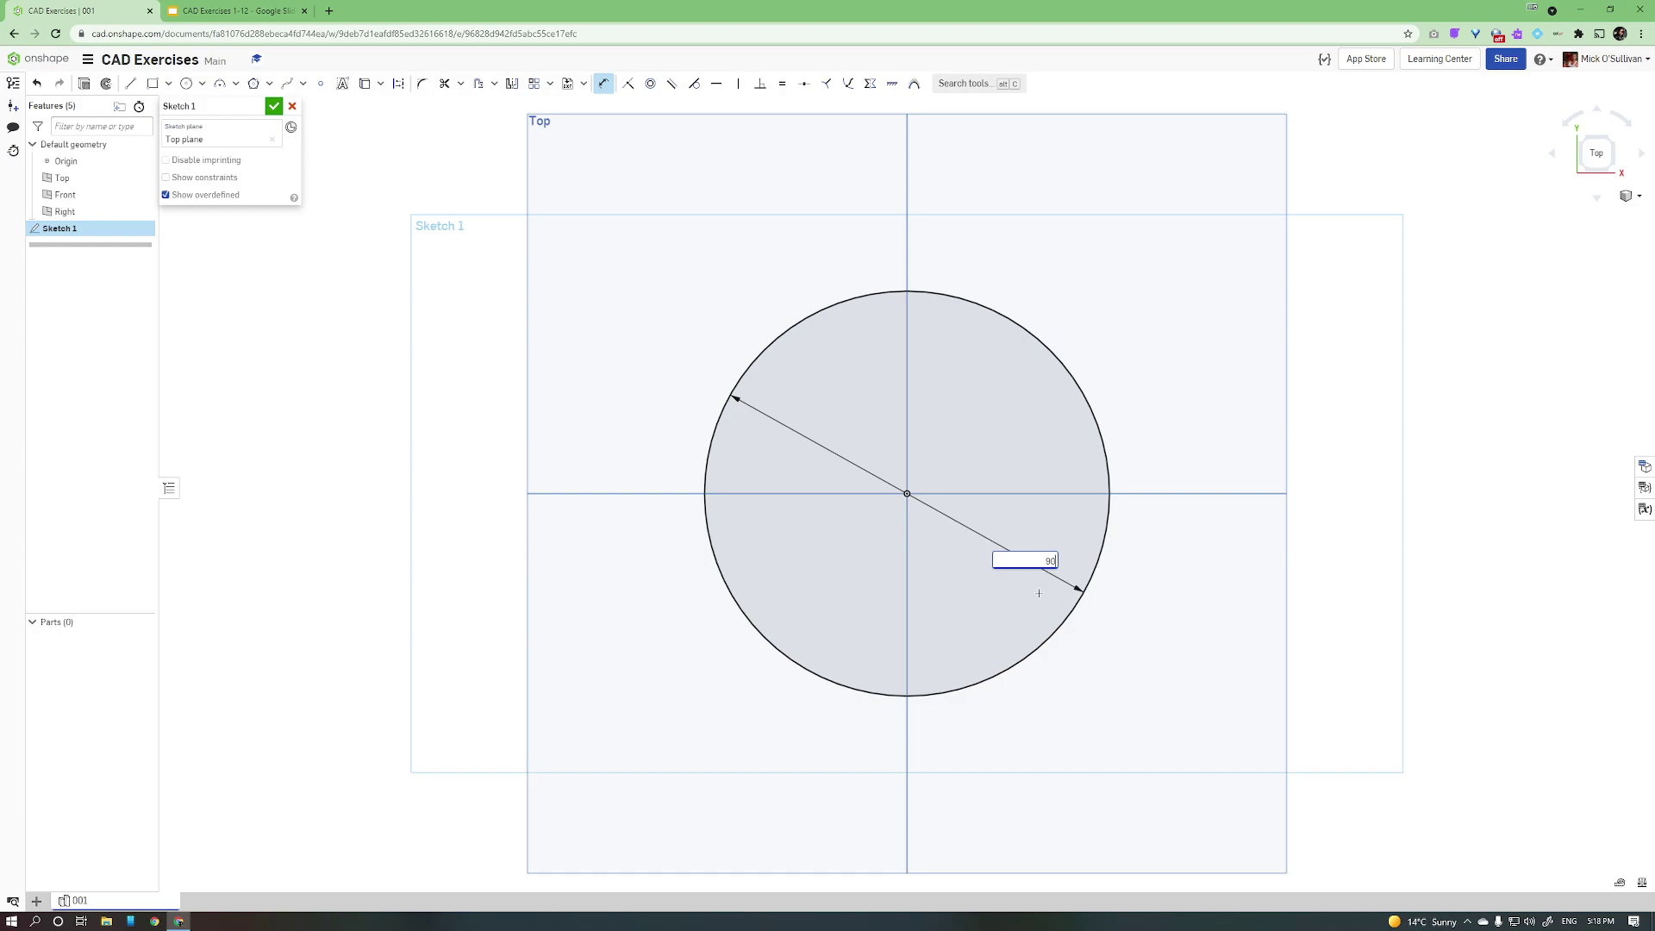
key("Return")
double_click(1039, 568)
type("80")
key("Return")
Step: Sketch a construction circle centred on the origin with its diameter entered as 28*2
mouse_move(1028, 564)
middle_mouse_down()
mouse_move(909, 569)
mouse_move(929, 536)
middle_mouse_up()
scroll(912, 569, "up", 1)
scroll(928, 536, "up", 1)
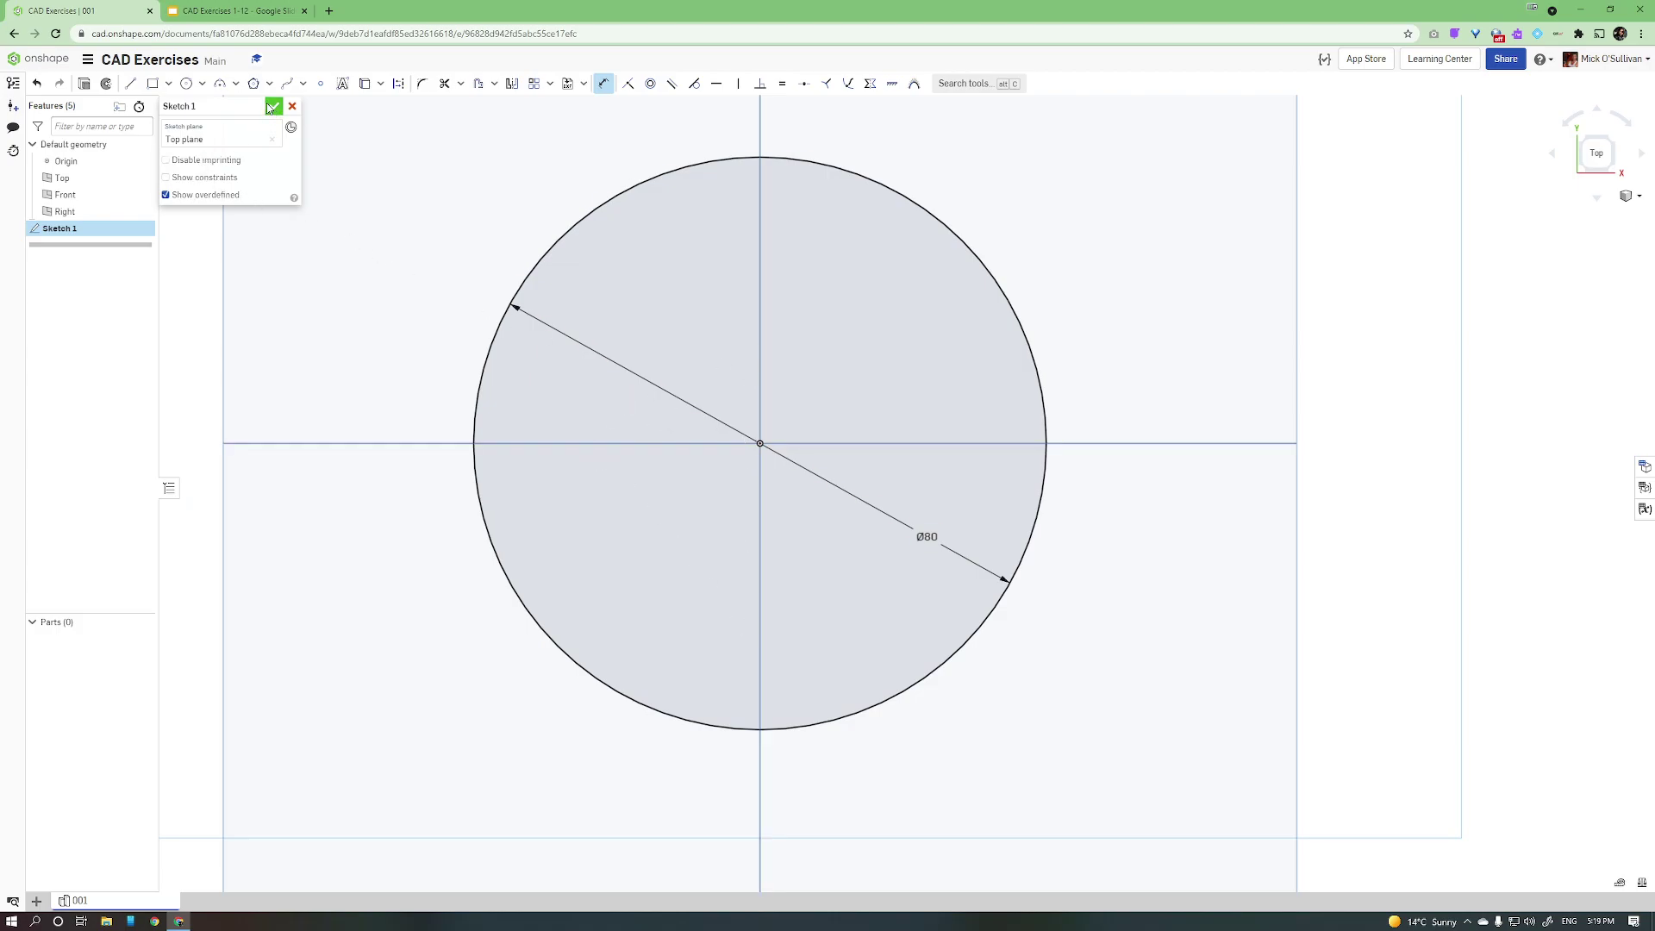
left_click(186, 83)
left_click(398, 83)
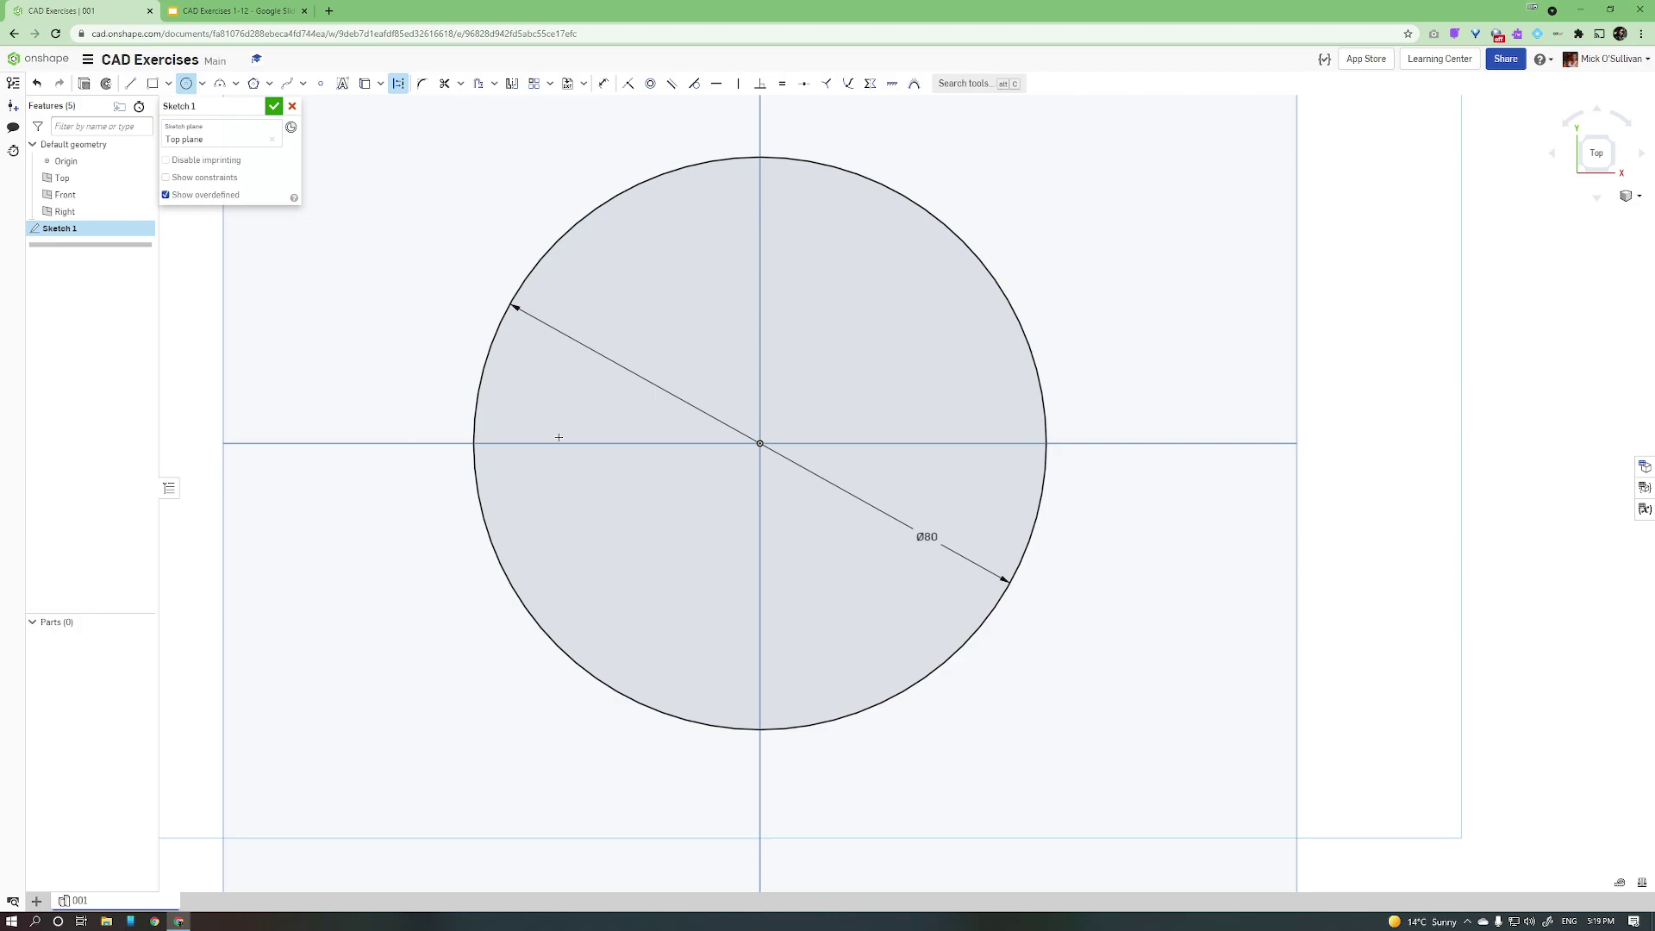
left_click(760, 444)
left_click(767, 247)
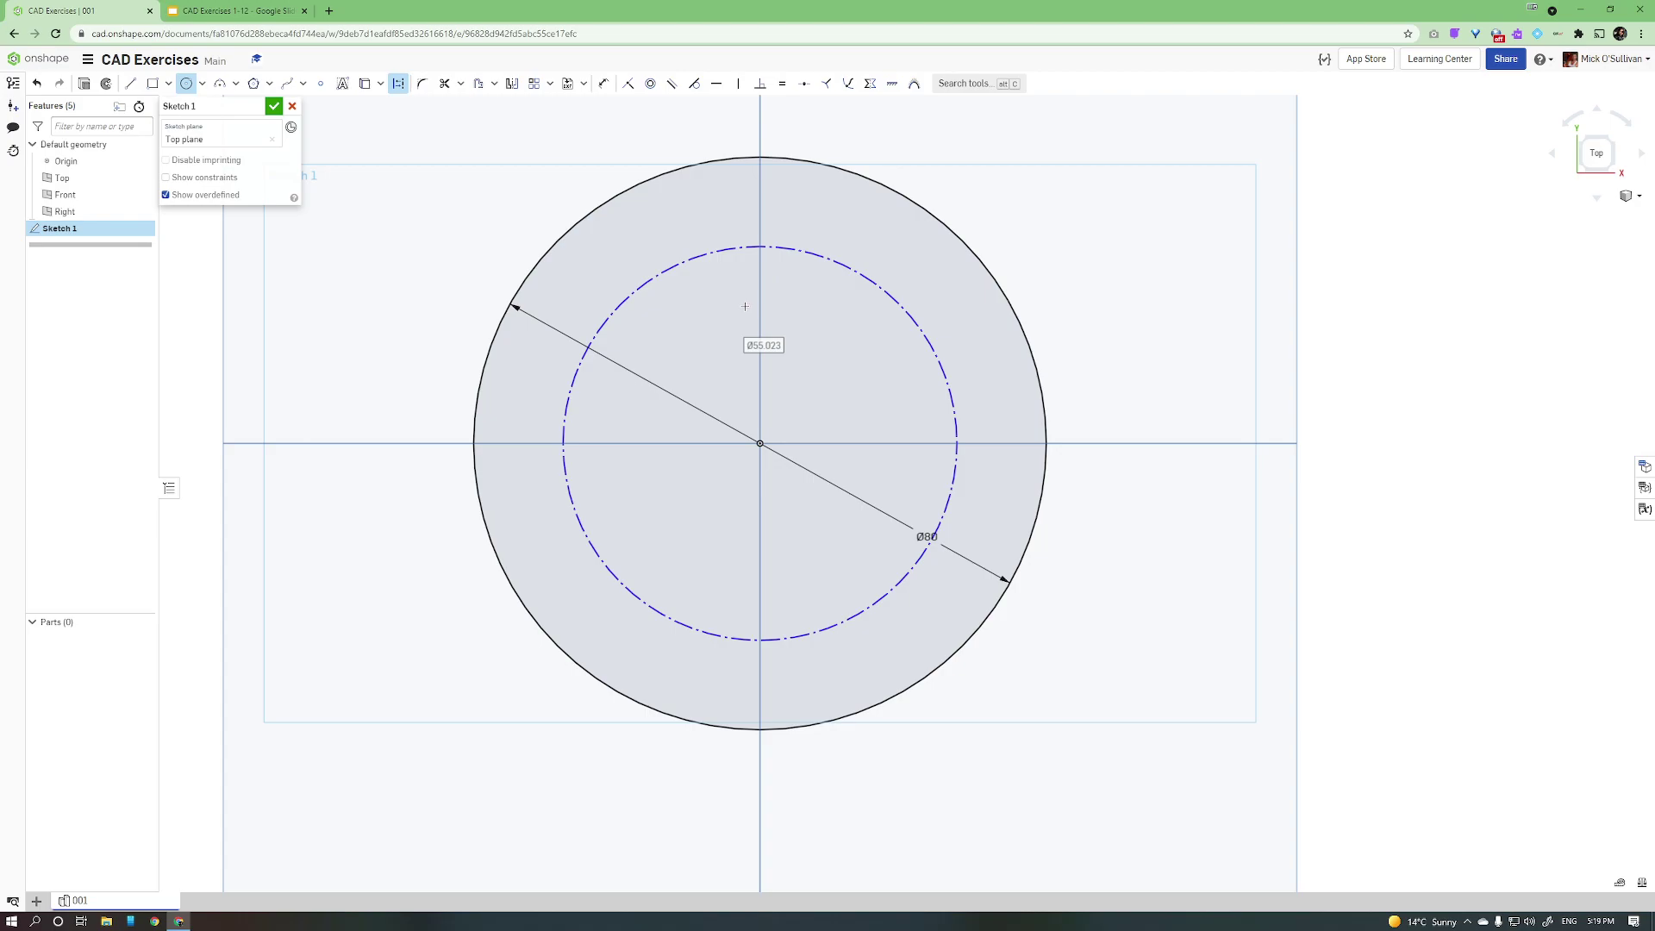
type("28*2")
key("Return")
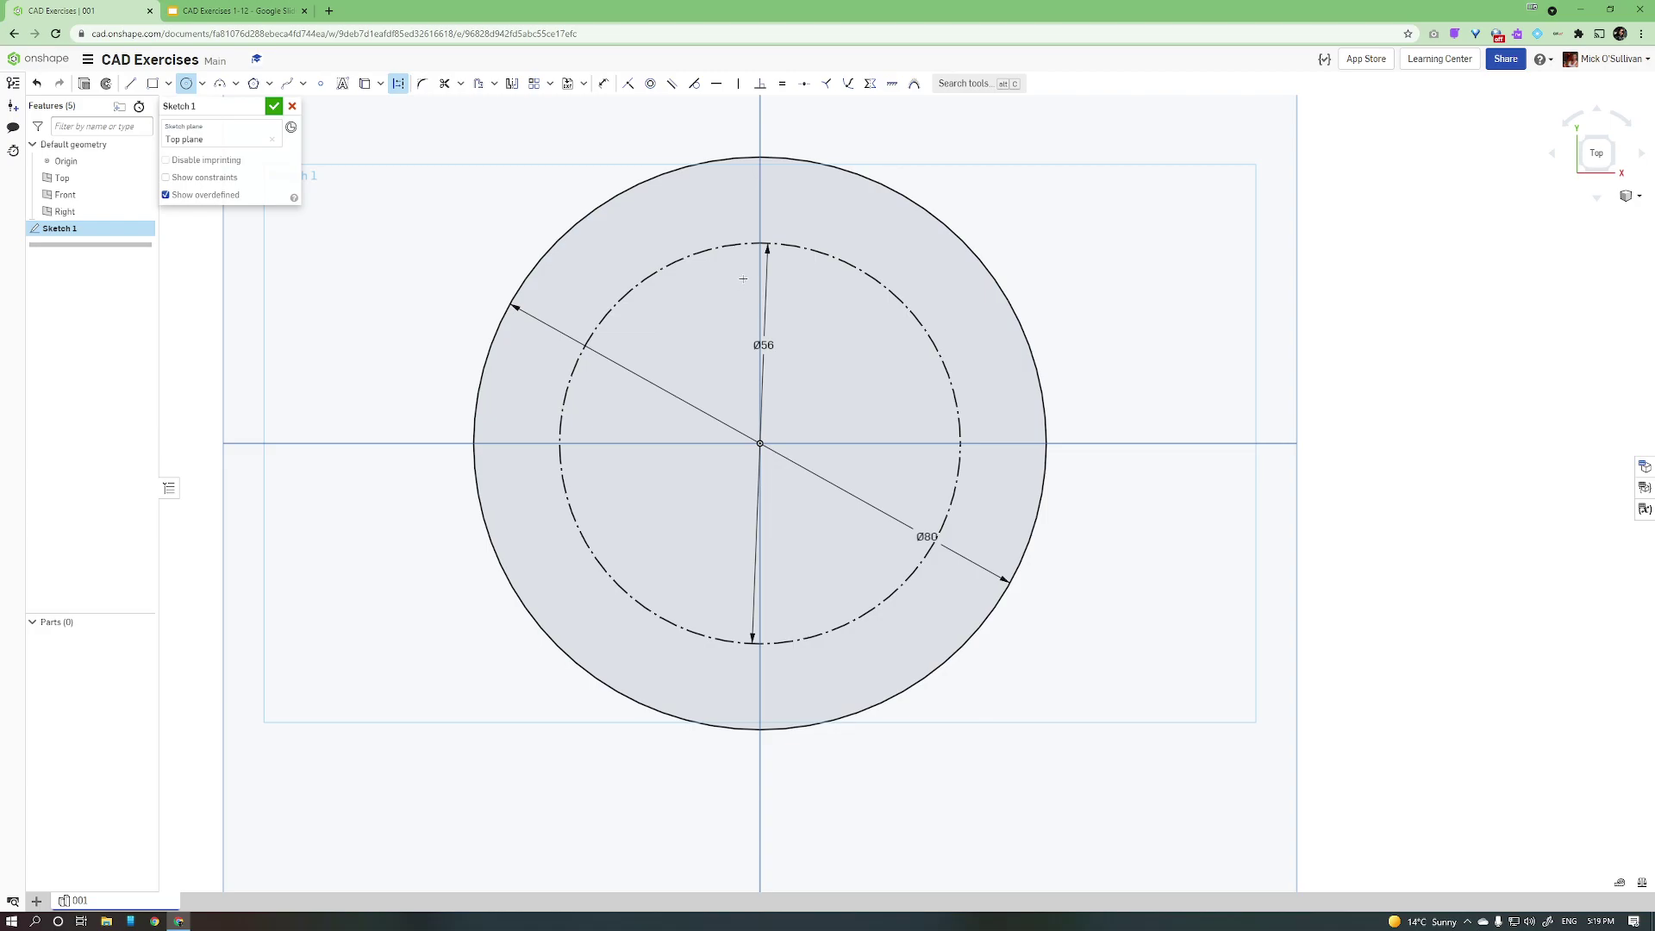
Step: Sketch a solid circle of diameter 10 where the construction circle meets the vertical axis above the origin
left_click(186, 83)
left_click(186, 84)
scroll(759, 244, "up", 5)
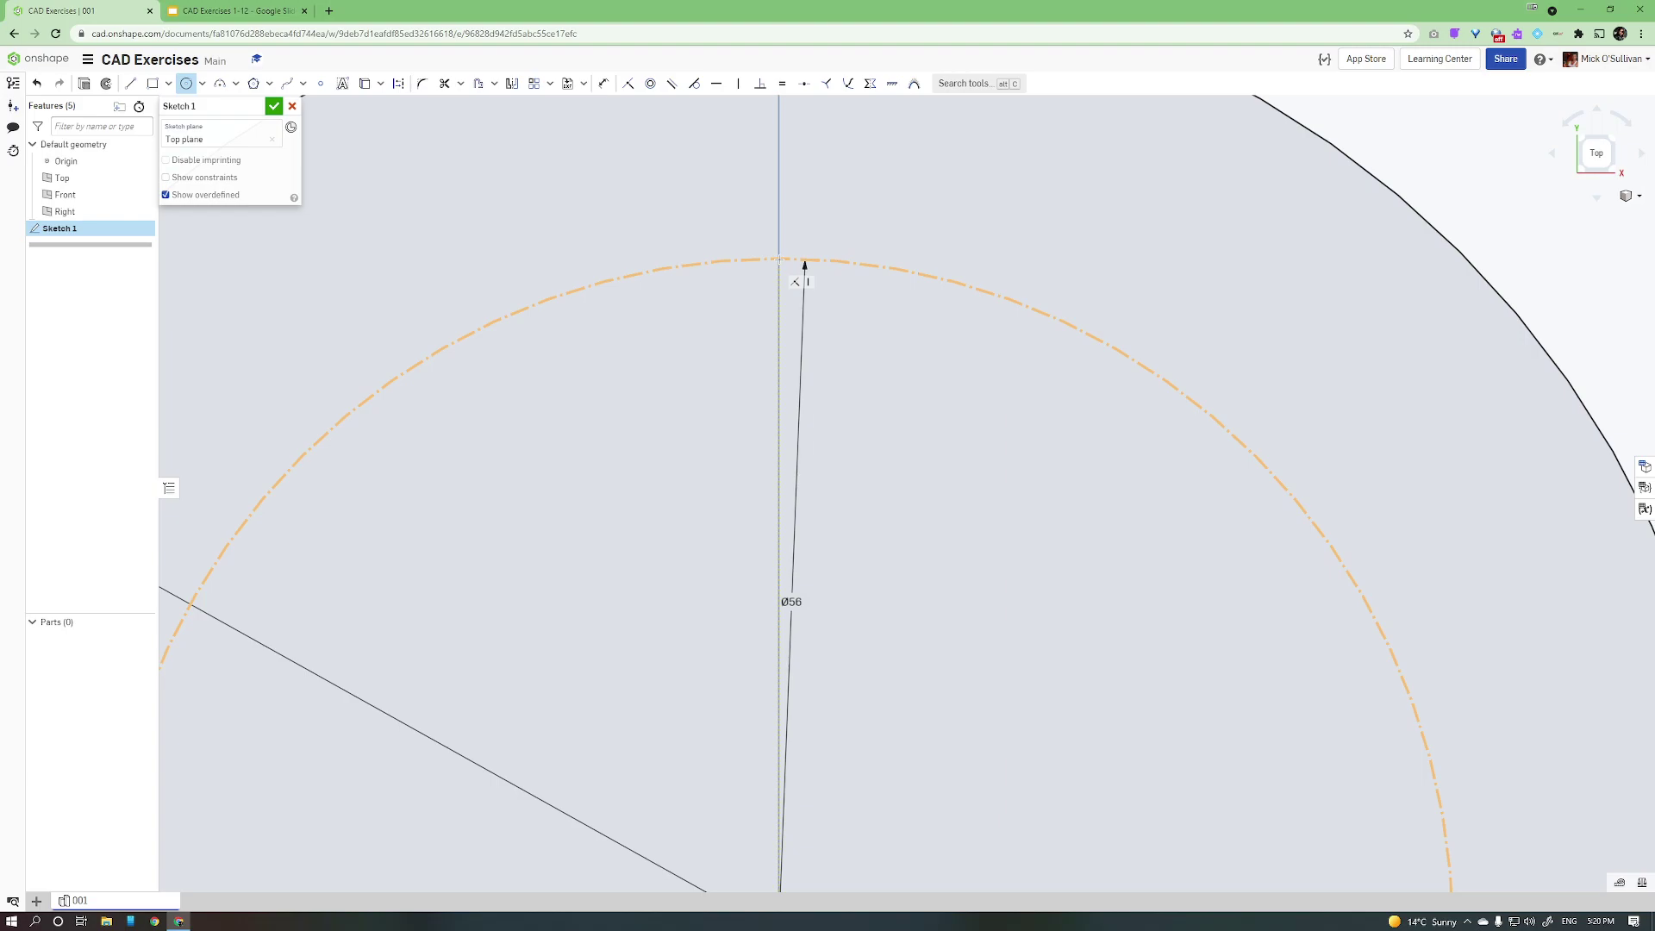
left_click(778, 258)
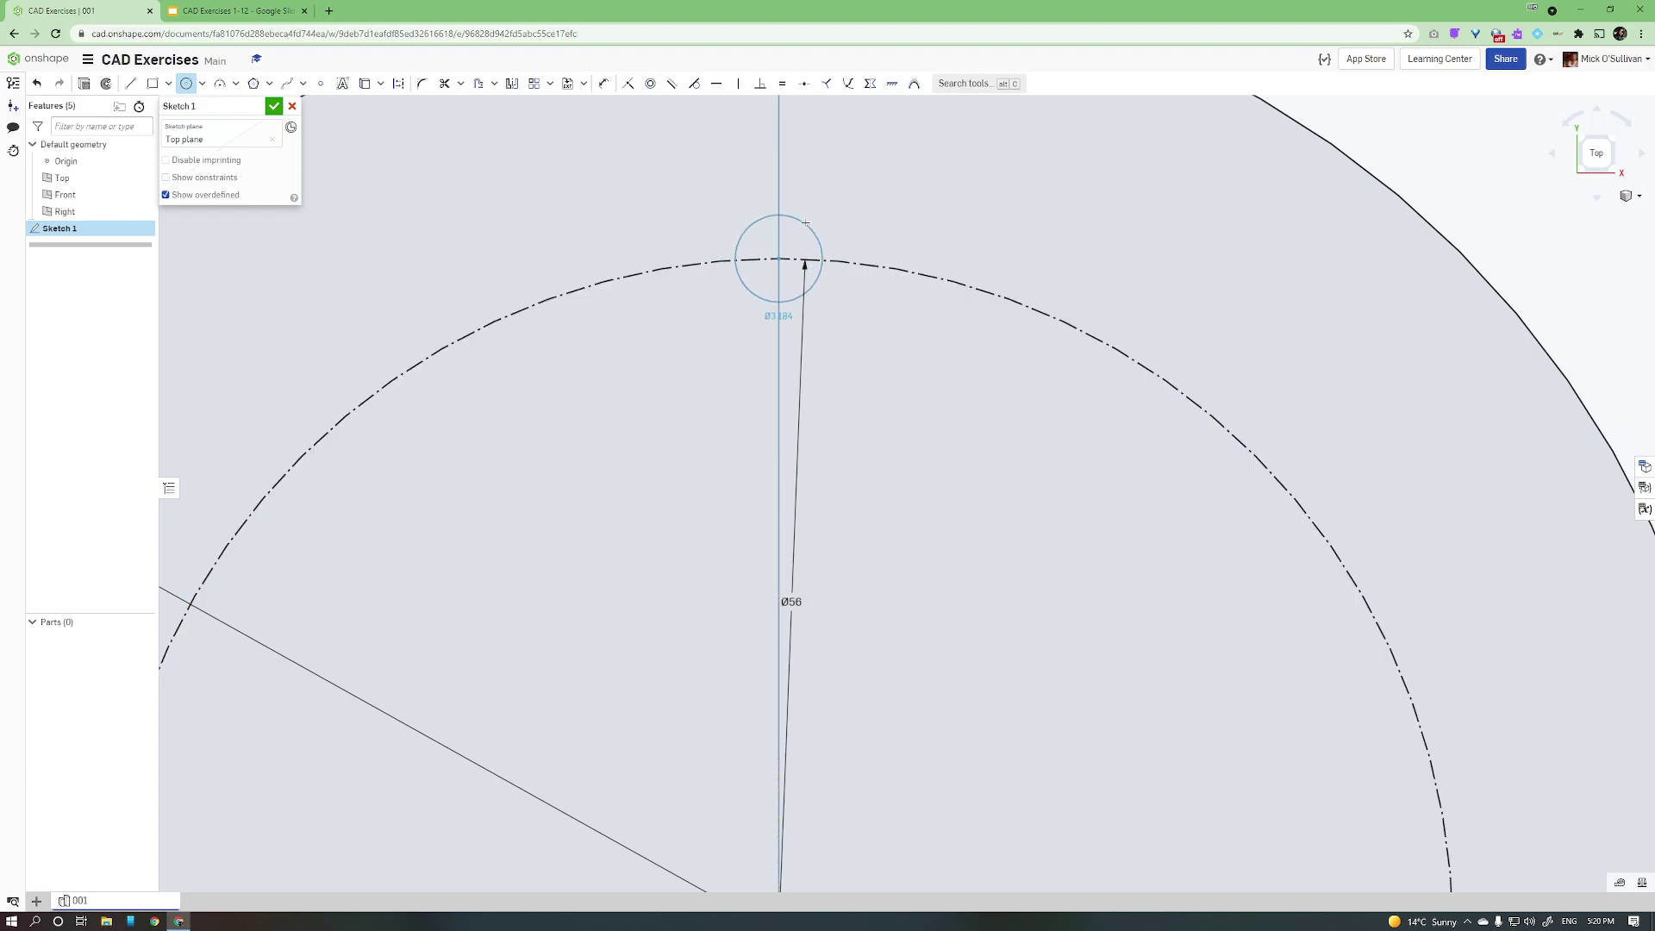
left_click(826, 170)
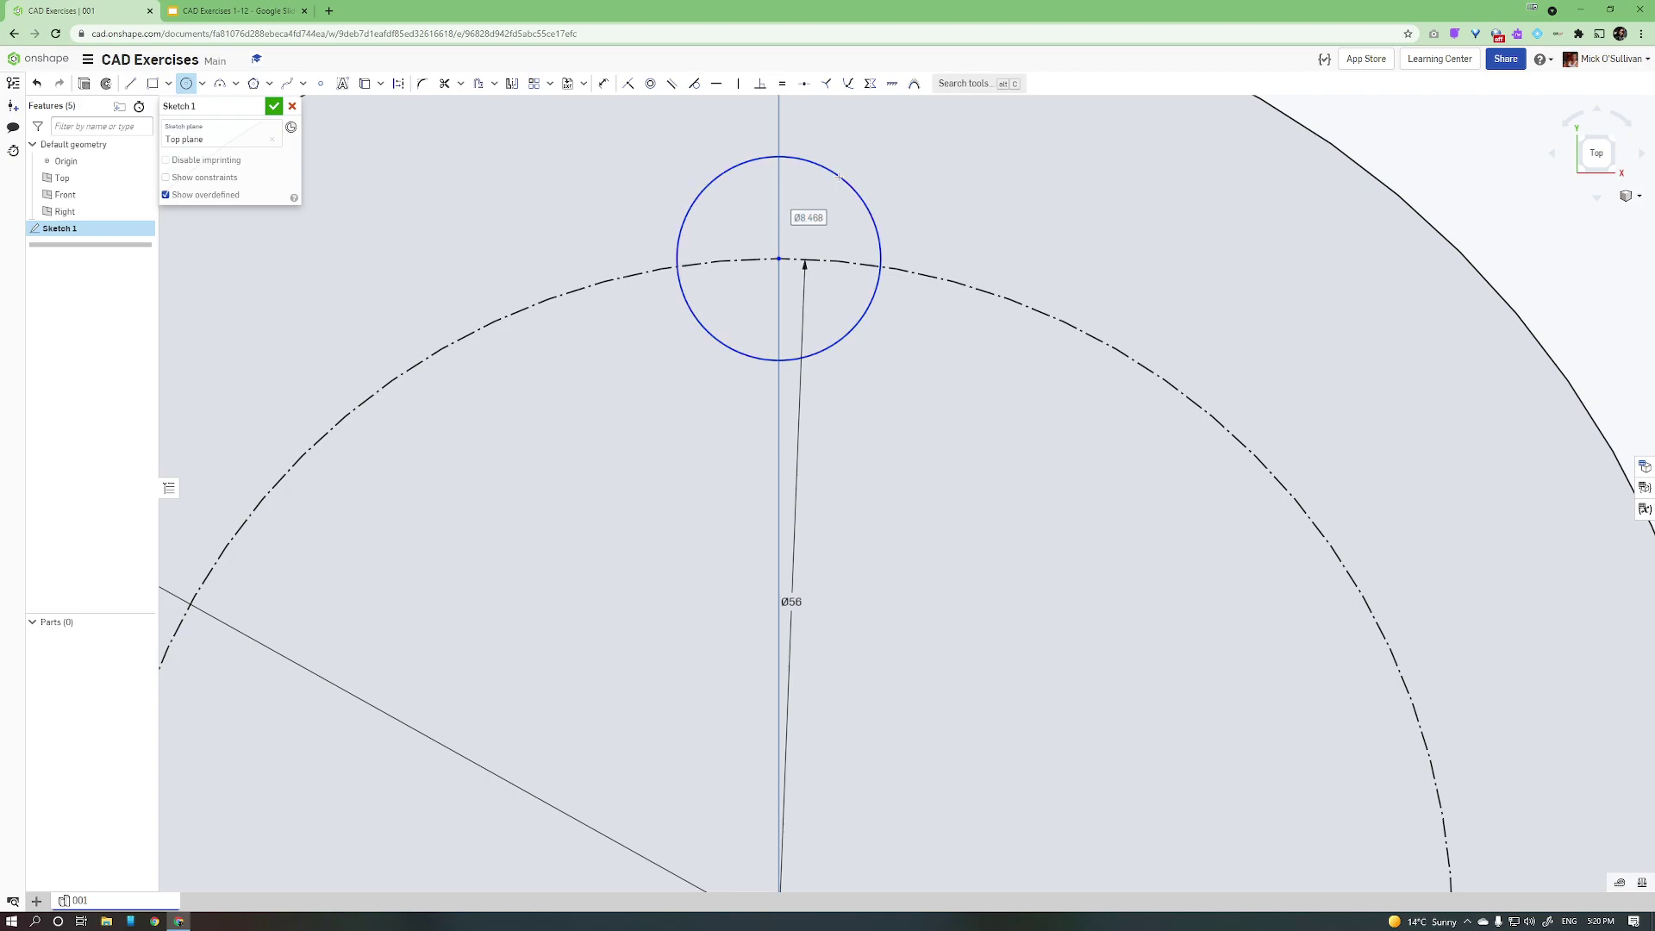
type("10")
key("Return")
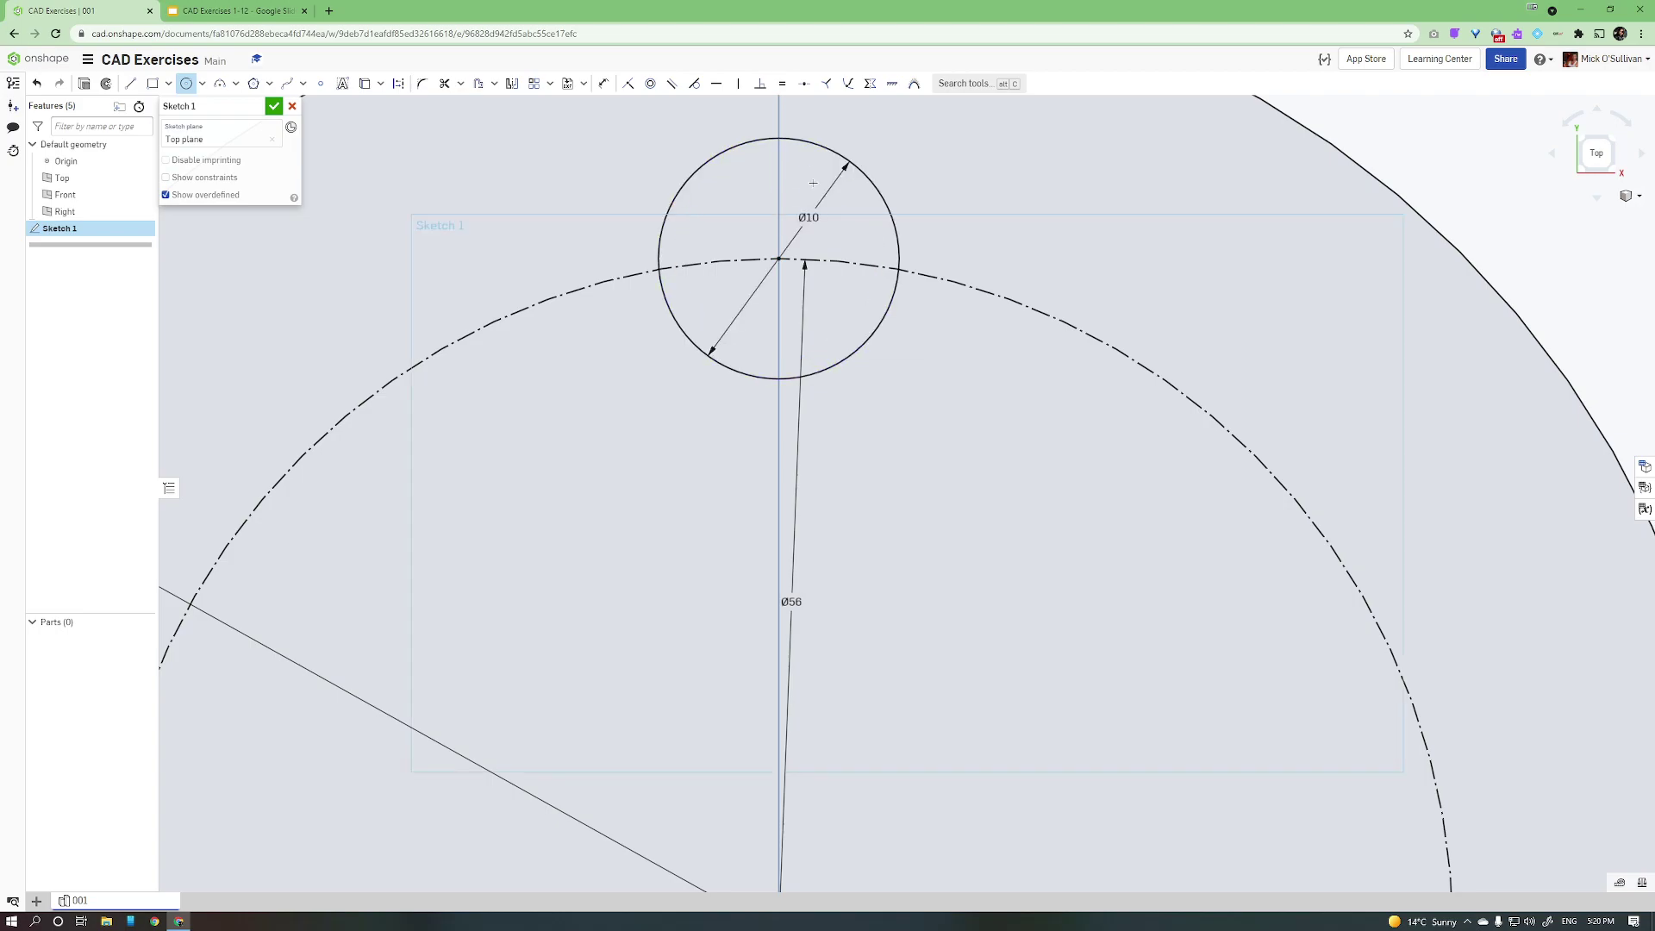
Step: Sketch a second hole circle of diameter 10 where the construction circle crosses the horizontal axis left of the origin
scroll(813, 218, "down", 5)
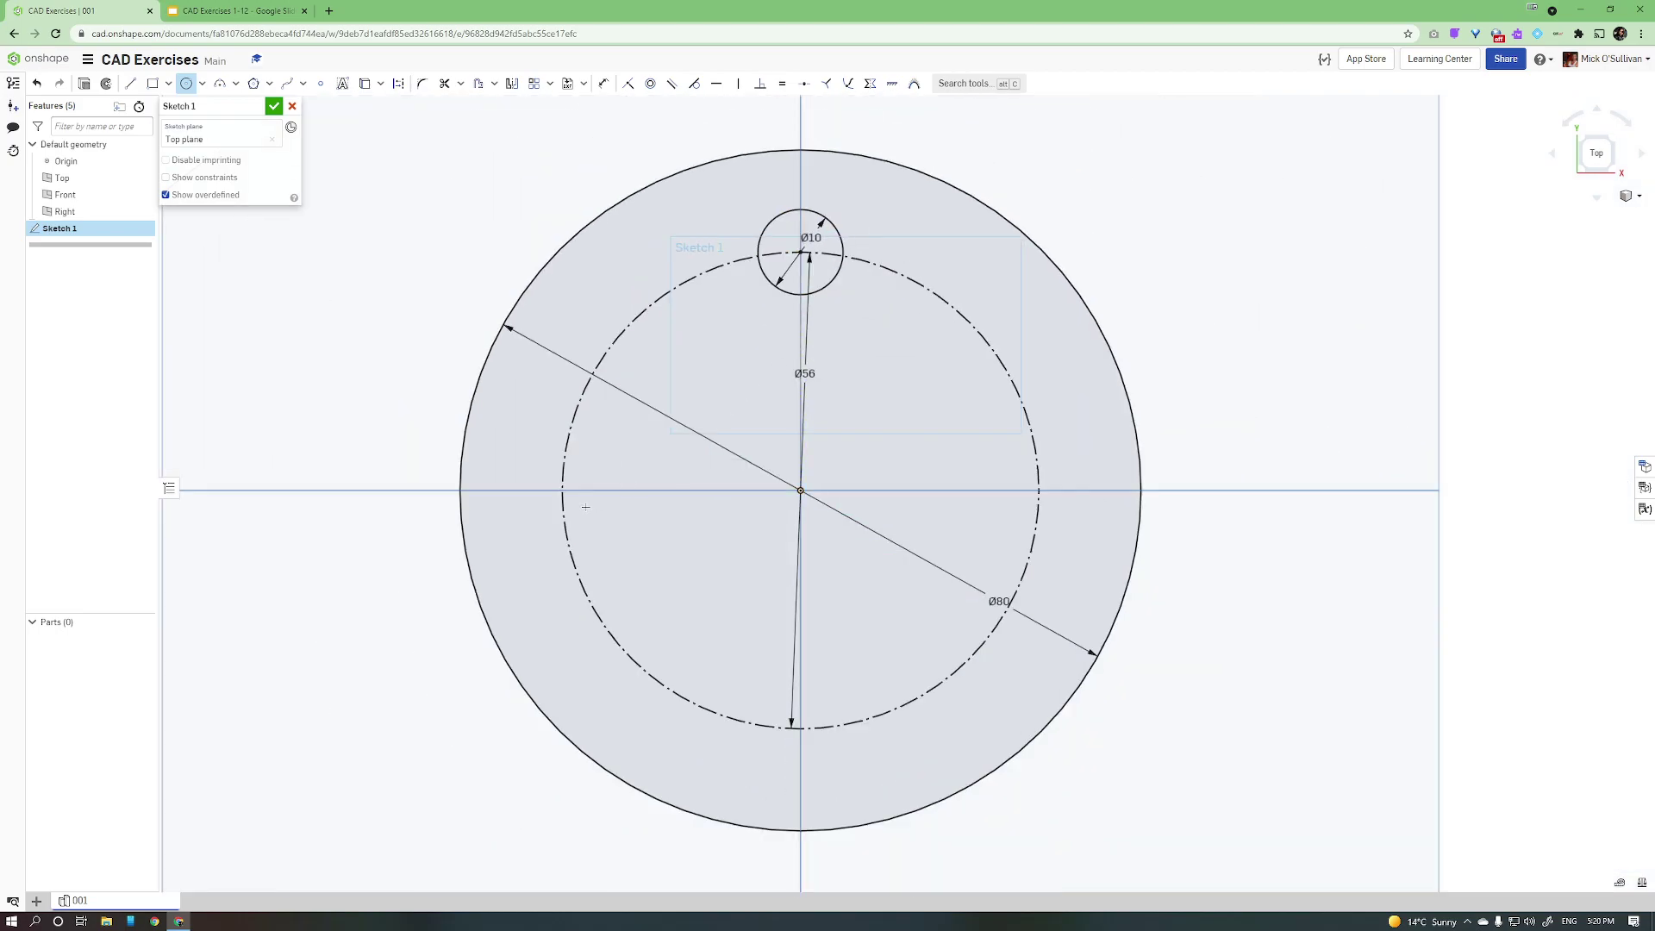
scroll(586, 507, "up", 3)
left_click(549, 478)
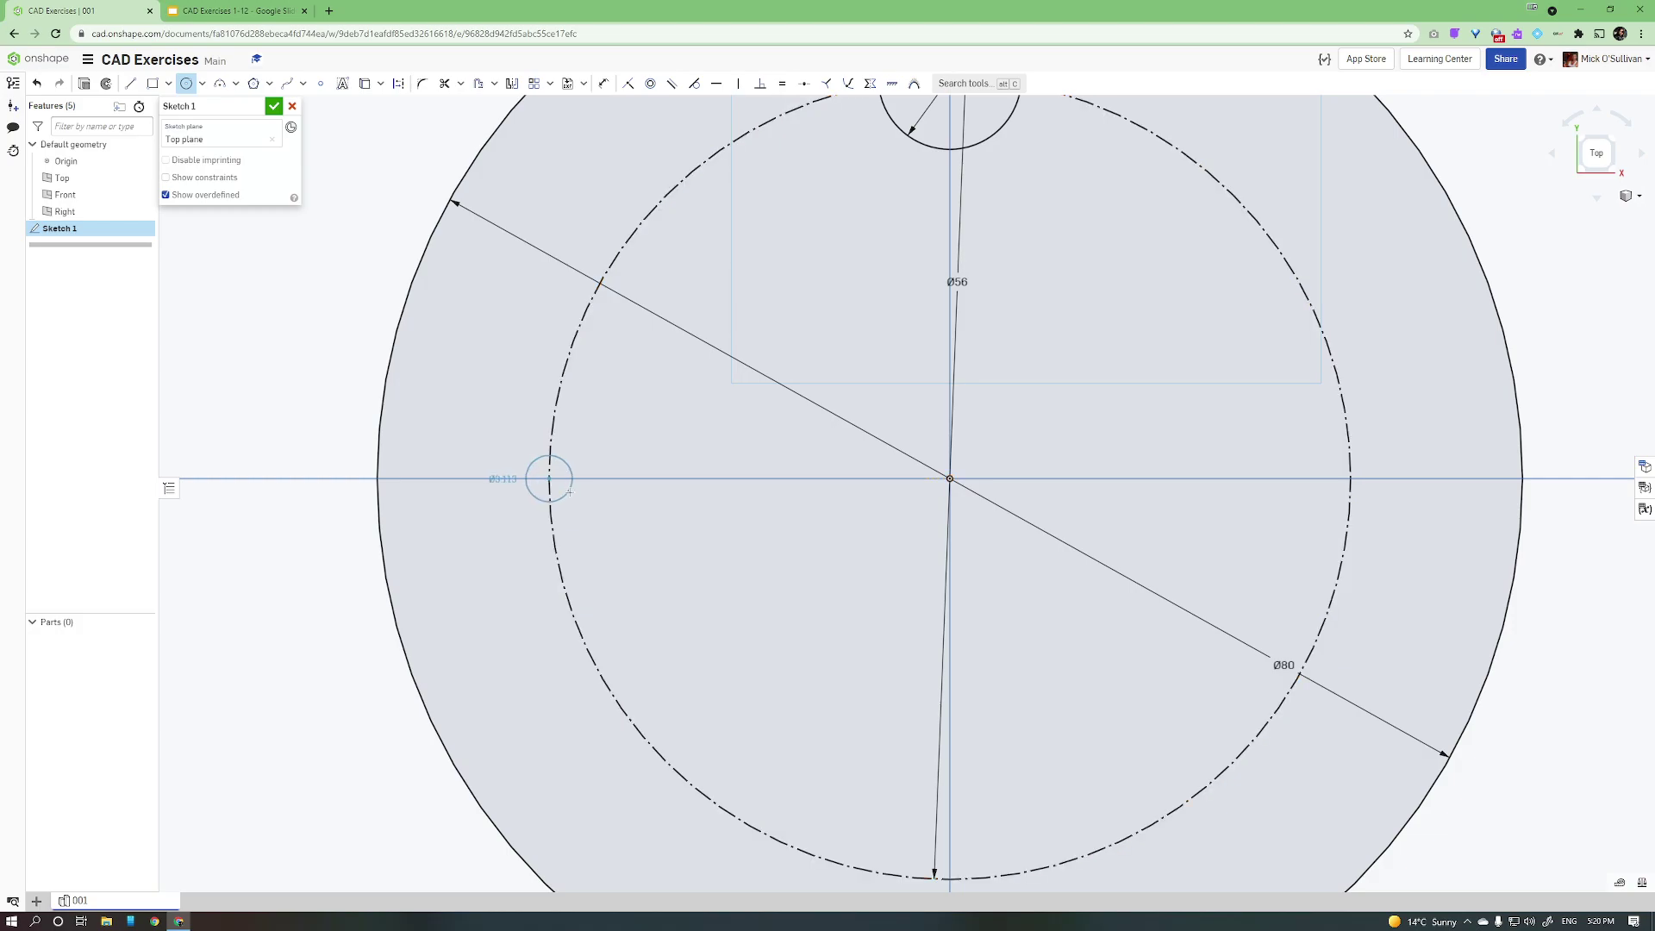
left_click(605, 508)
type("10")
key("Return")
Step: Sketch a third hole circle about 5.6 in diameter on the lower part of the construction circle, left of the vertical axis
middle_click_drag(737, 592, 472, 324)
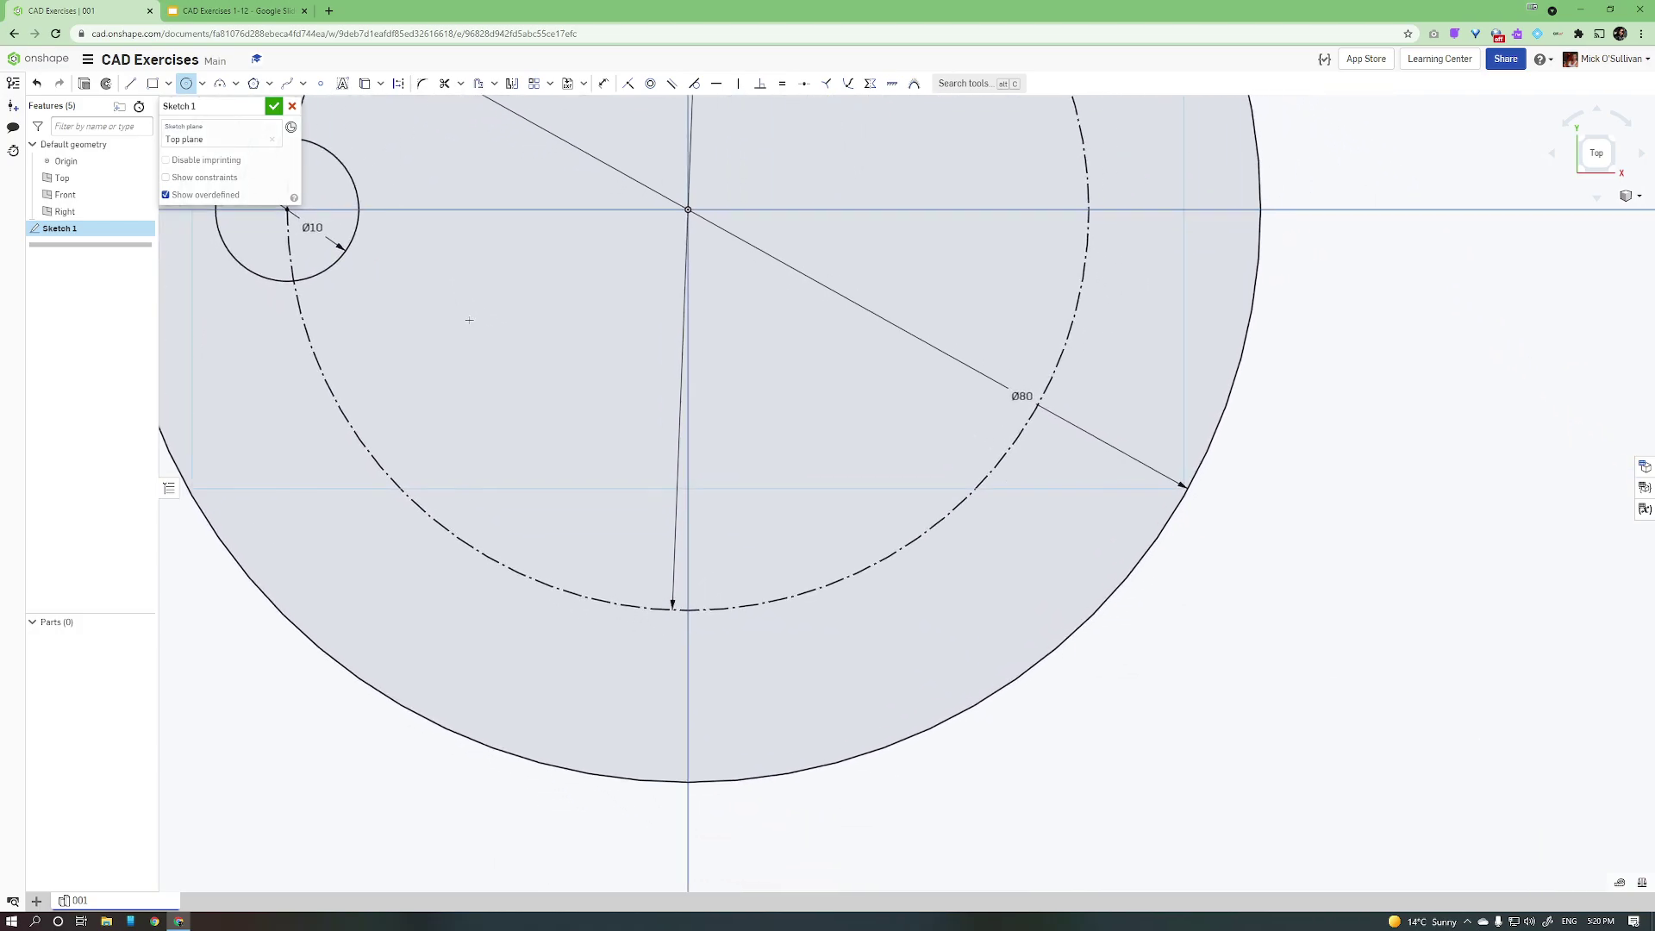
scroll(691, 613, "up", 3)
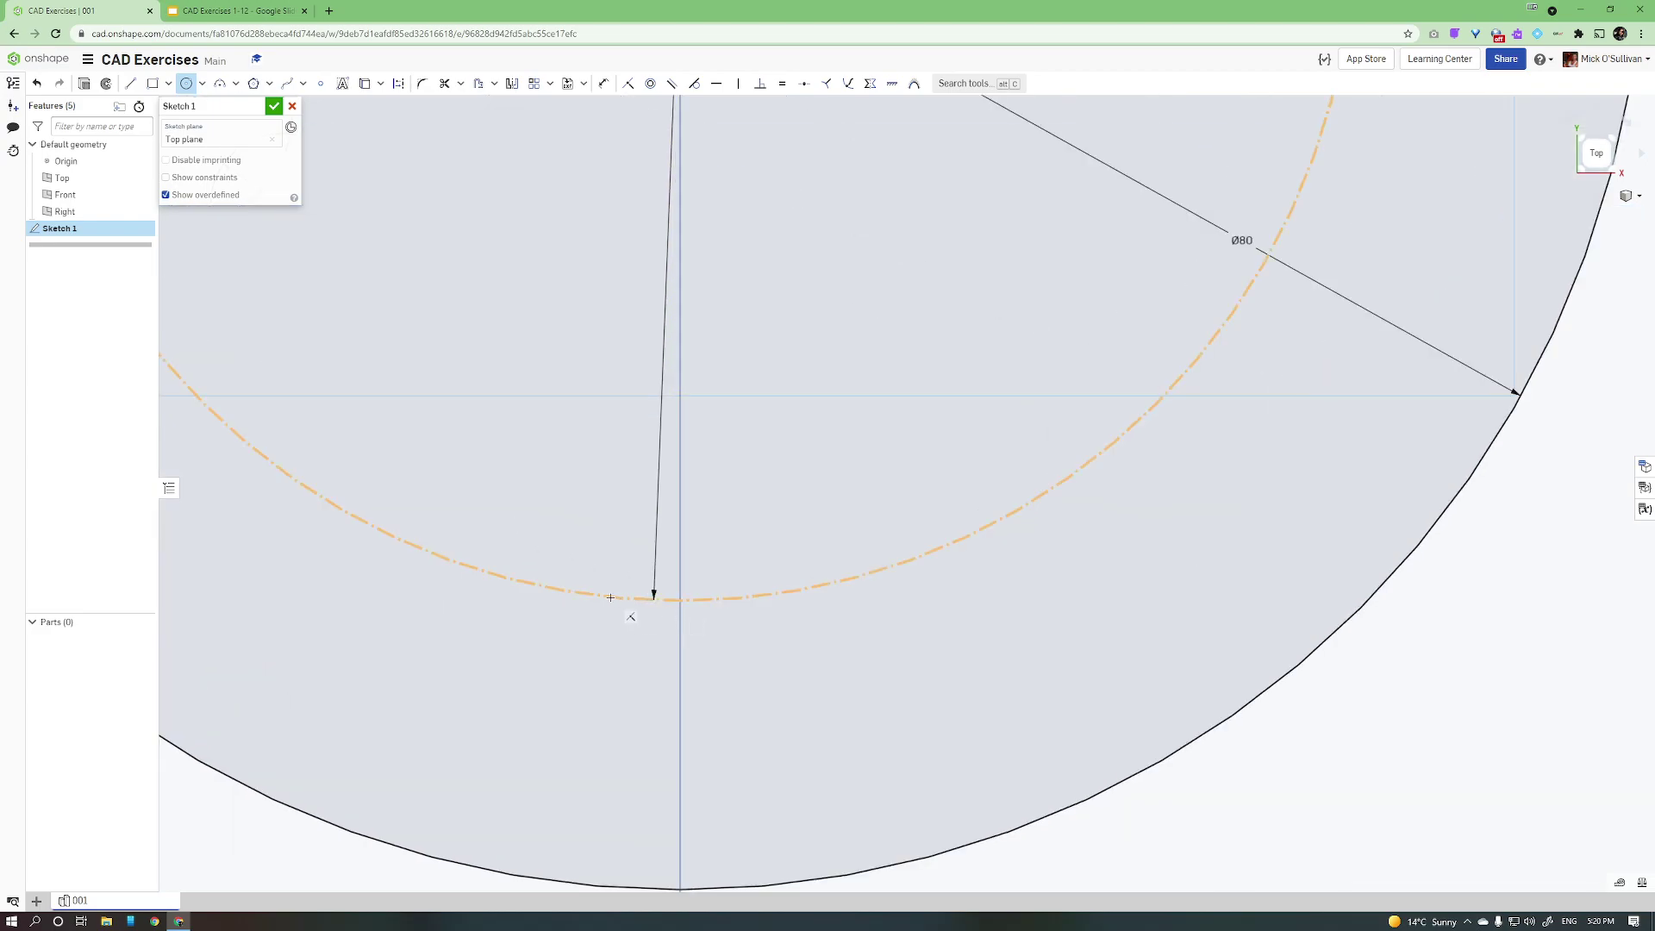
left_click(528, 583)
left_click(574, 631)
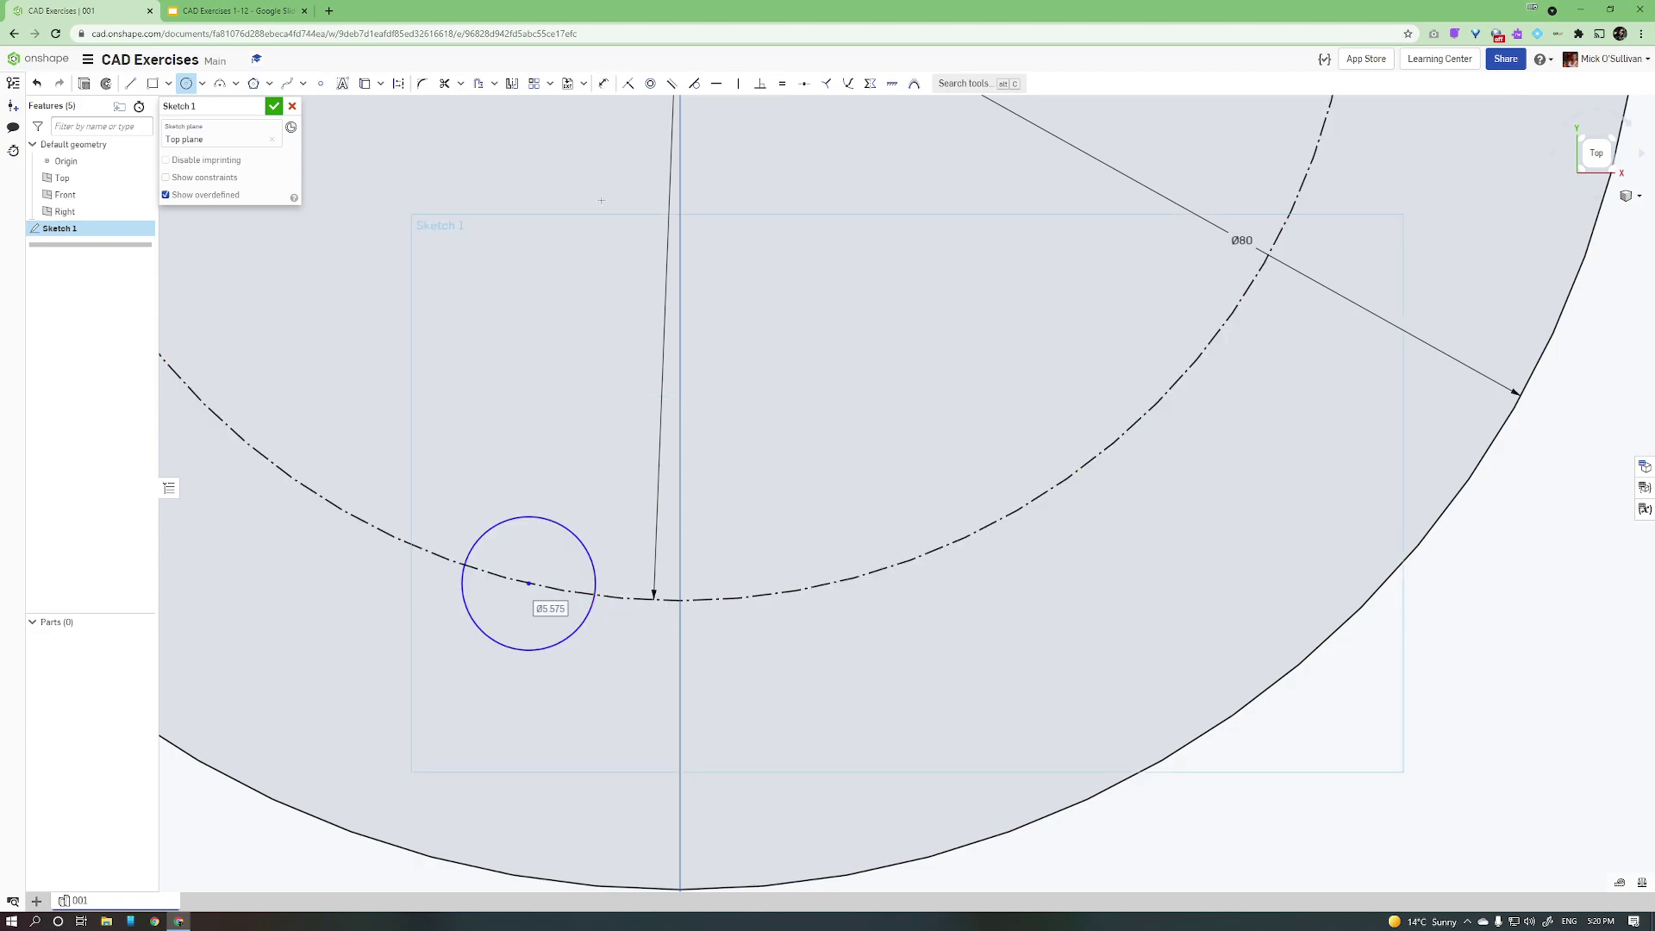
Step: Dimension the third hole's centre to the vertical axis with a distance of 0
left_click(603, 83)
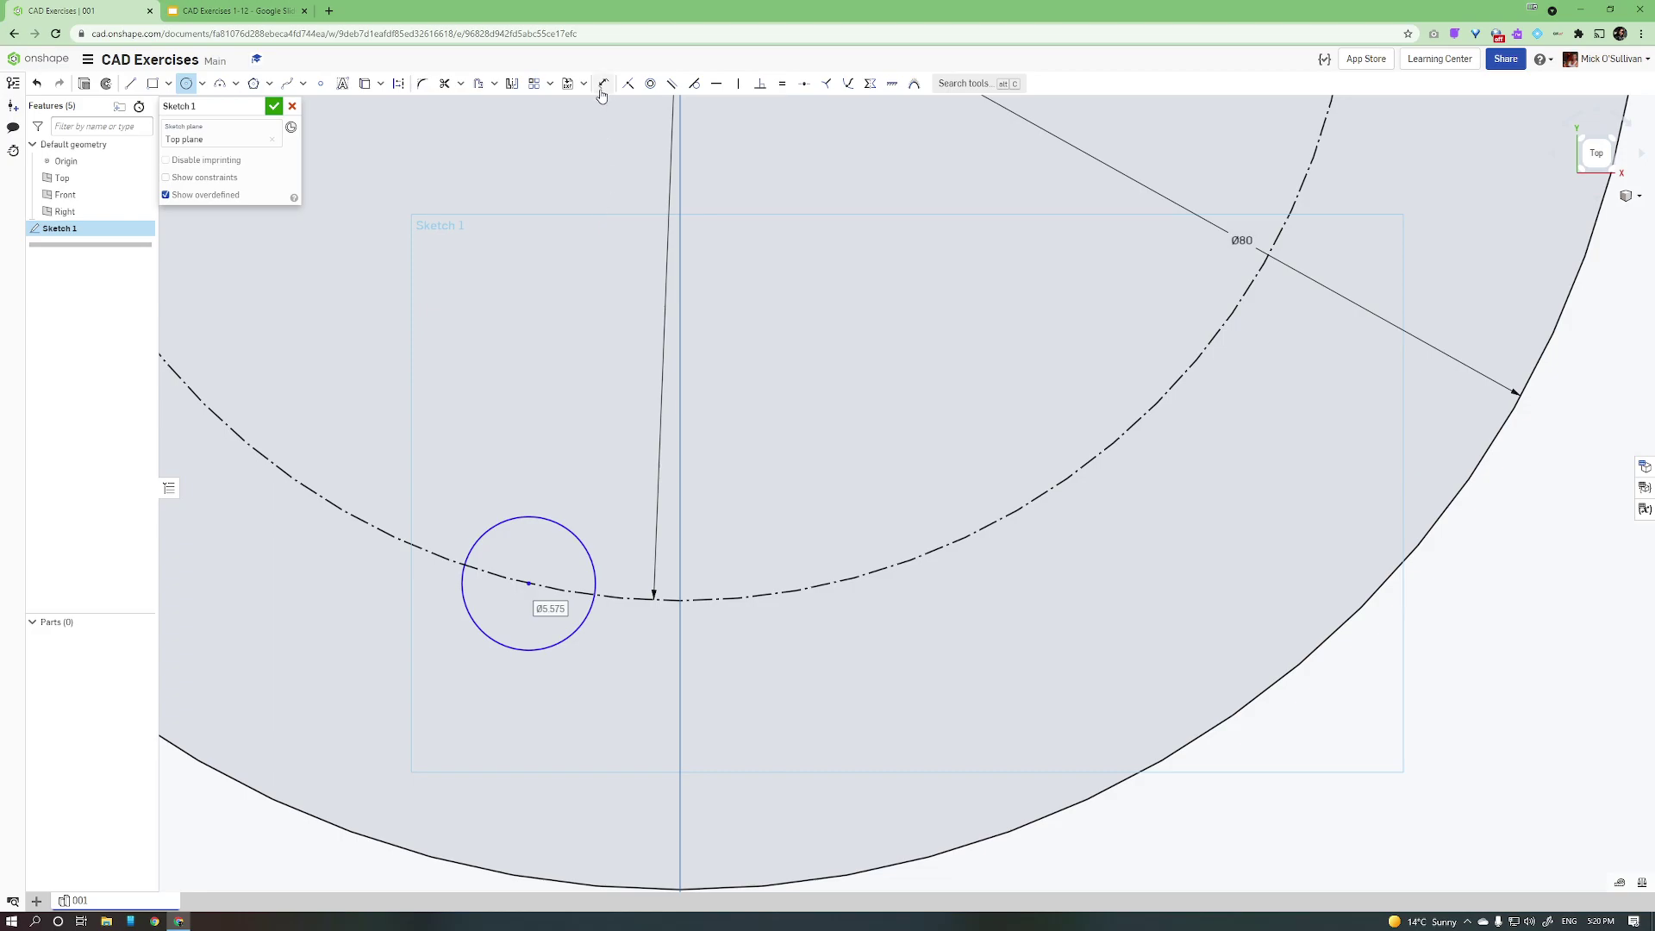
left_click(529, 583)
left_click(680, 504)
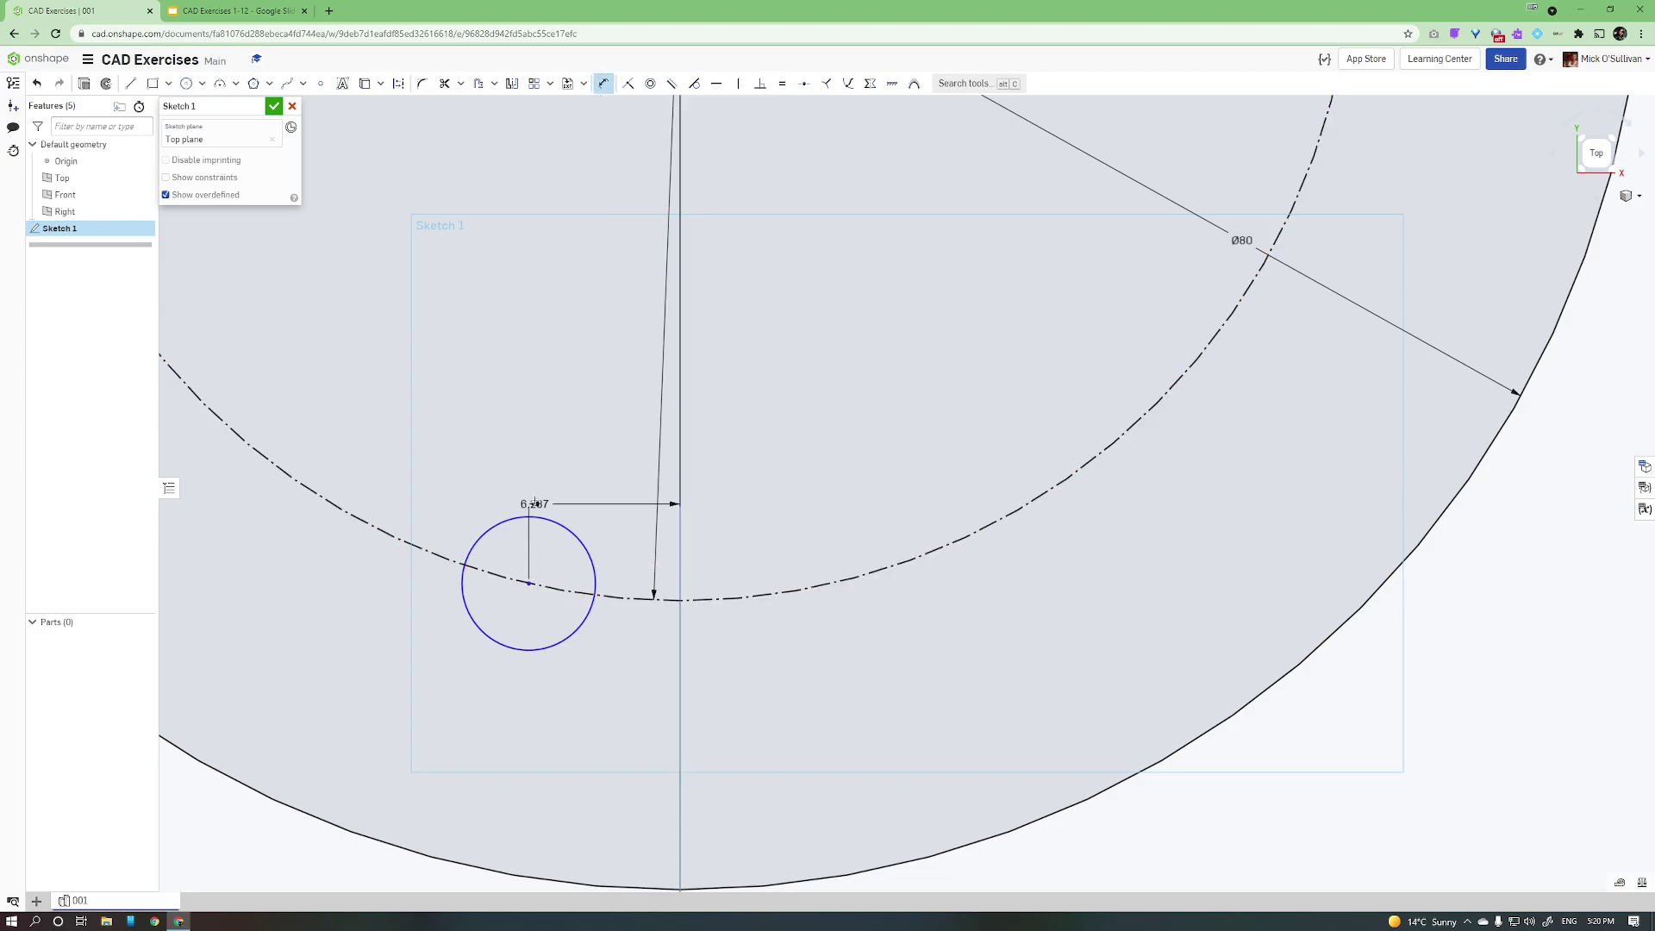
left_click(565, 435)
type("0")
key("Return")
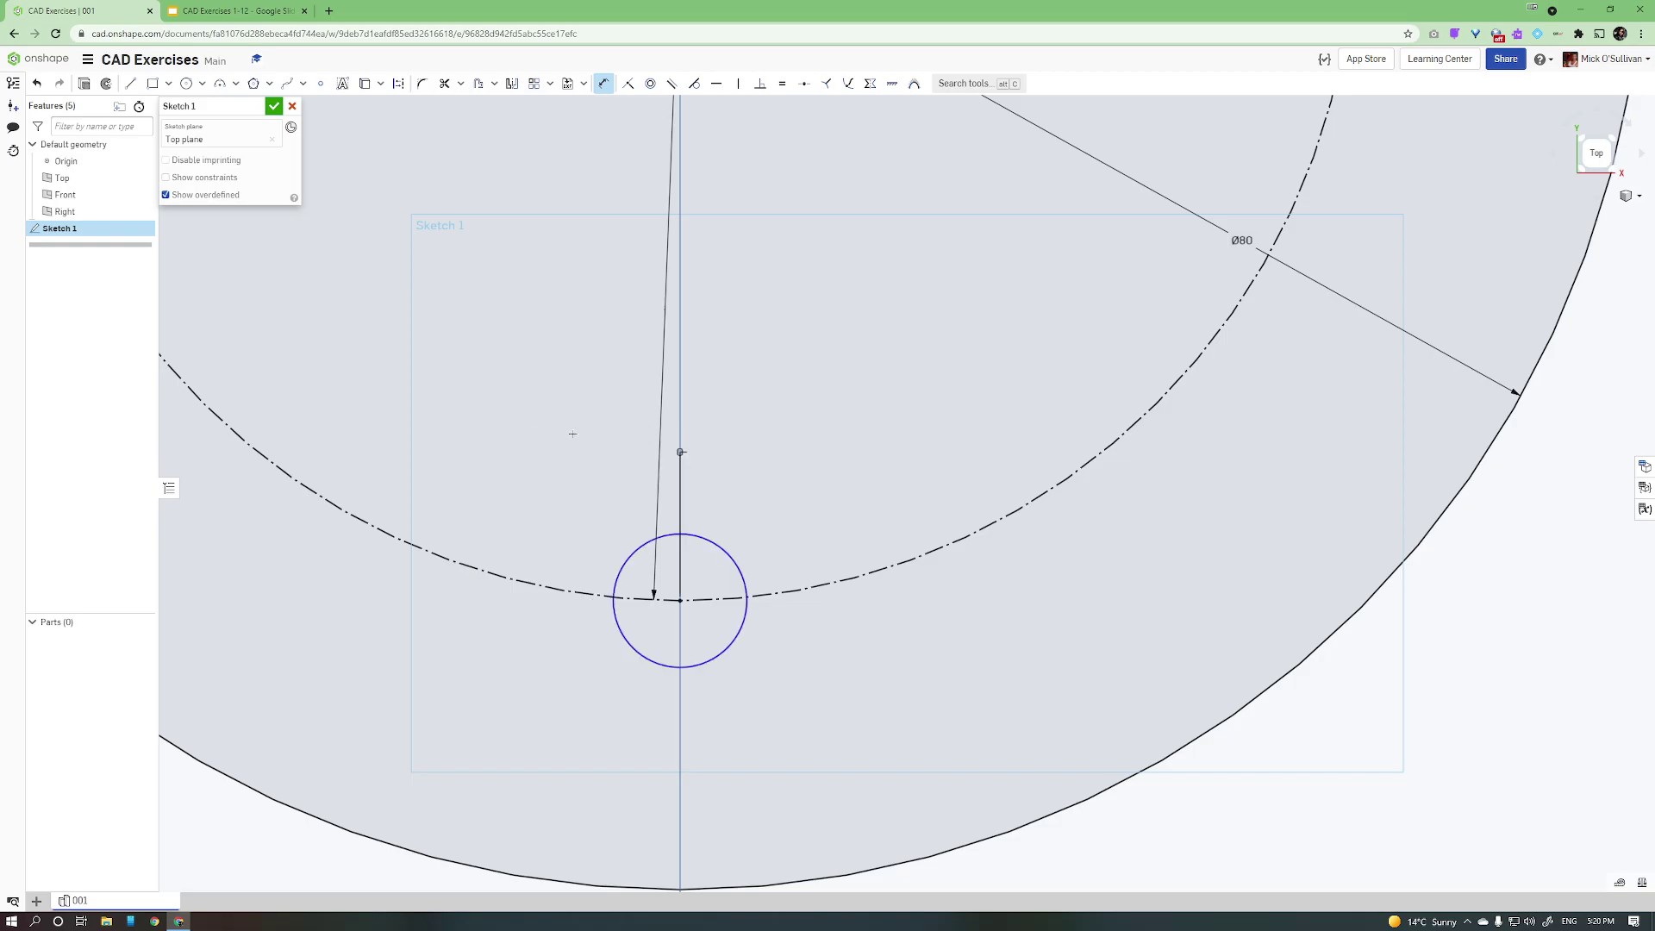
Step: Dimension the bottom hole circle with a diameter of 10
scroll(577, 437, "down", 3)
middle_click_drag(645, 457, 694, 647)
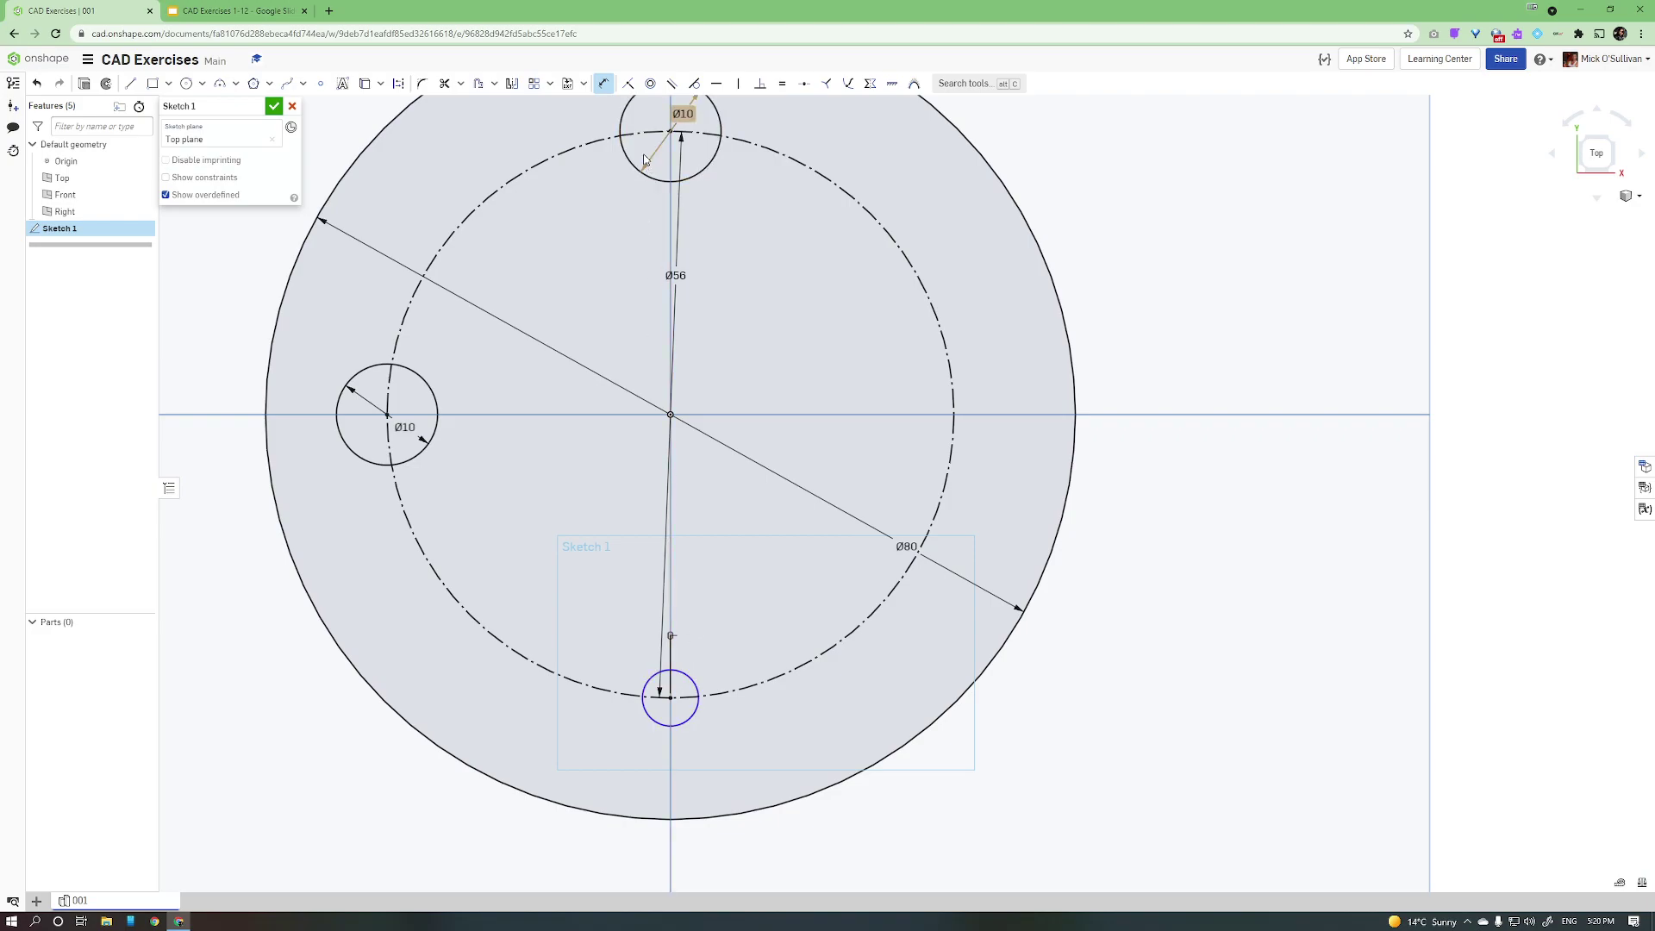
left_click(690, 716)
left_click(758, 733)
type("10")
key("Return")
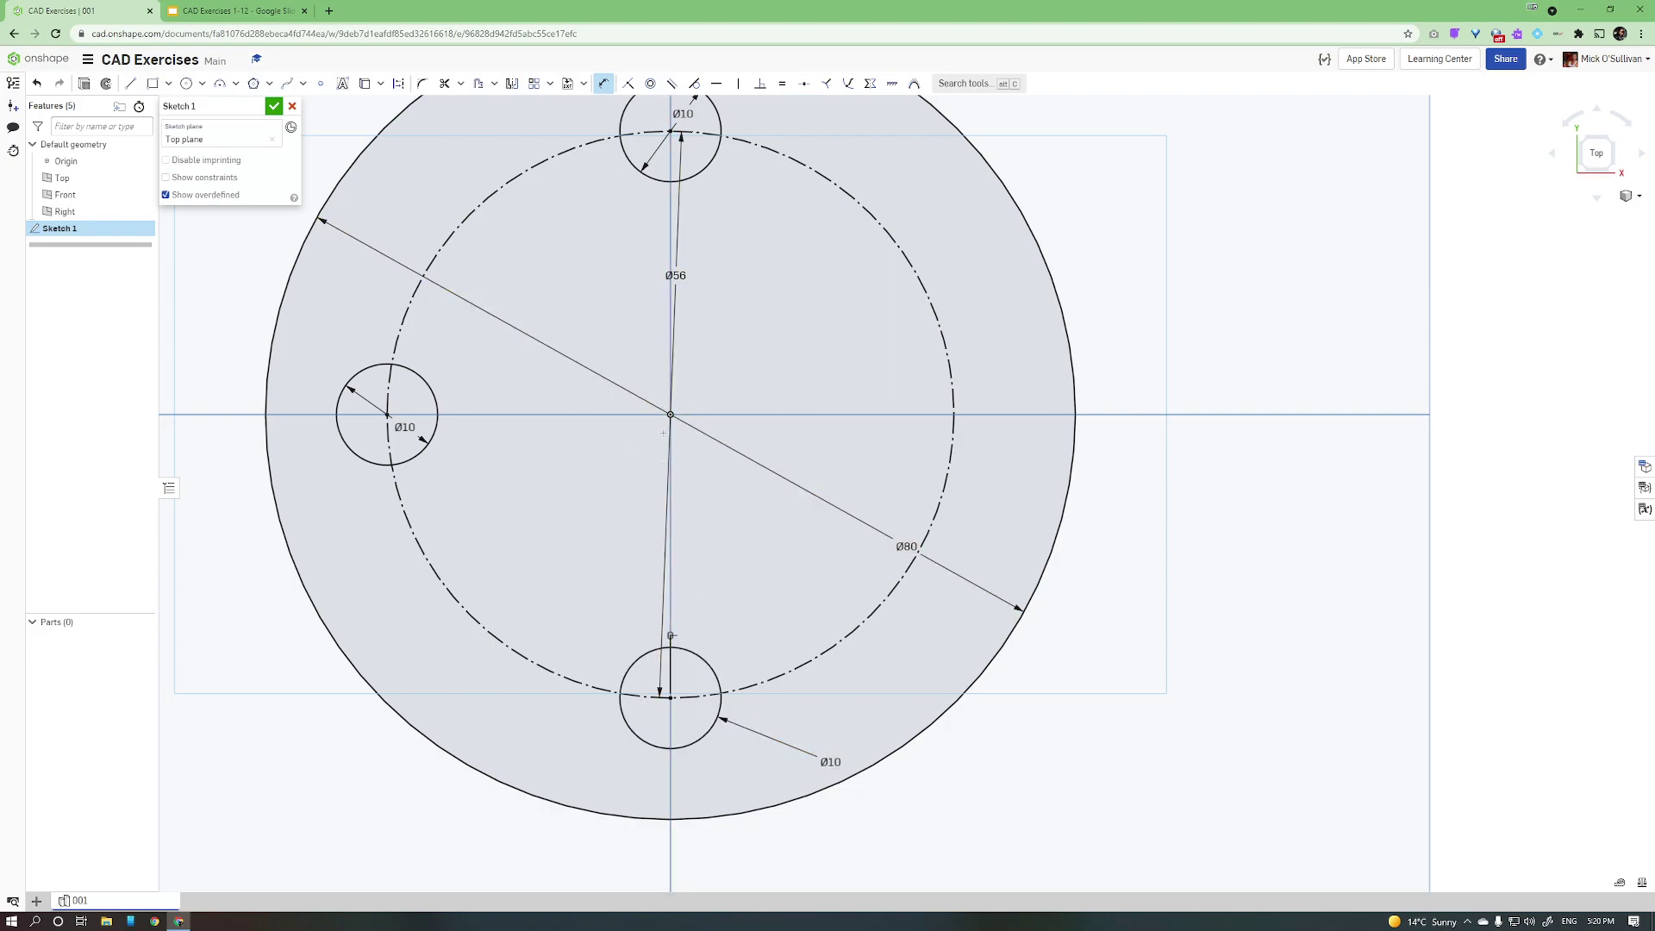
Step: Sketch a circle centred on the origin with a diameter of 32 for the slot's rounded end
middle_click_drag(663, 433, 674, 501)
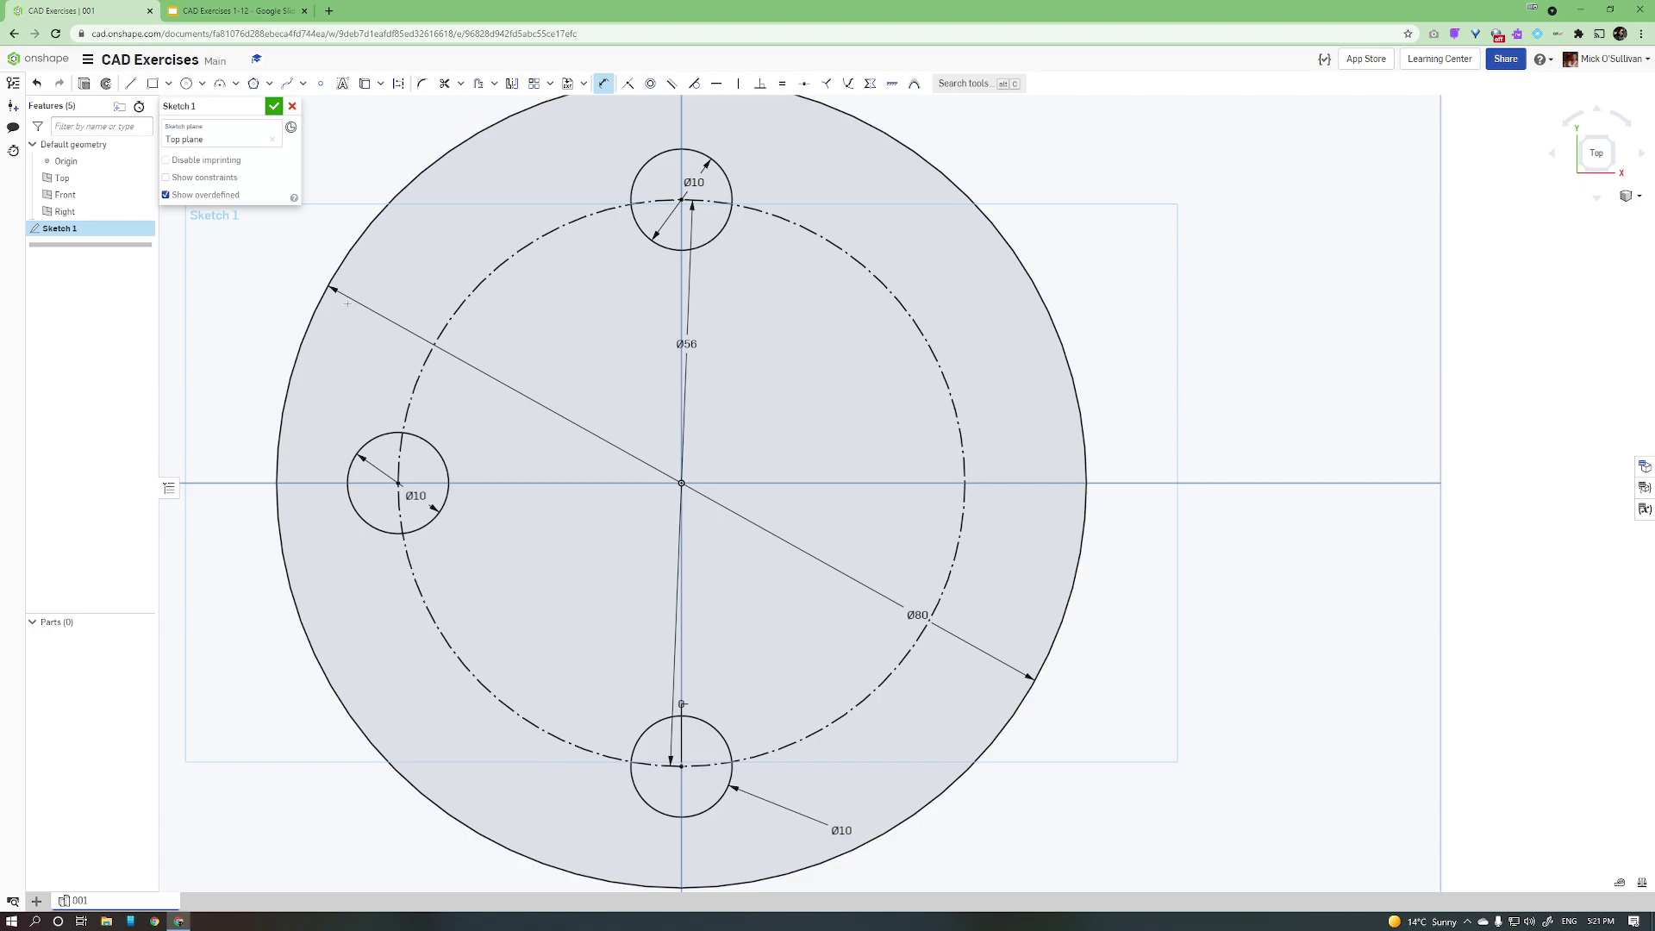
left_click(186, 82)
left_click(681, 484)
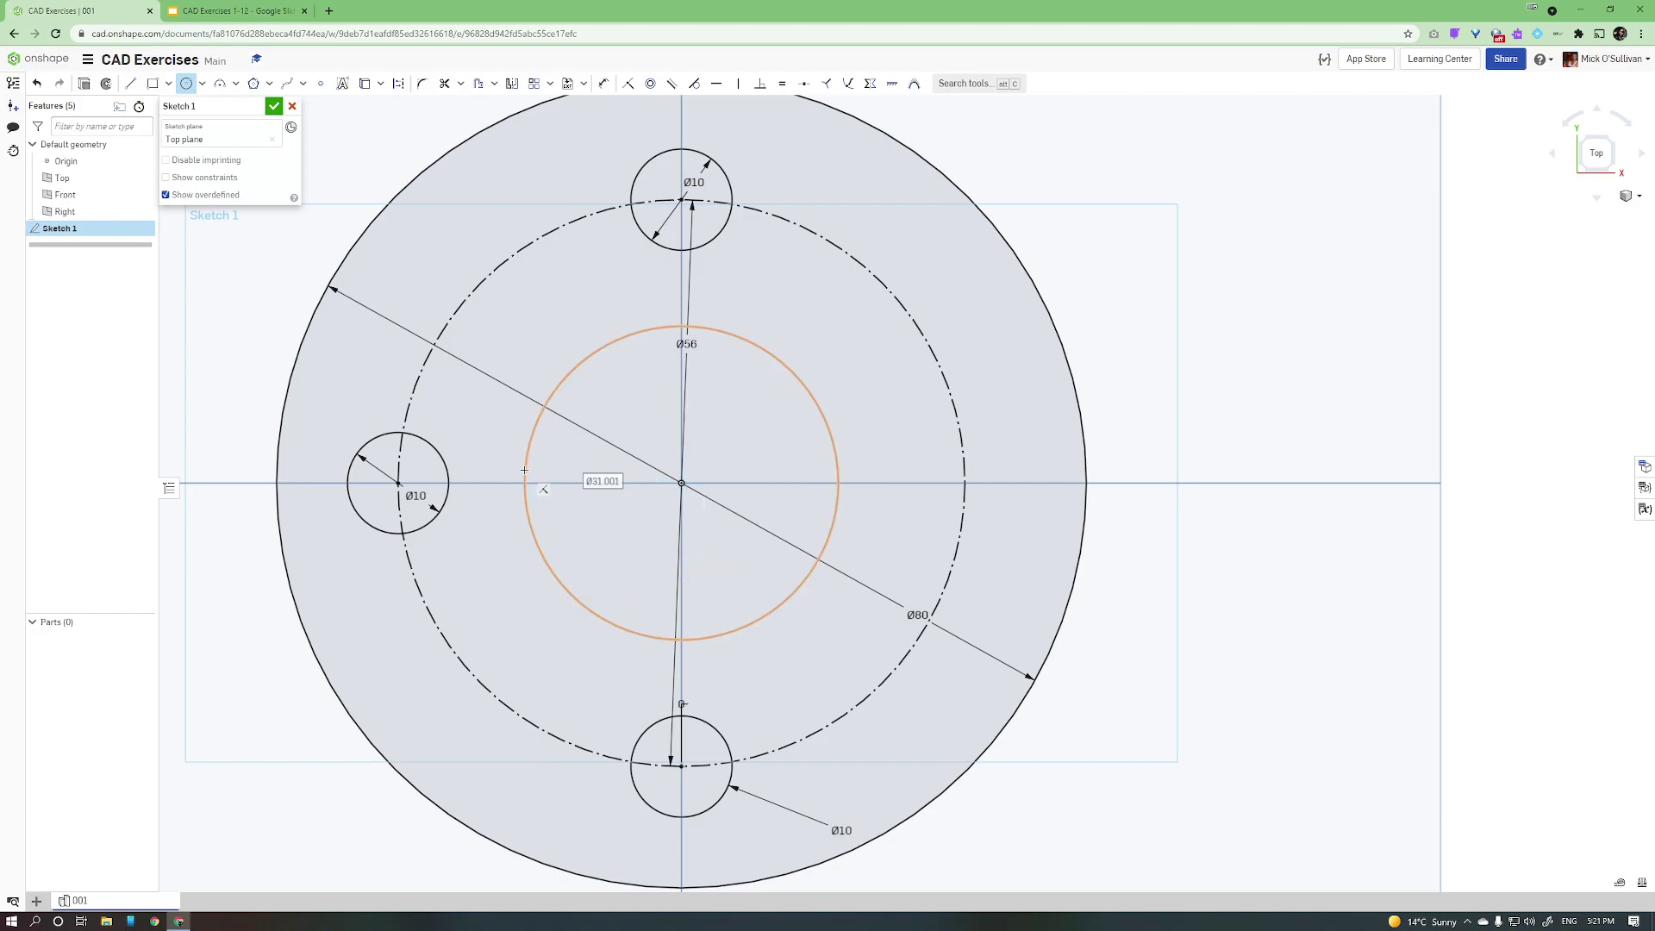
type("32")
key("Return")
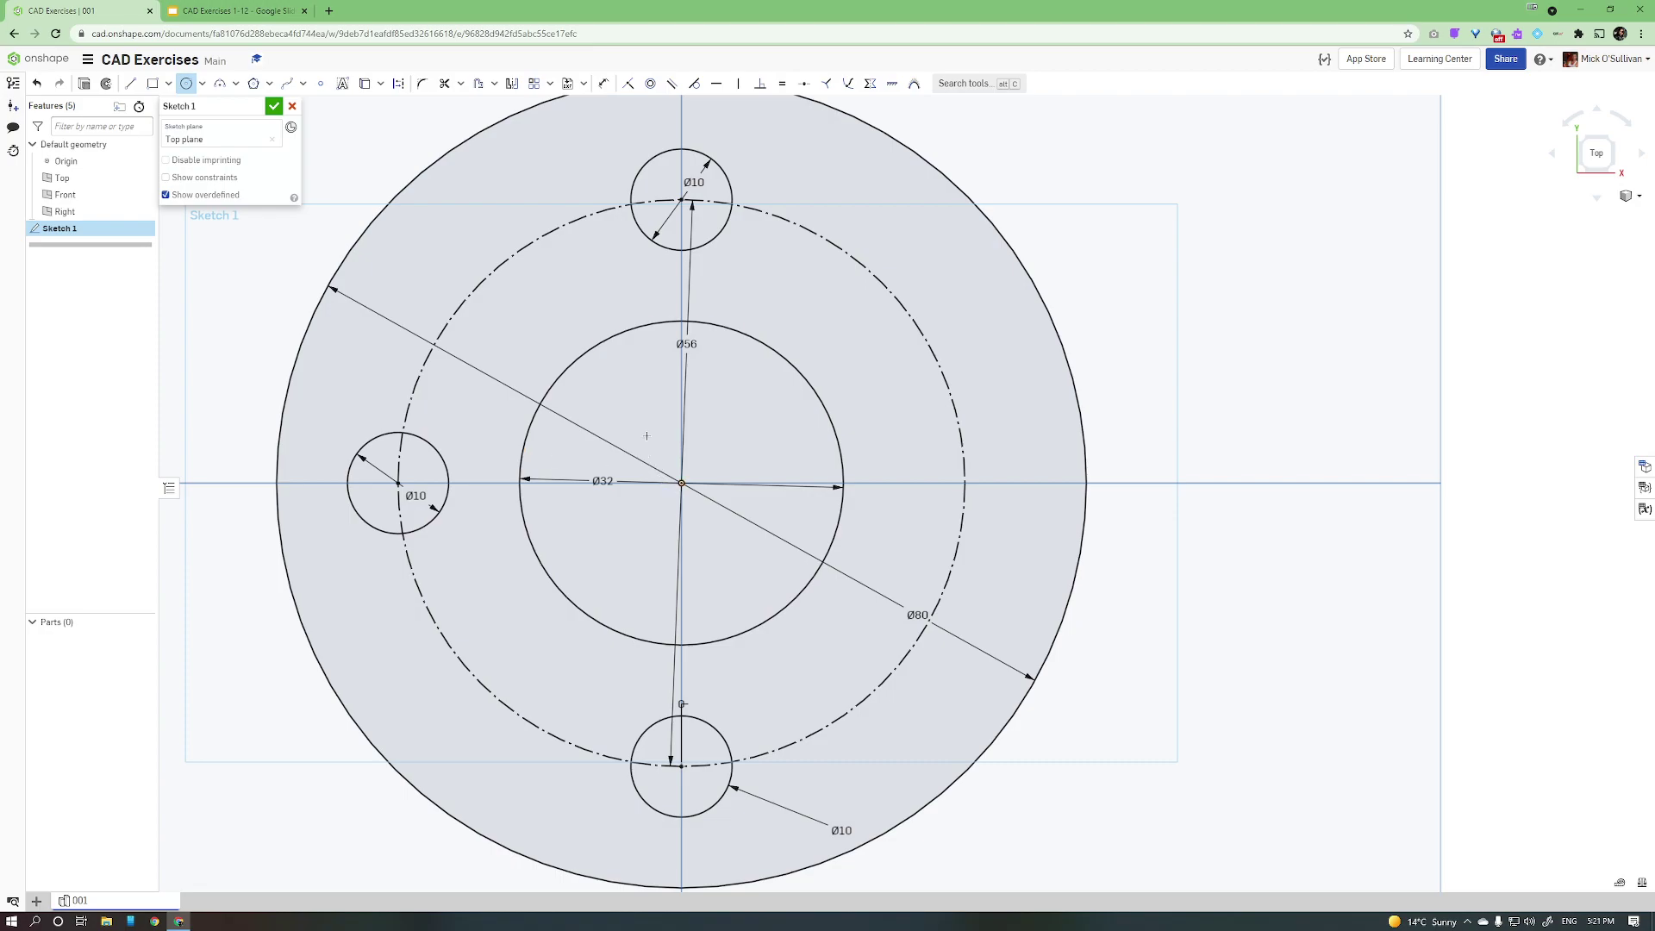
Step: Sketch a horizontal line about 46 mm long from the top of the 32 diameter circle, extending right past the outer circle
left_click(130, 83)
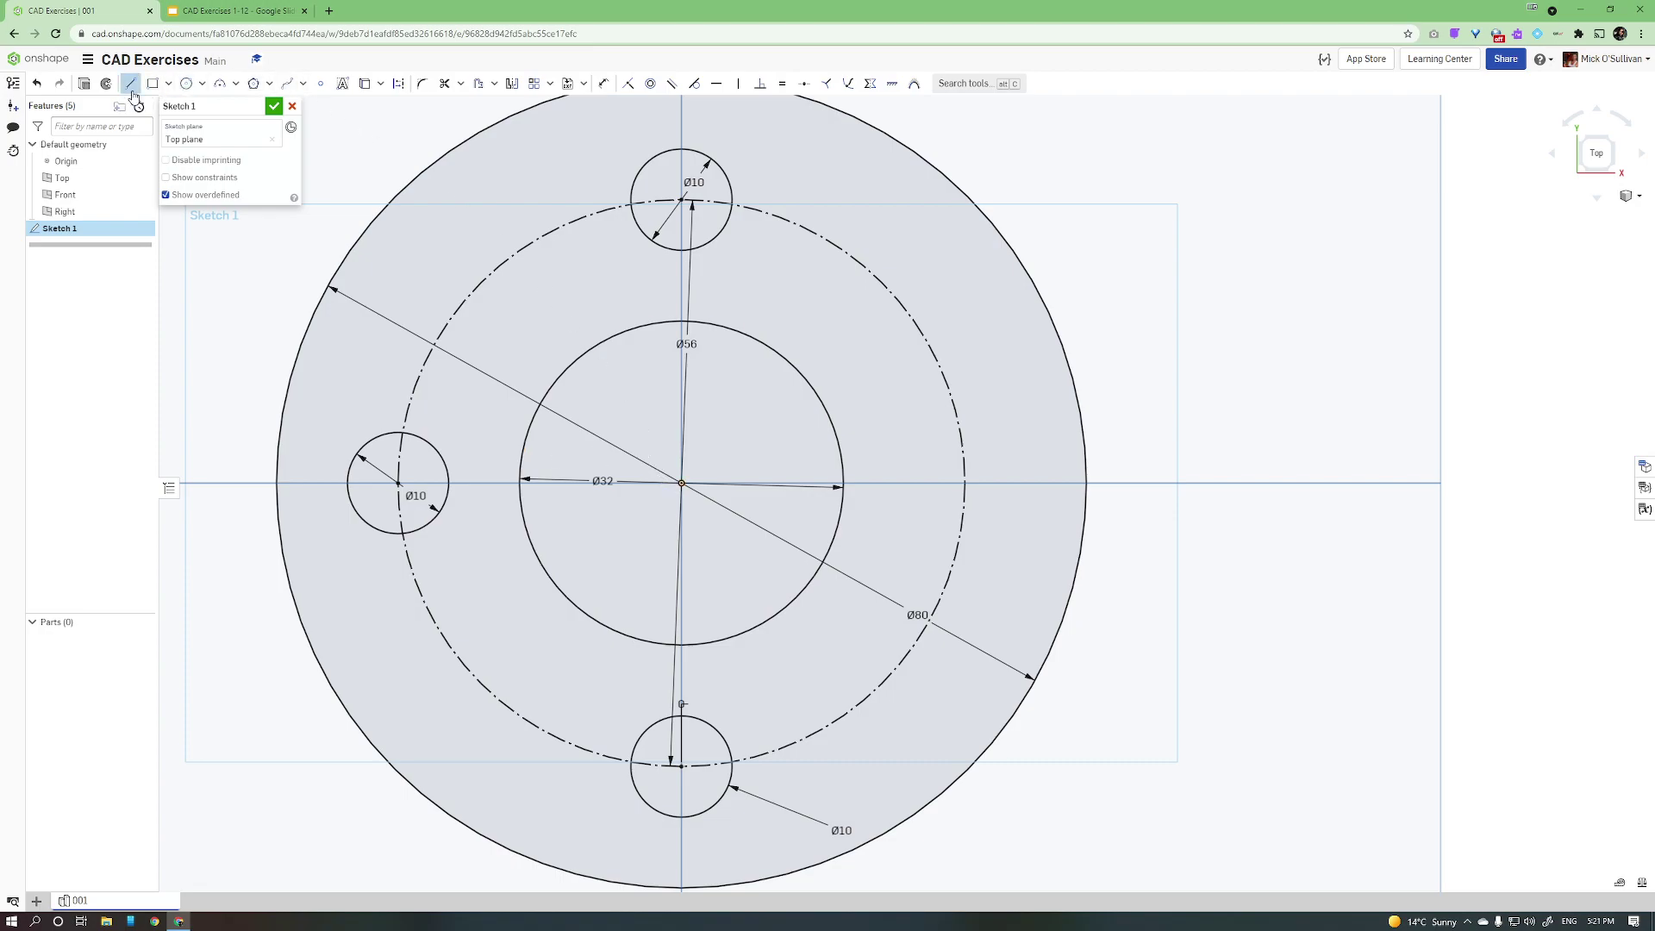
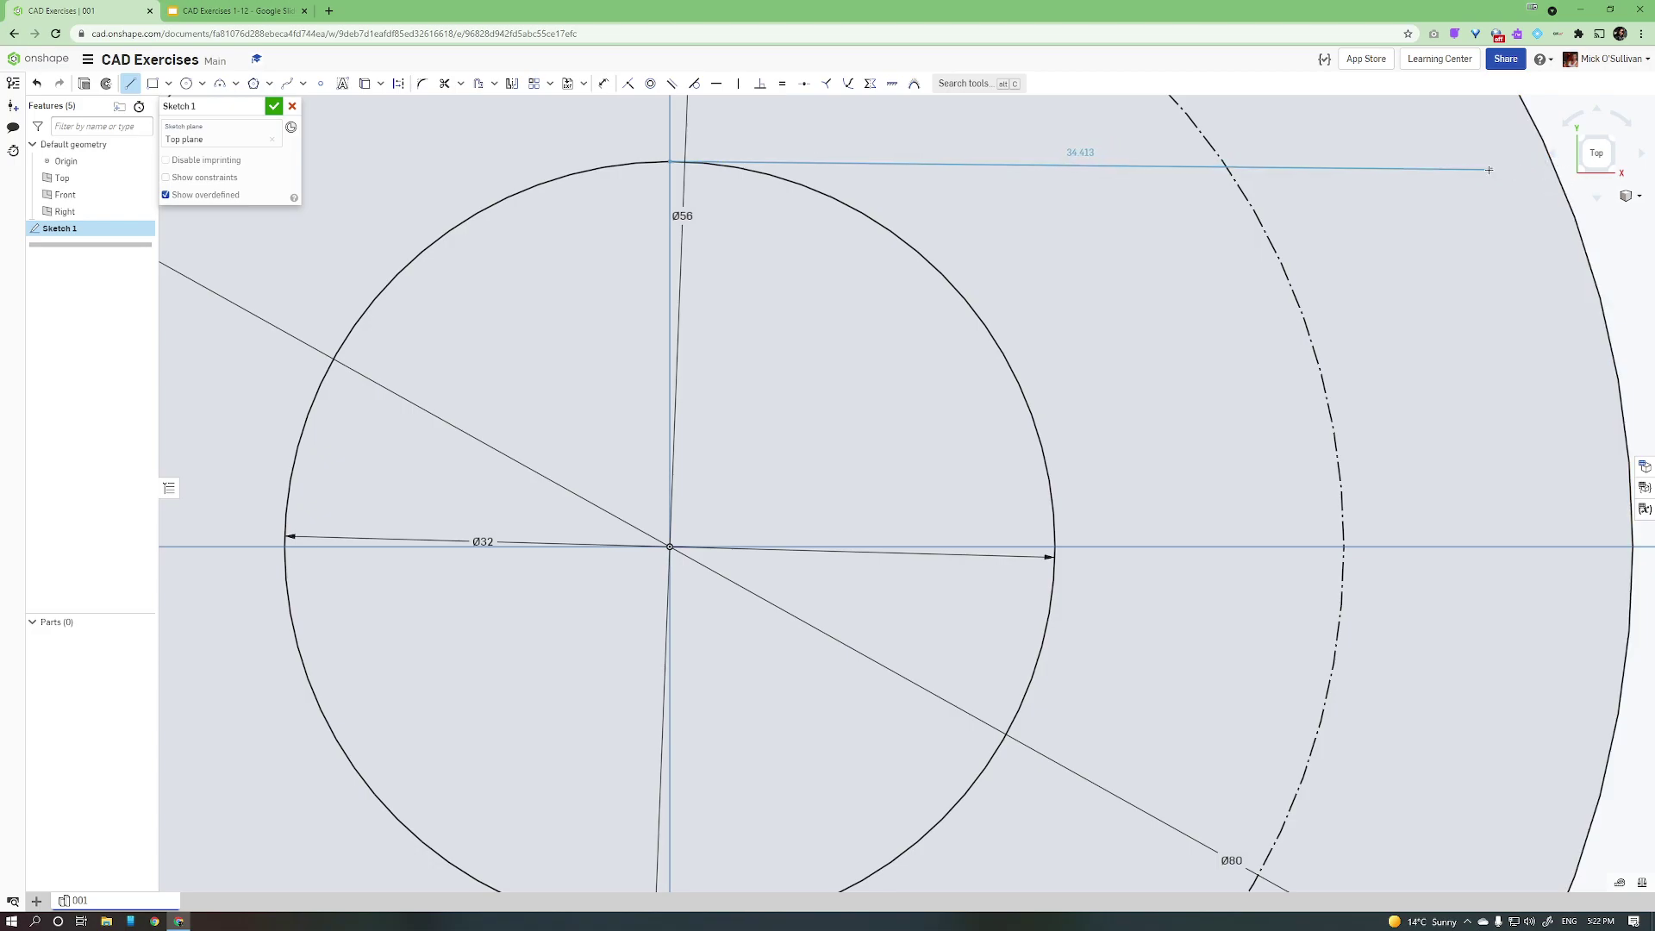
key("Escape")
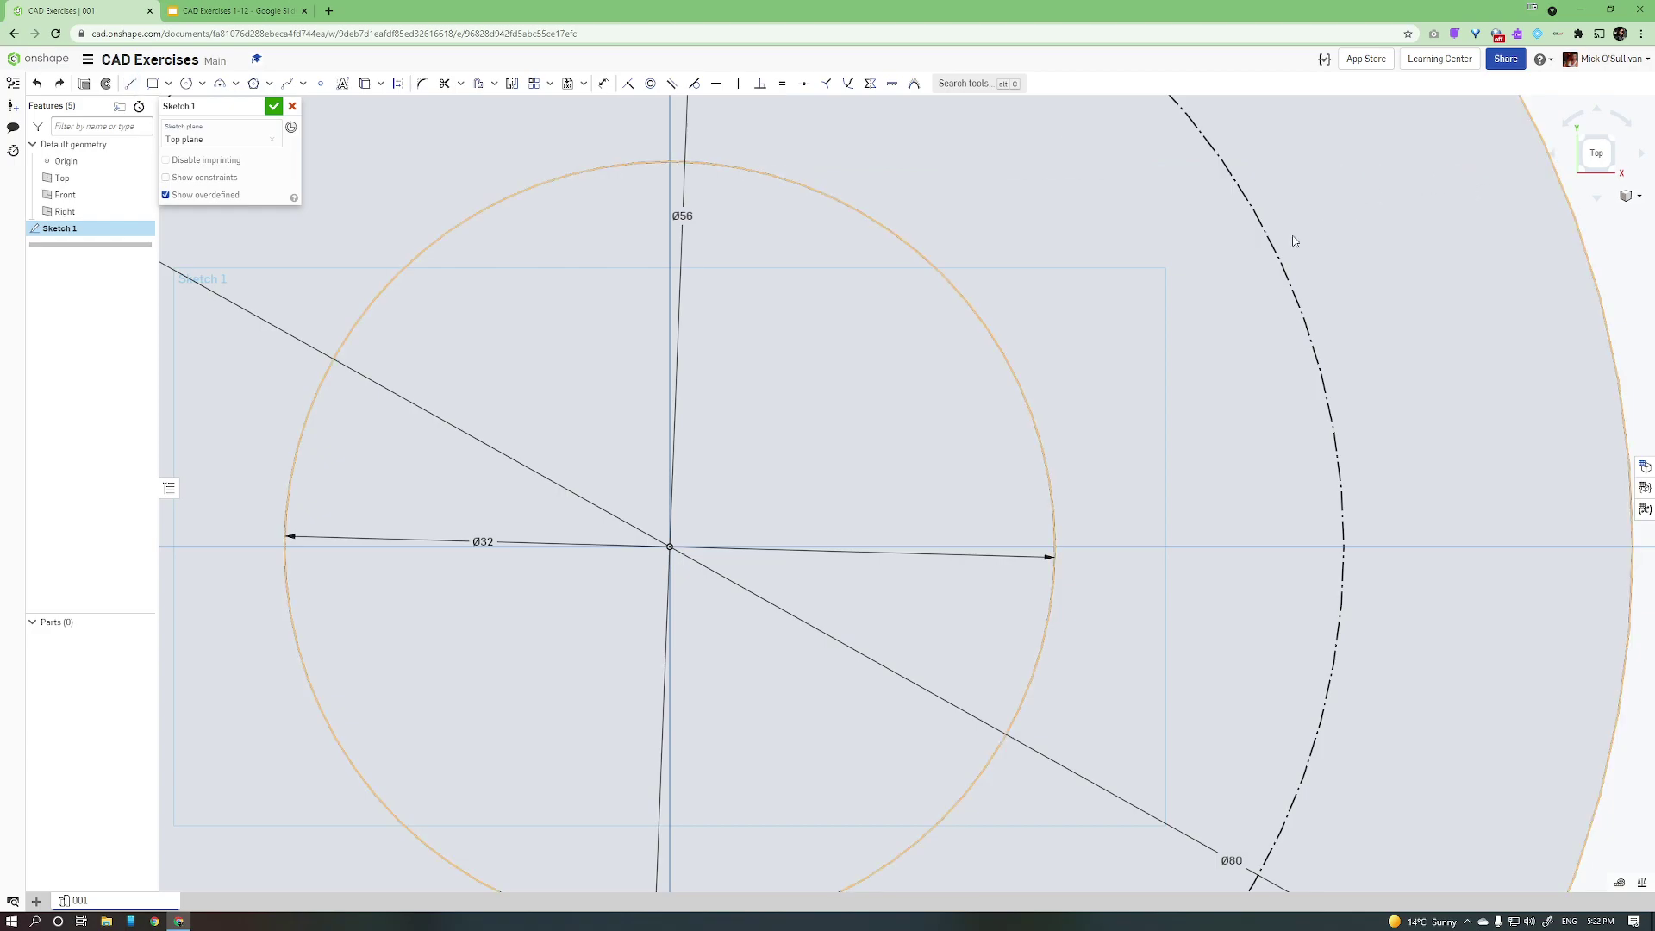
middle_click_drag(1305, 237, 827, 373)
scroll(750, 388, "down", 2)
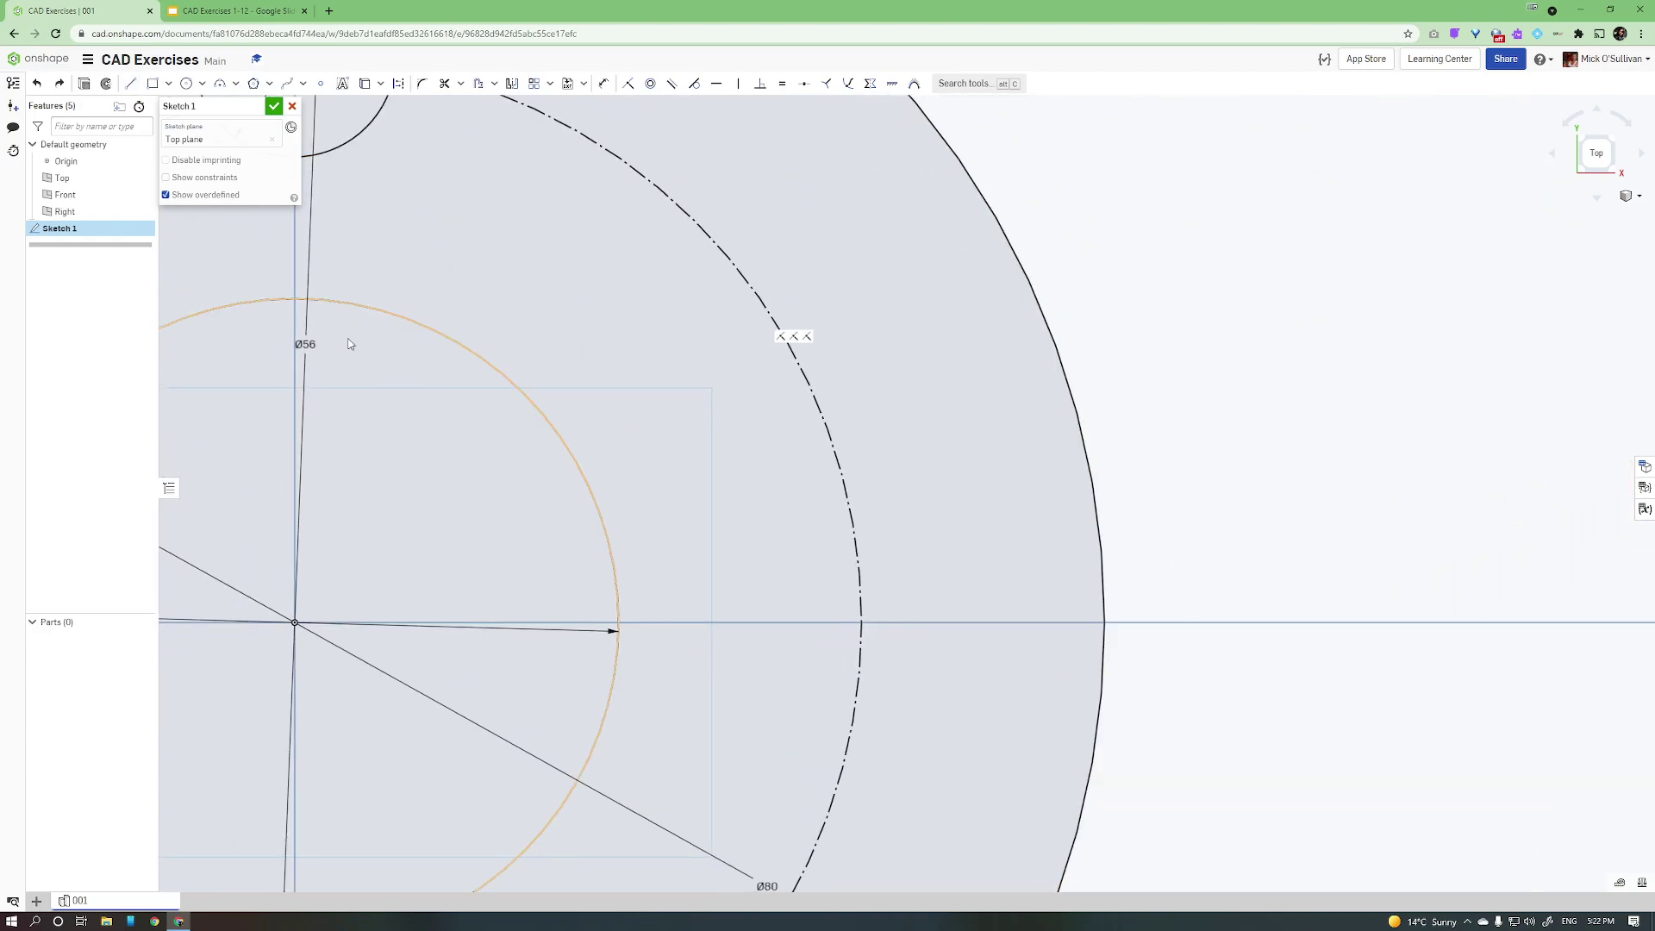
left_click(130, 83)
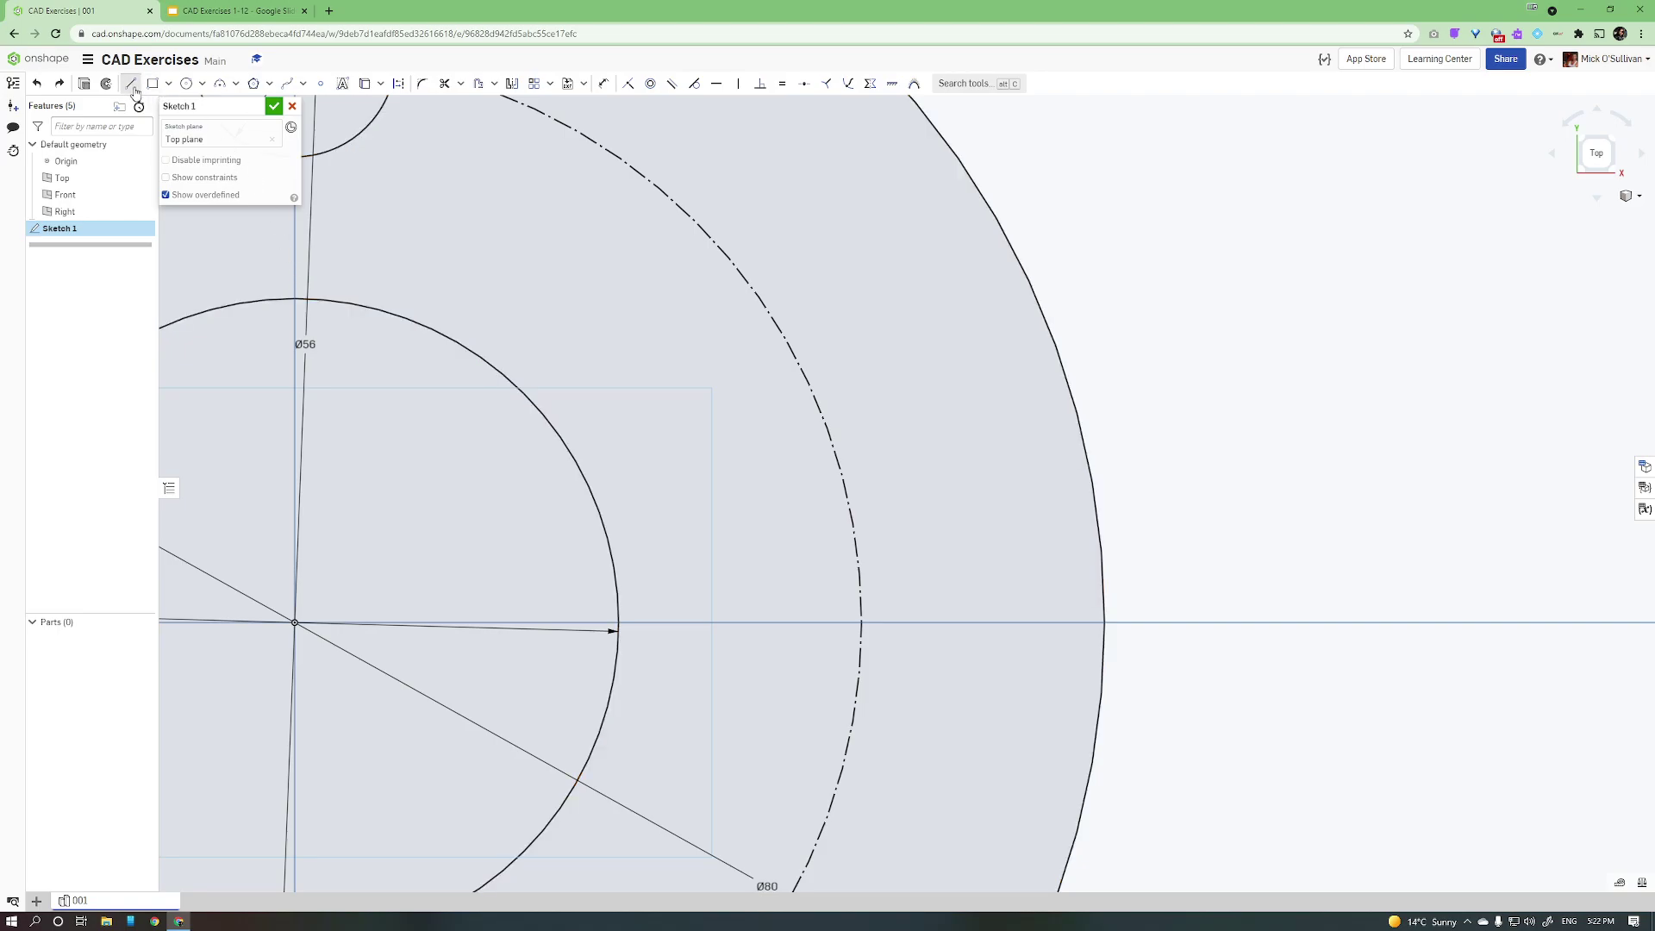
left_click(293, 299)
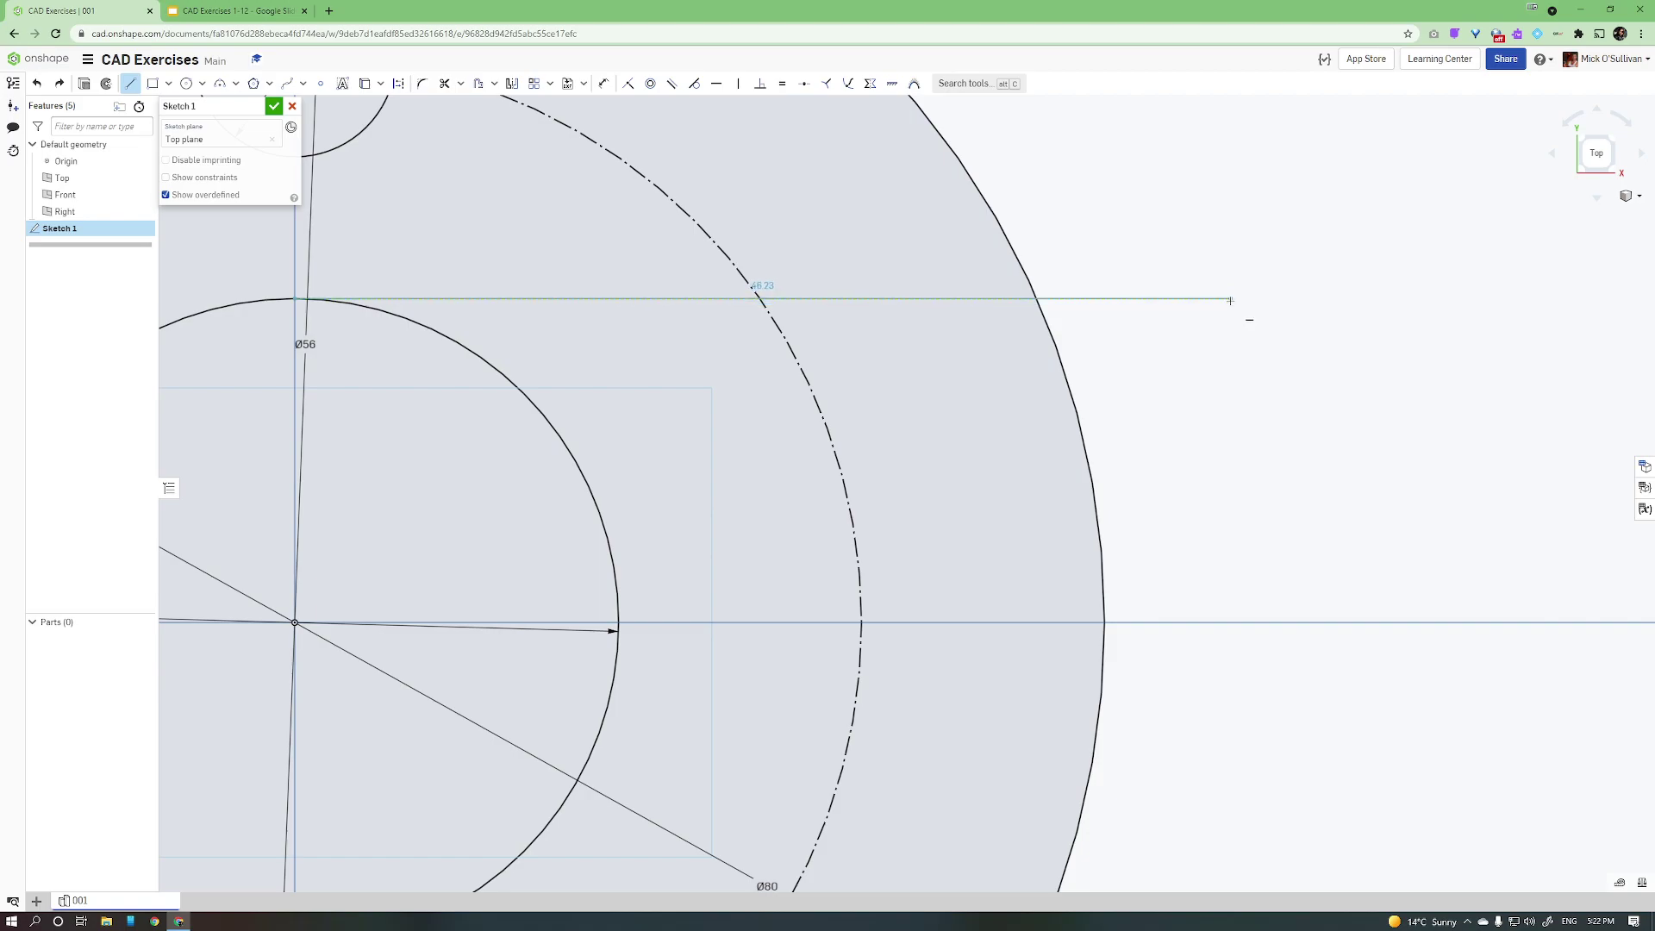
right_click(1230, 301)
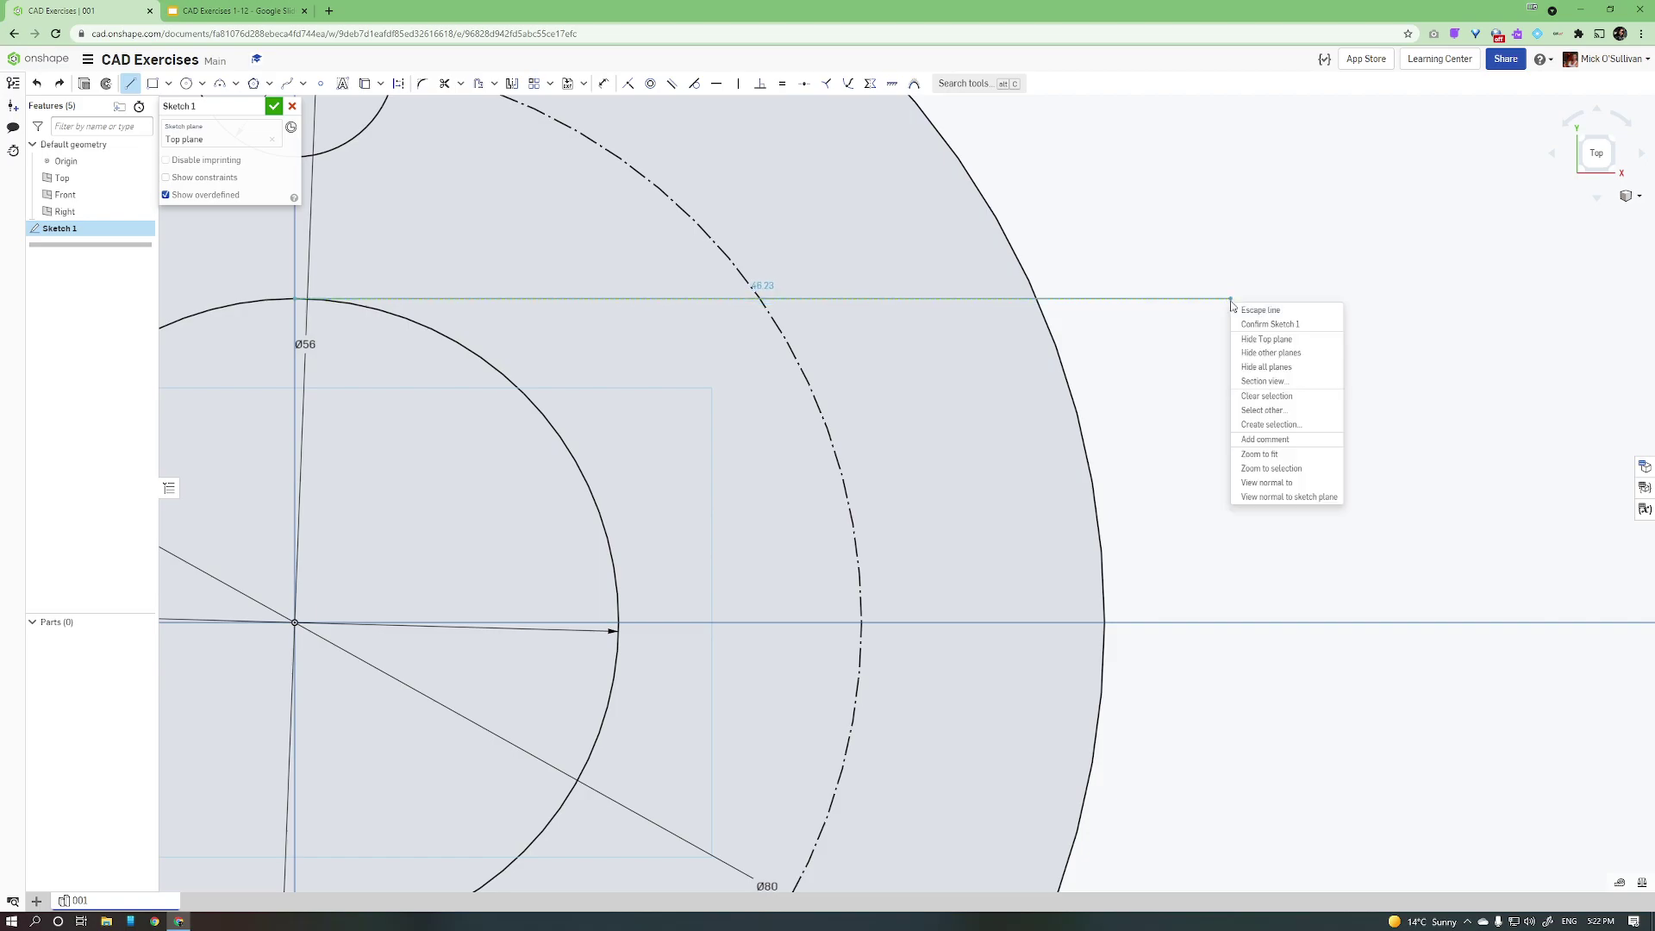
left_click(1230, 301)
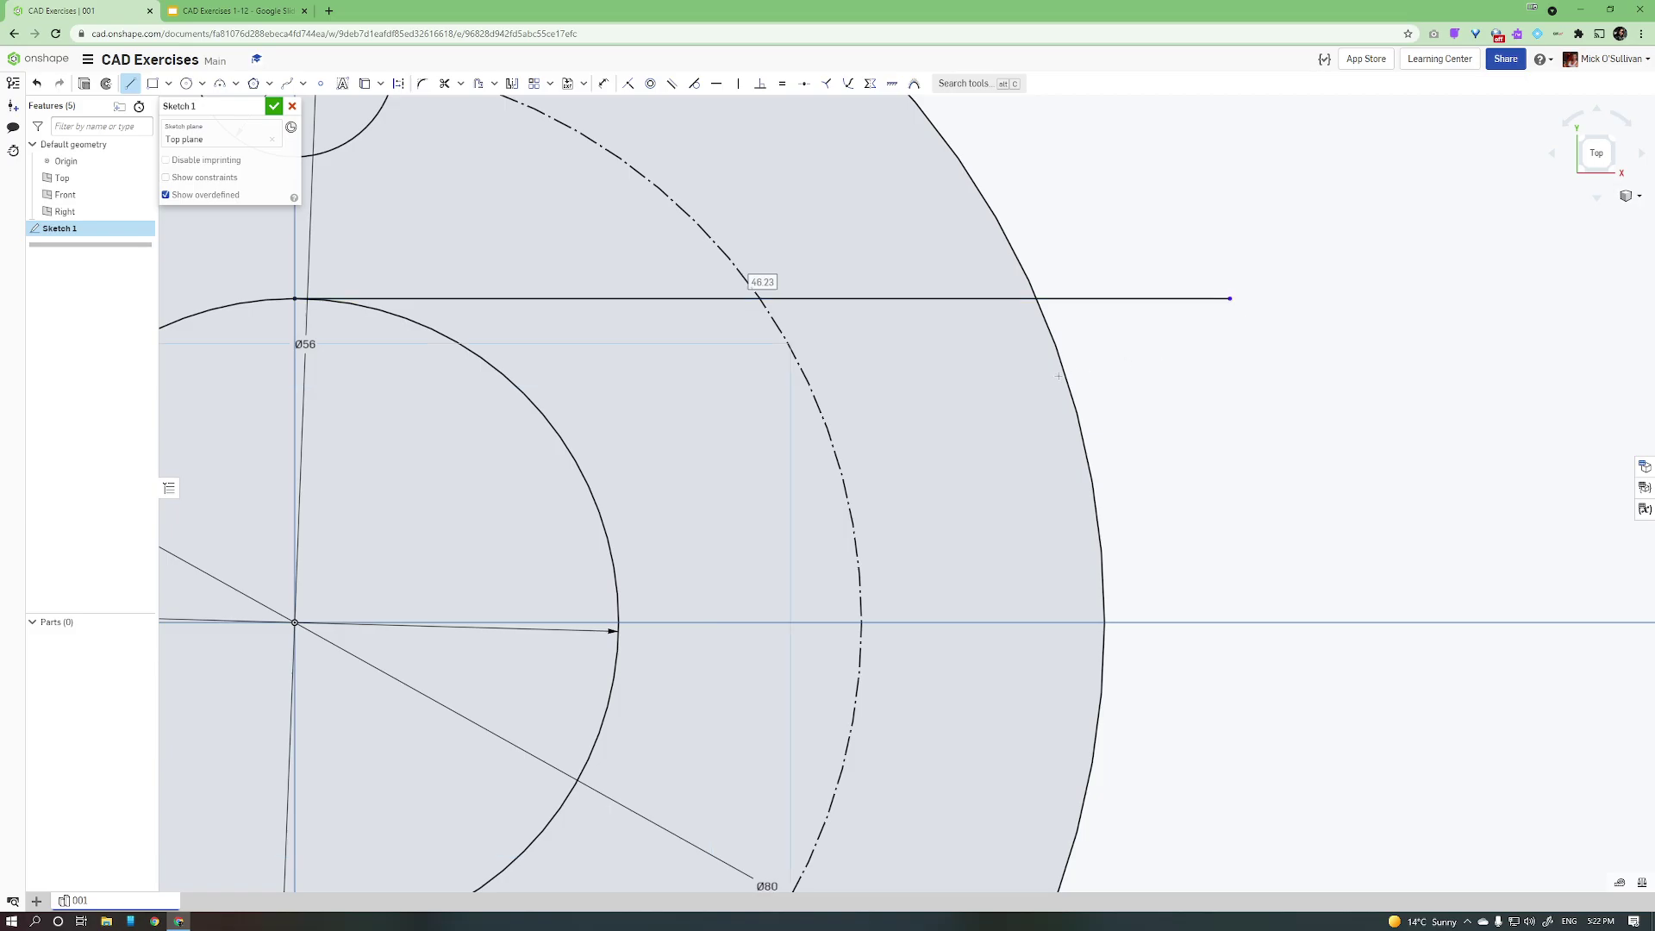
Step: Sketch a second horizontal line about 68 mm long just below the 32 diameter circle, extending right past the outer circle
scroll(1166, 350, "down", 4)
middle_click_drag(996, 382, 1001, 327)
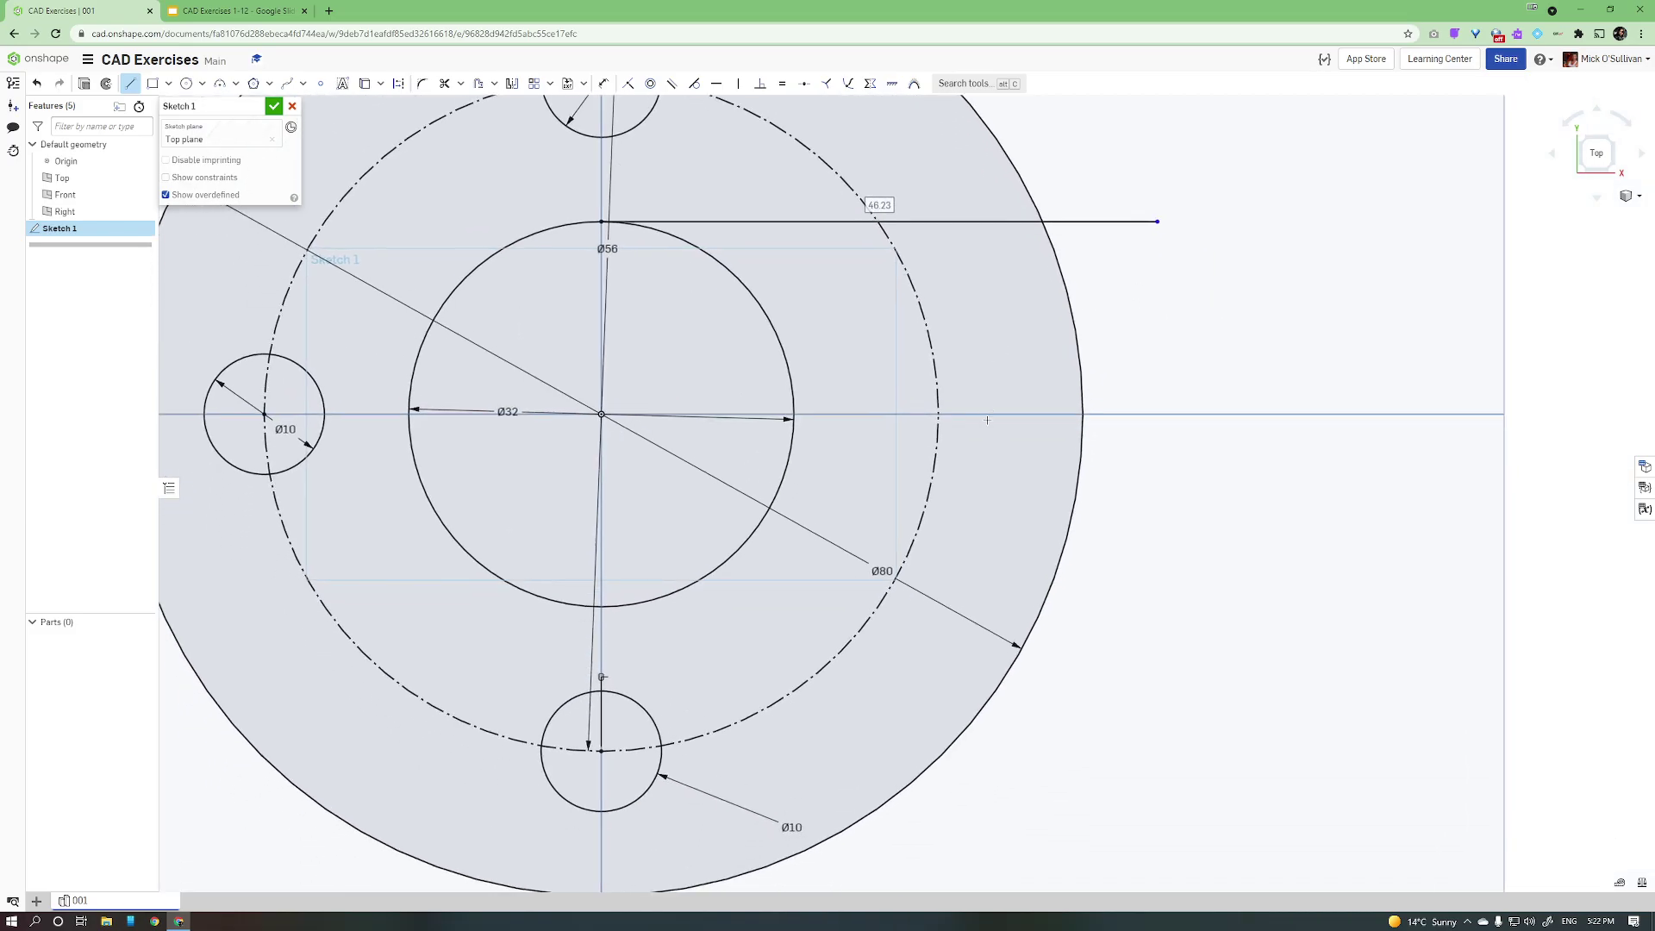
left_click(463, 649)
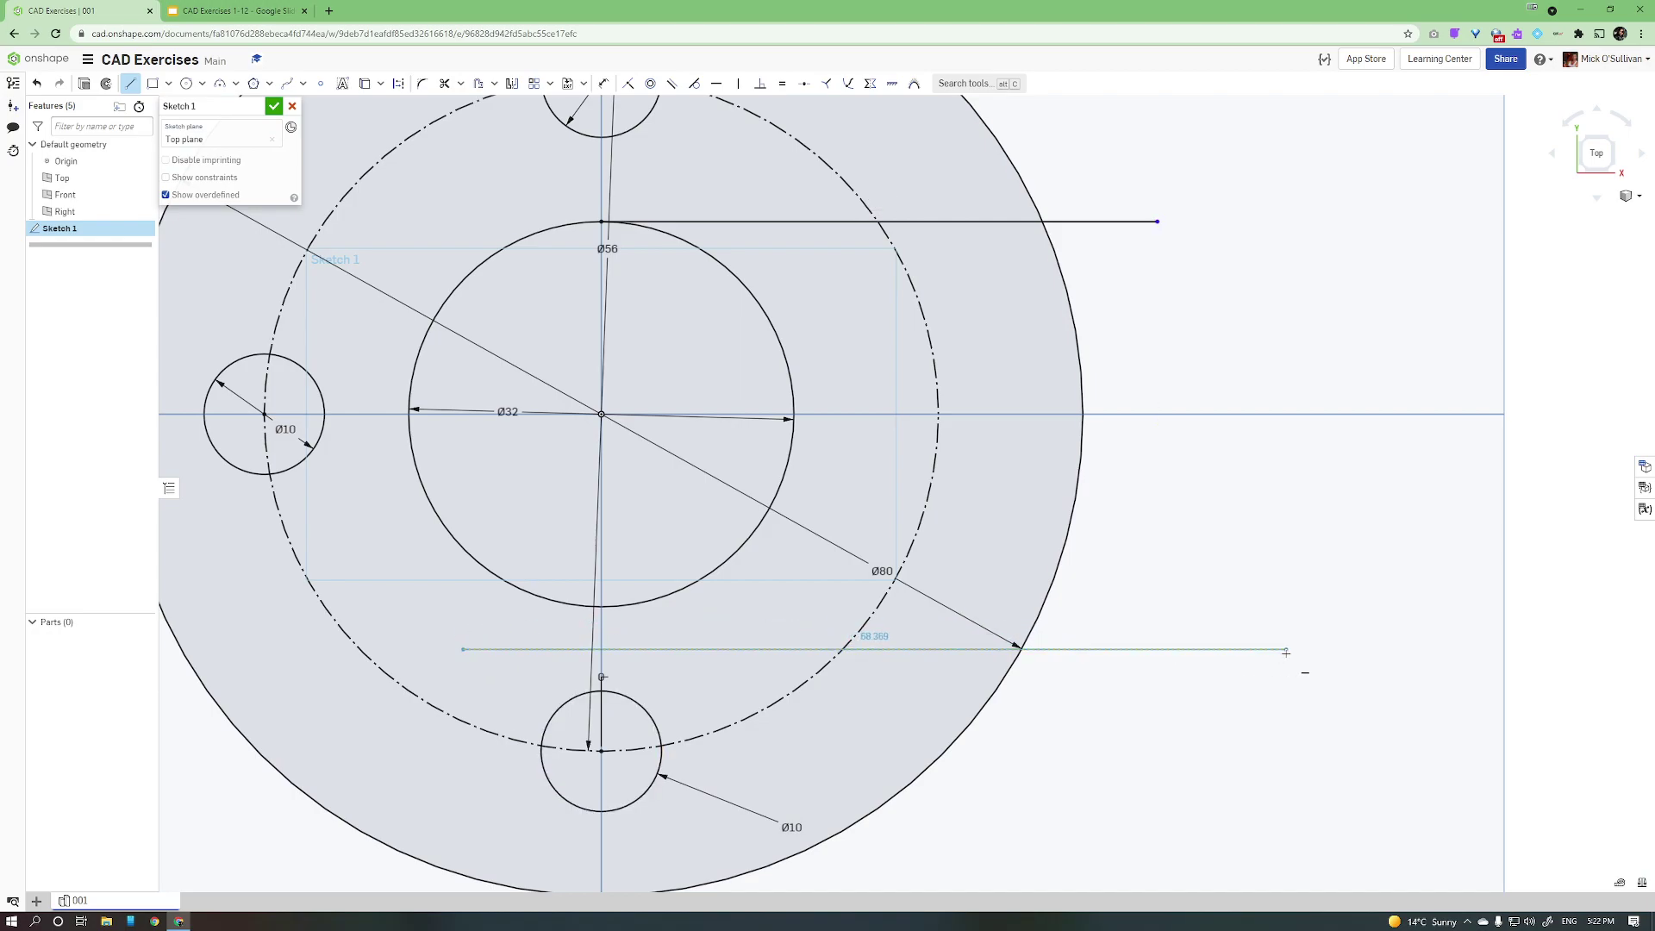
left_click(1287, 650)
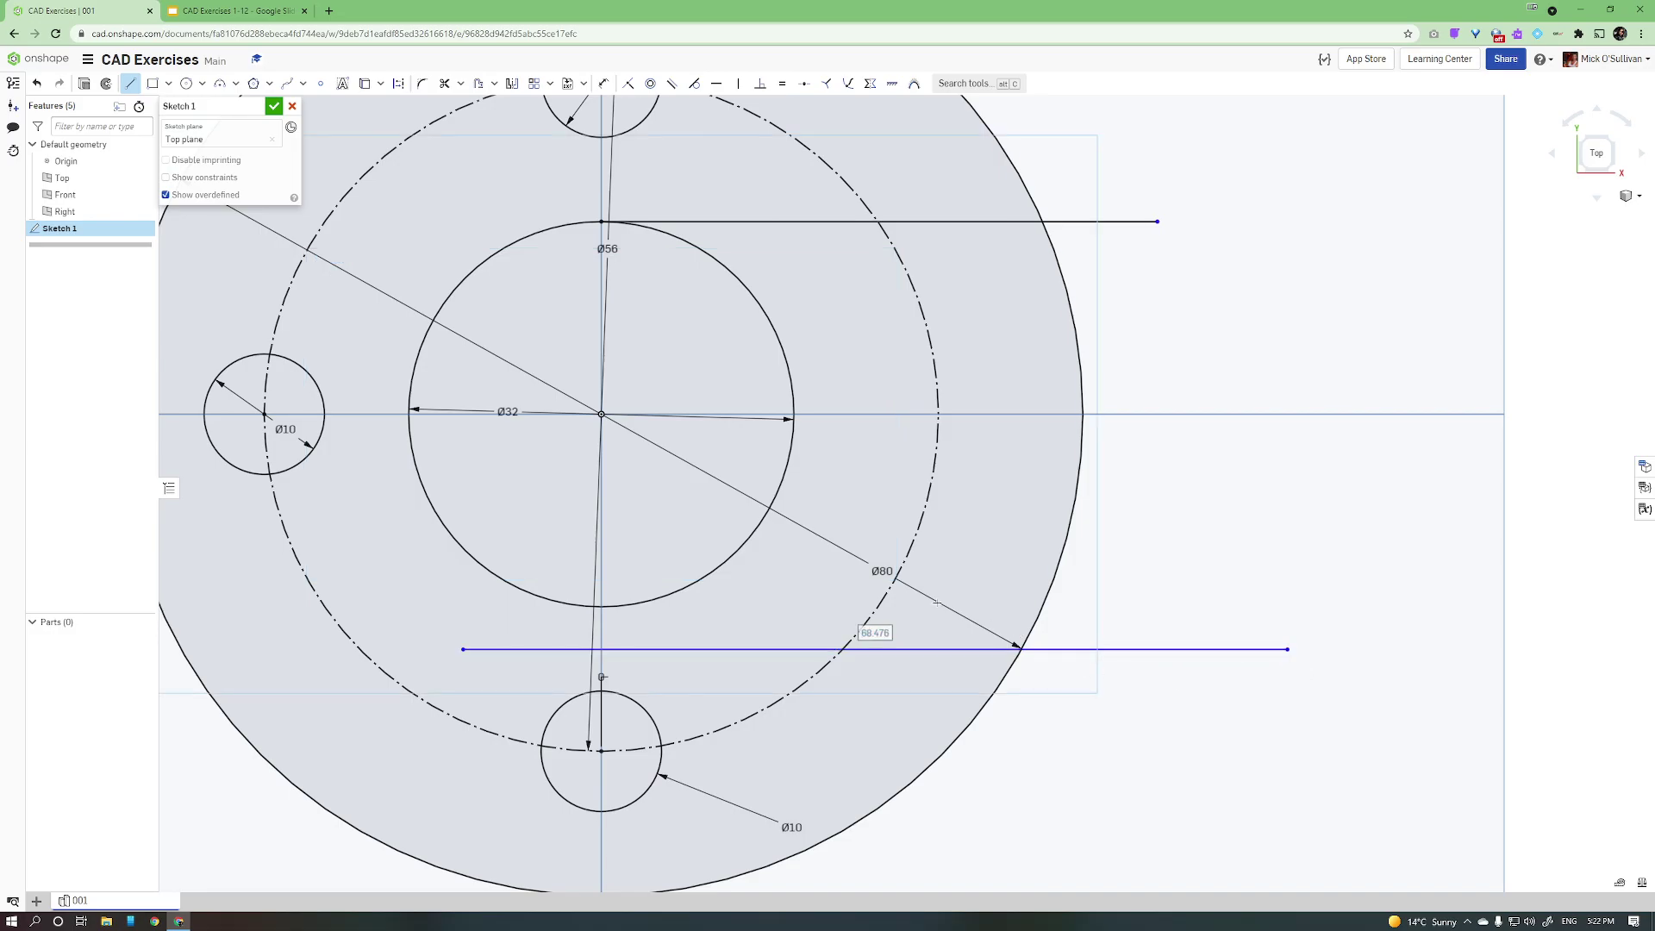
left_click(629, 613)
key("Escape")
Step: Add a tangent constraint between the lower horizontal line and the 32 diameter circle
left_click(628, 606)
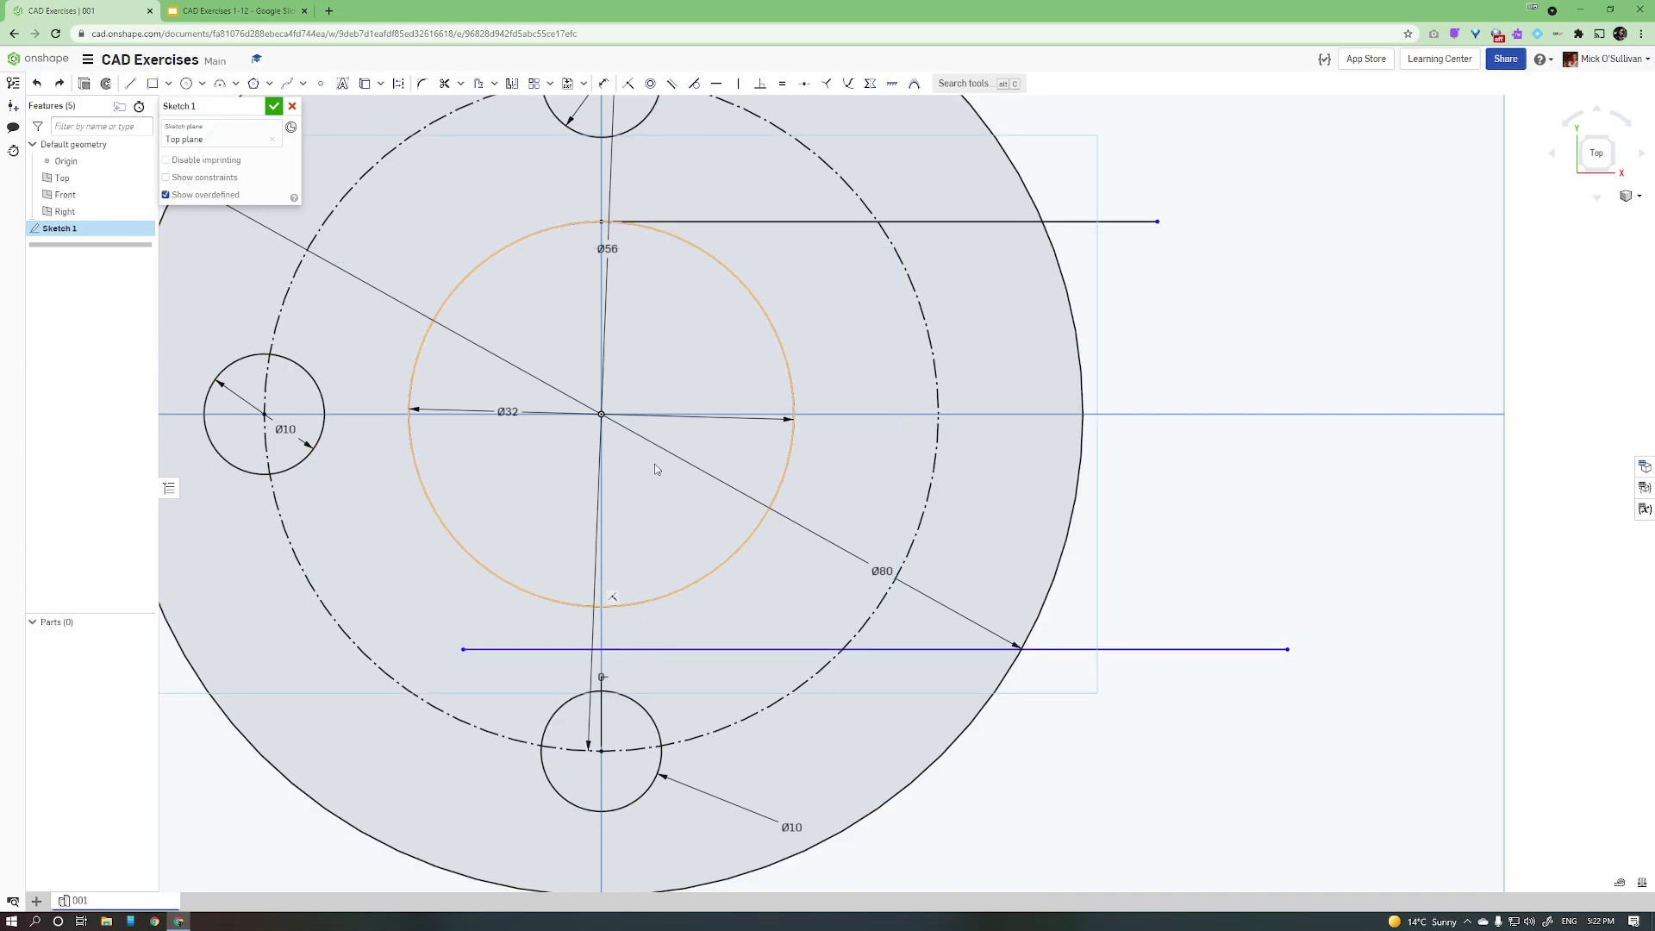
left_click(525, 310)
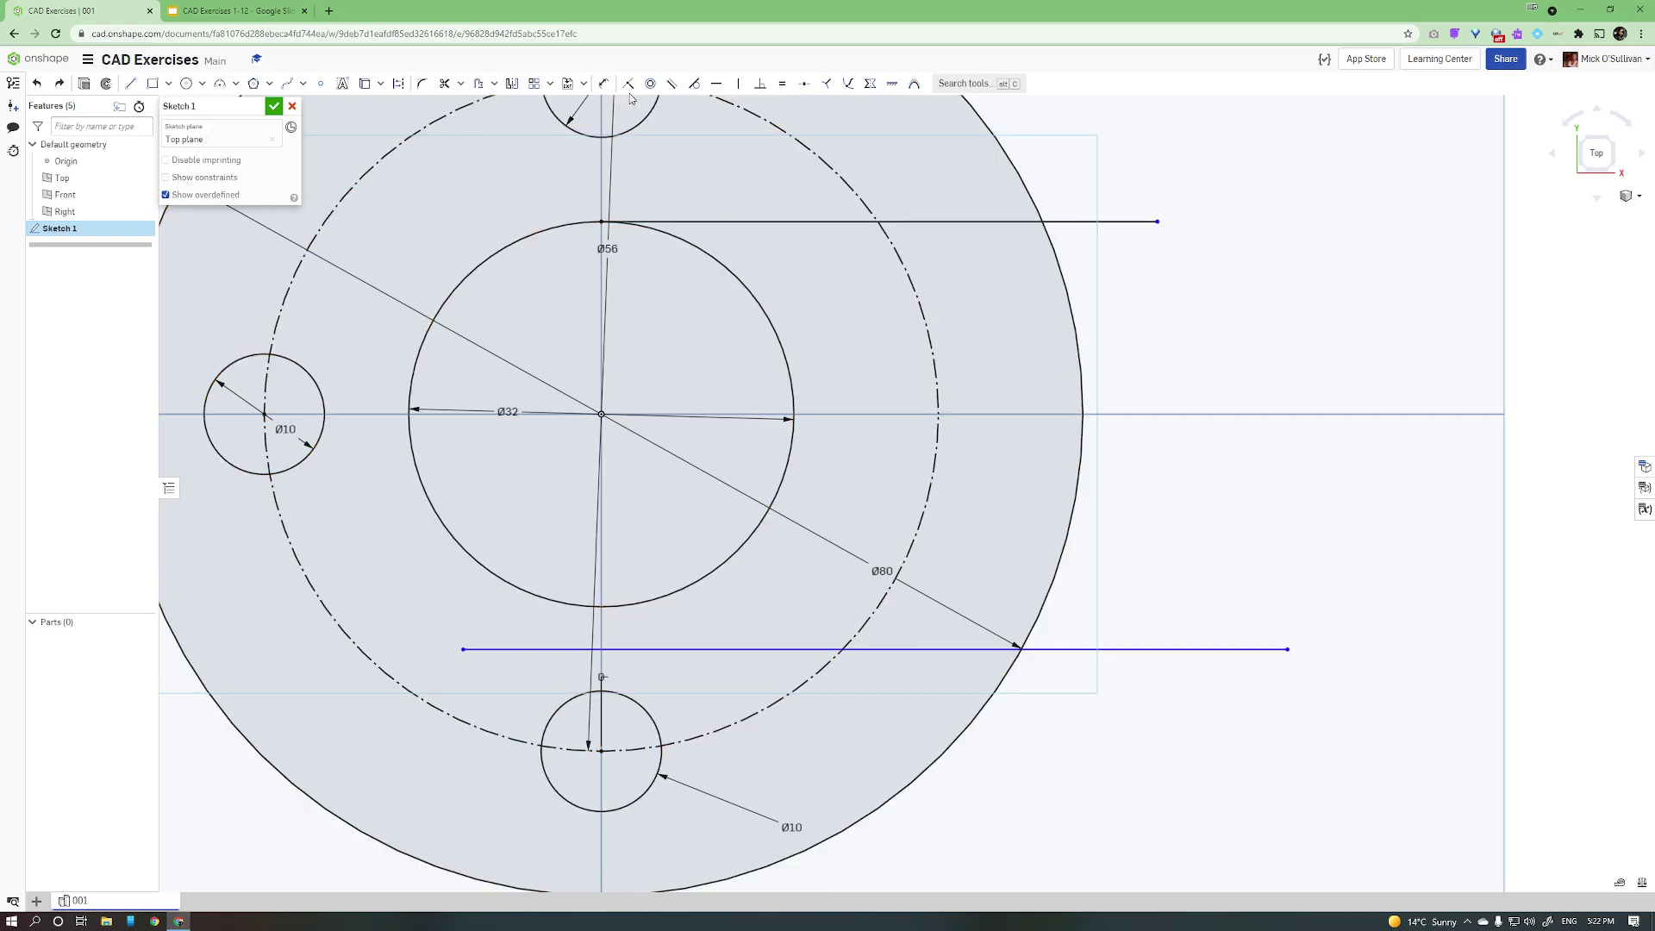
left_click(695, 86)
left_click(656, 649)
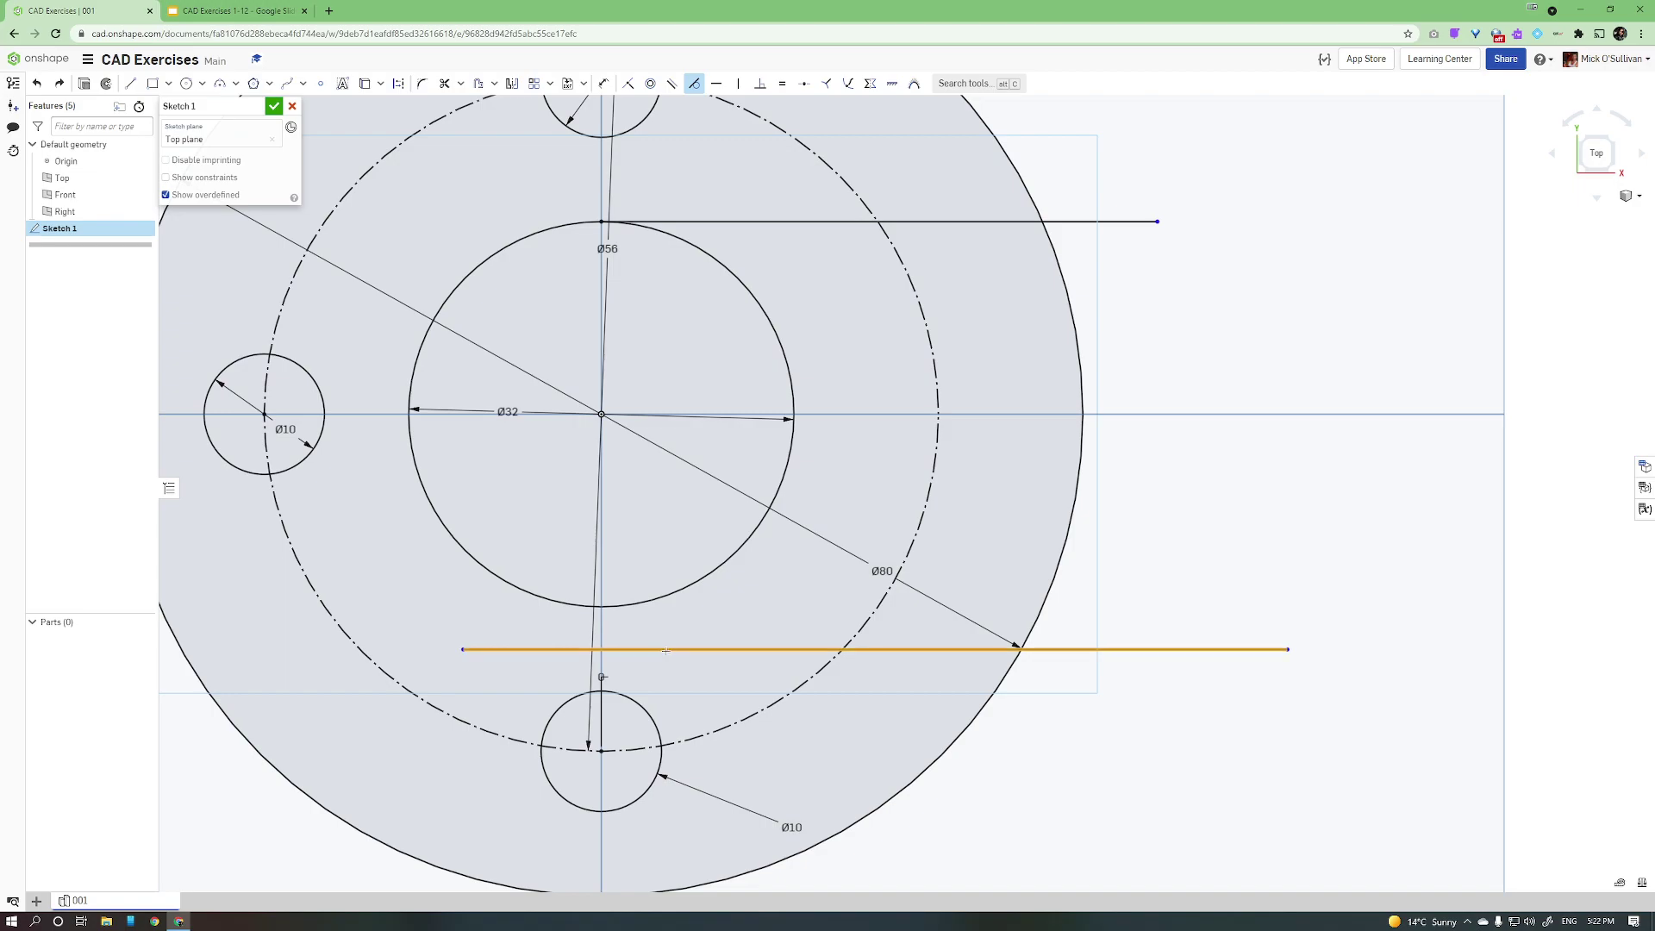
left_click(631, 605)
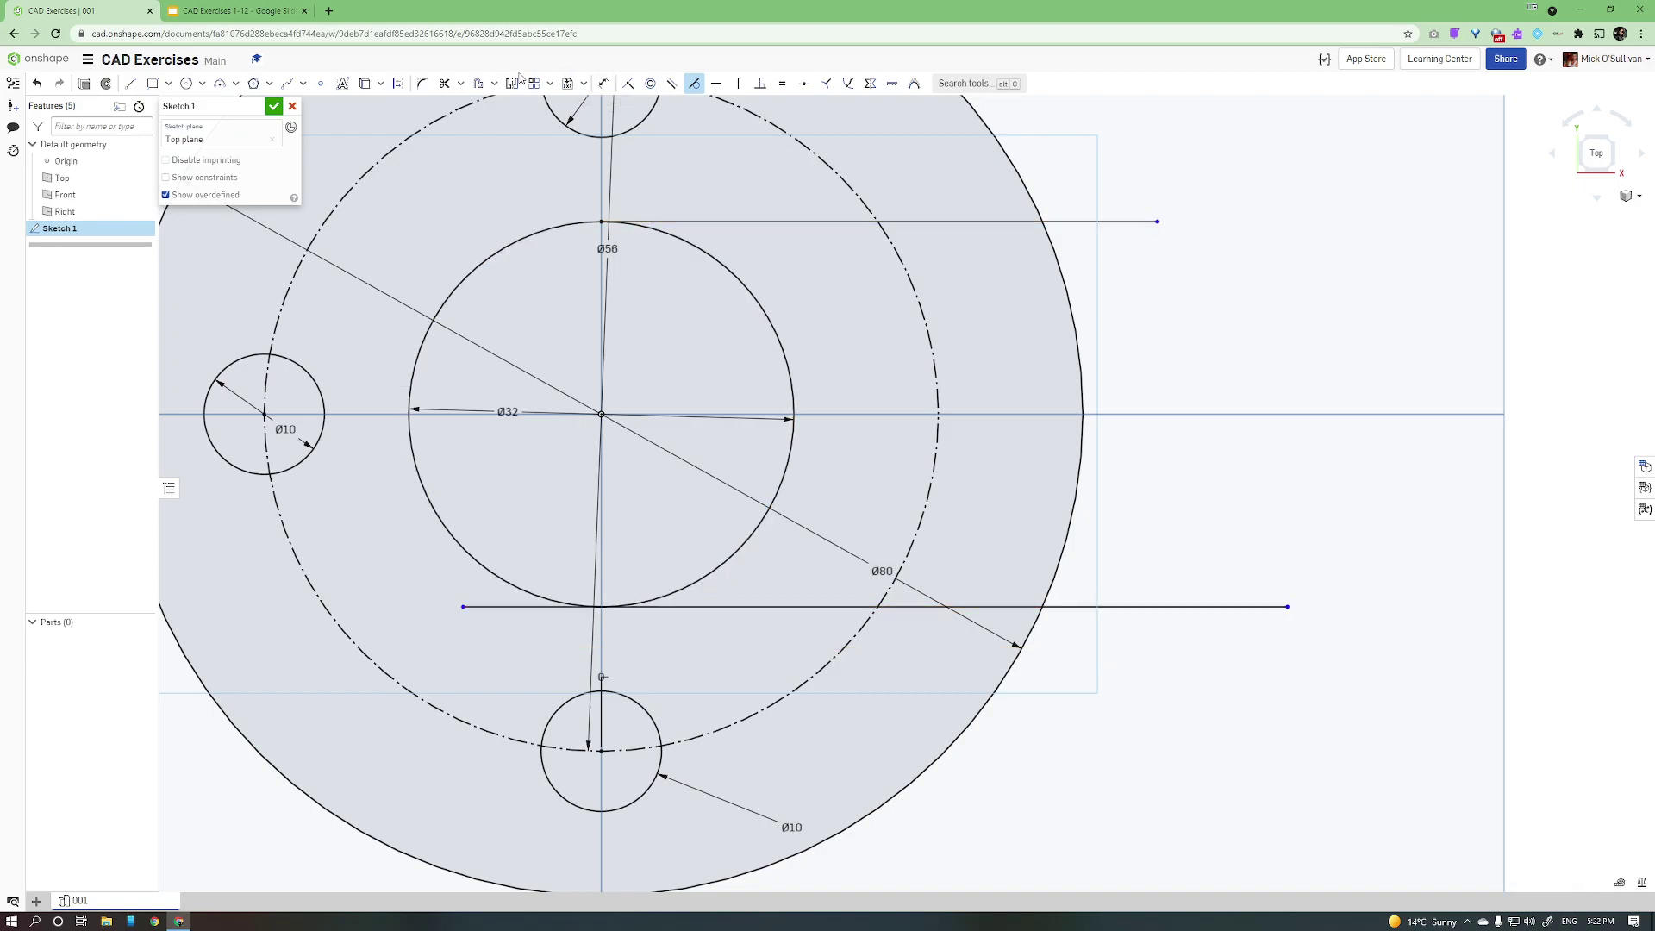
Step: Trim the lower line's left overhang, the right half of the 32 diameter circle, and the outer circle's arc between the lines
left_click(445, 84)
left_click(518, 607)
left_click(762, 517)
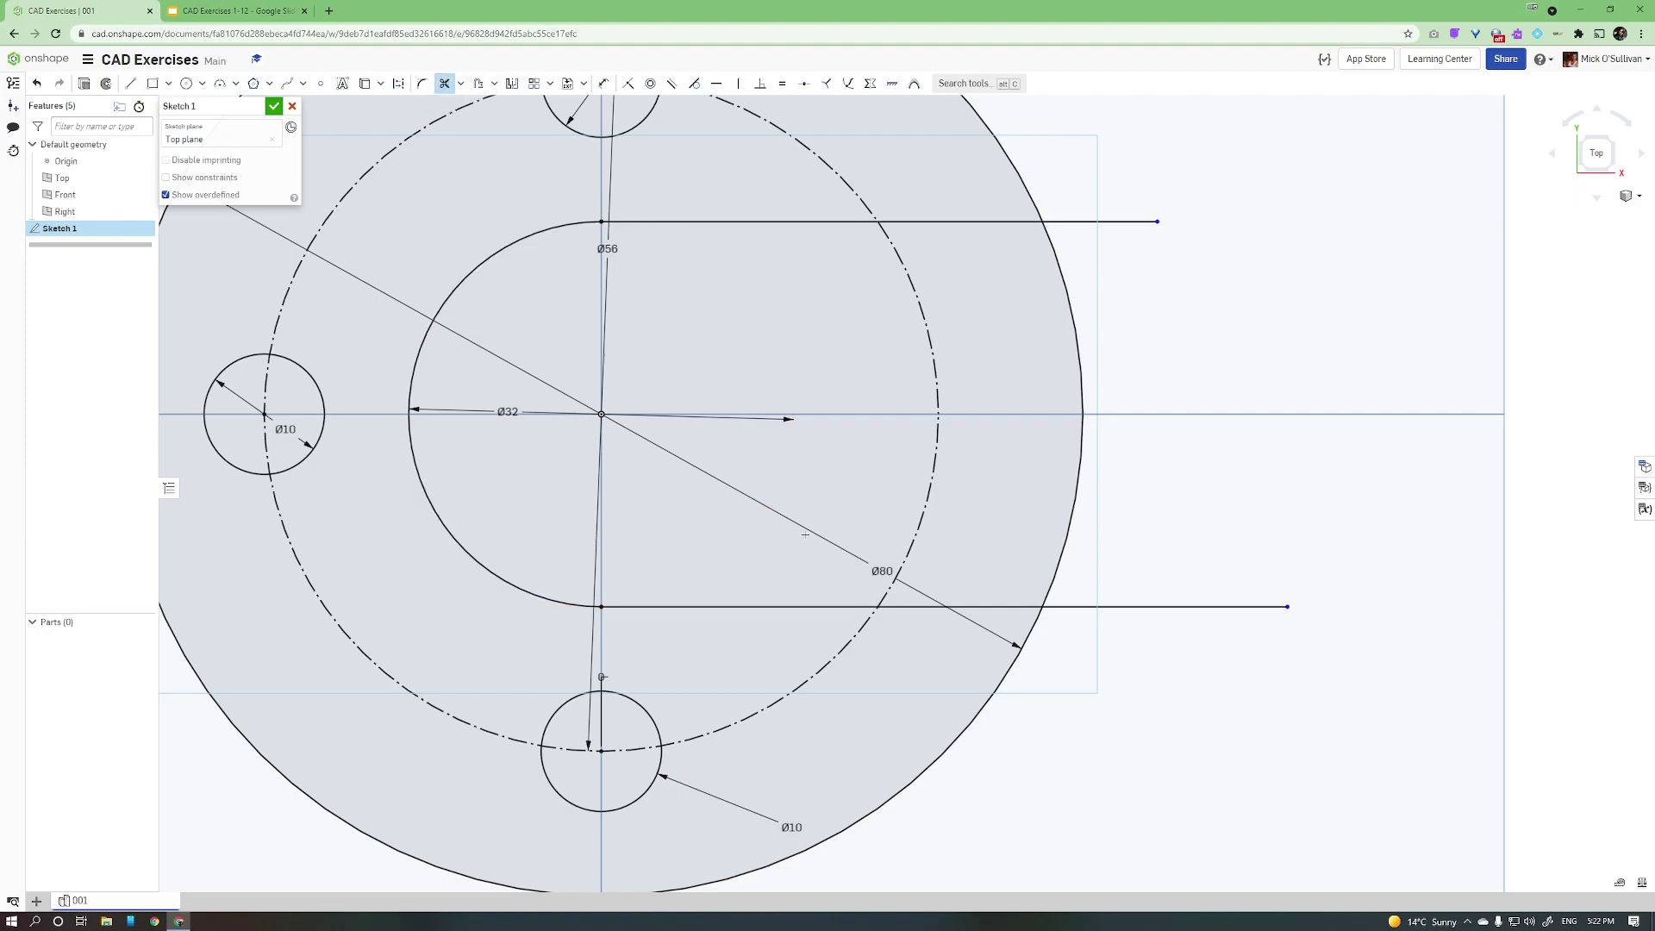
left_click(1070, 517)
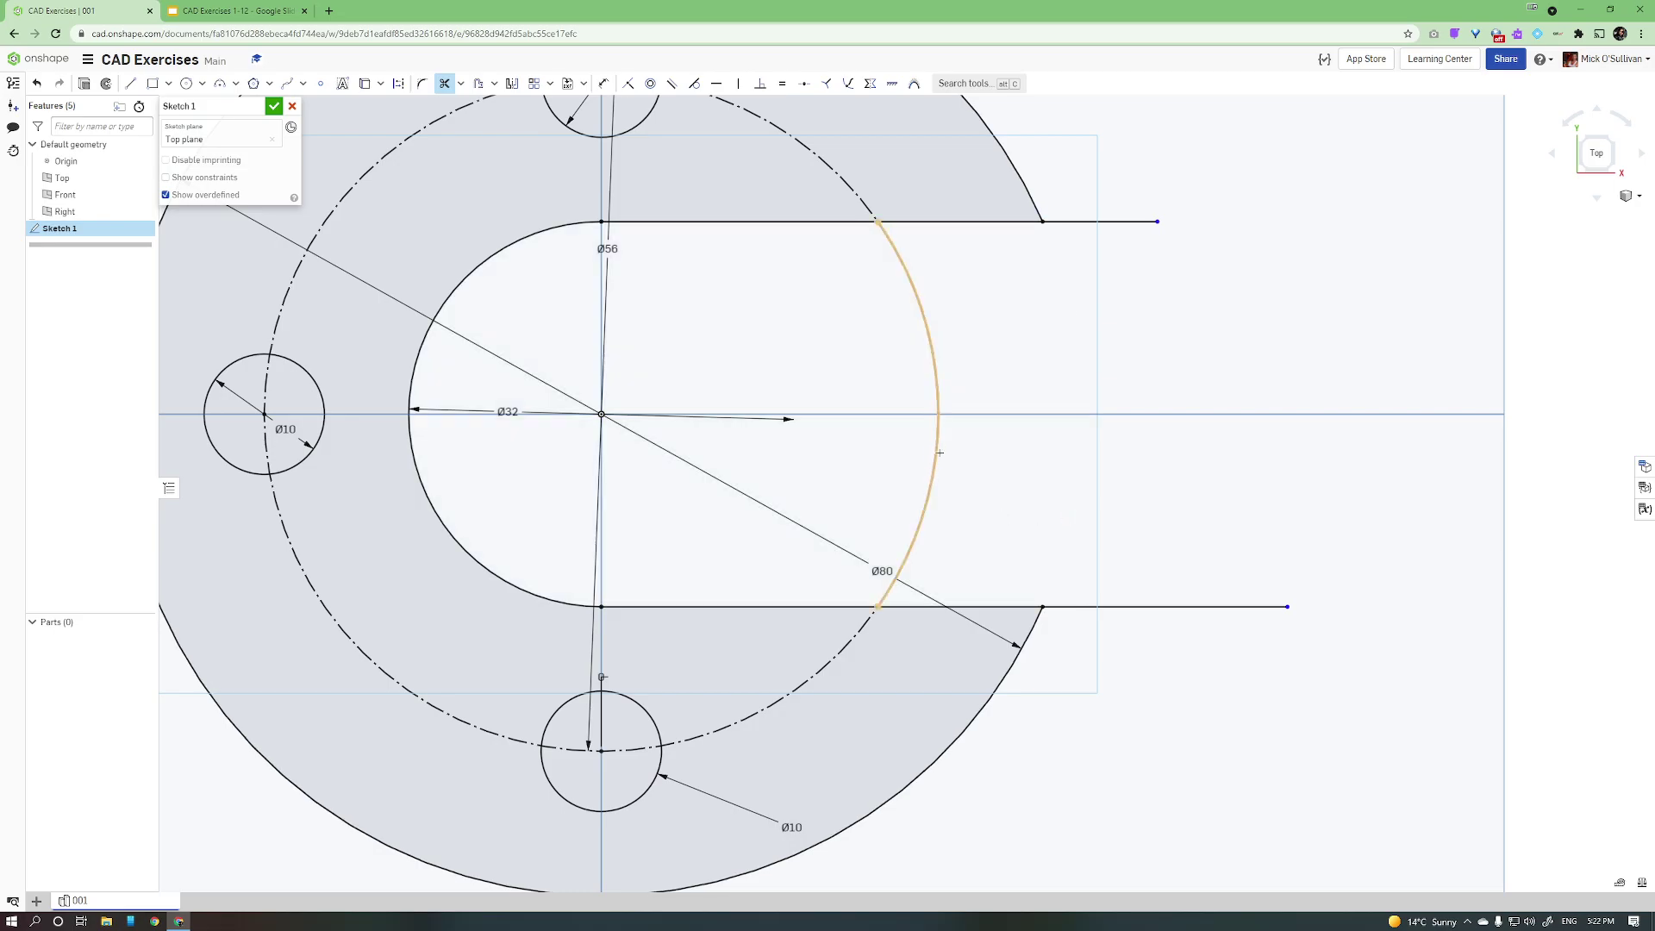
Step: Trim both line ends that extend beyond the outer circle and finish the sketch
scroll(939, 449, "down", 4)
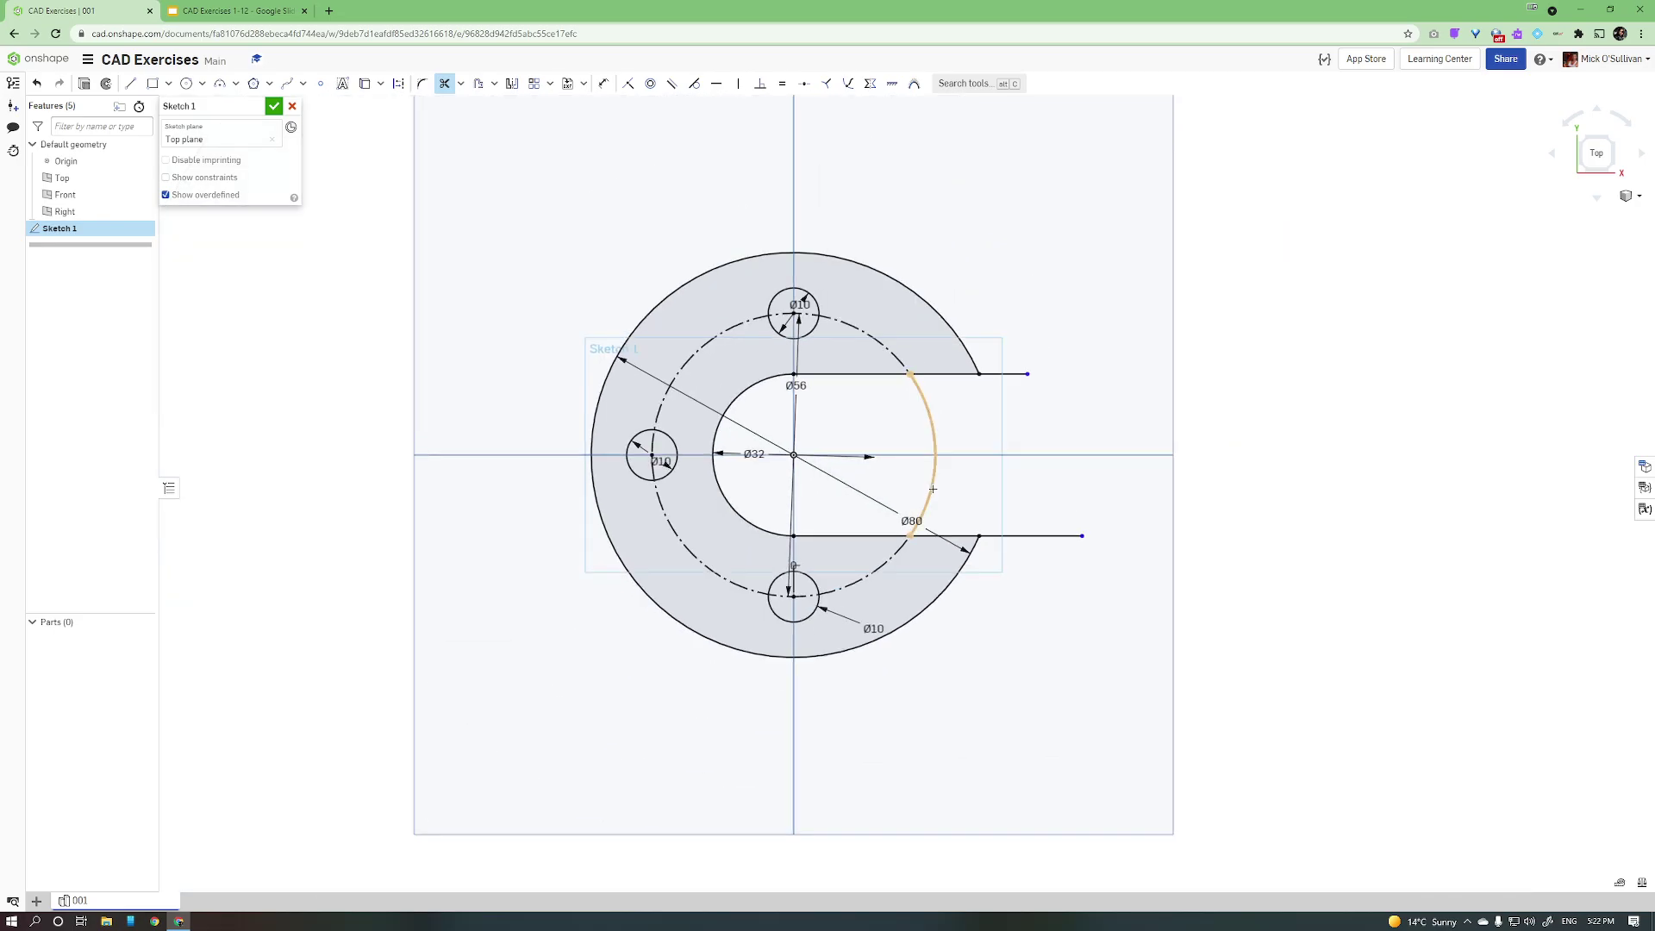
middle_click_drag(933, 487, 853, 511)
left_click(883, 388)
left_click(876, 548)
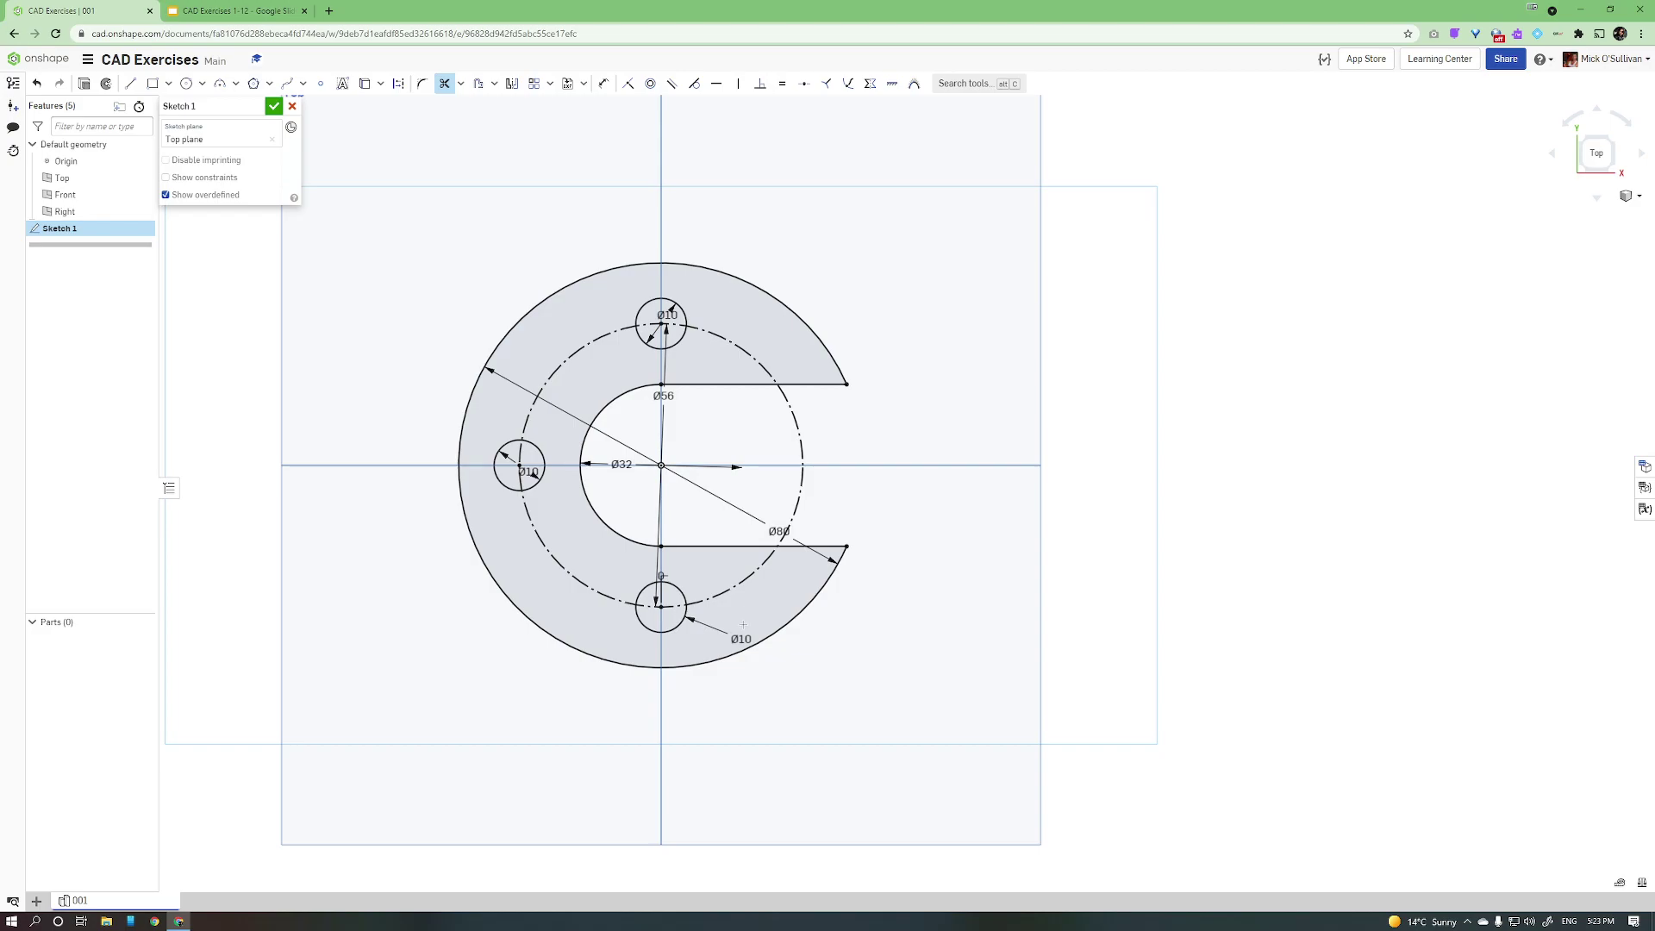
middle_click_drag(743, 624, 803, 619)
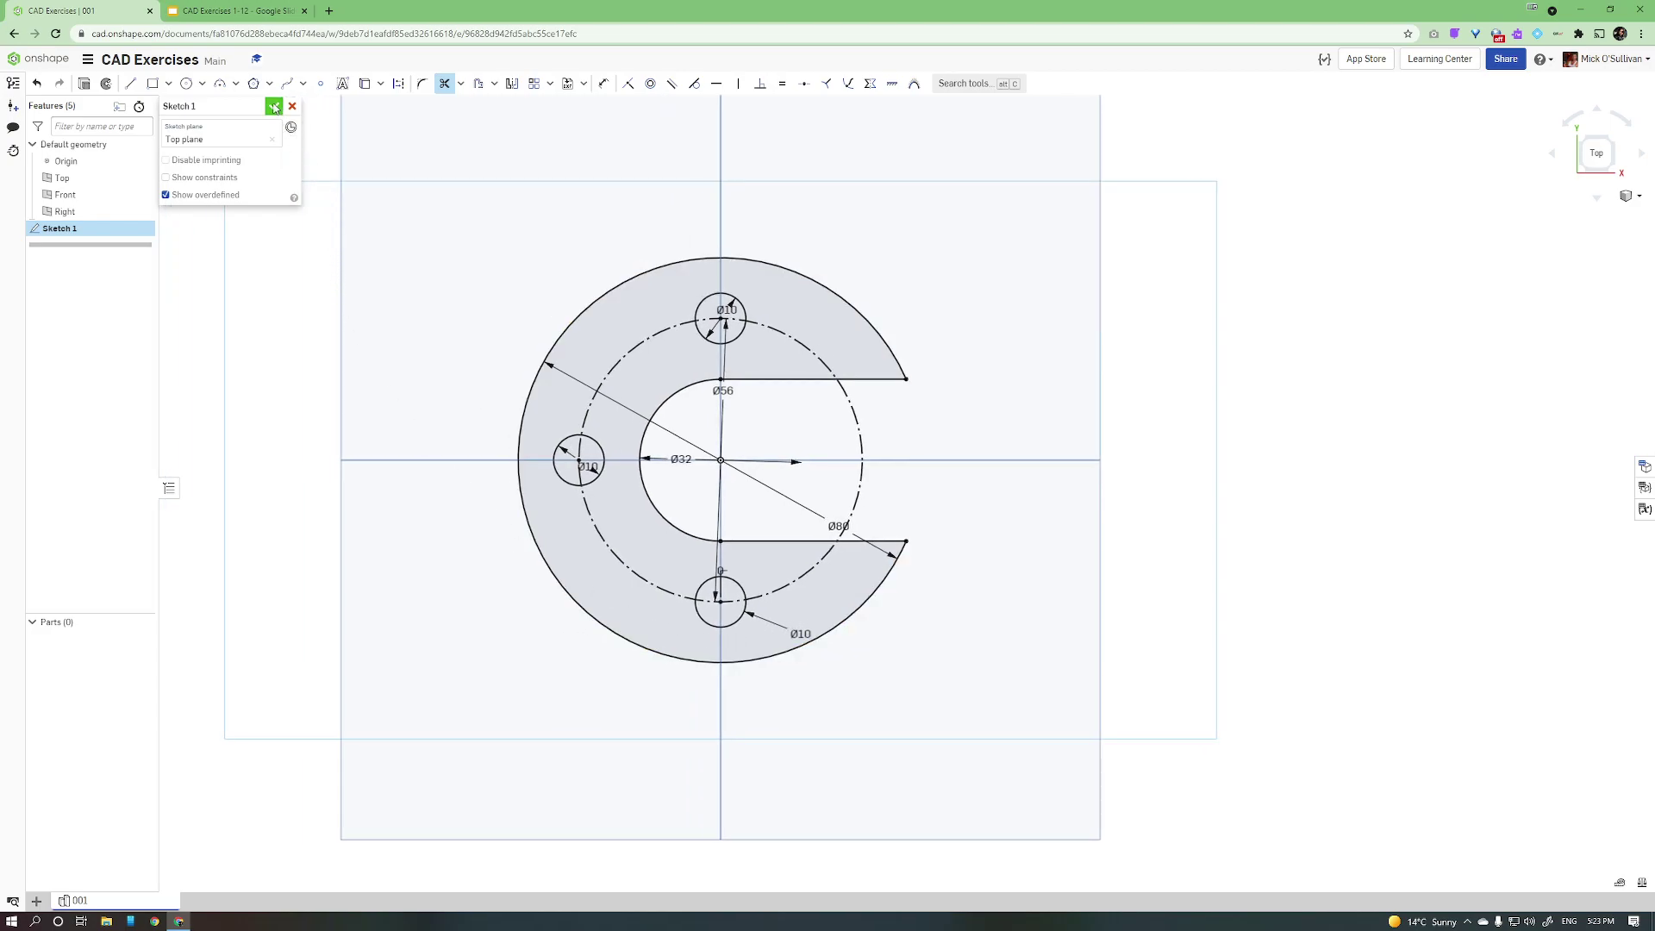
left_click(273, 105)
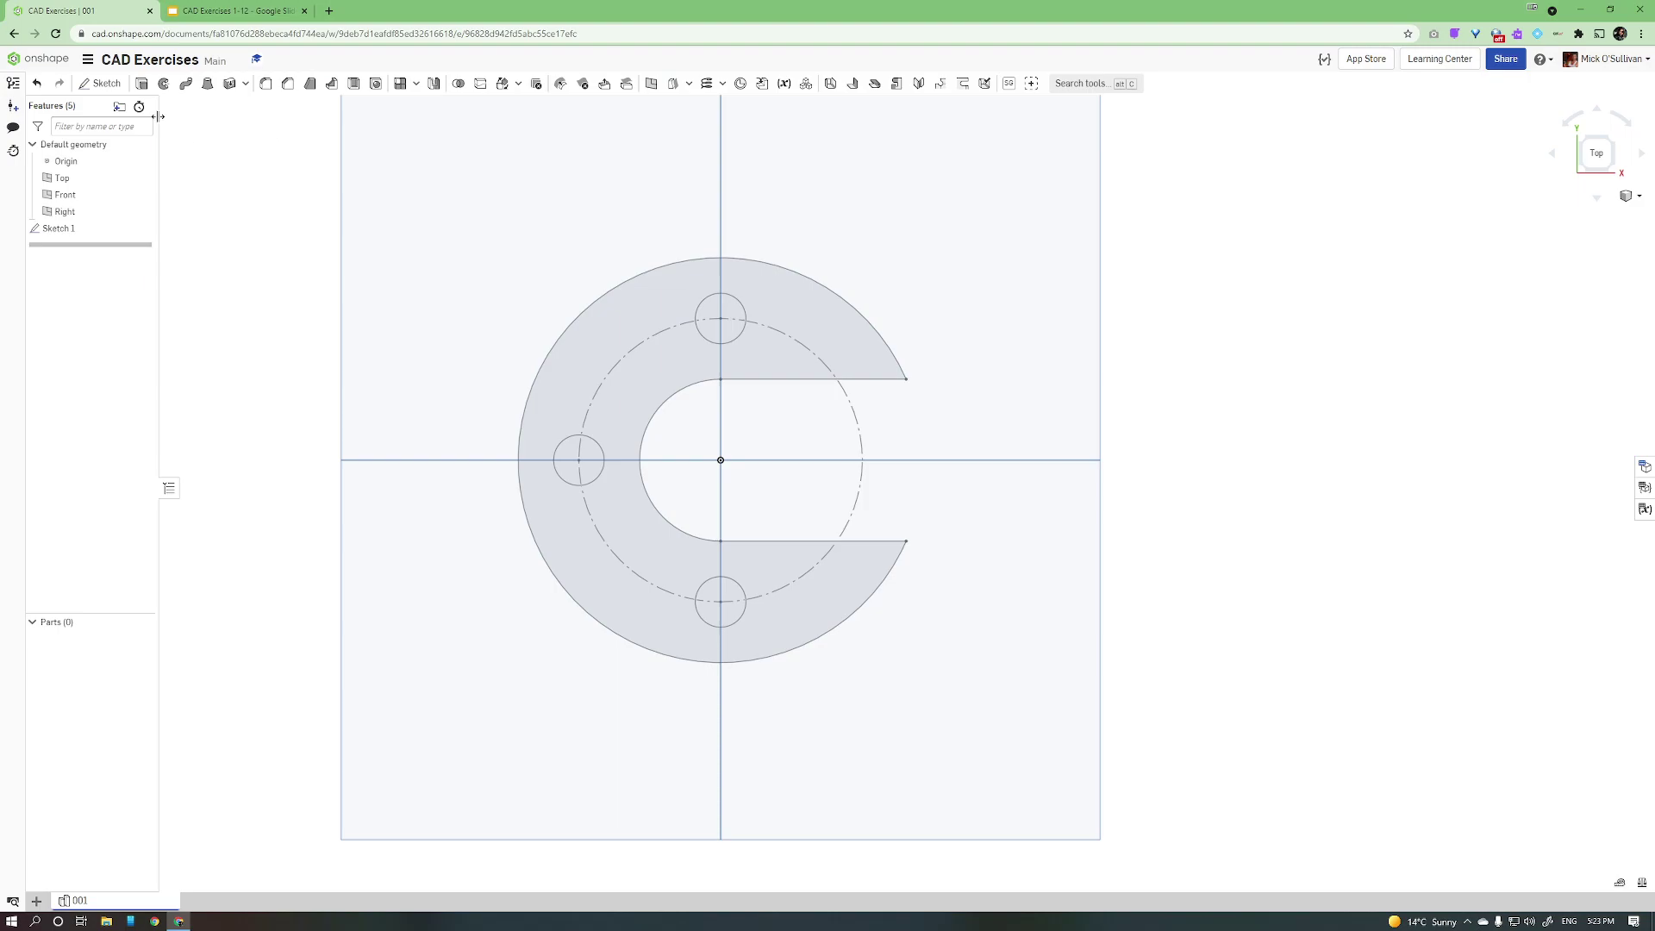
Step: Start a new solid extrude of the slotted disc profile, checking the thickness on the Exercise 001 drawing in Google Slides
left_click(141, 84)
right_click_drag(425, 357, 467, 348)
middle_click_drag(467, 348, 416, 405)
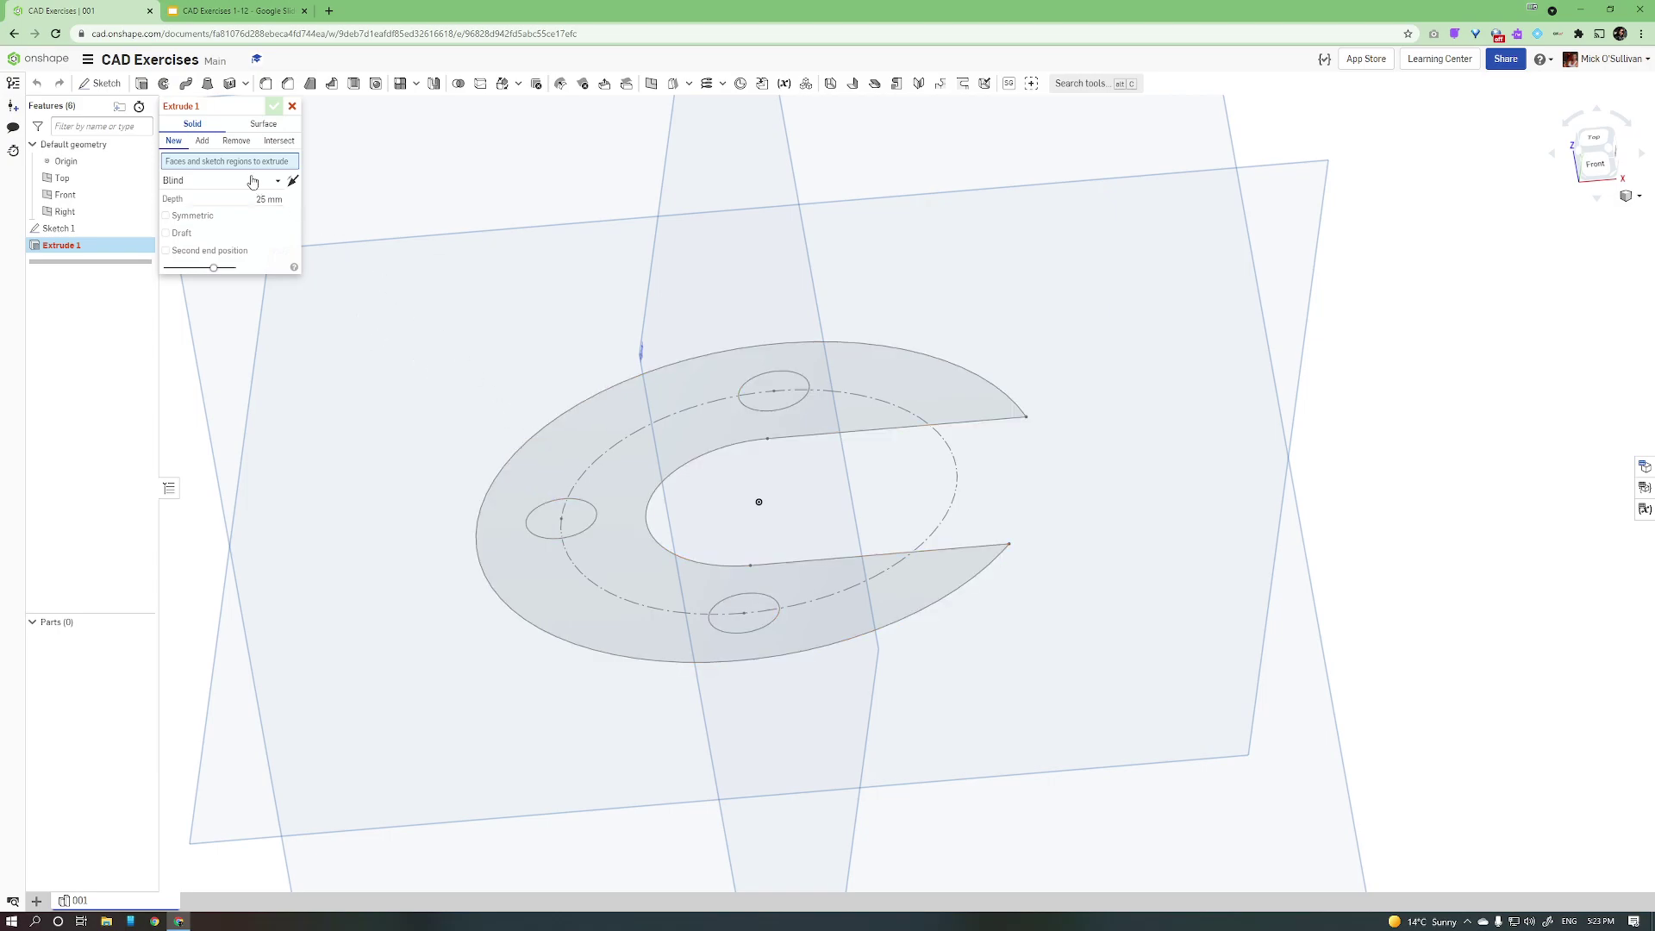
left_click(541, 447)
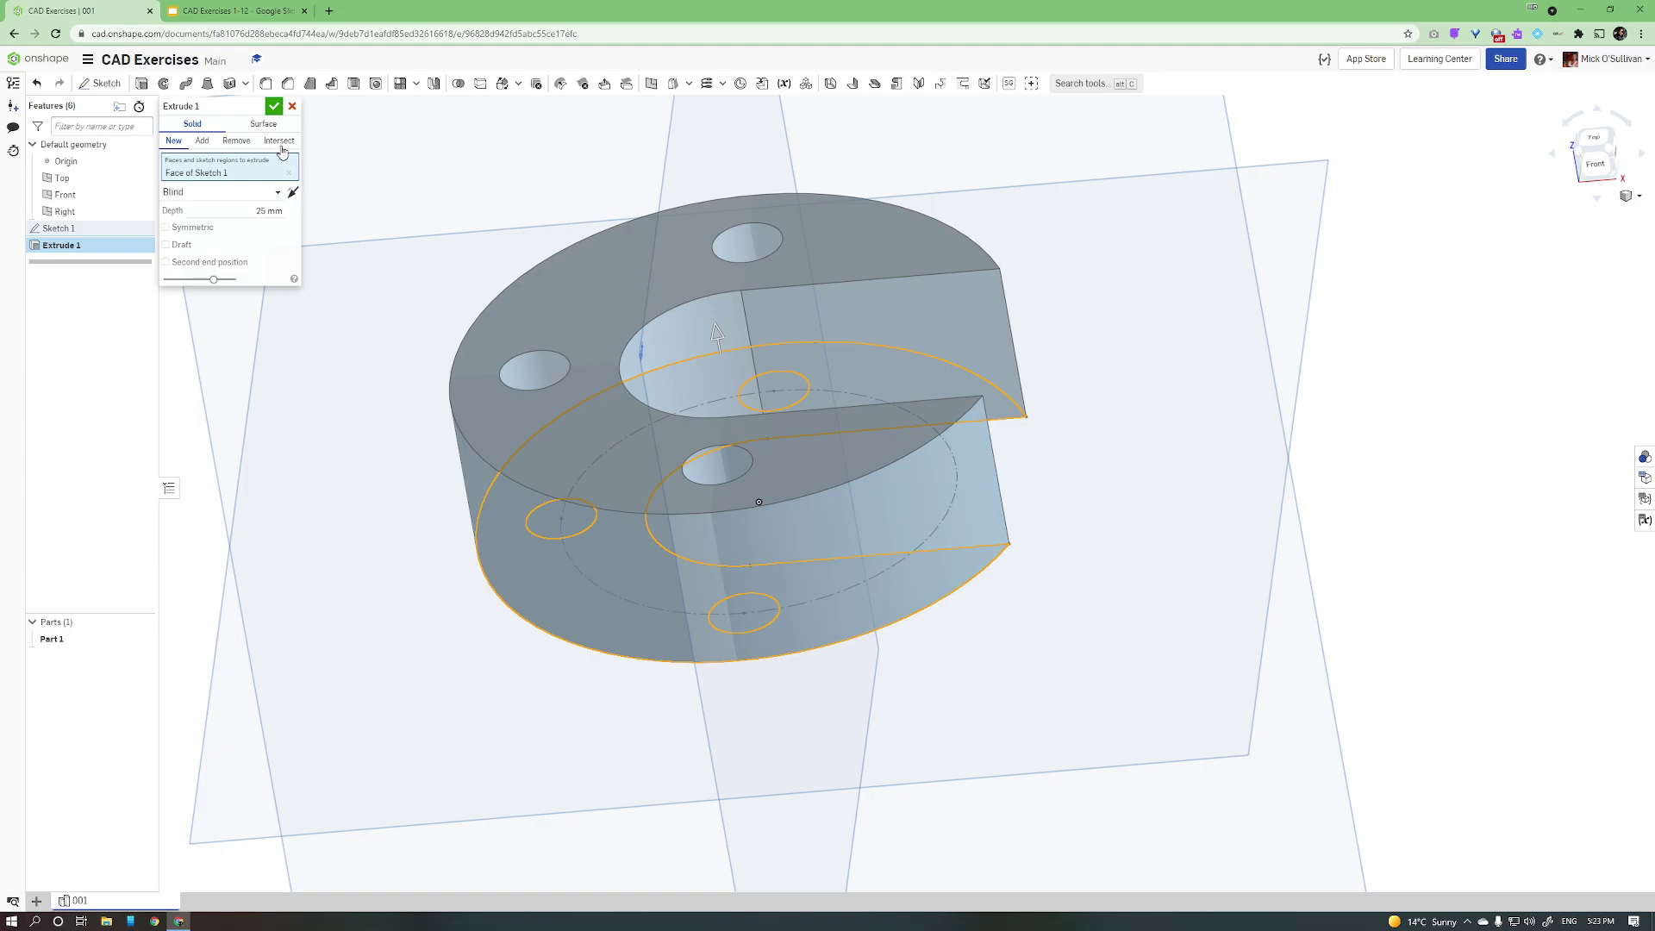
left_click(228, 12)
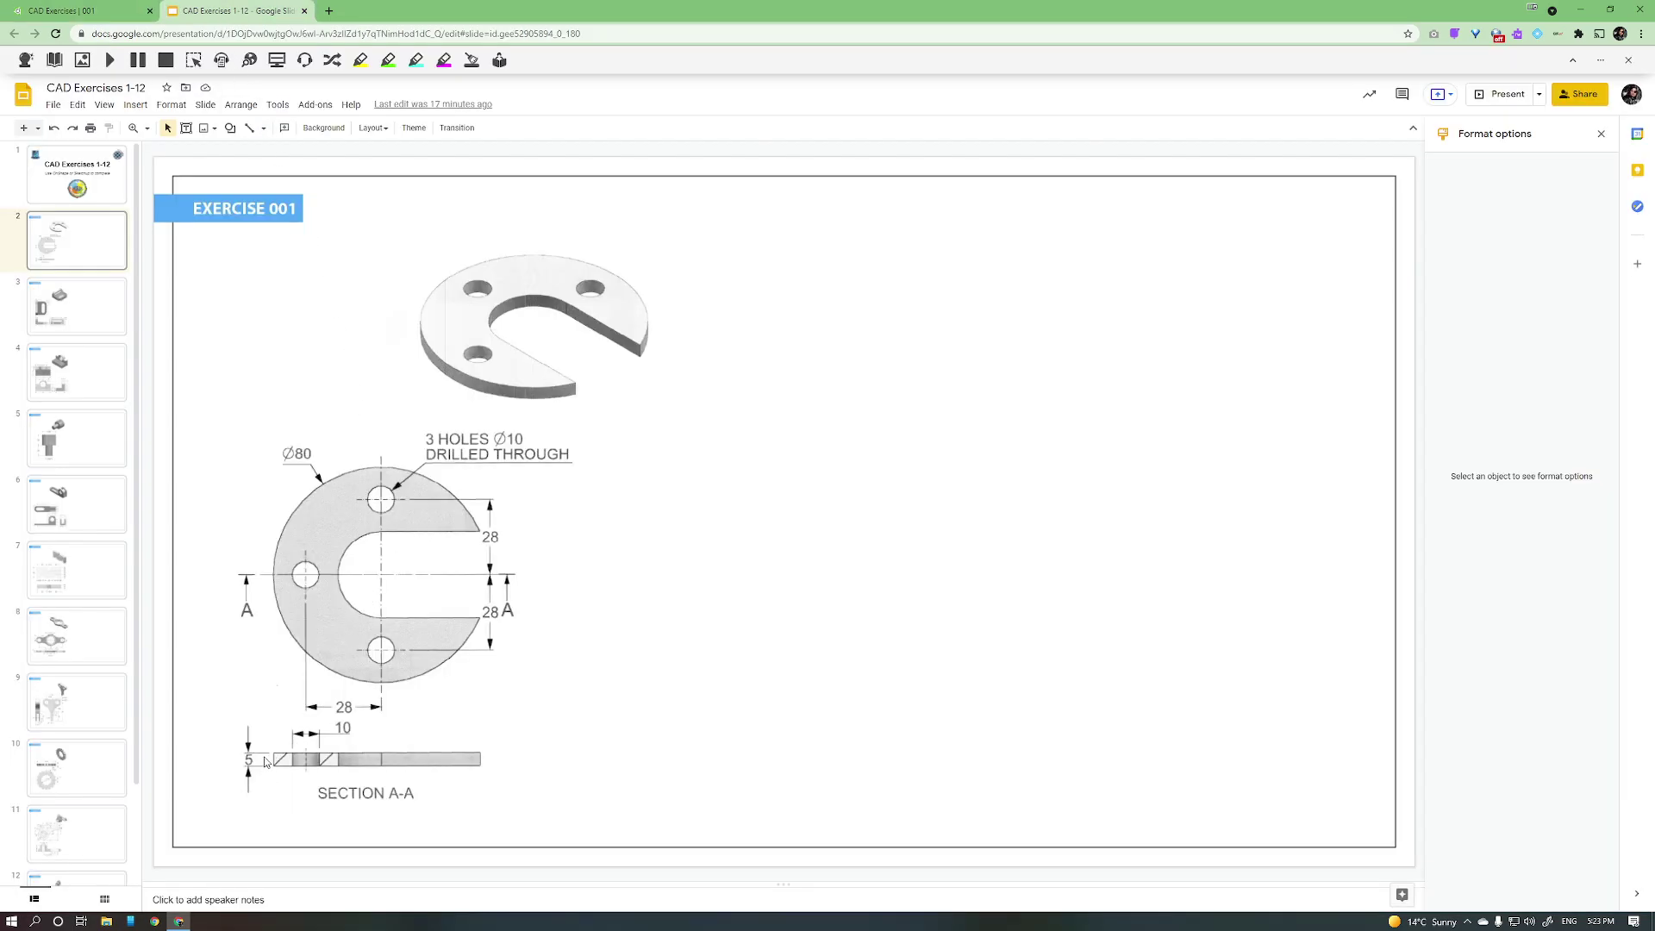
left_click(73, 11)
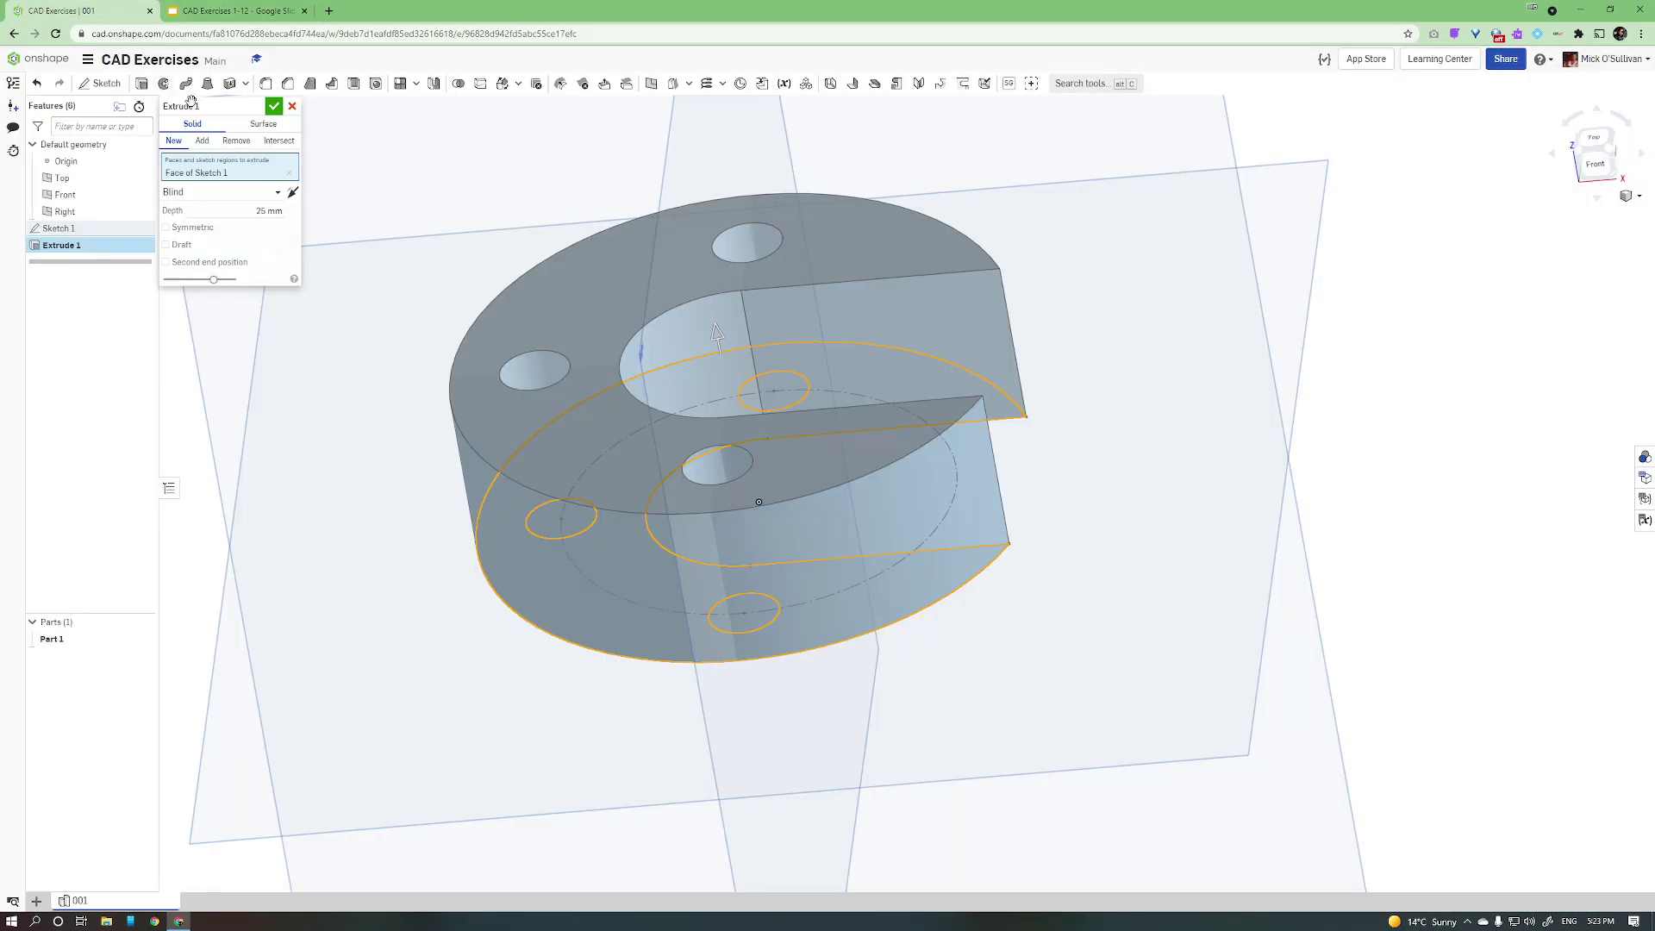
Step: Make the extrusion symmetric with a depth of 5 mm and finish the feature
left_click(191, 228)
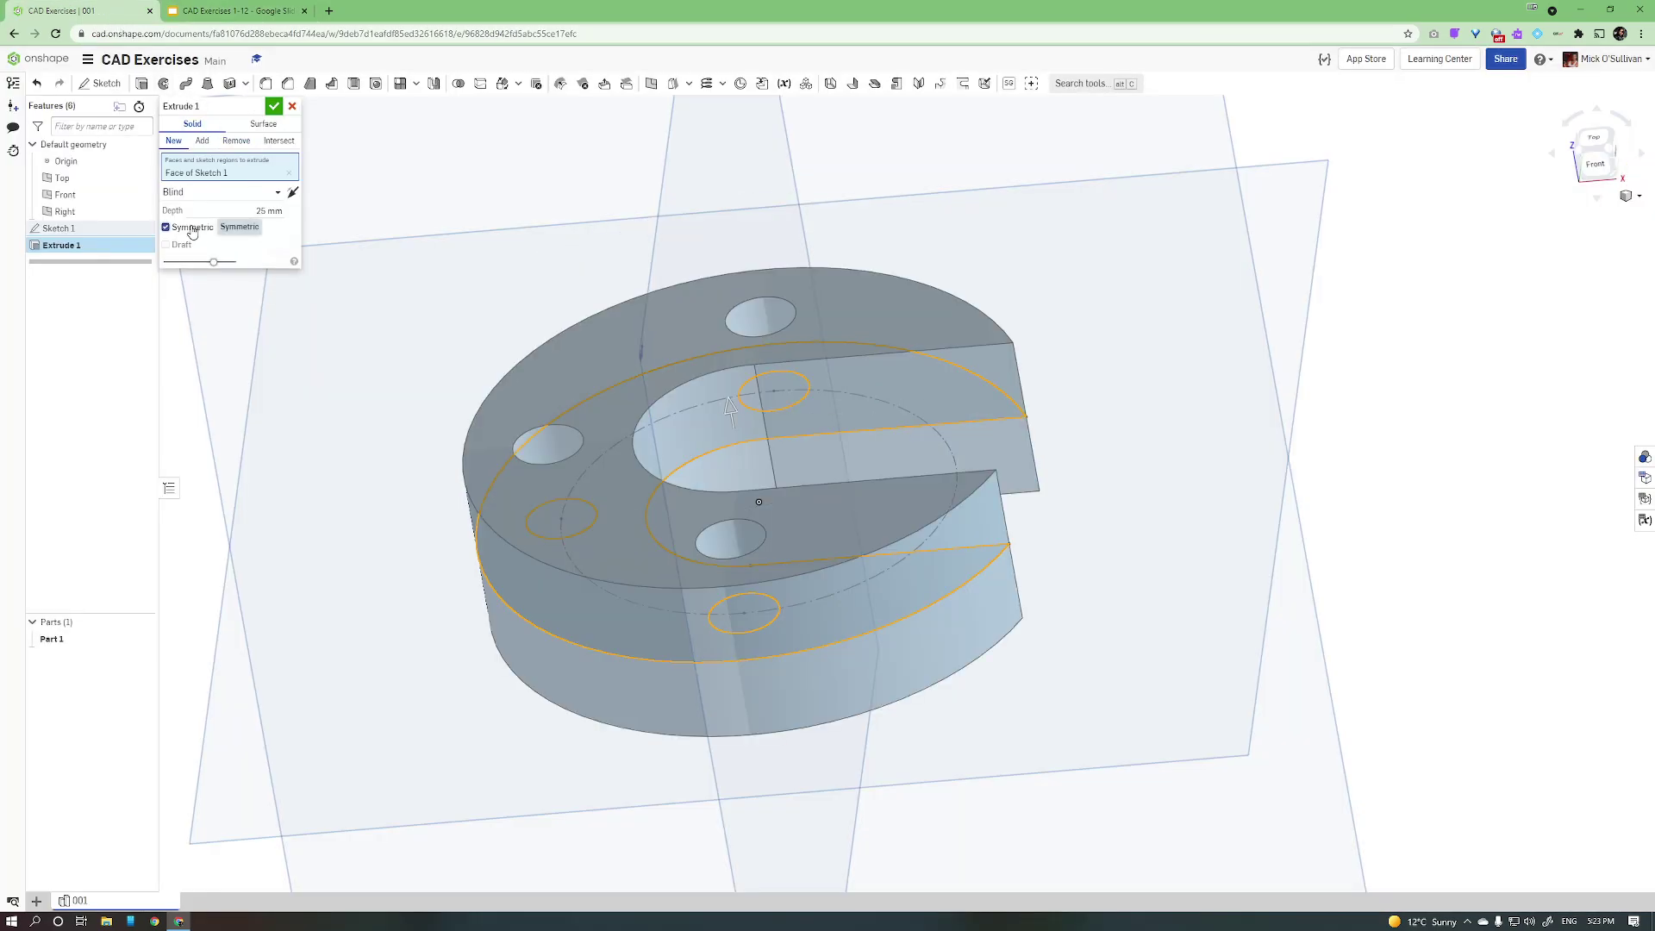
left_click(259, 210)
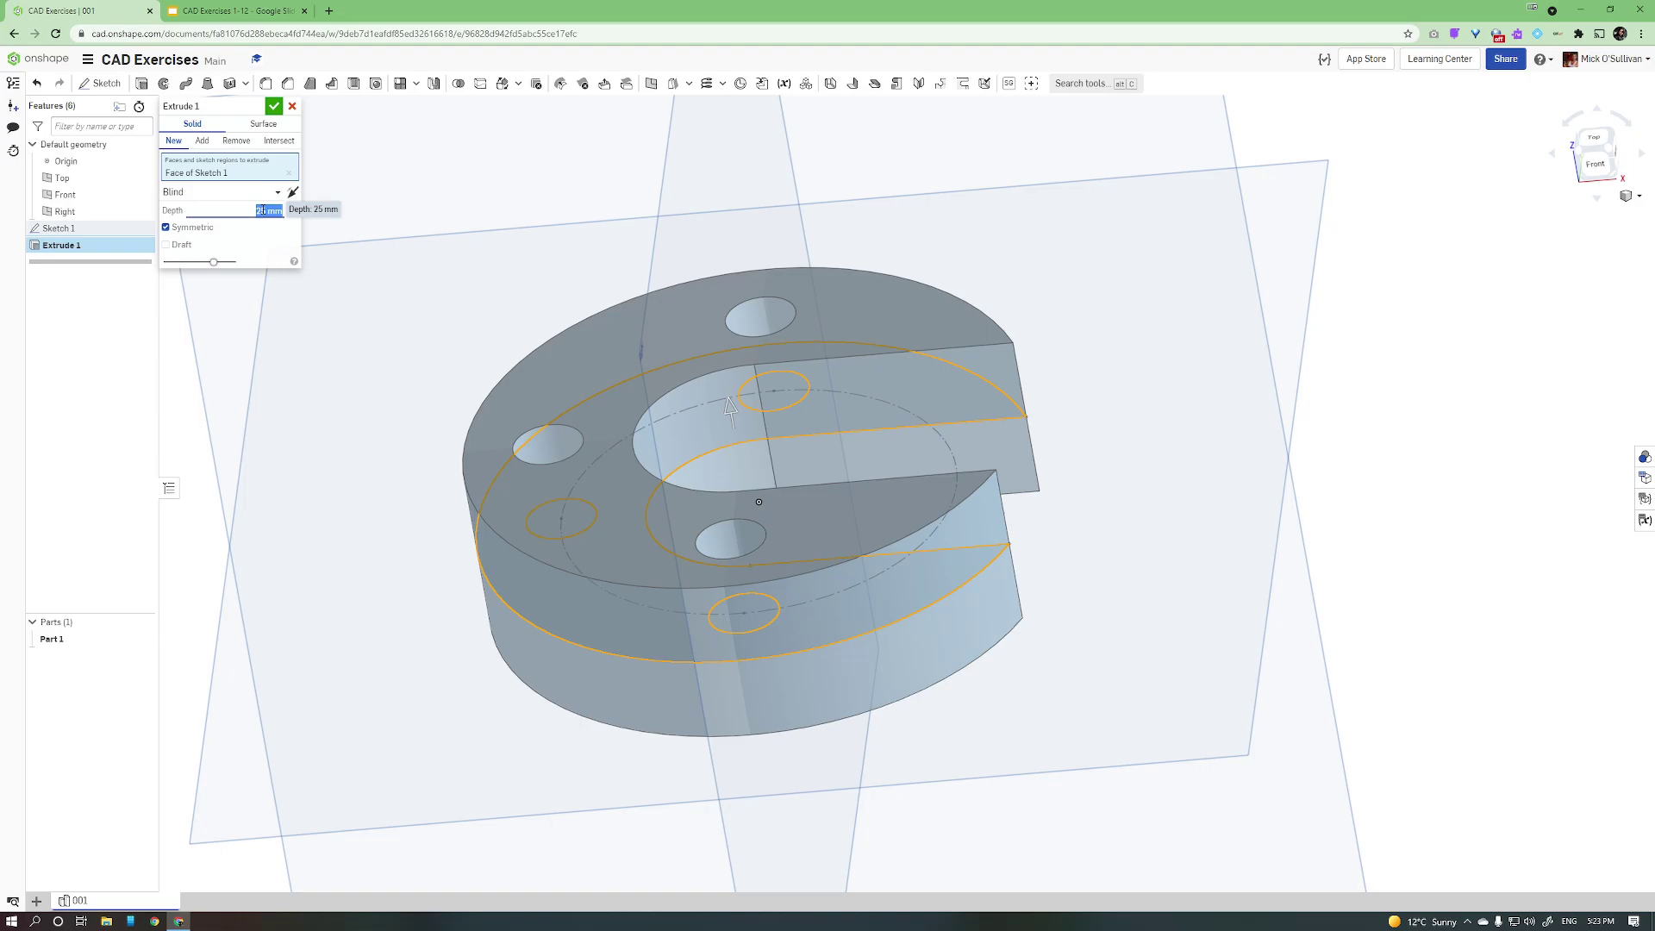
type("5")
key("Return")
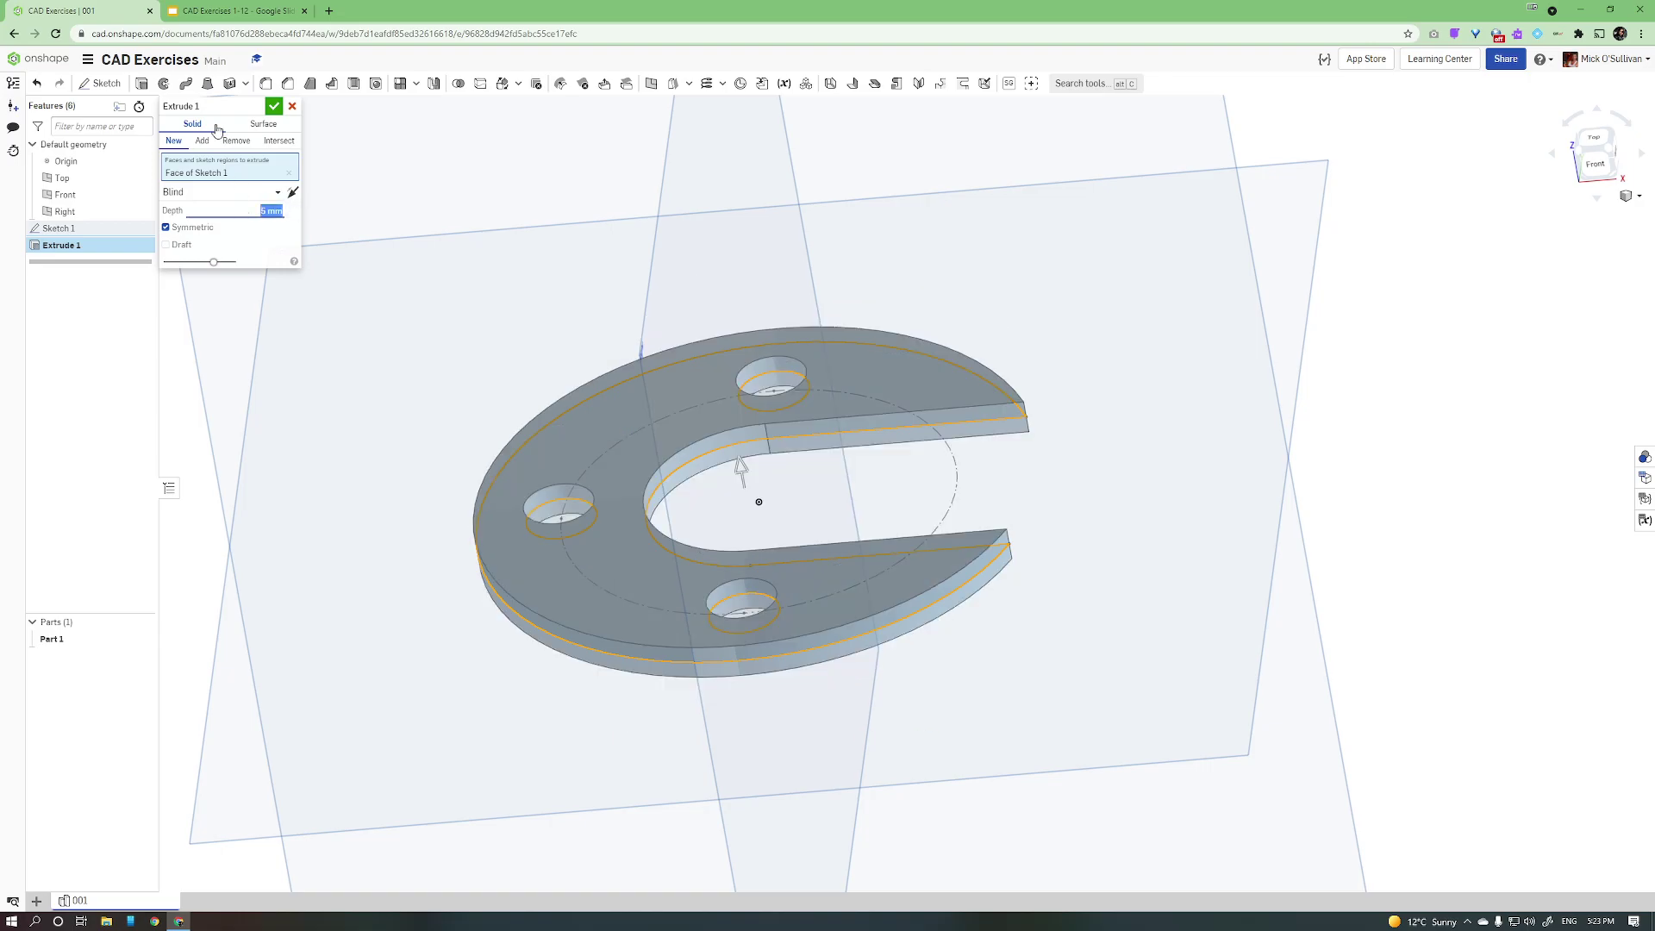
left_click(274, 105)
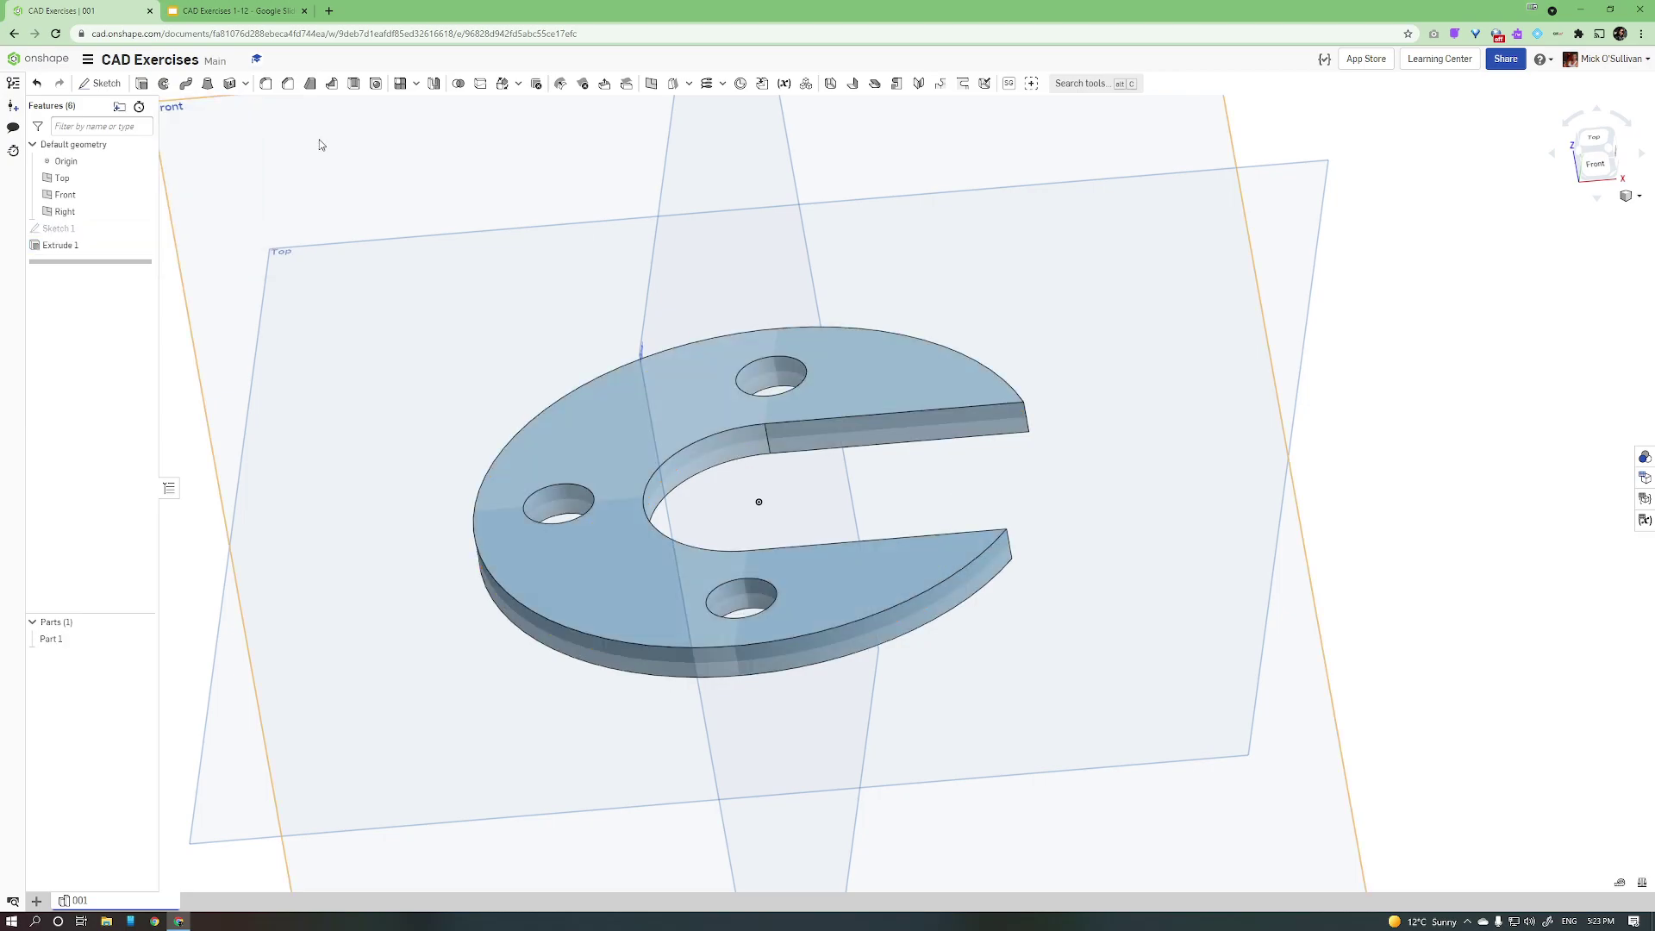
Step: Show the extruded disc up close in an isometric view
left_click(1631, 196)
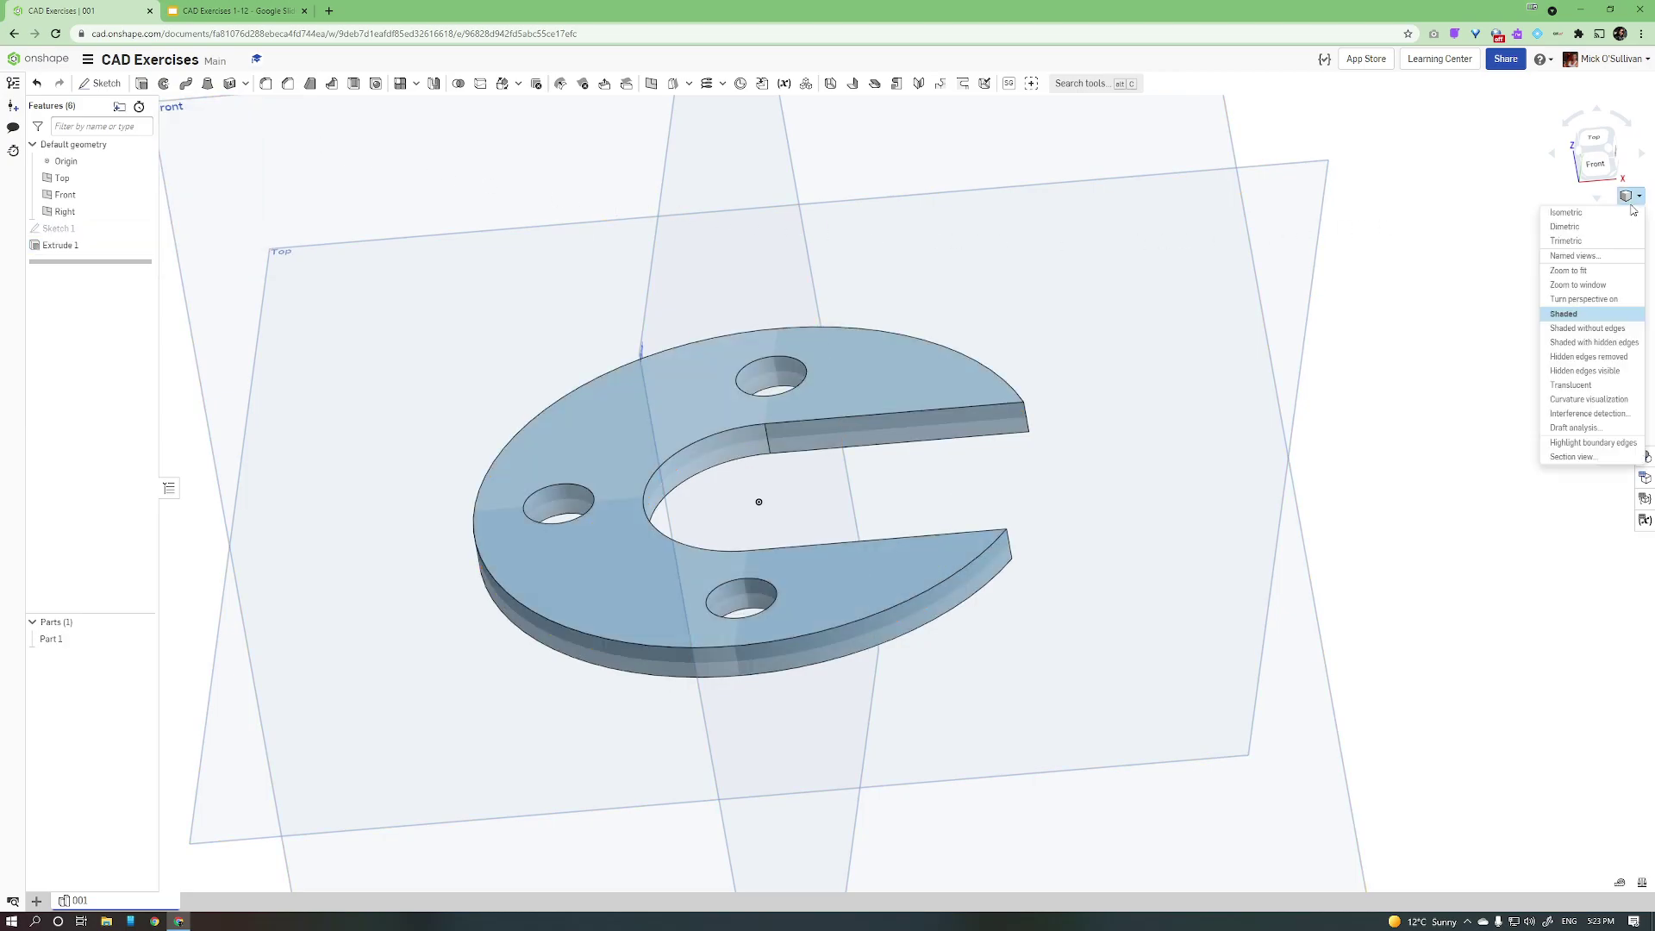
left_click(1599, 221)
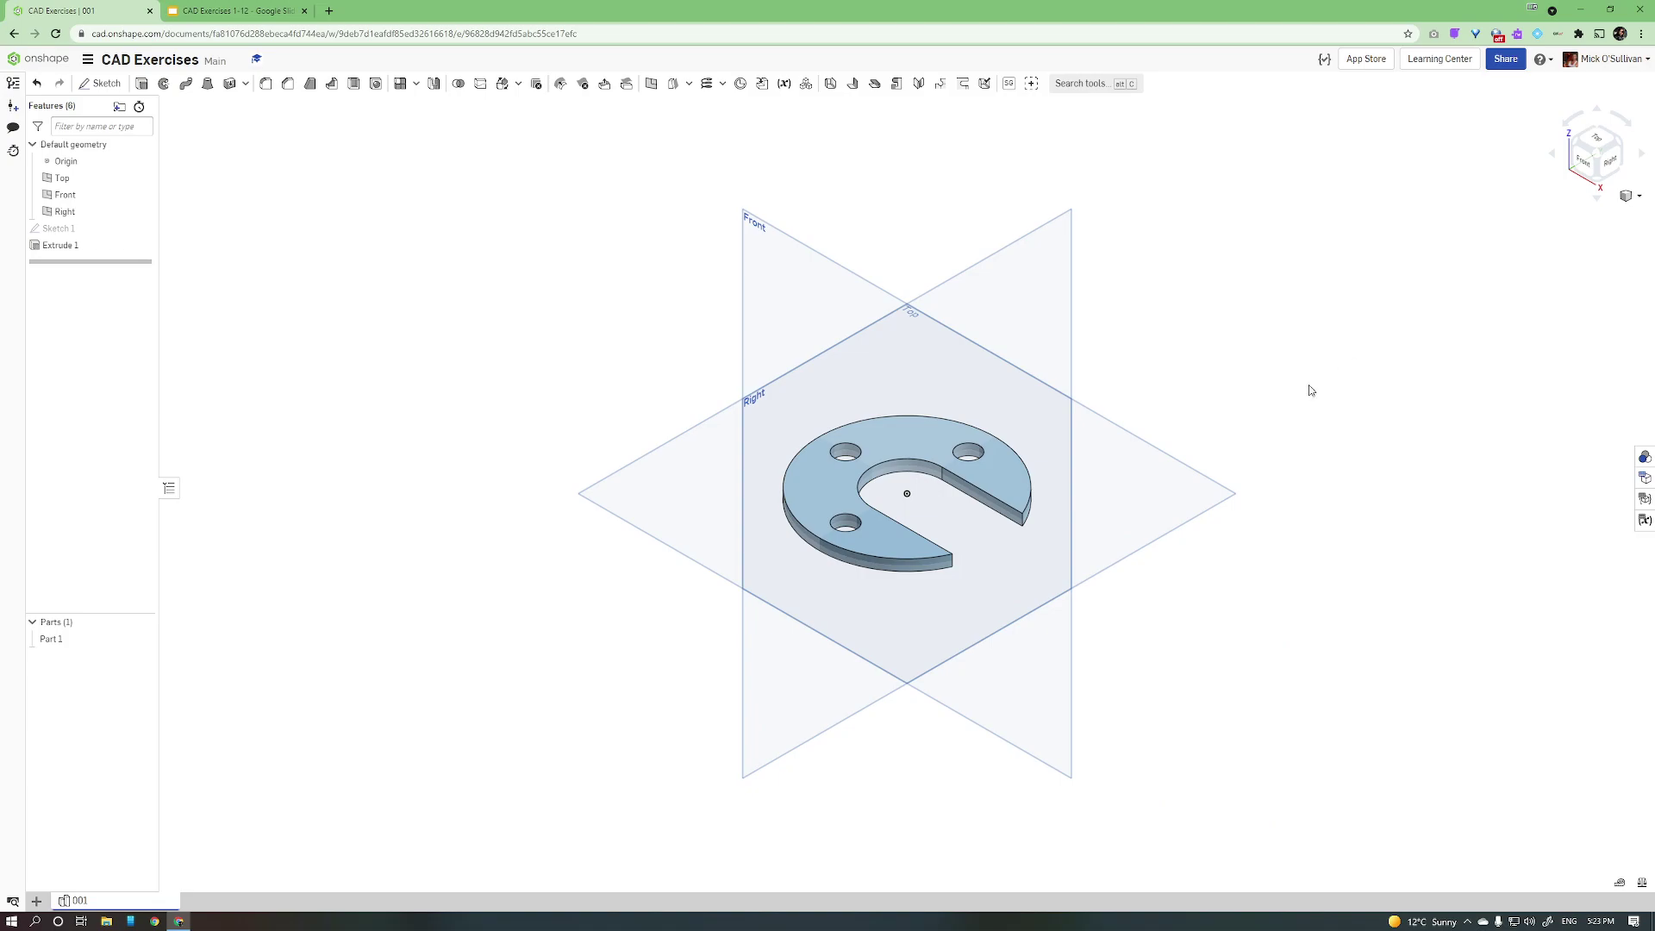
scroll(1120, 452, "up", 5)
middle_click_drag(1097, 452, 1200, 447)
scroll(1142, 464, "up", 2)
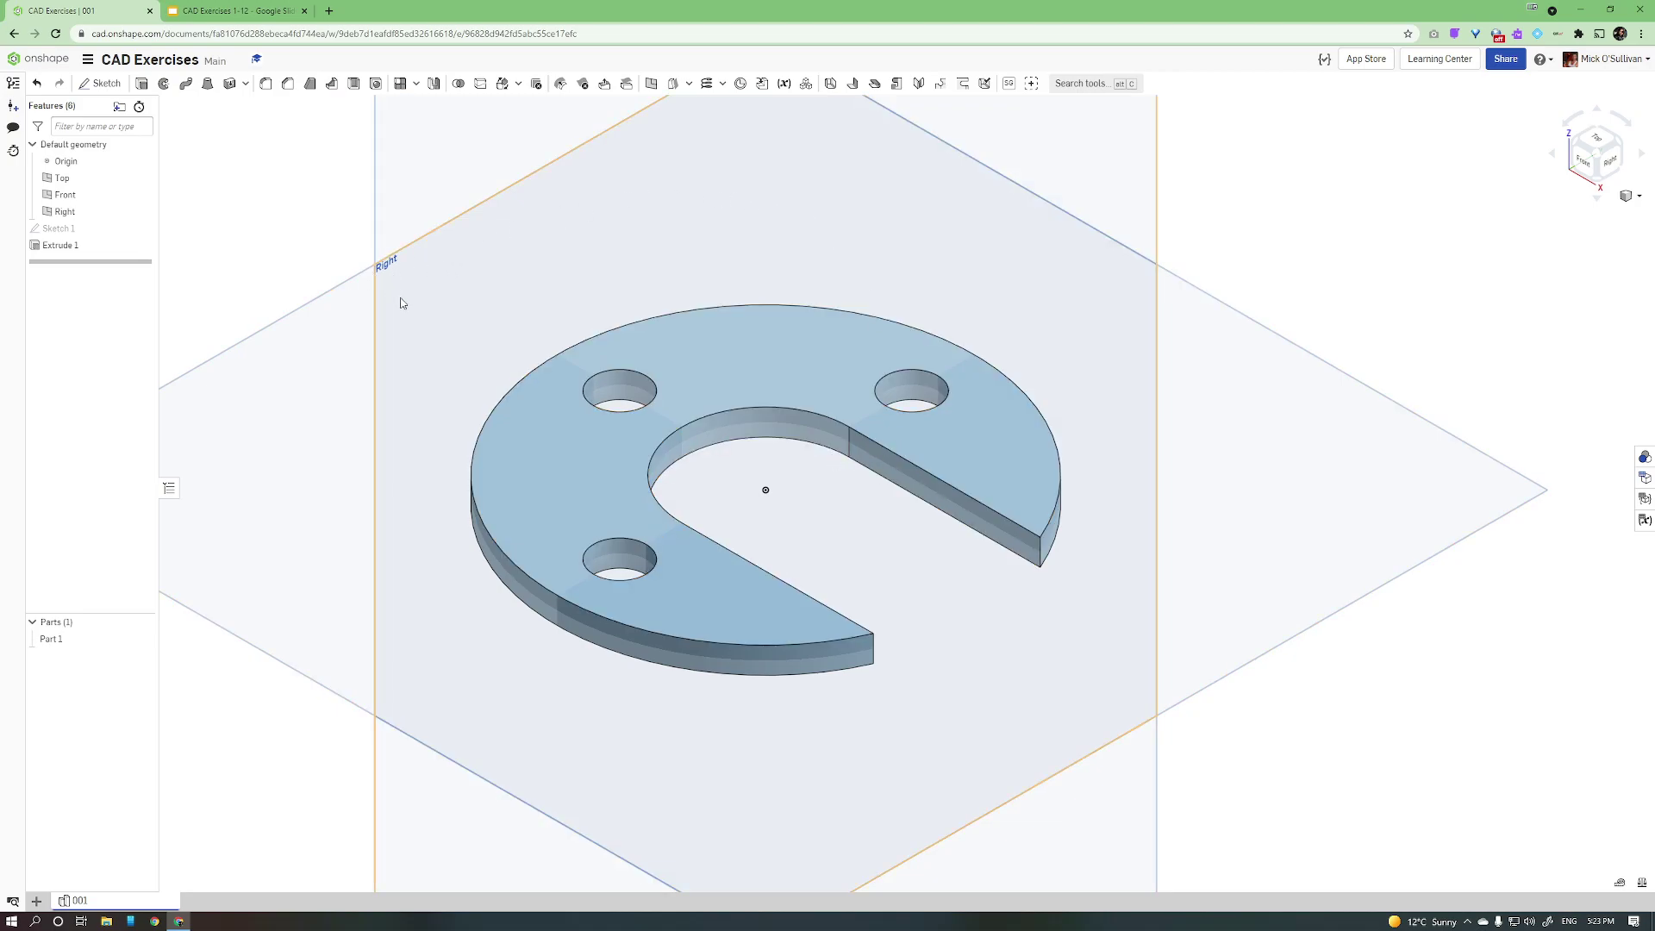
Step: Hide the default reference planes and reapply the isometric view to the part
key("p")
middle_click_drag(399, 302, 491, 303)
scroll(496, 303, "up", 3)
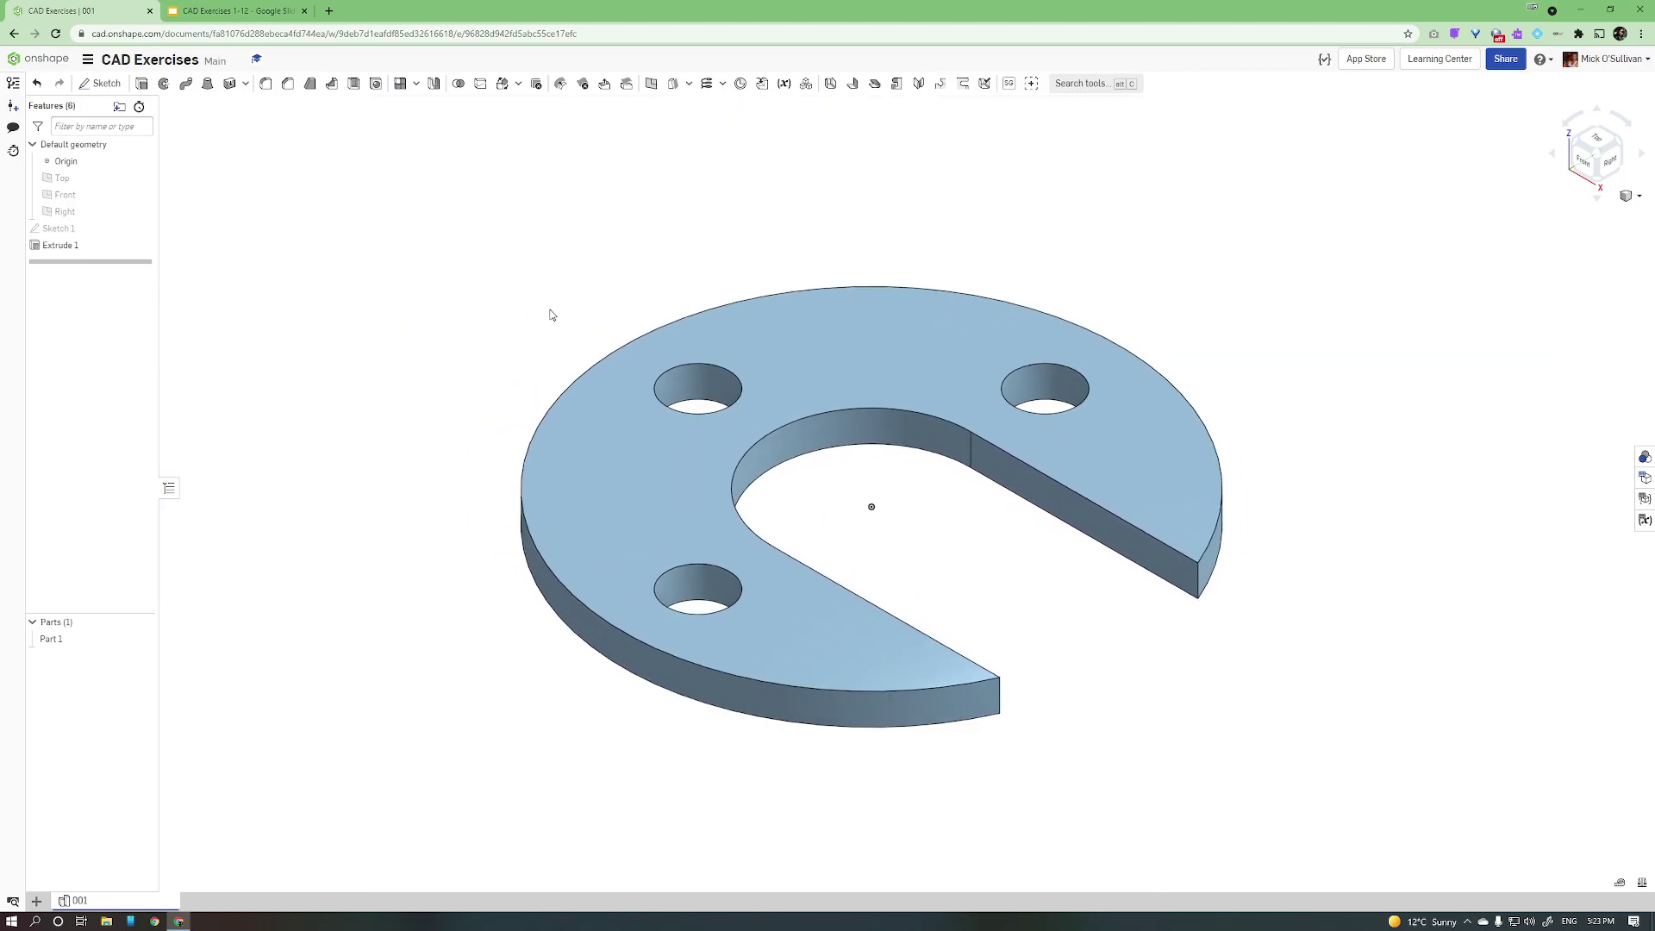
left_click(1627, 197)
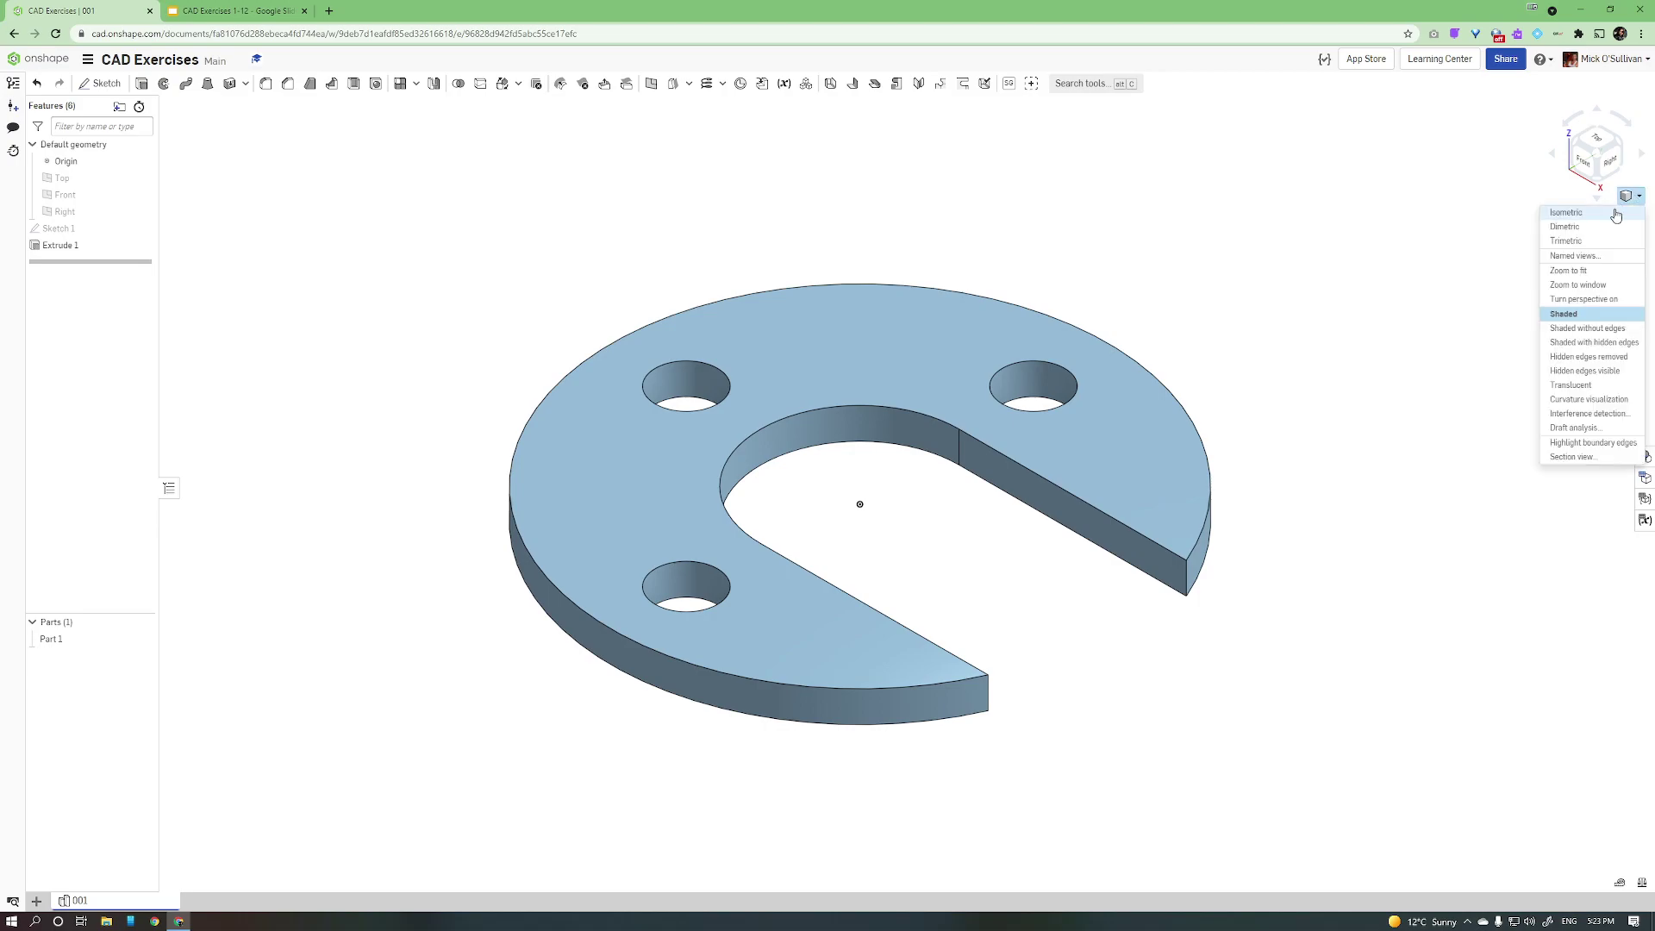
left_click(1620, 212)
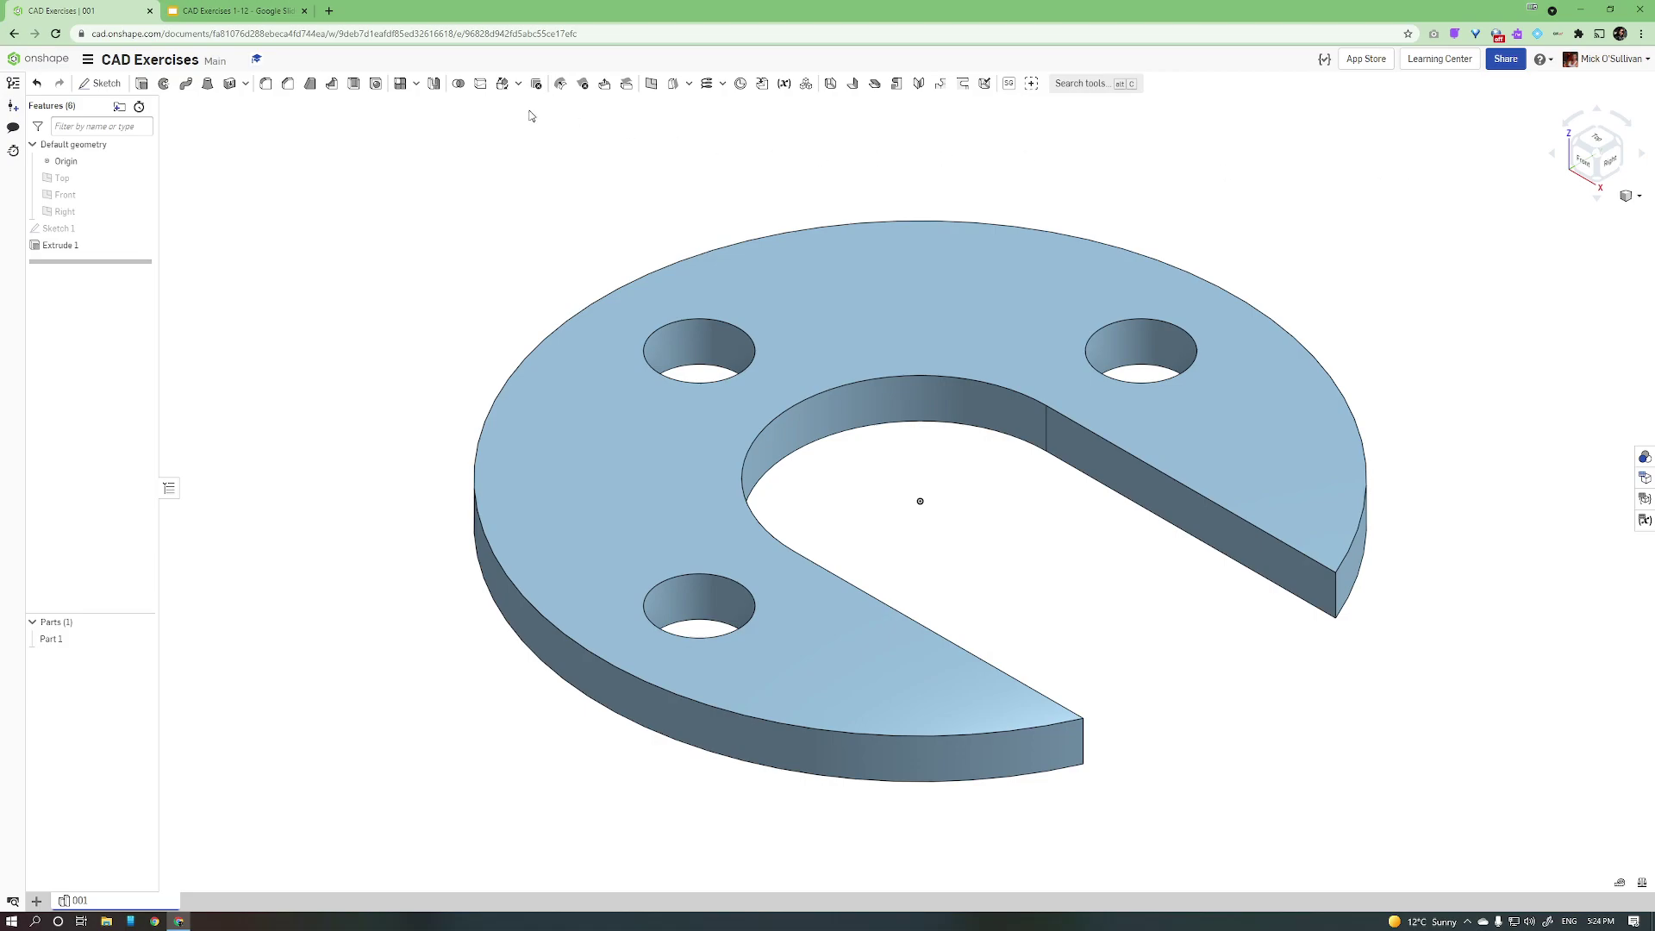
Step: Switch to Google Slides and paste the screenshot of the finished disc onto the Exercise 001 slide
left_click(262, 17)
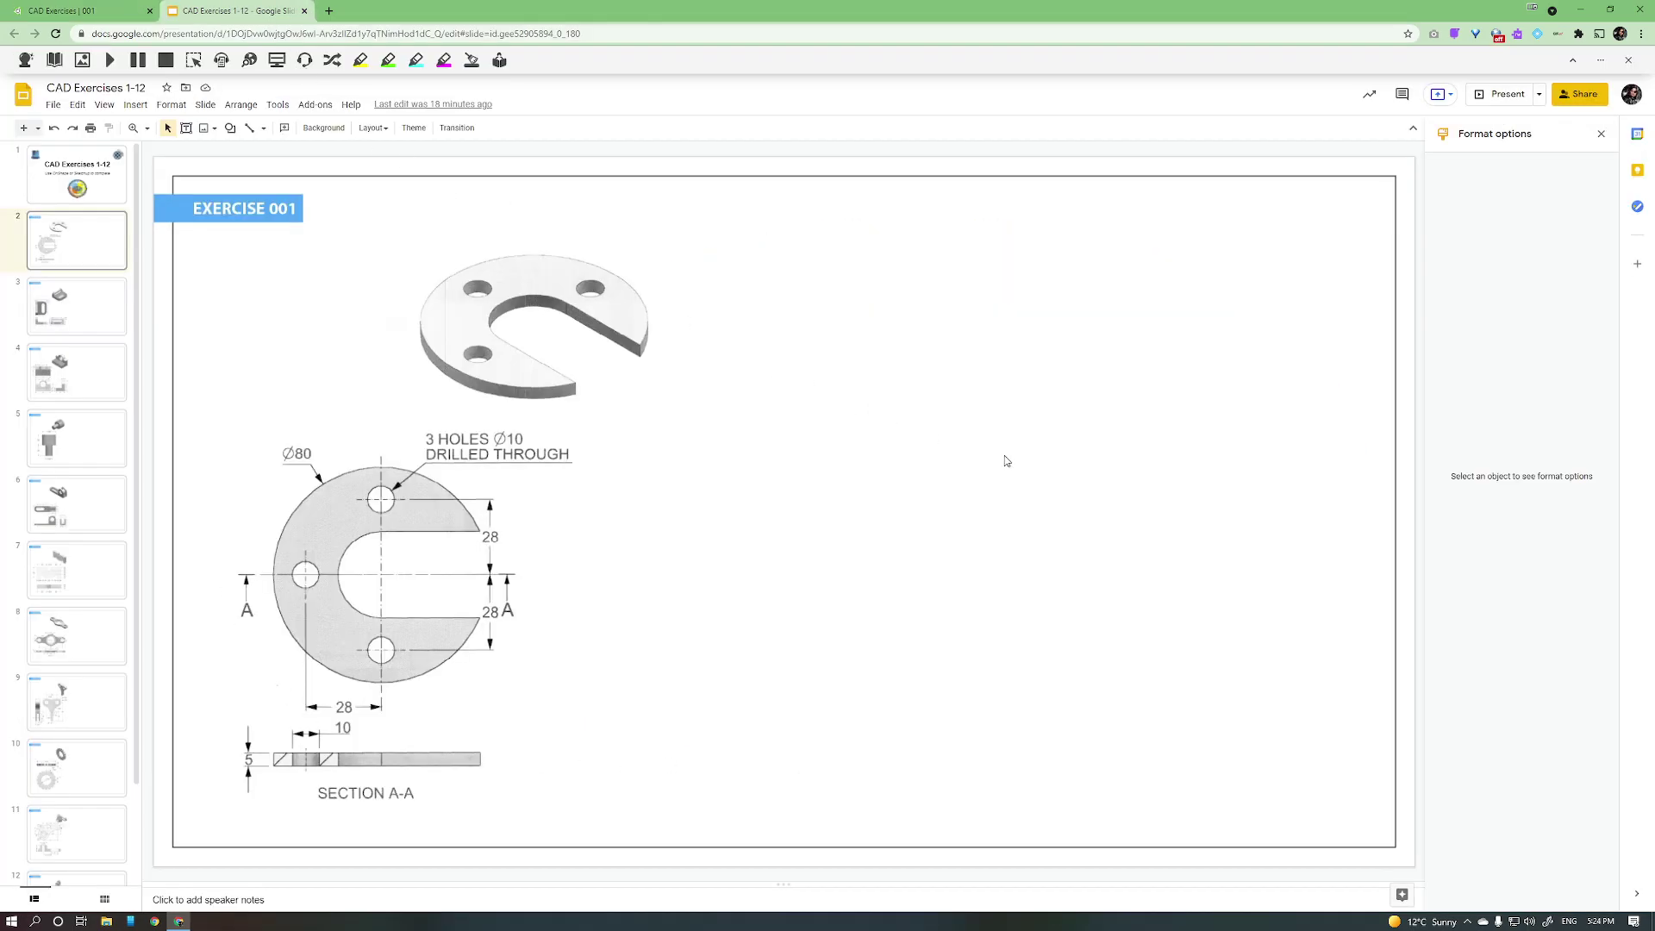
key("ctrl+v")
left_click_drag(752, 448, 743, 442)
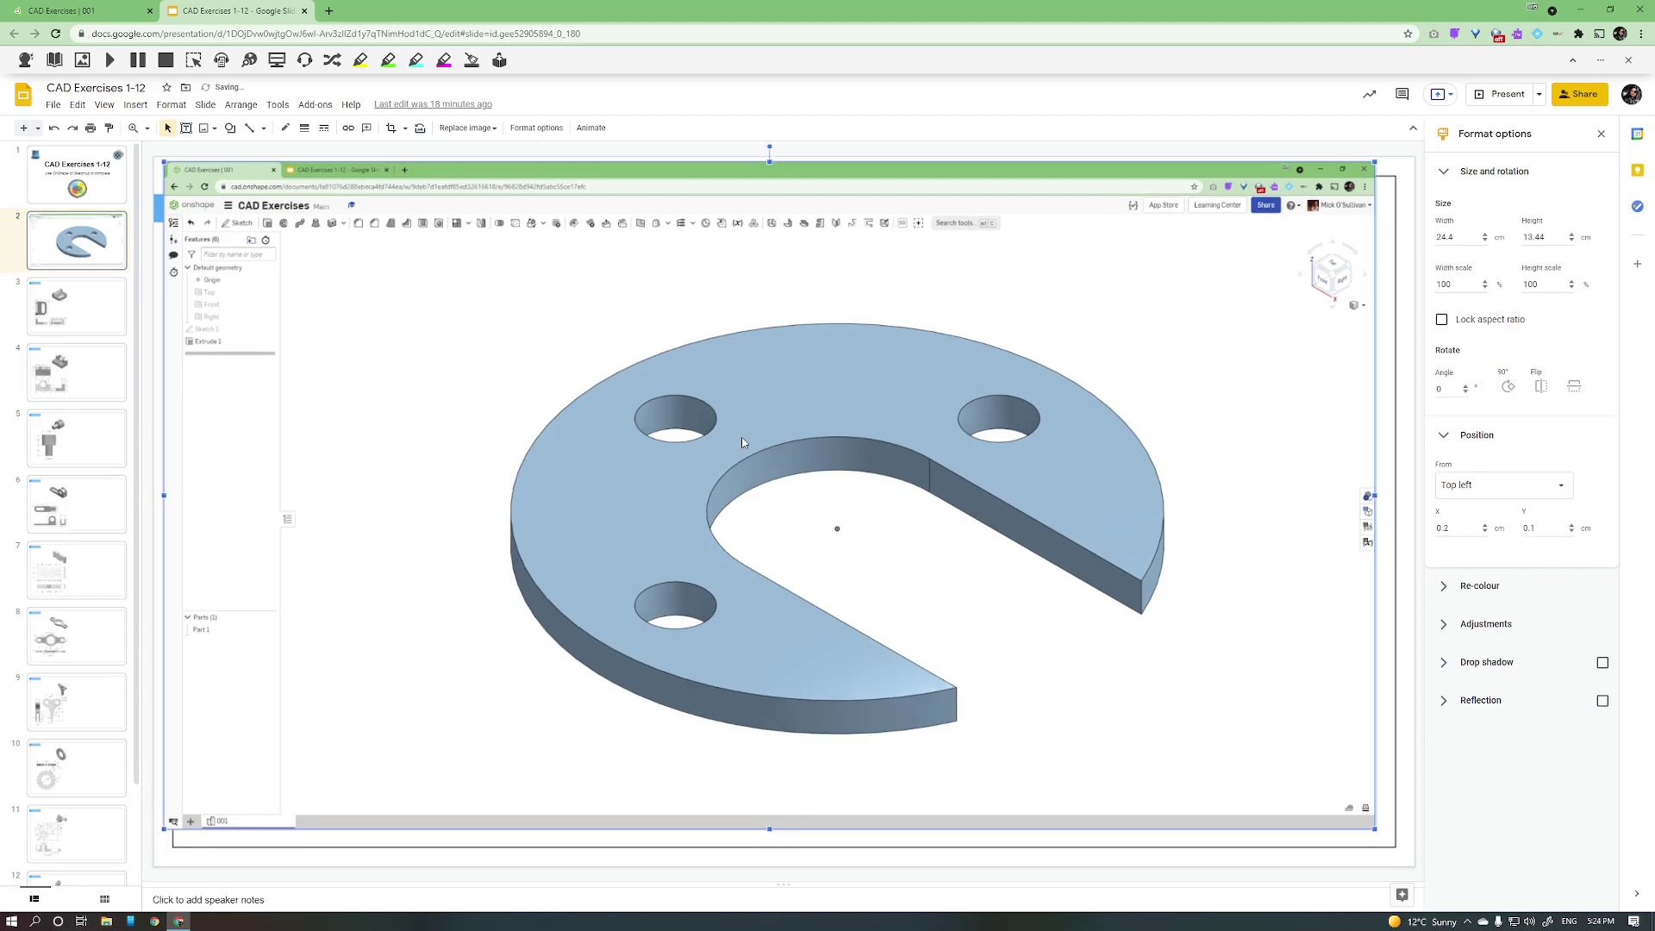
Step: Crop the pasted screenshot to just the blue disc, about 14 by 9 cm
double_click(627, 466)
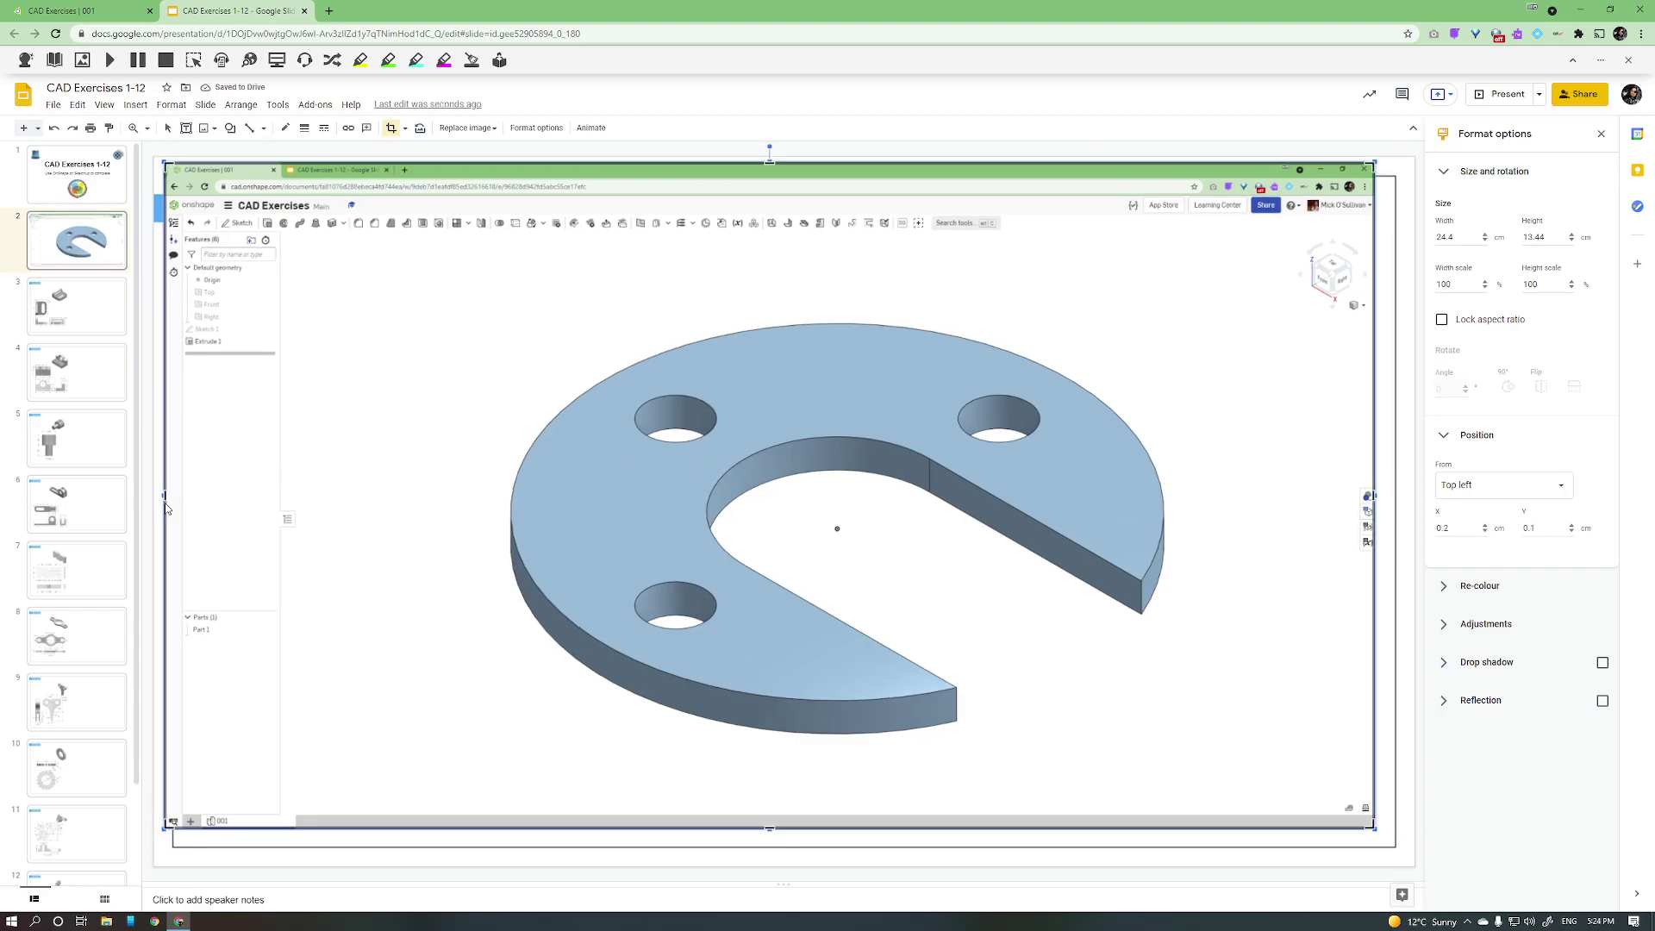
left_click_drag(165, 496, 462, 495)
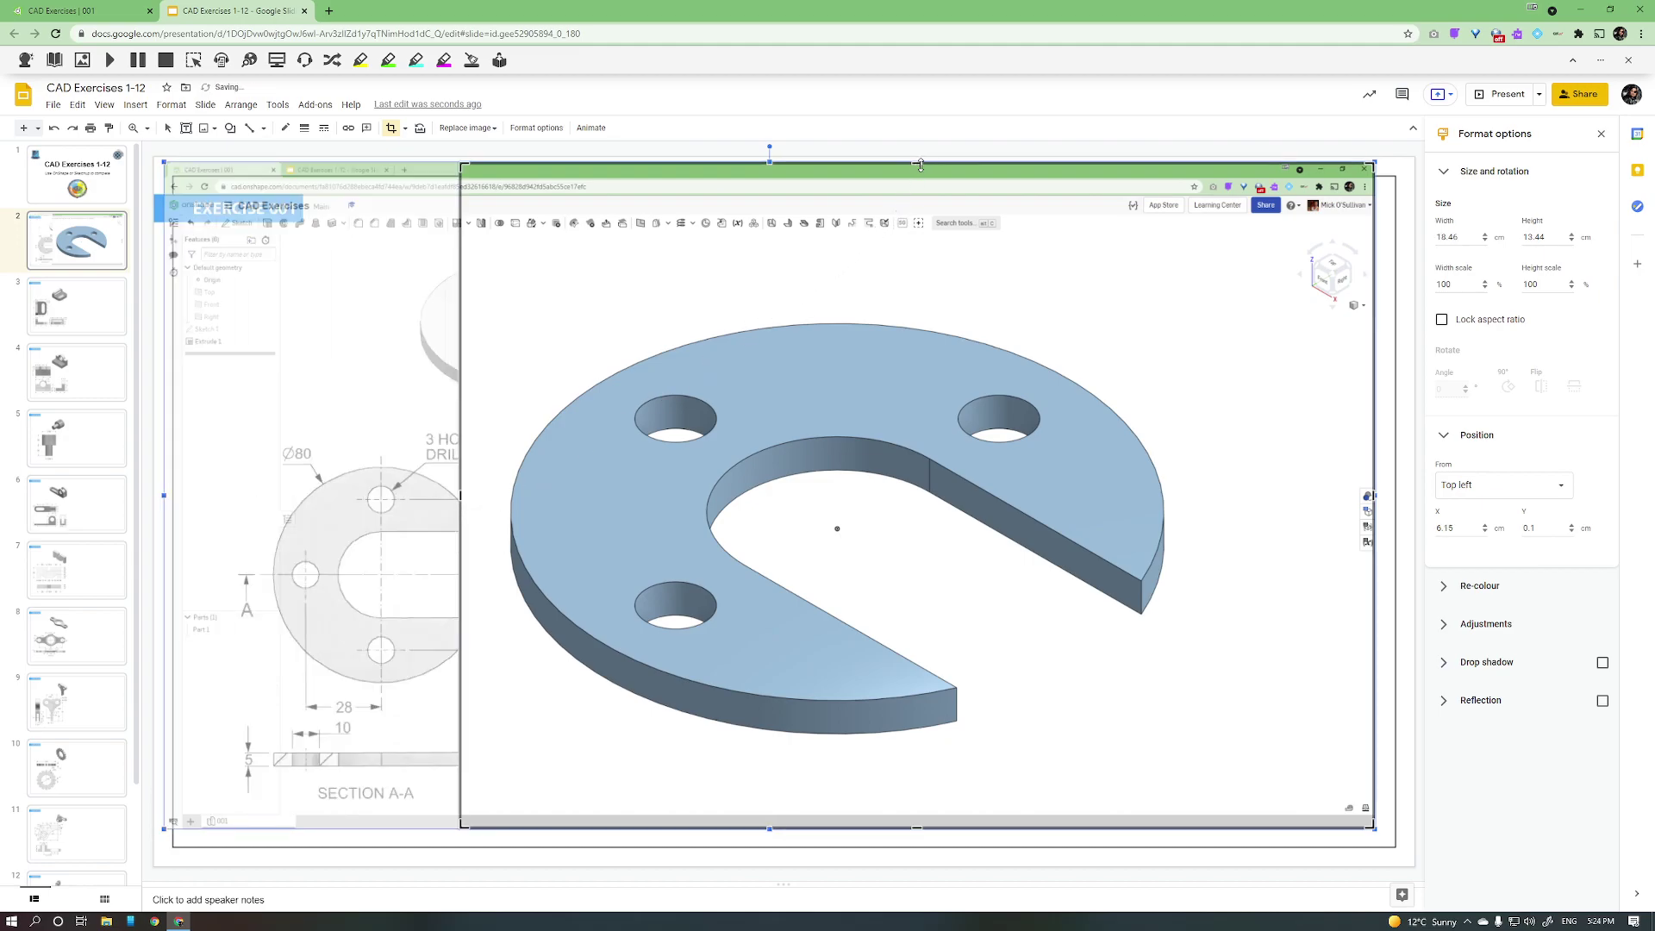
left_click_drag(921, 176, 919, 315)
left_click_drag(459, 568, 488, 568)
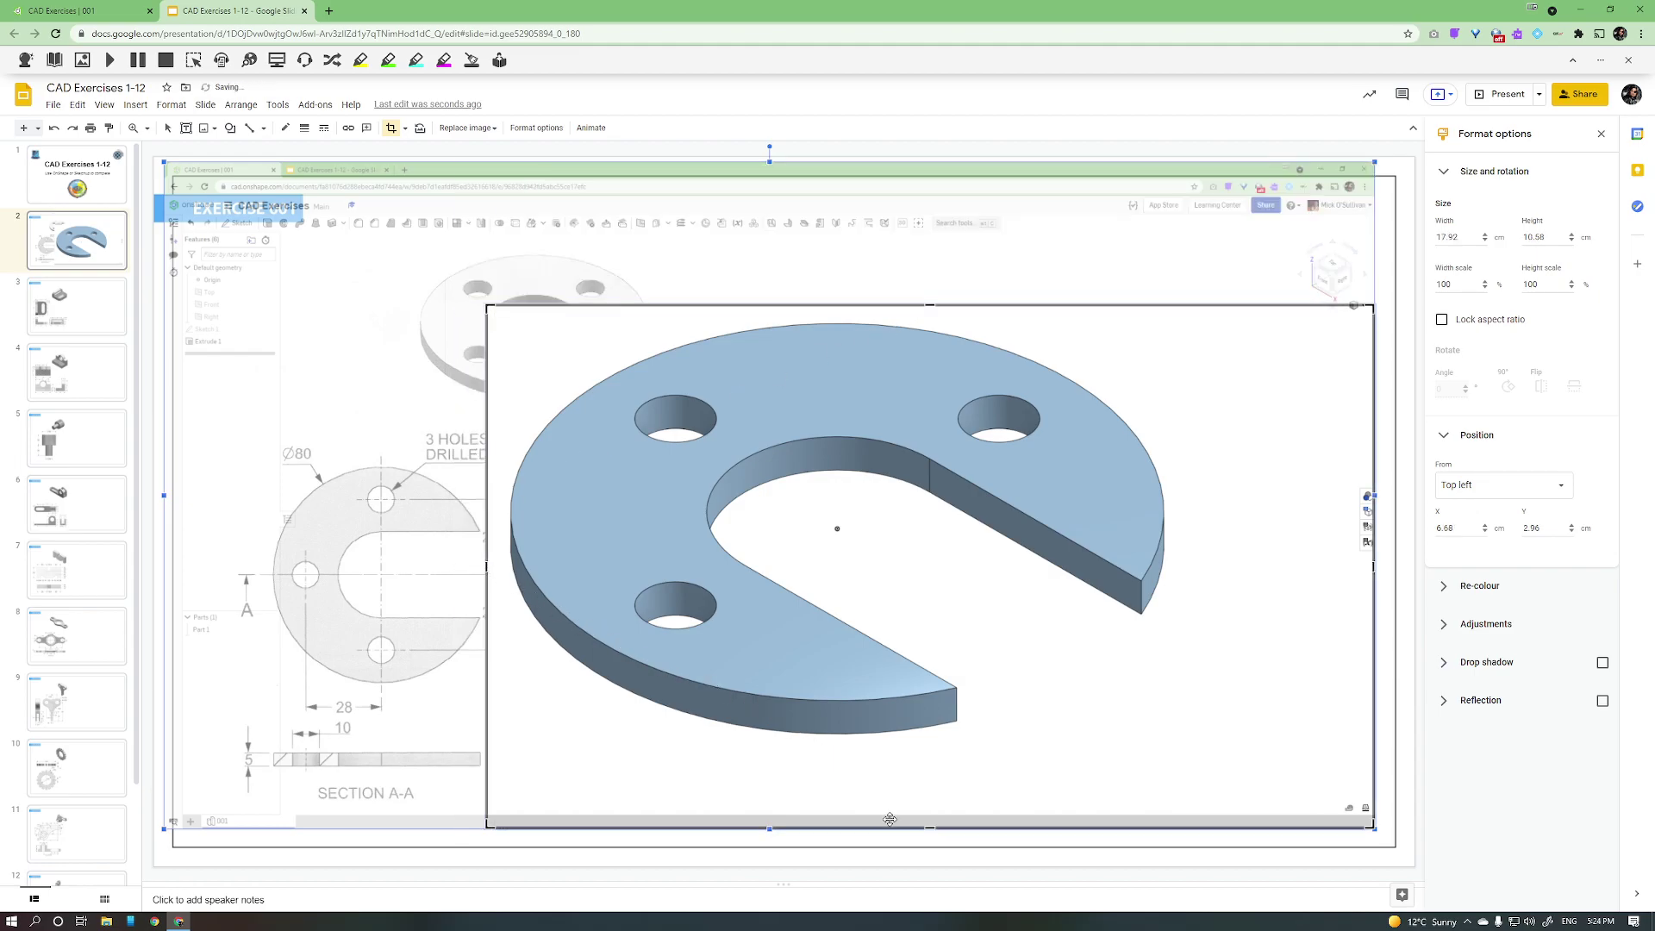
left_click_drag(927, 828, 929, 747)
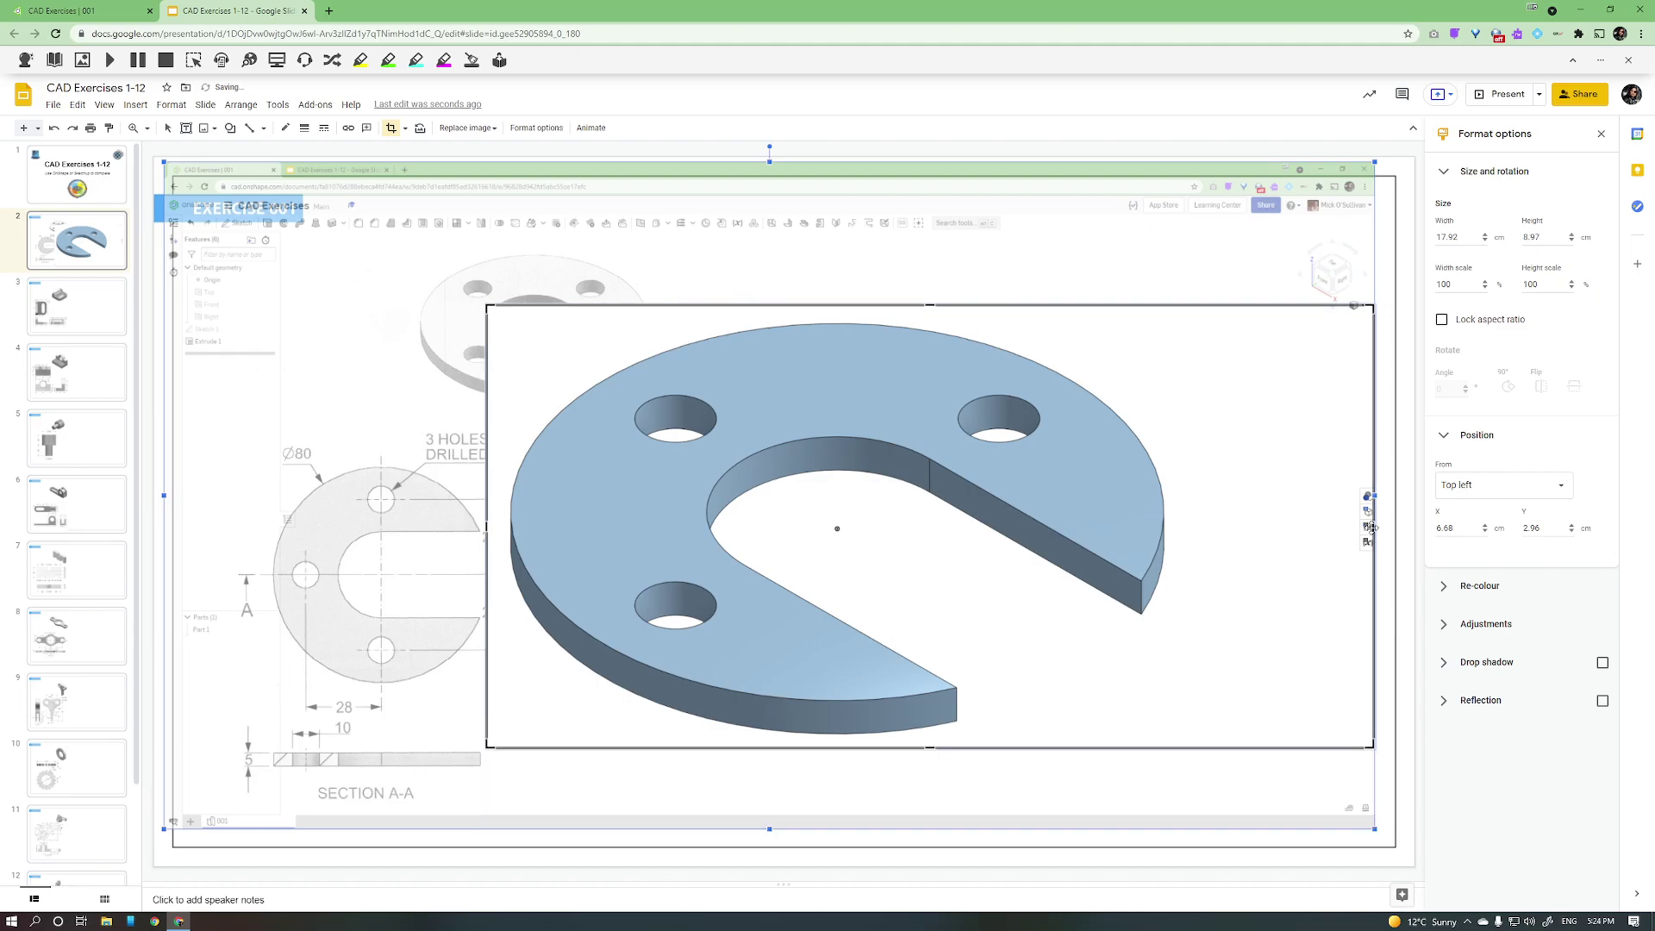
left_click_drag(1370, 525, 1182, 524)
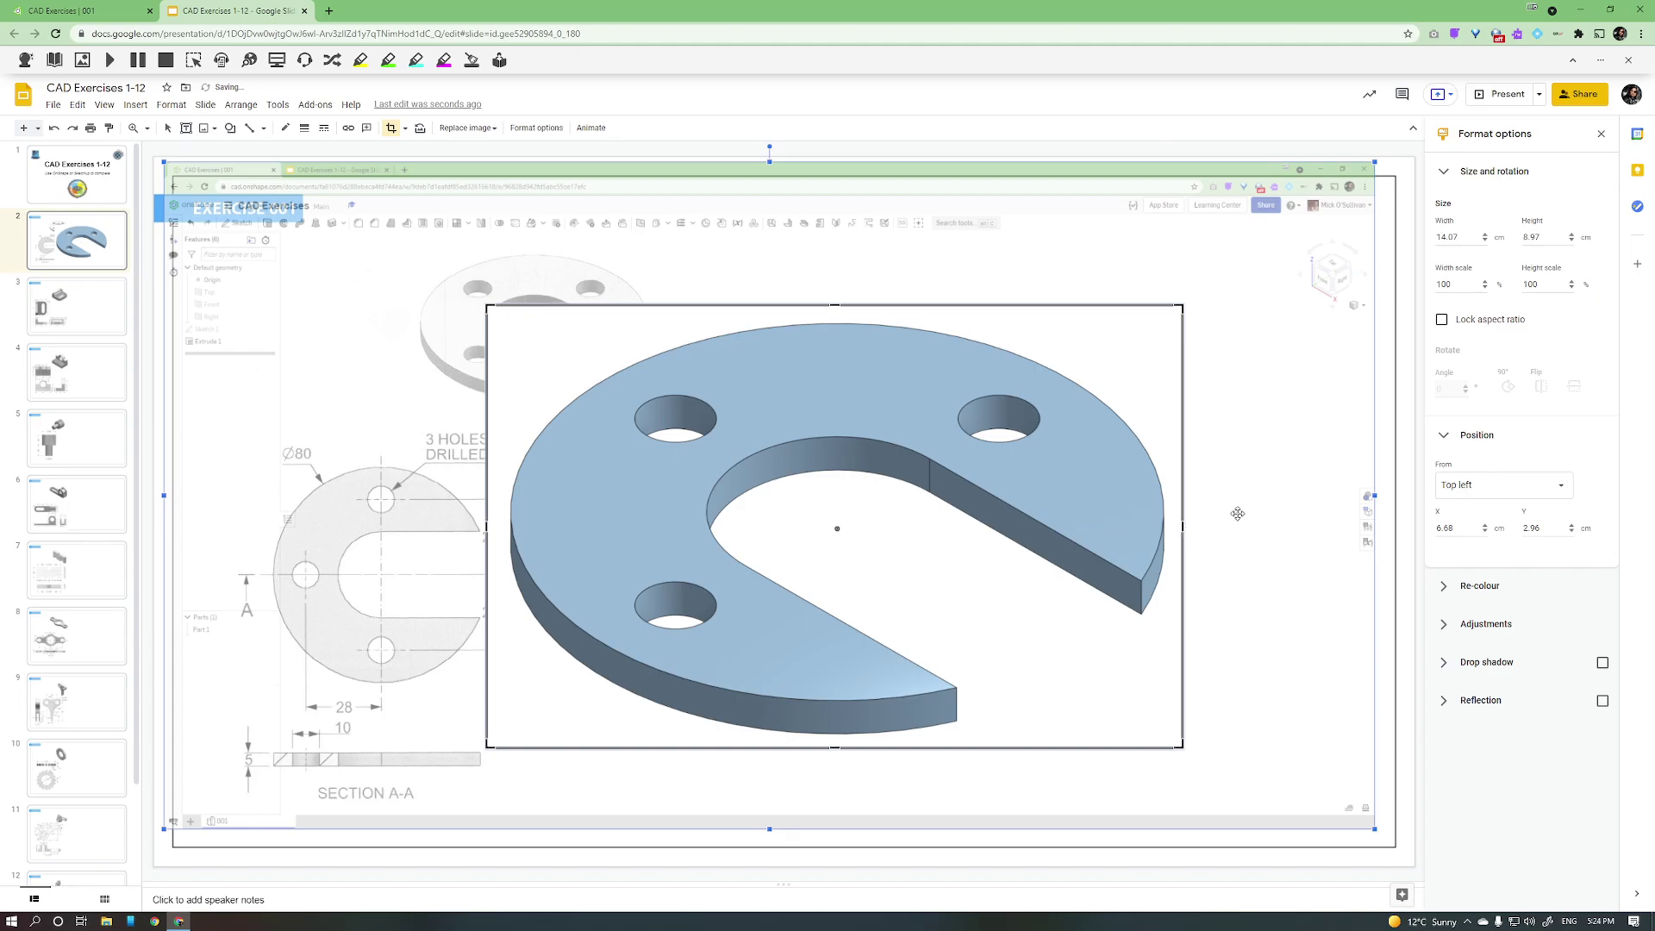
left_click(1239, 518)
left_click(1018, 521)
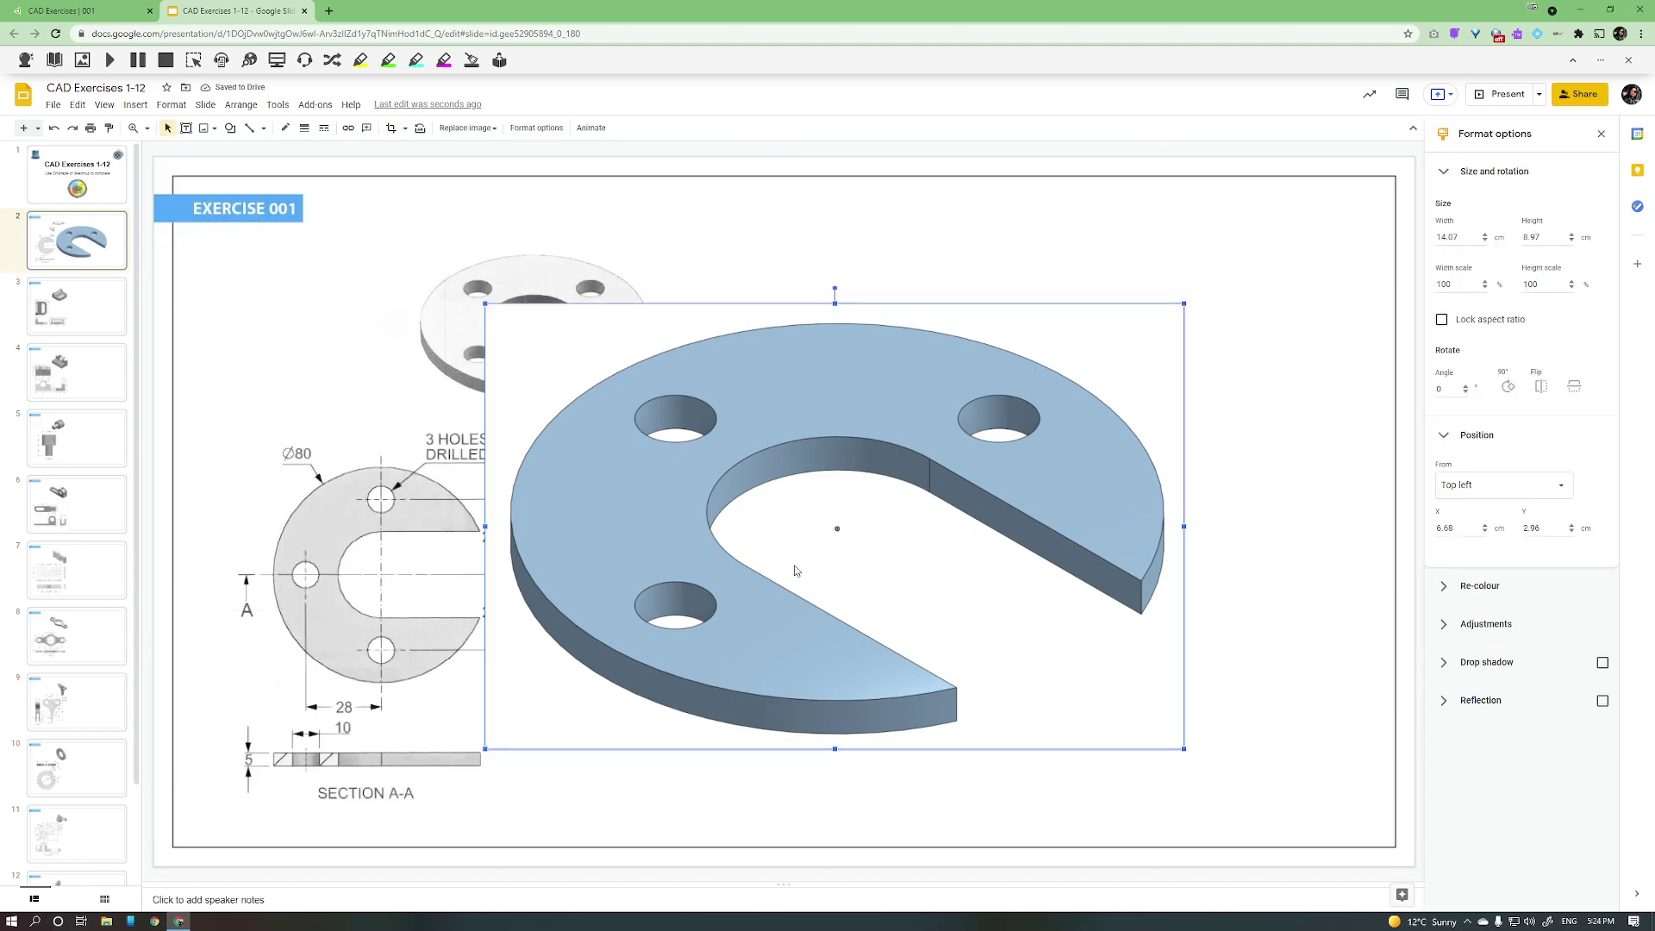
Step: Shrink the cropped disc image and place it in the empty area beside the Exercise 001 drawing
left_click_drag(485, 749, 597, 678)
left_click_drag(673, 572, 793, 595)
left_click(942, 281)
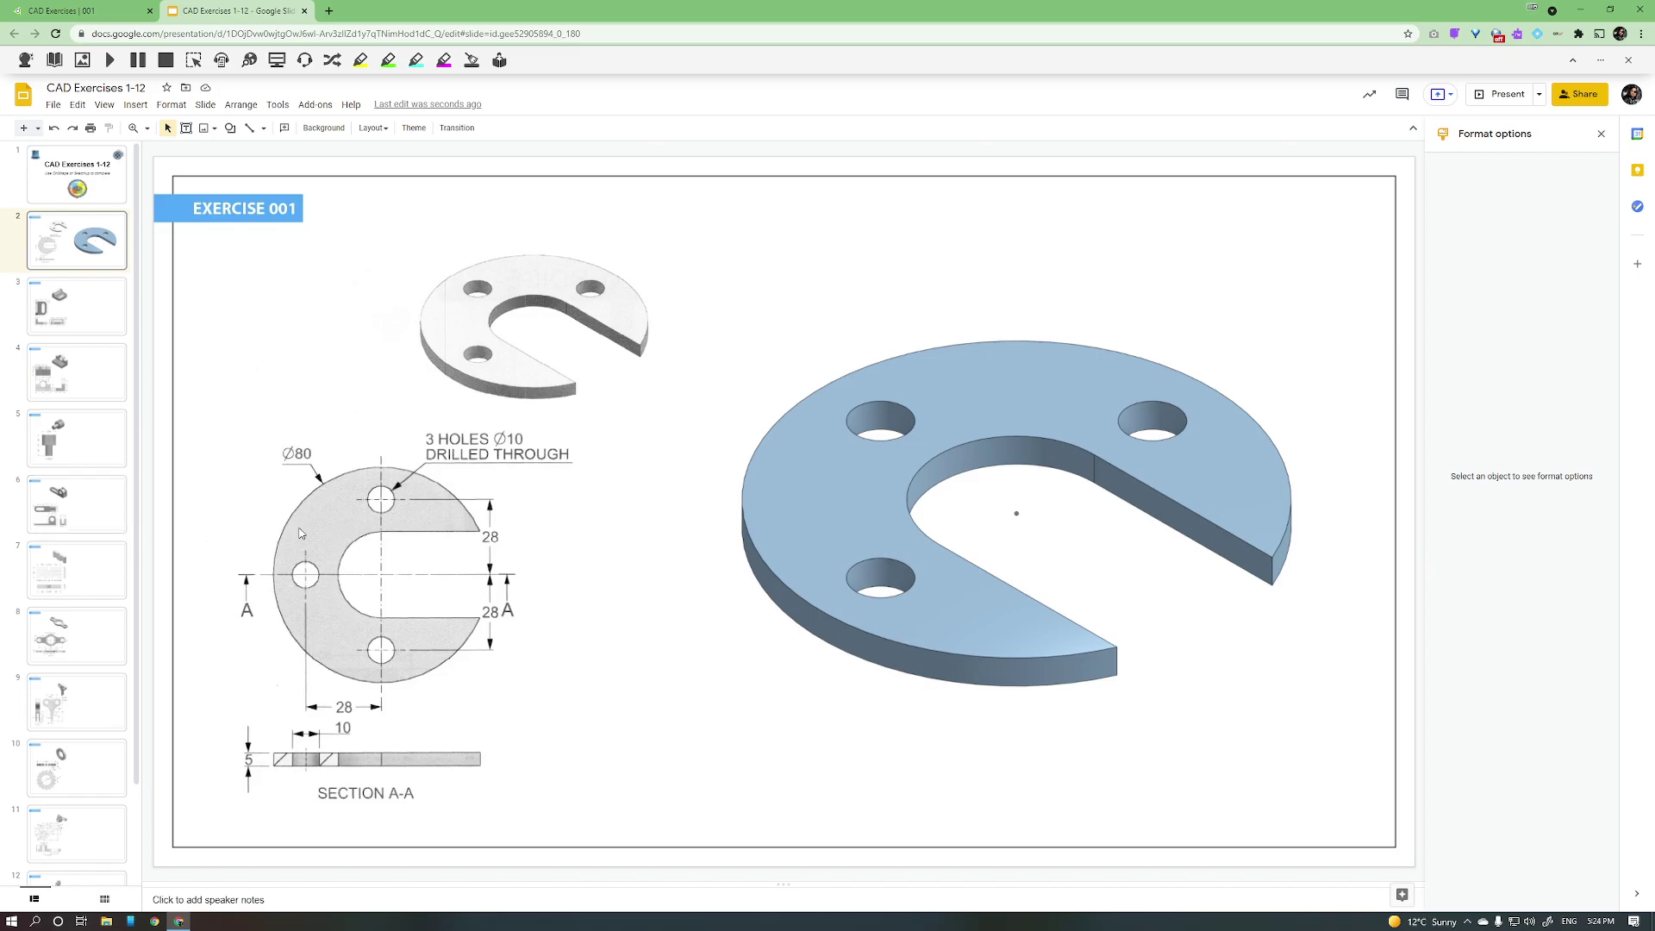
Step: Bring up the Exercise 003 slide, and in Onshape add a new part studio named 003
left_click(102, 389)
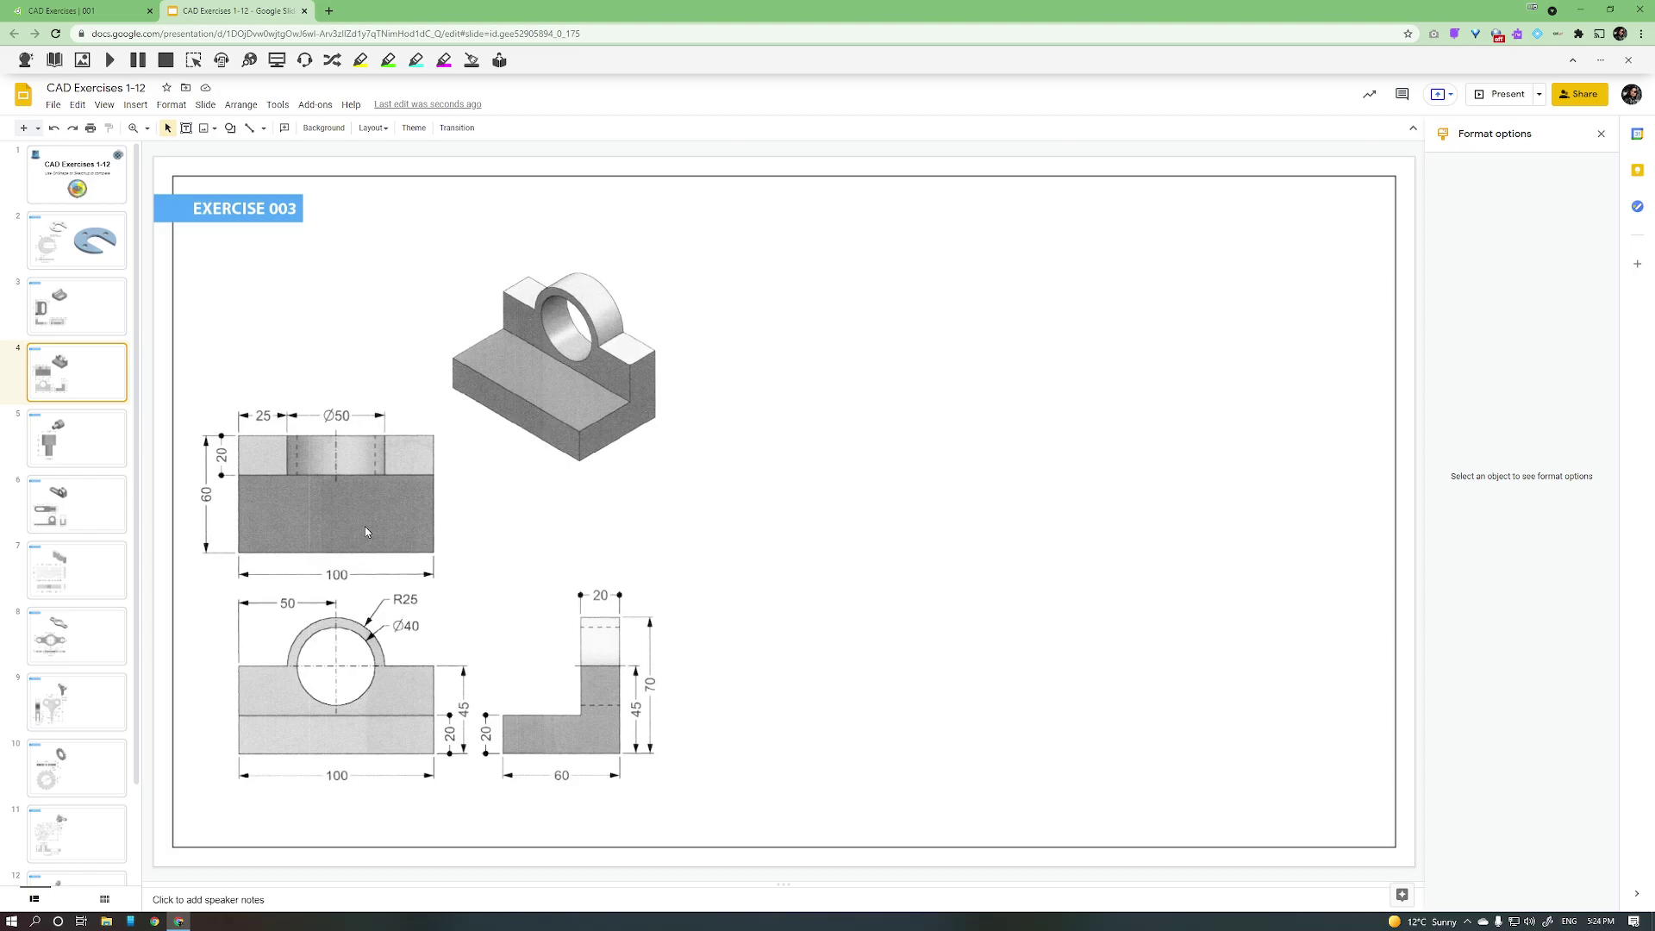
left_click(88, 8)
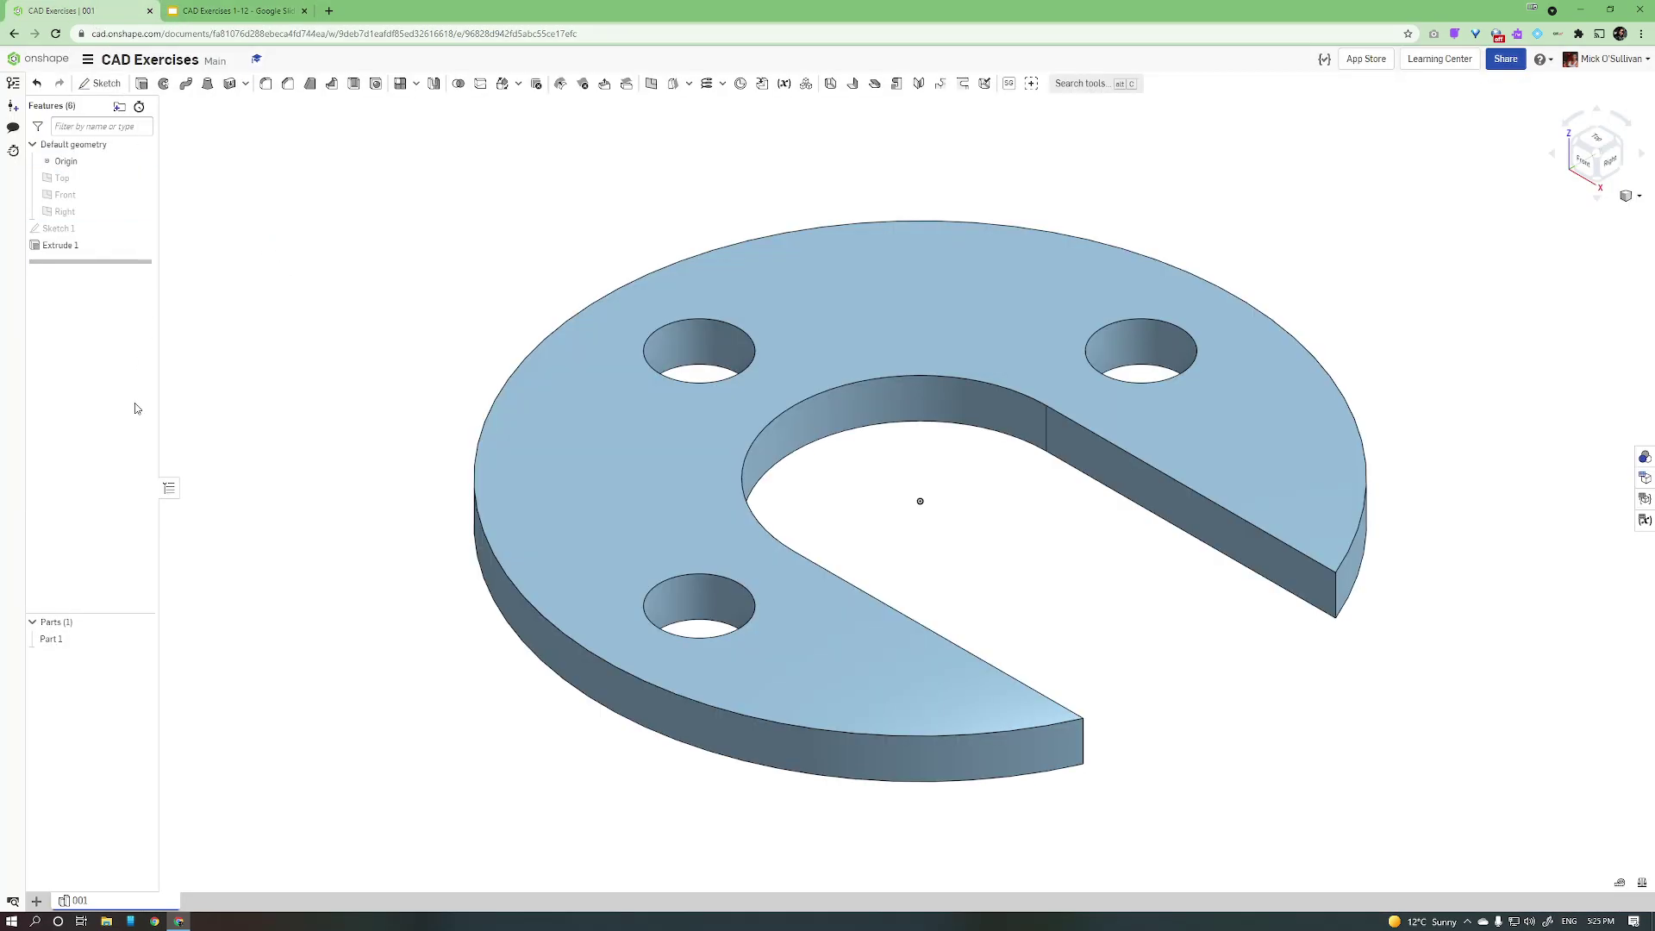
left_click(36, 901)
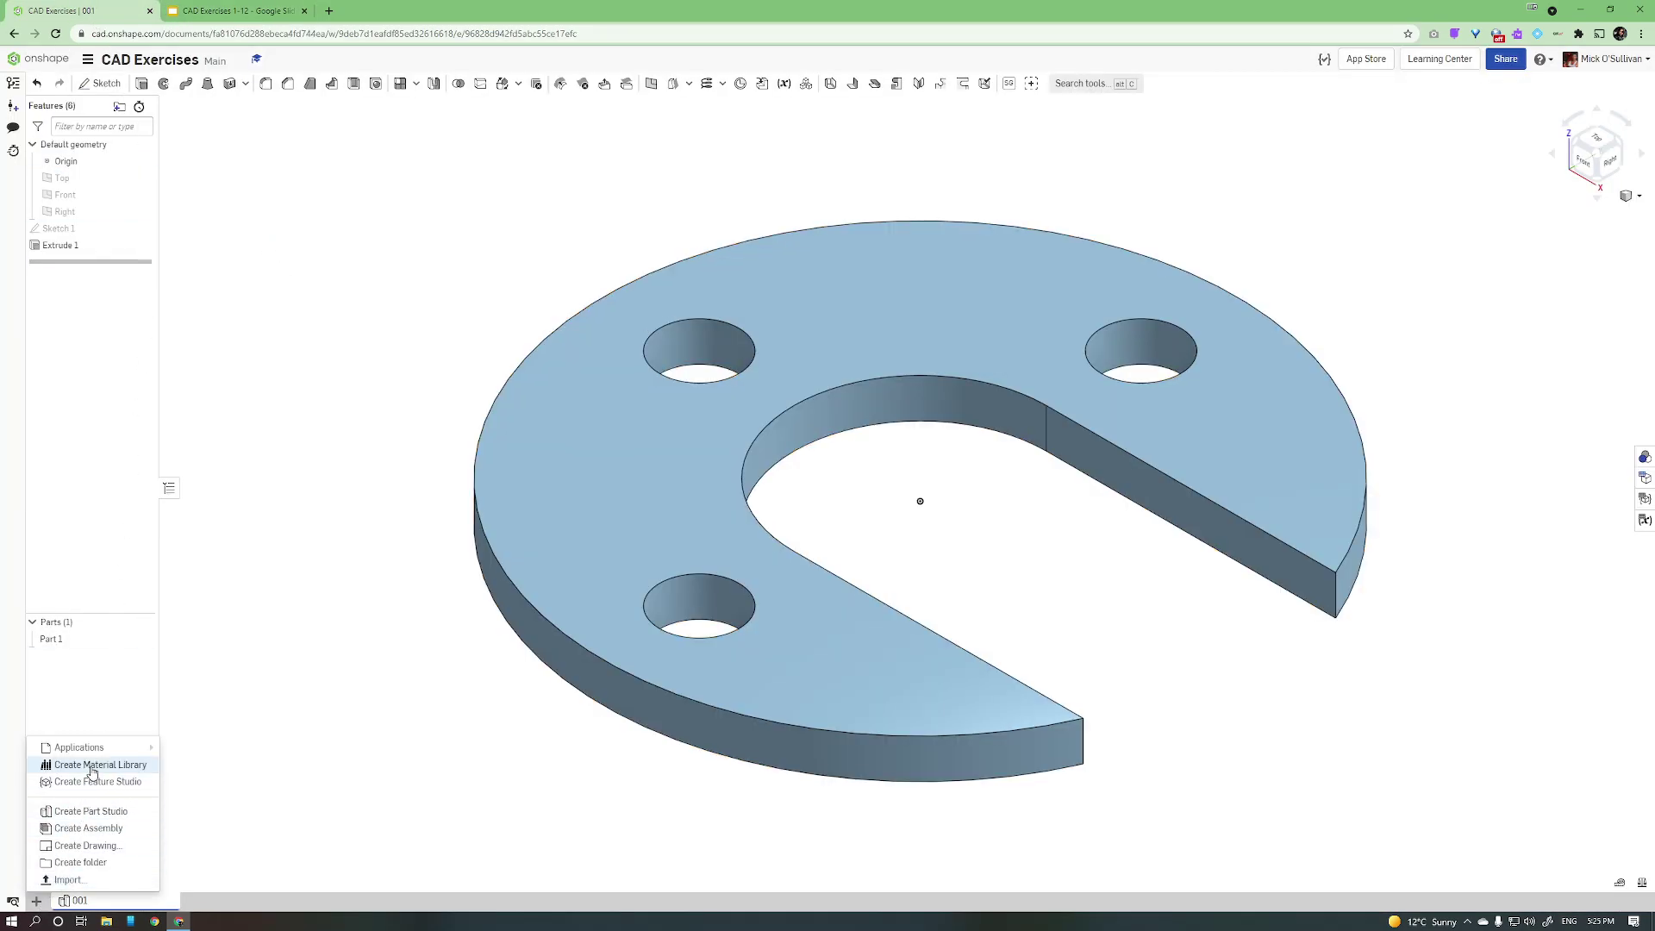
left_click(90, 812)
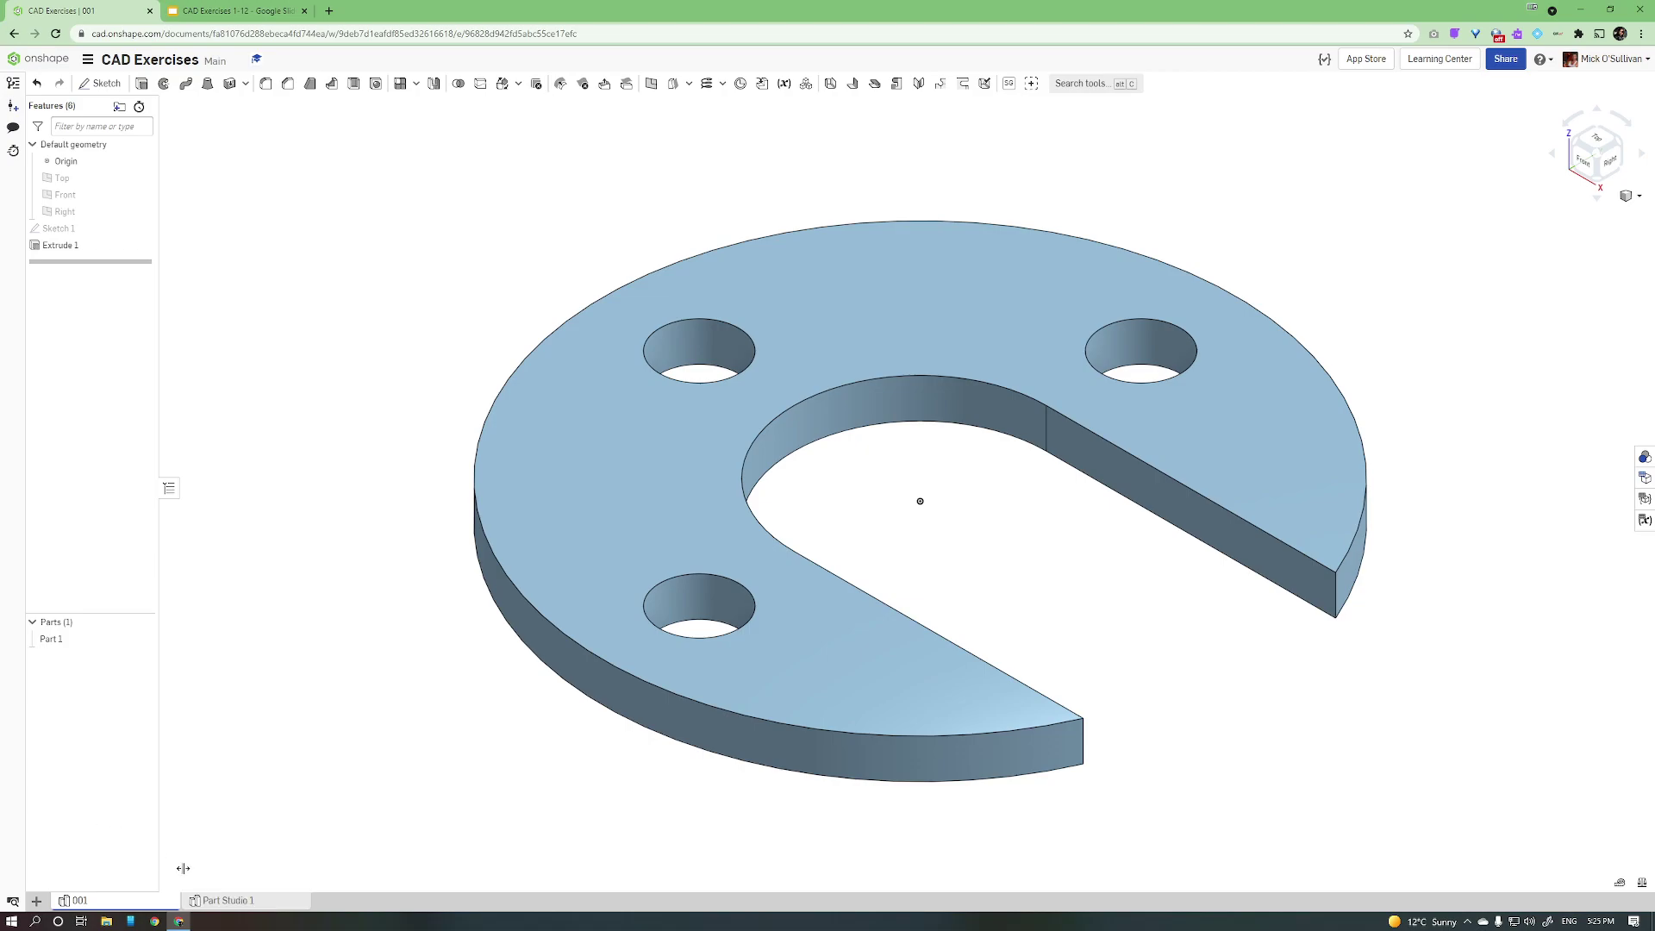
right_click(215, 900)
left_click(207, 798)
type("003")
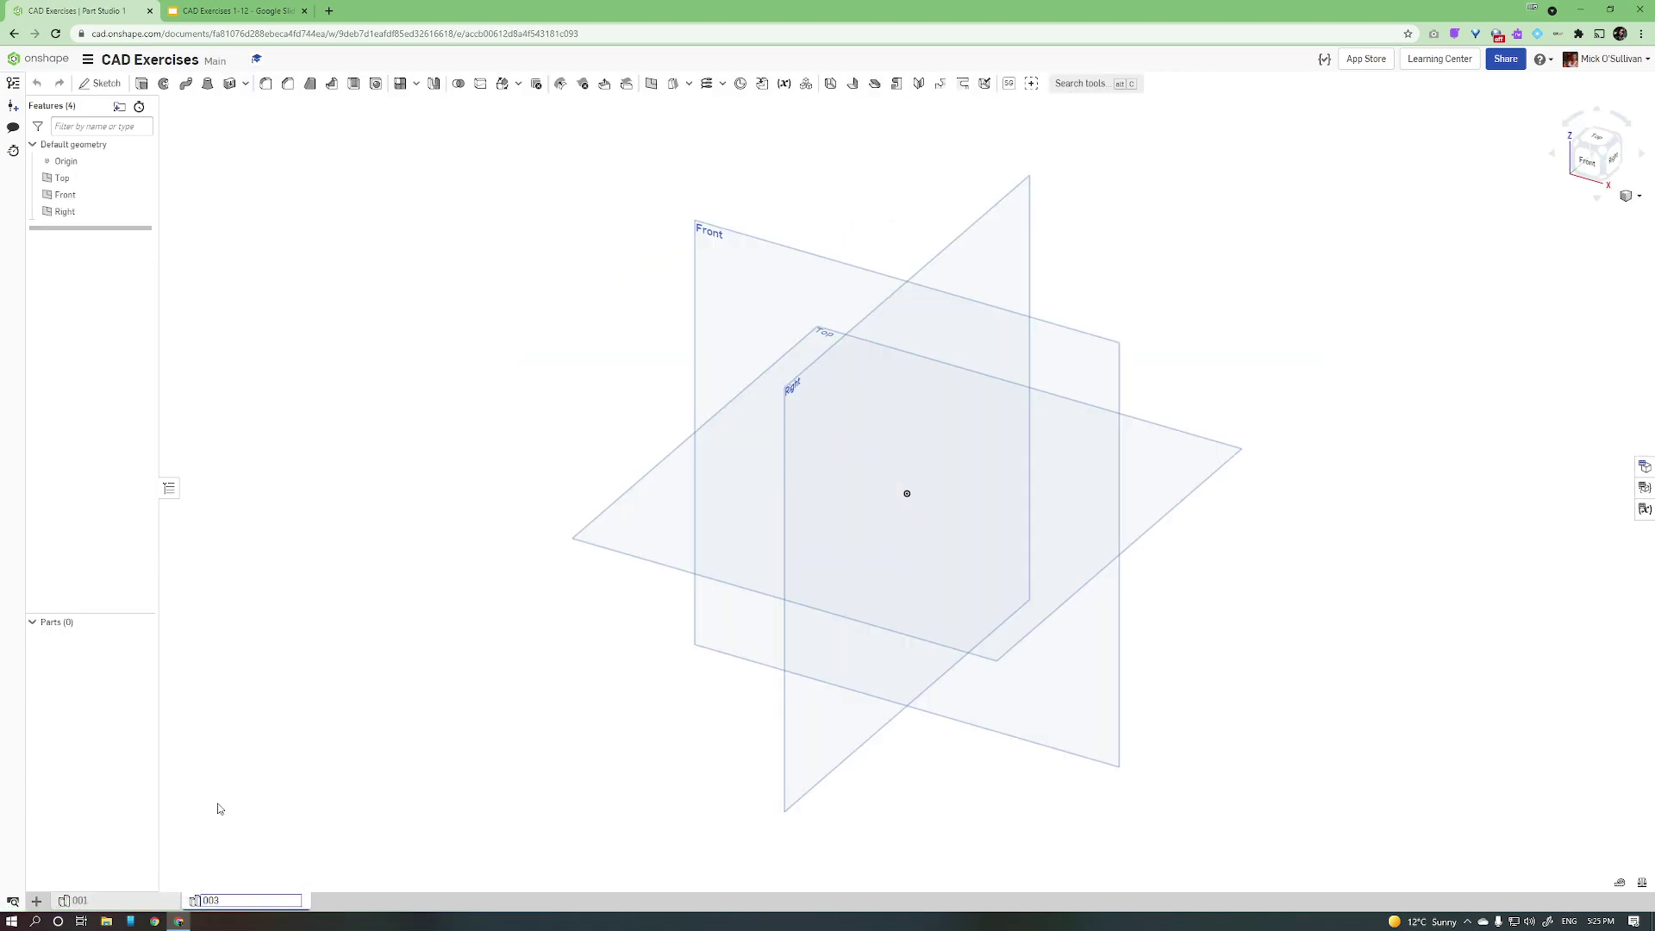
key("Return")
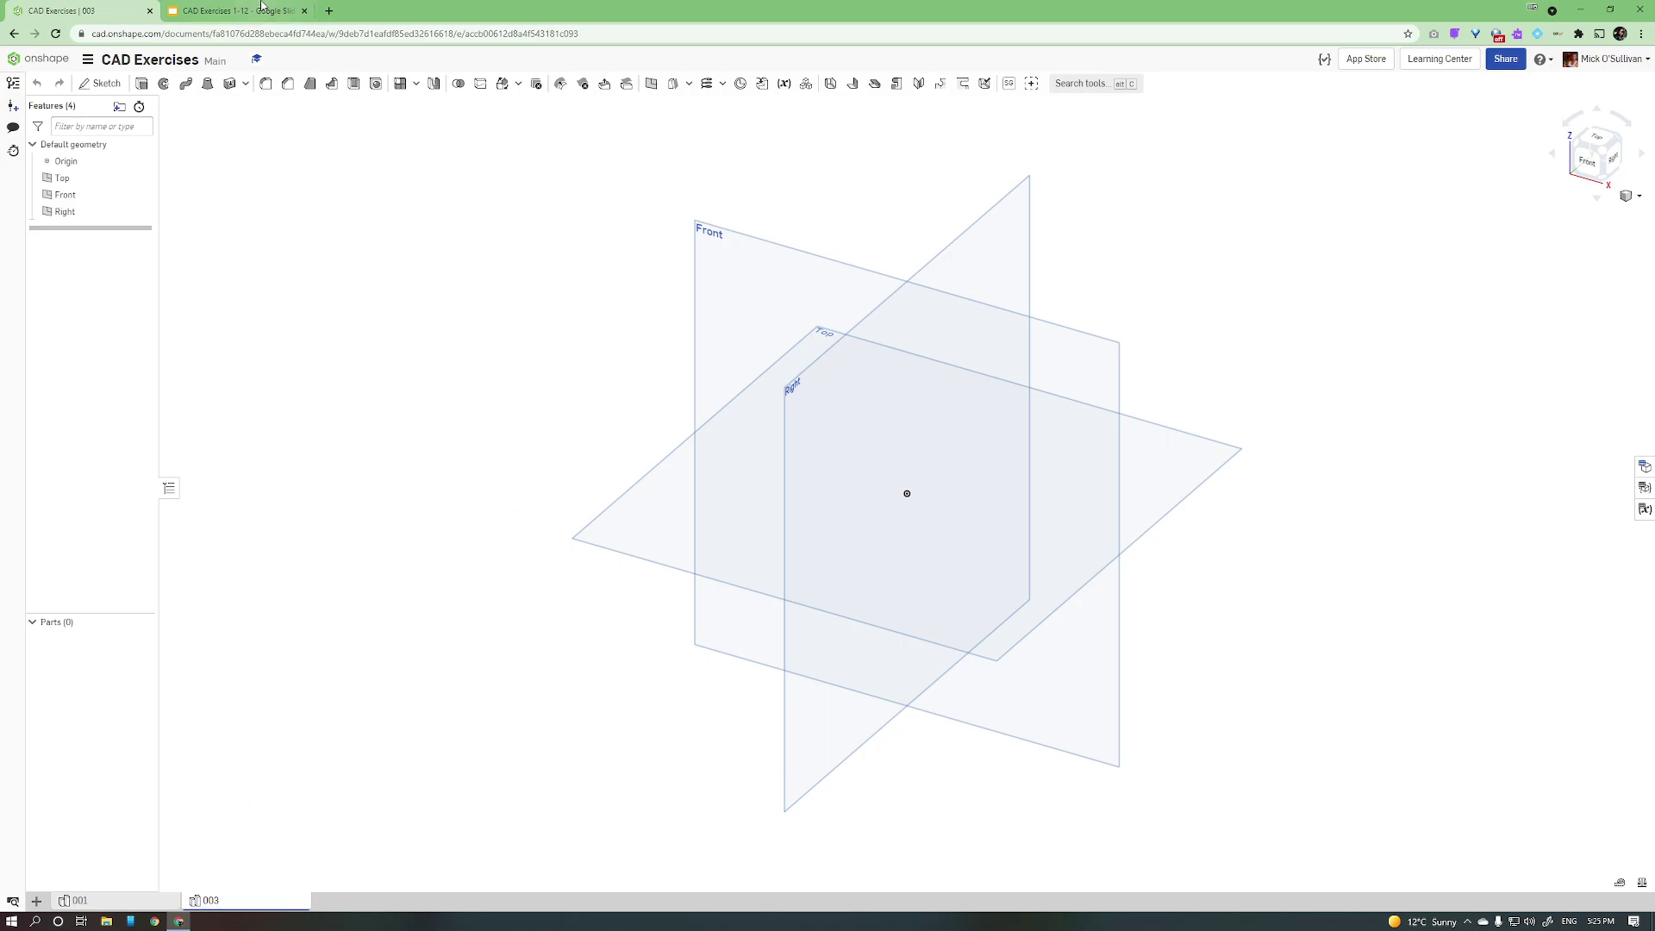
Step: Review the Exercise 003 drawing in Google Slides, and in Onshape start a sketch on the Front plane, viewed normal to it
left_click(259, 11)
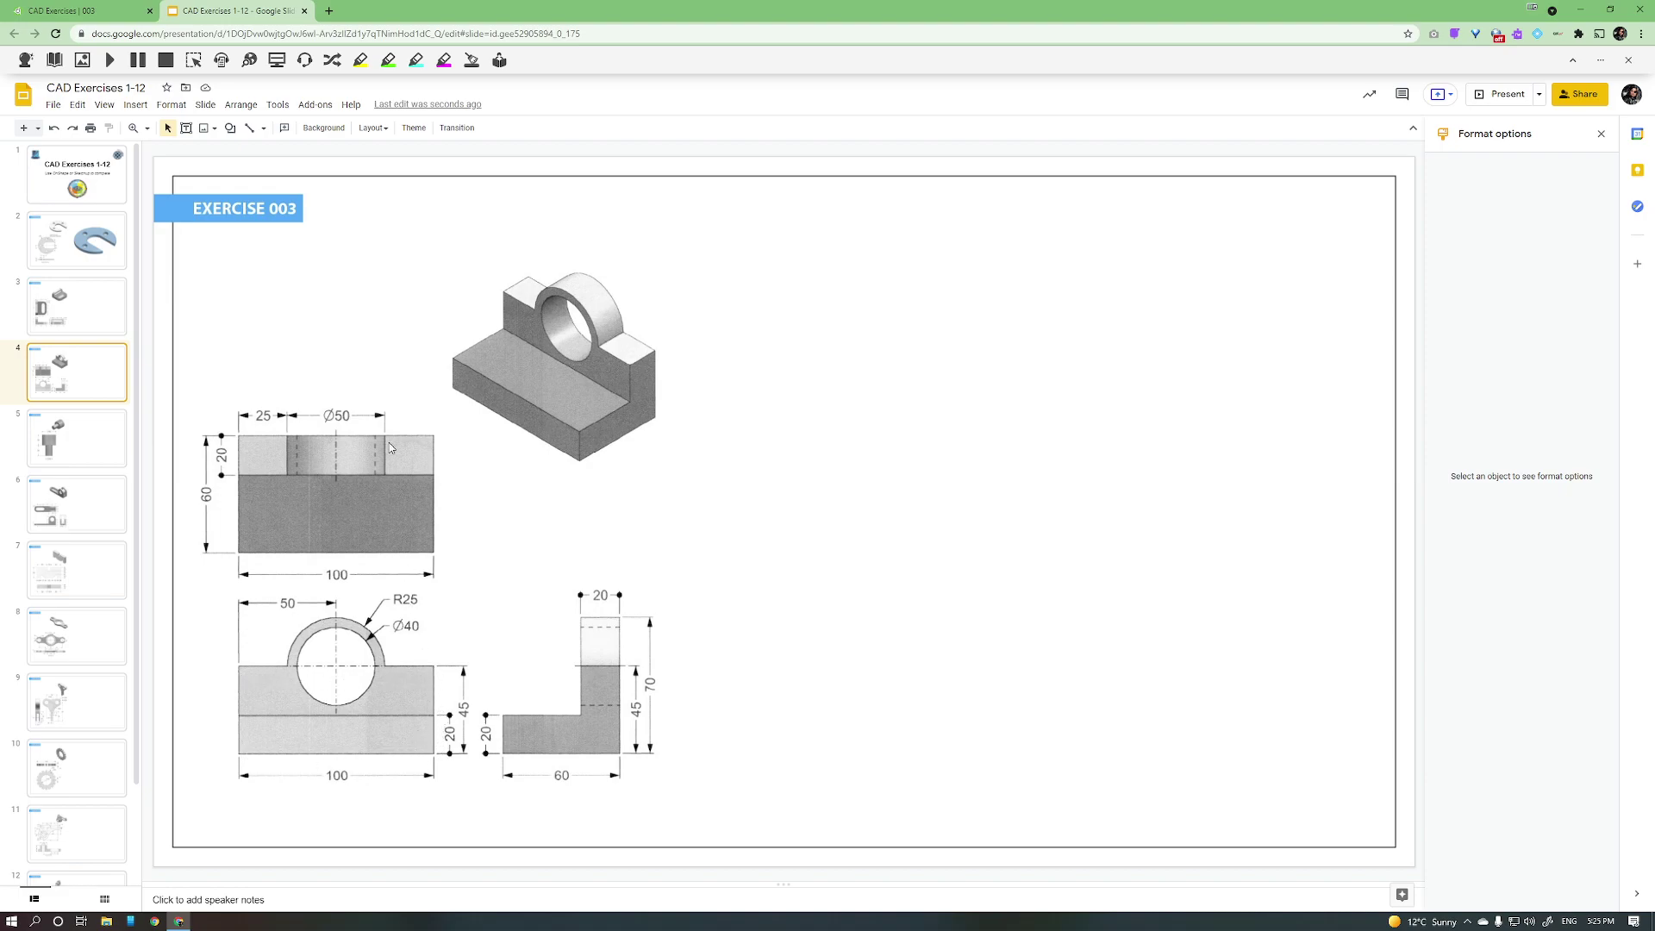
left_click(112, 11)
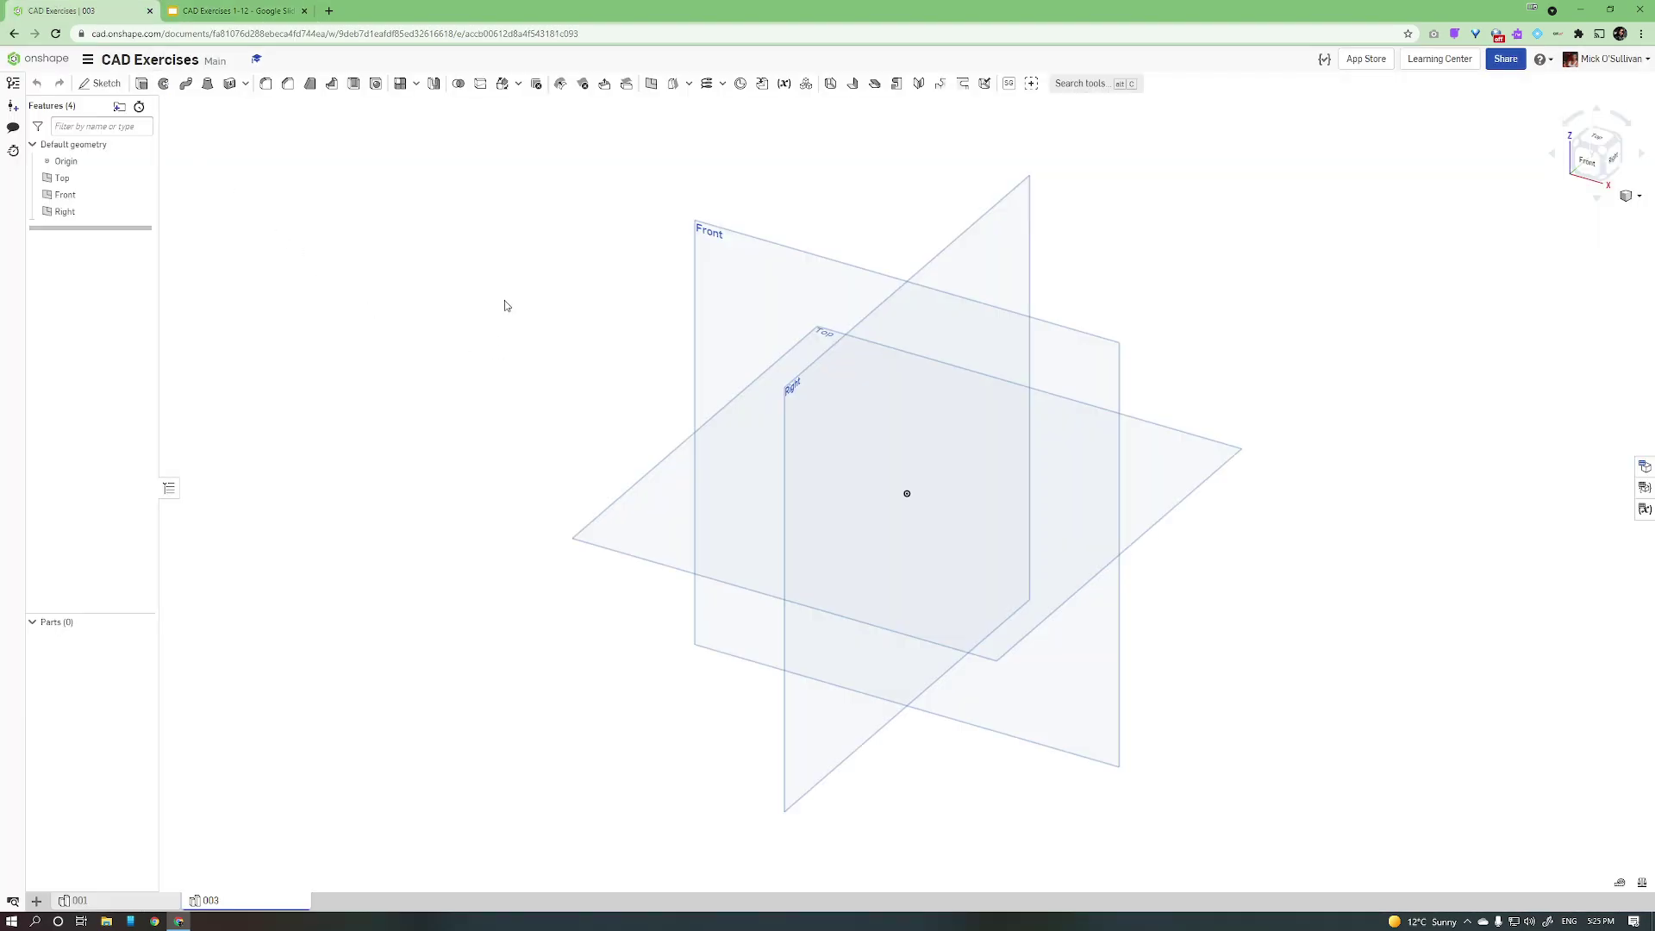
left_click(101, 82)
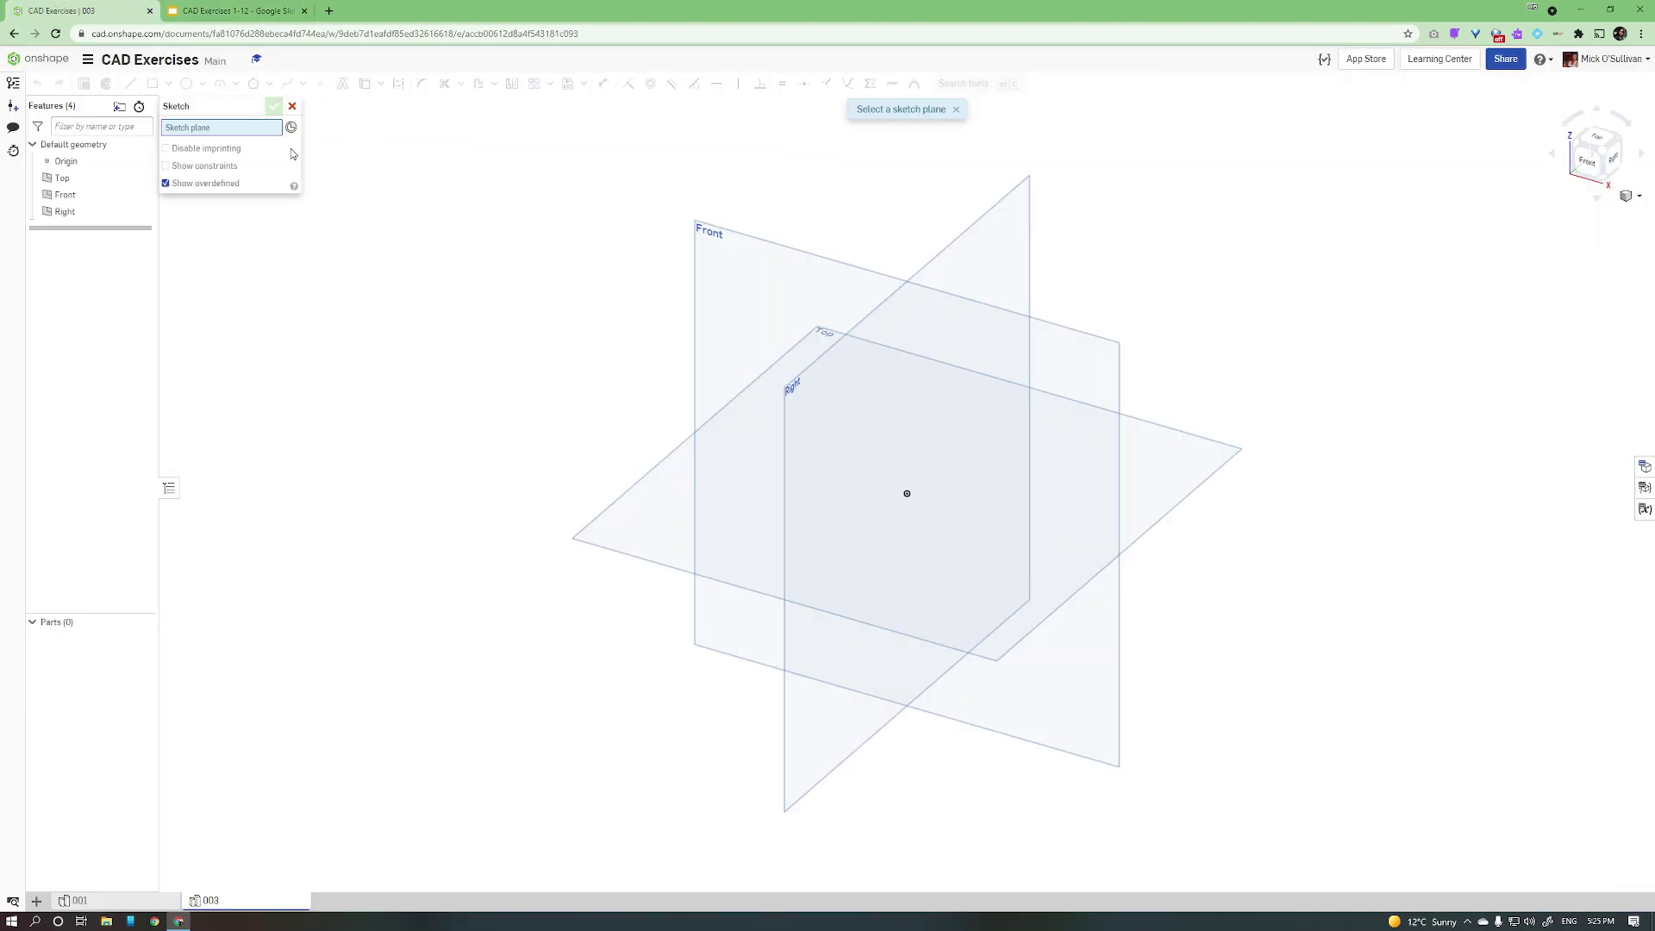
left_click(697, 296)
right_click(619, 288)
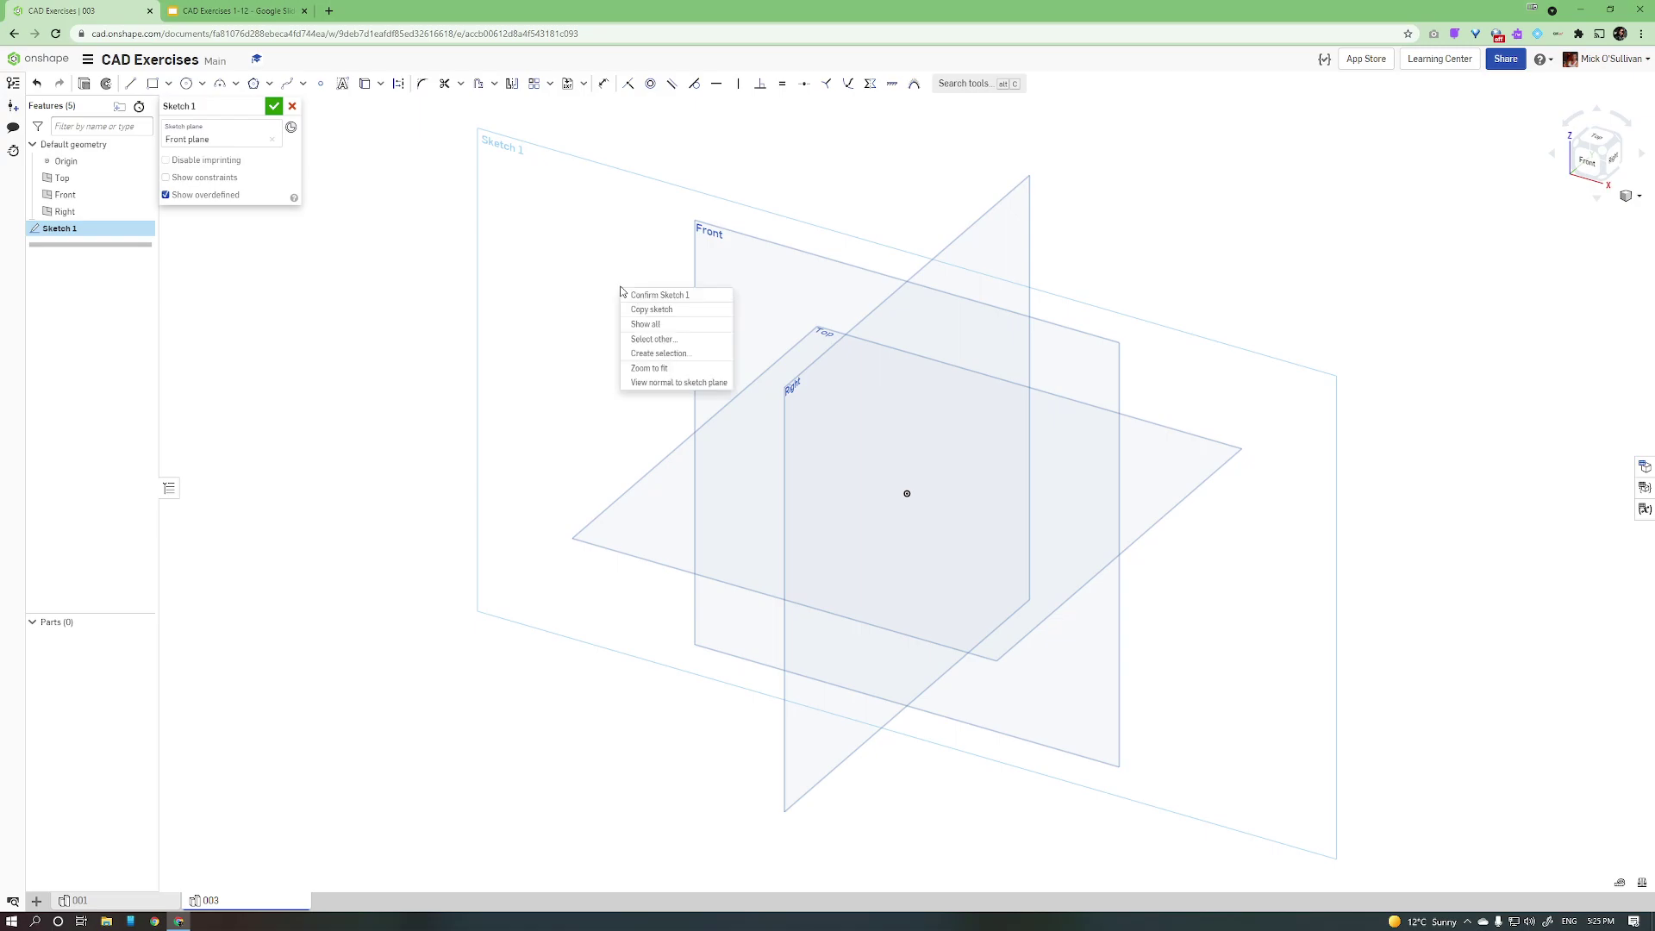
left_click(639, 385)
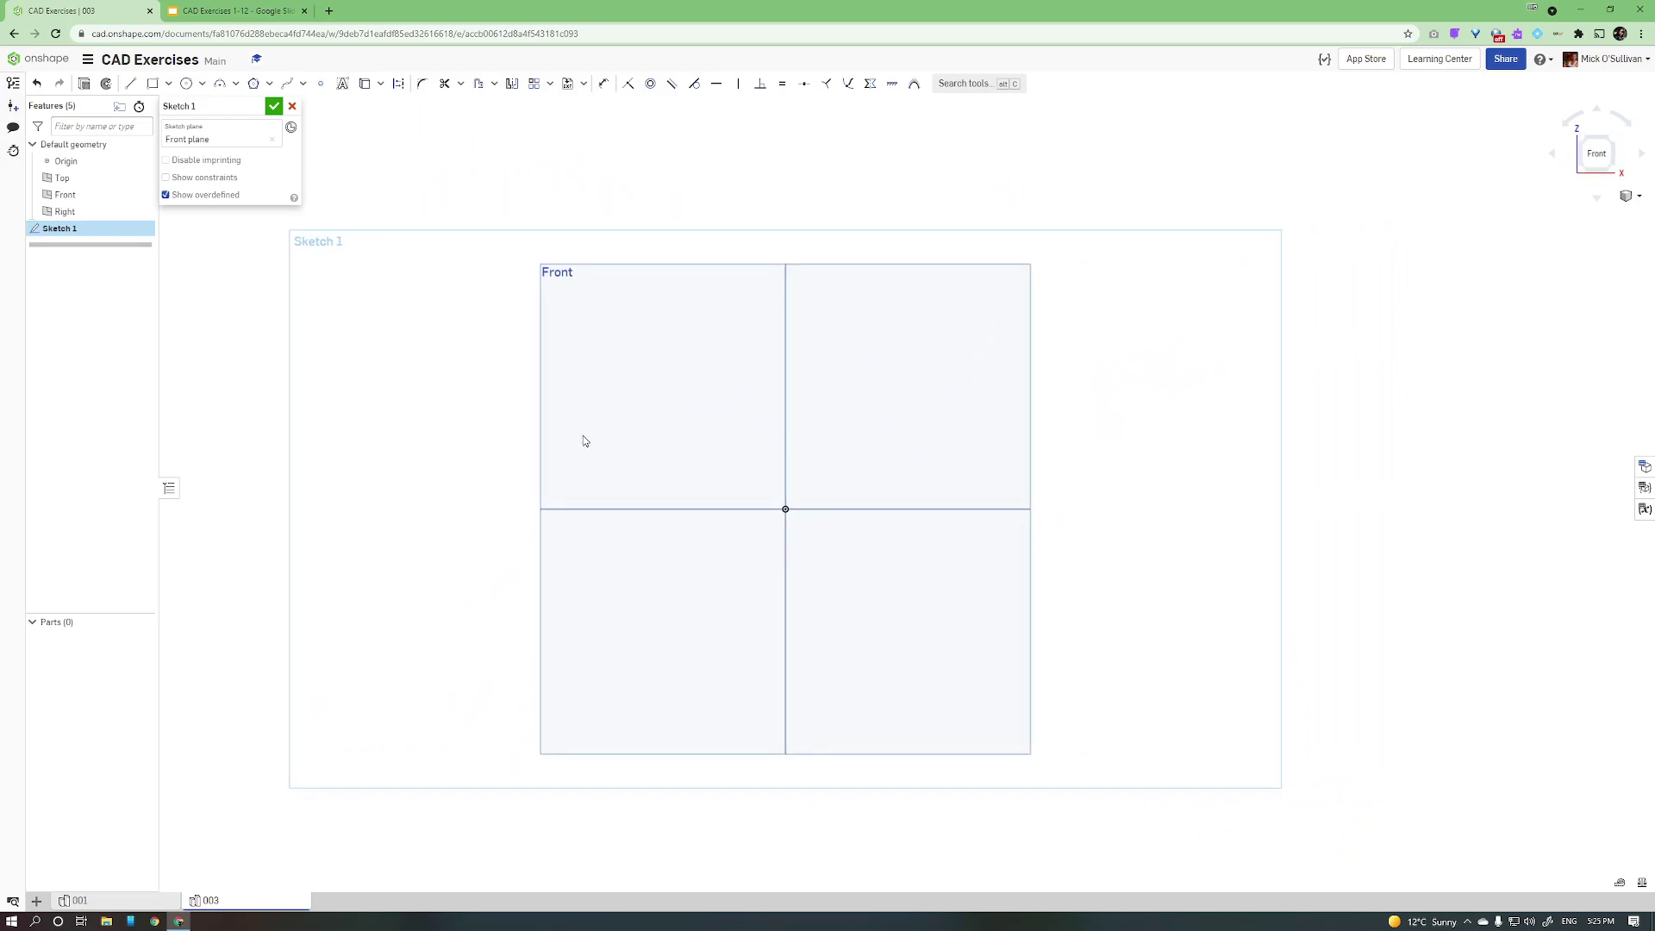
Step: Sketch a center point rectangle on the origin, 100 mm wide and 45 mm high
left_click(169, 84)
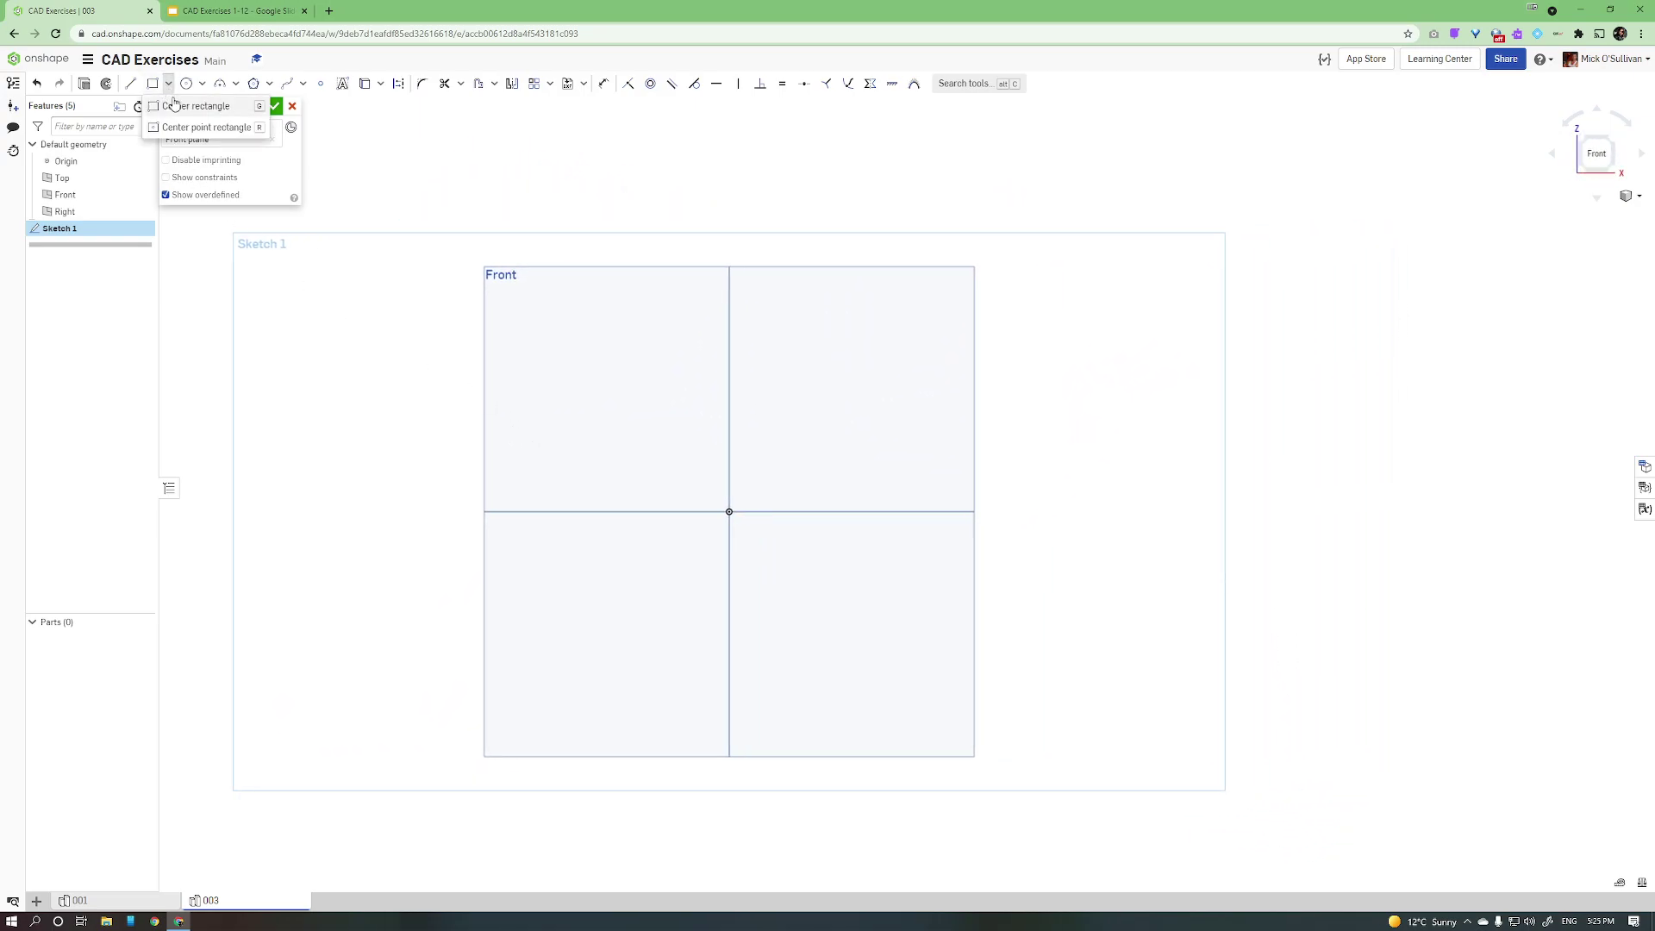
left_click(204, 131)
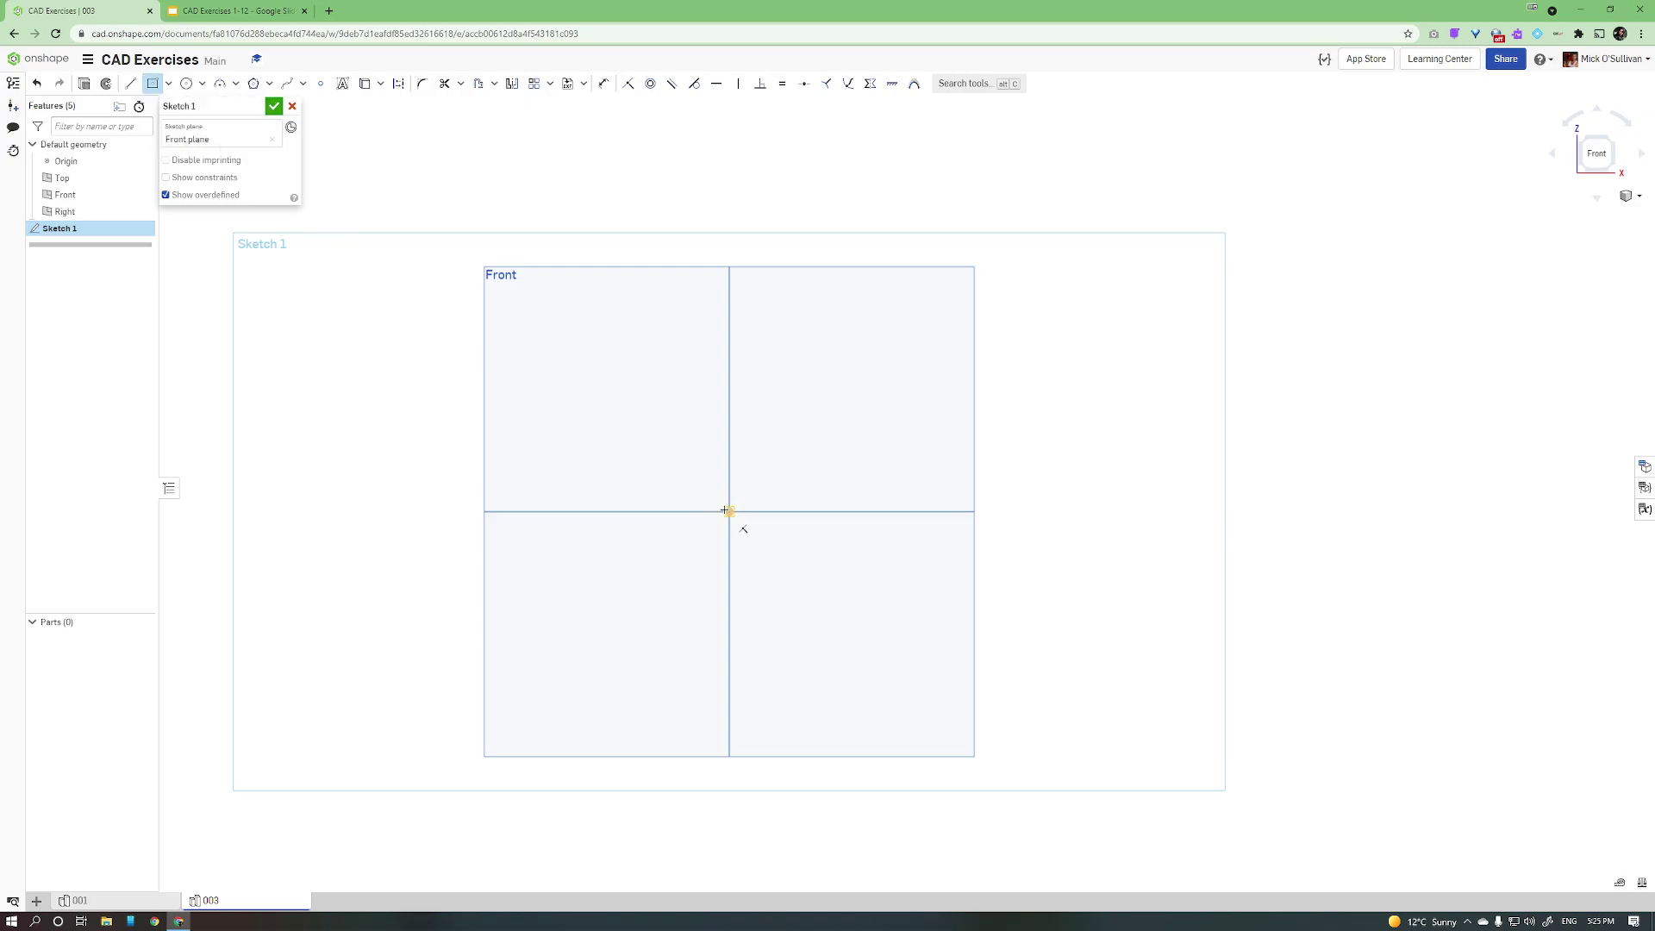
left_click(728, 511)
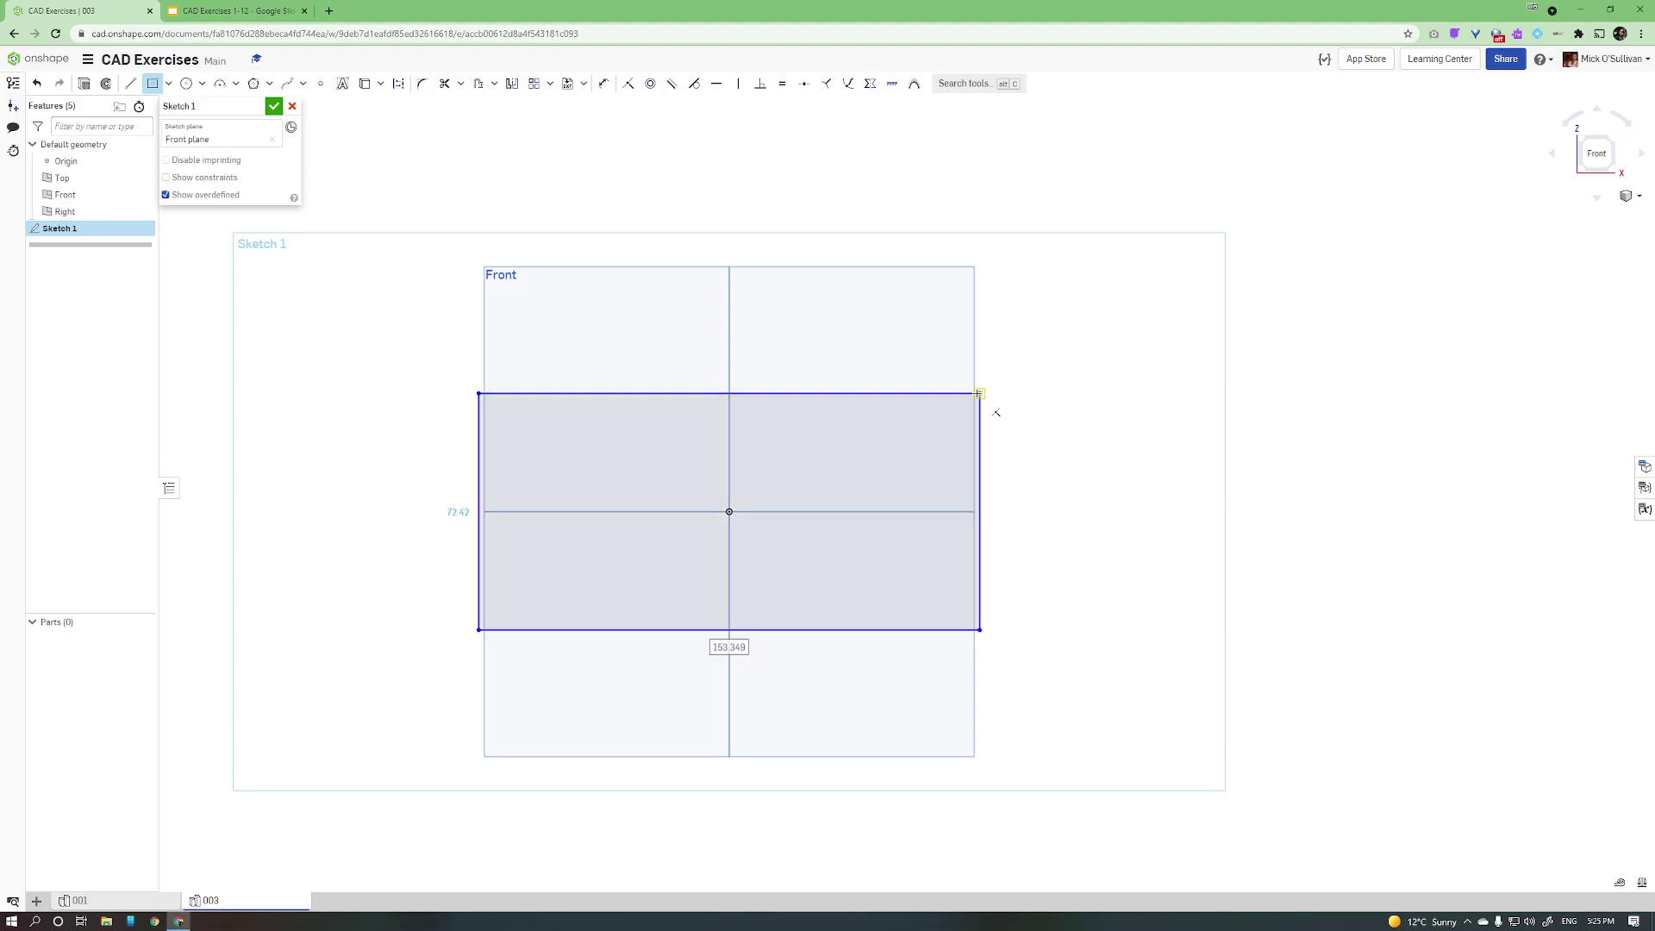
type("100")
key("Return")
type("45")
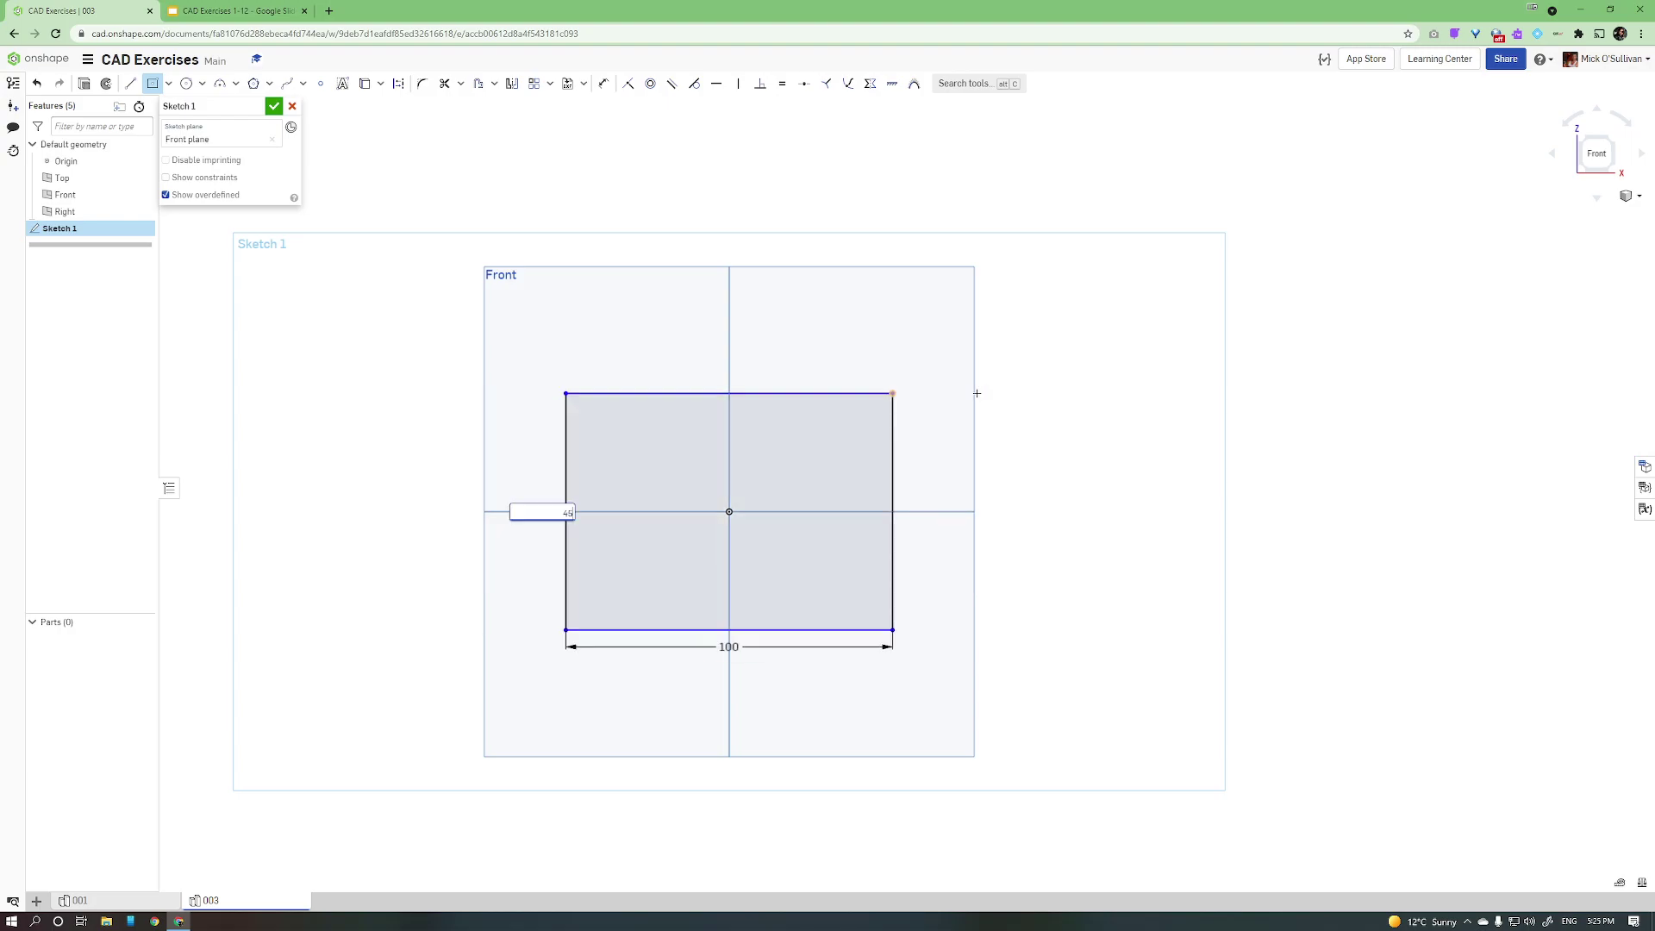
key("Return")
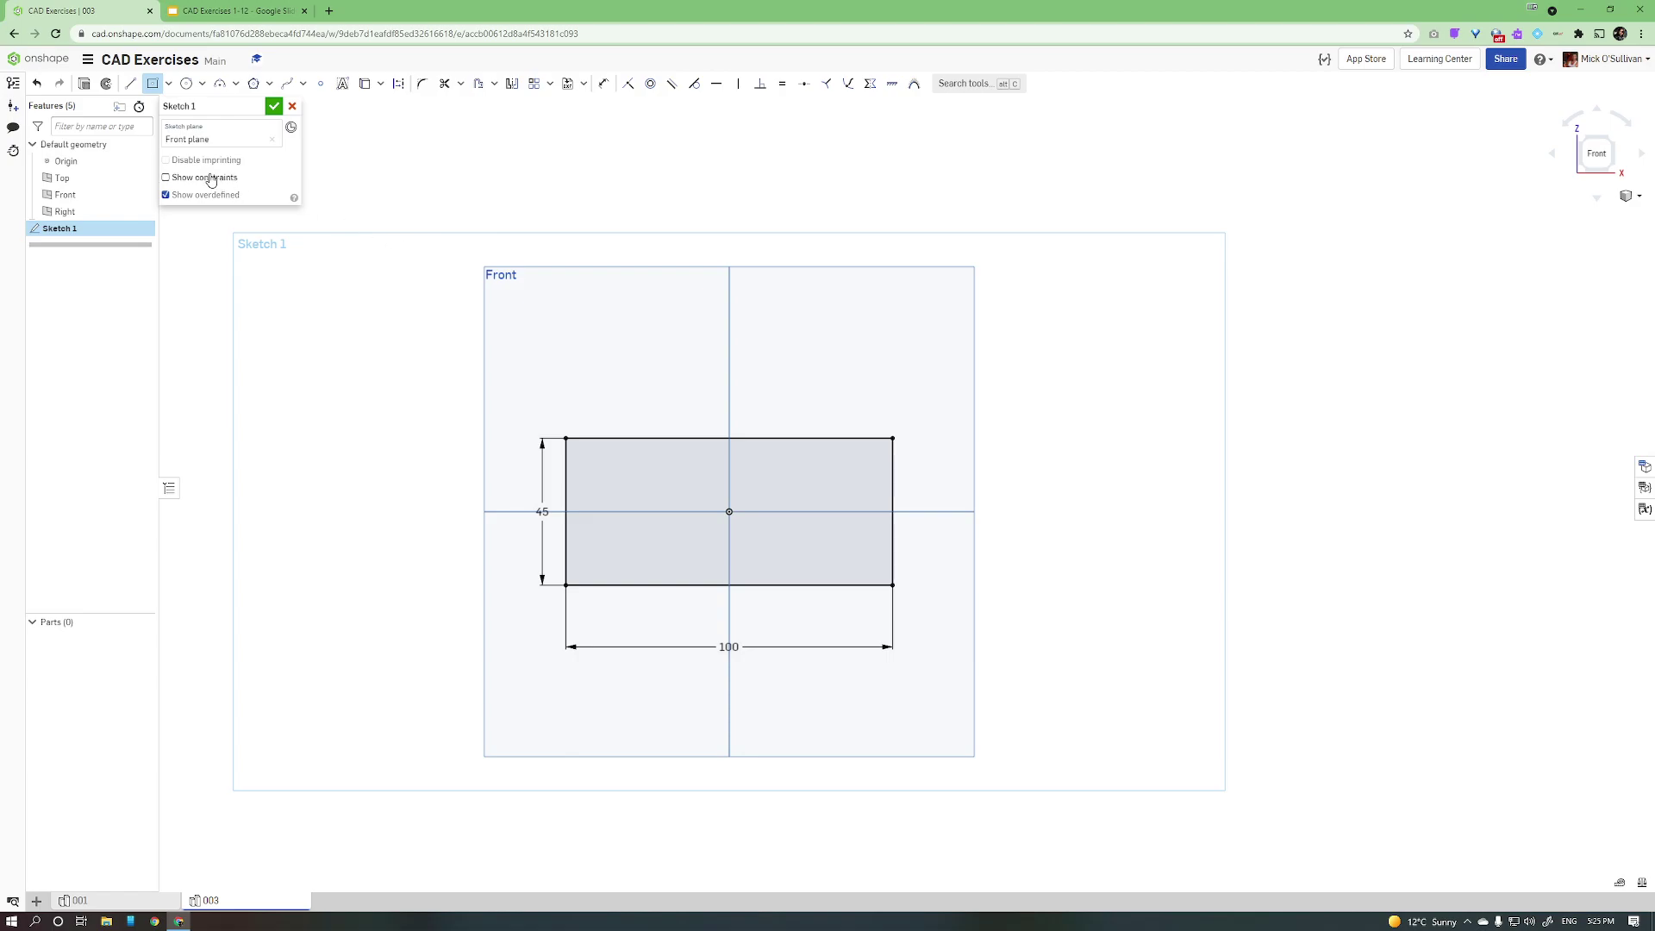
left_click(130, 84)
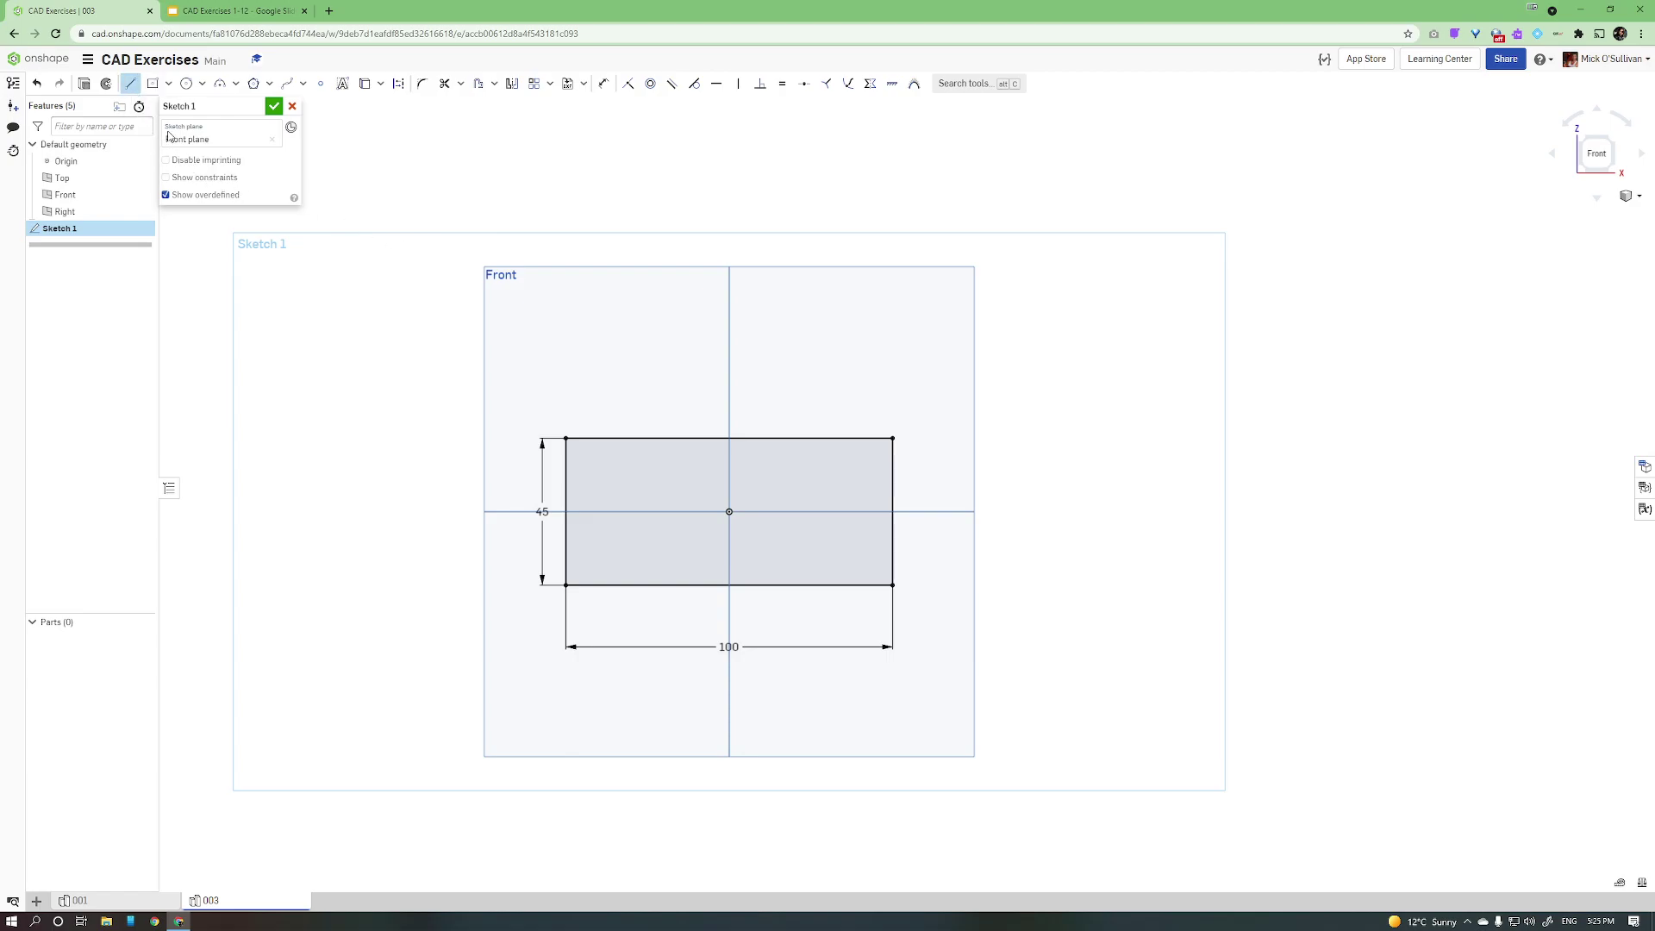
left_click(567, 544)
left_click(729, 544)
key("Escape")
key("ctrl+z")
Step: Draw a horizontal line across the lower half of the rectangle, from one vertical side to the other
left_click(130, 83)
left_click(564, 543)
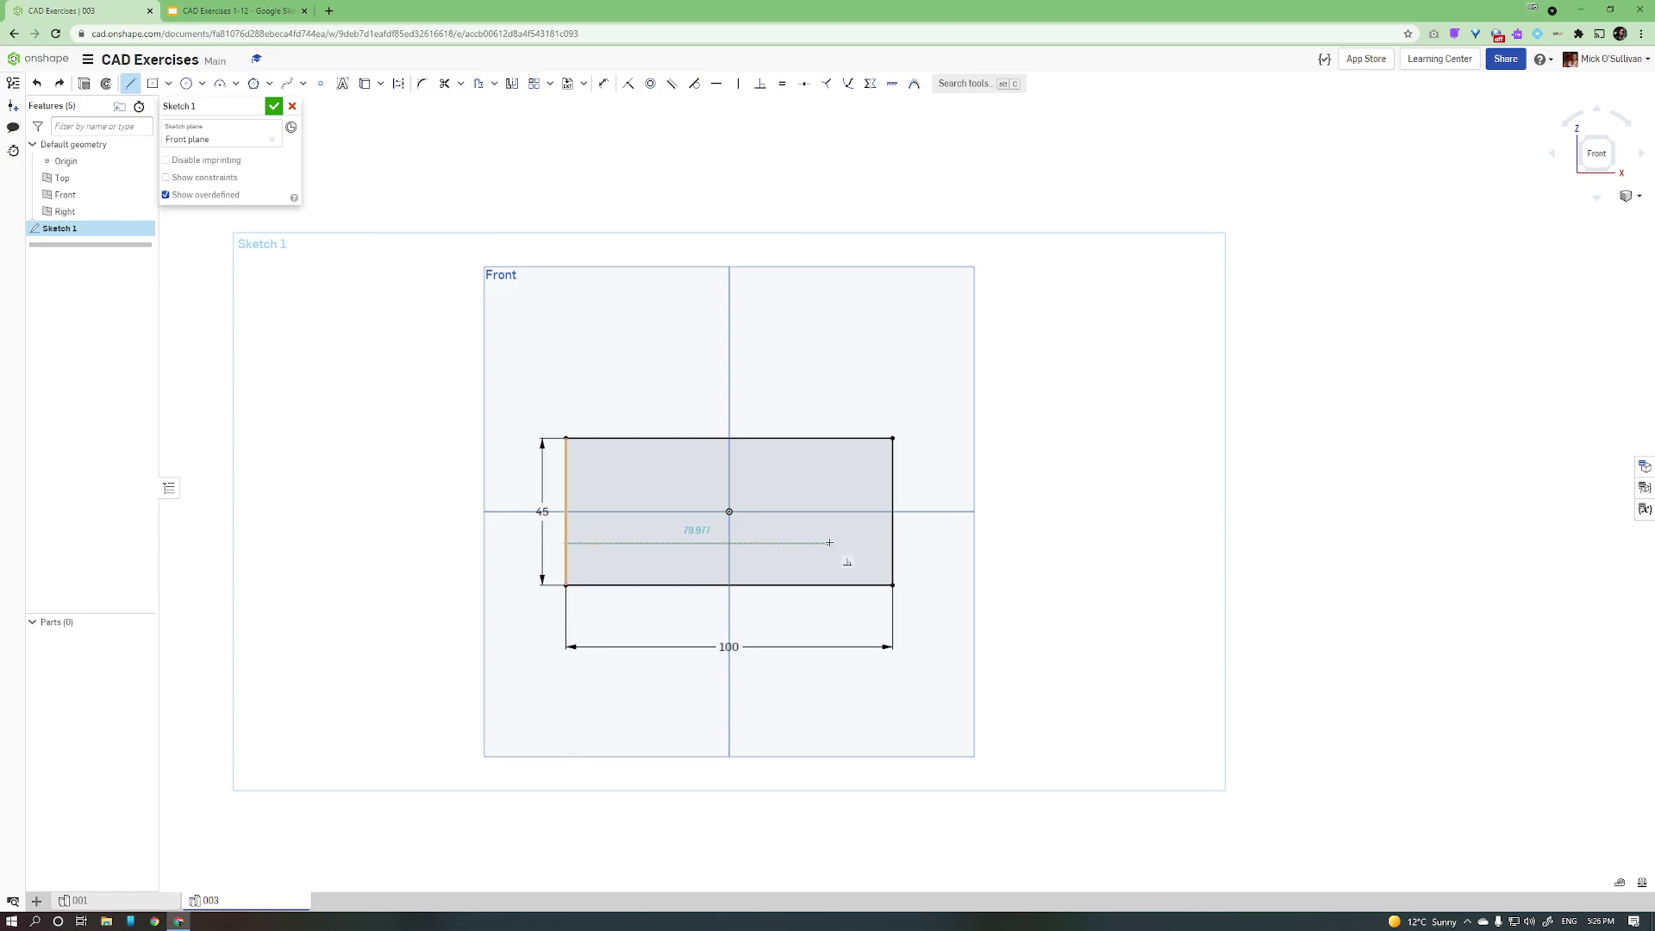
left_click(892, 544)
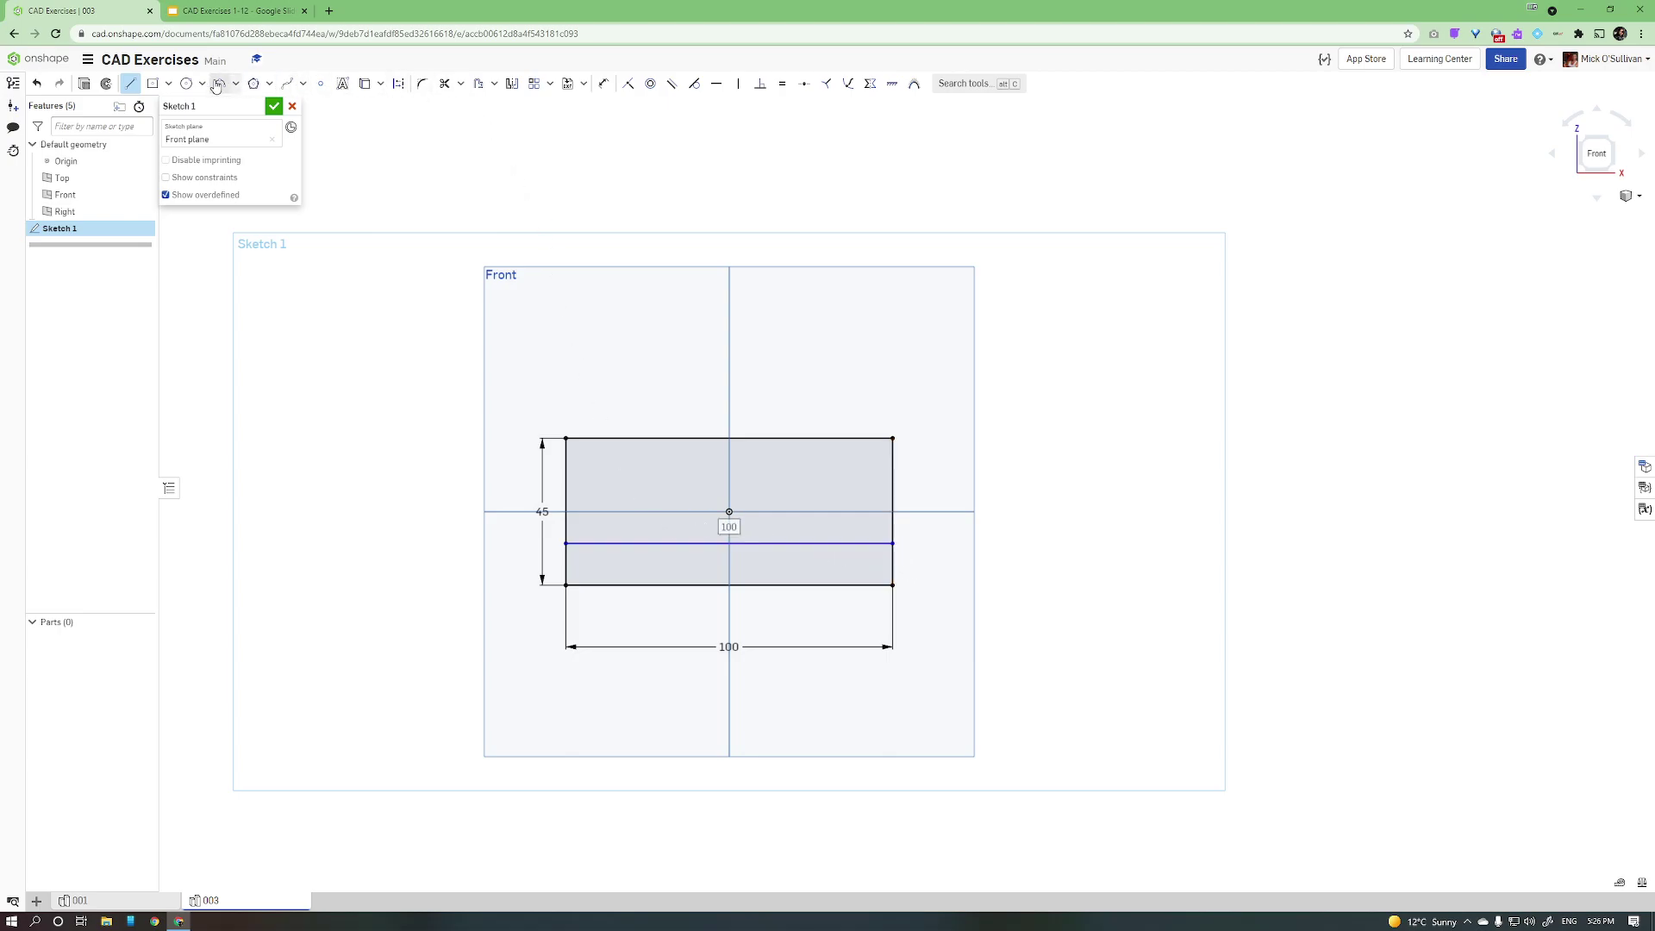
Step: Dimension the horizontal line 20 mm above the rectangle's bottom edge
left_click(605, 84)
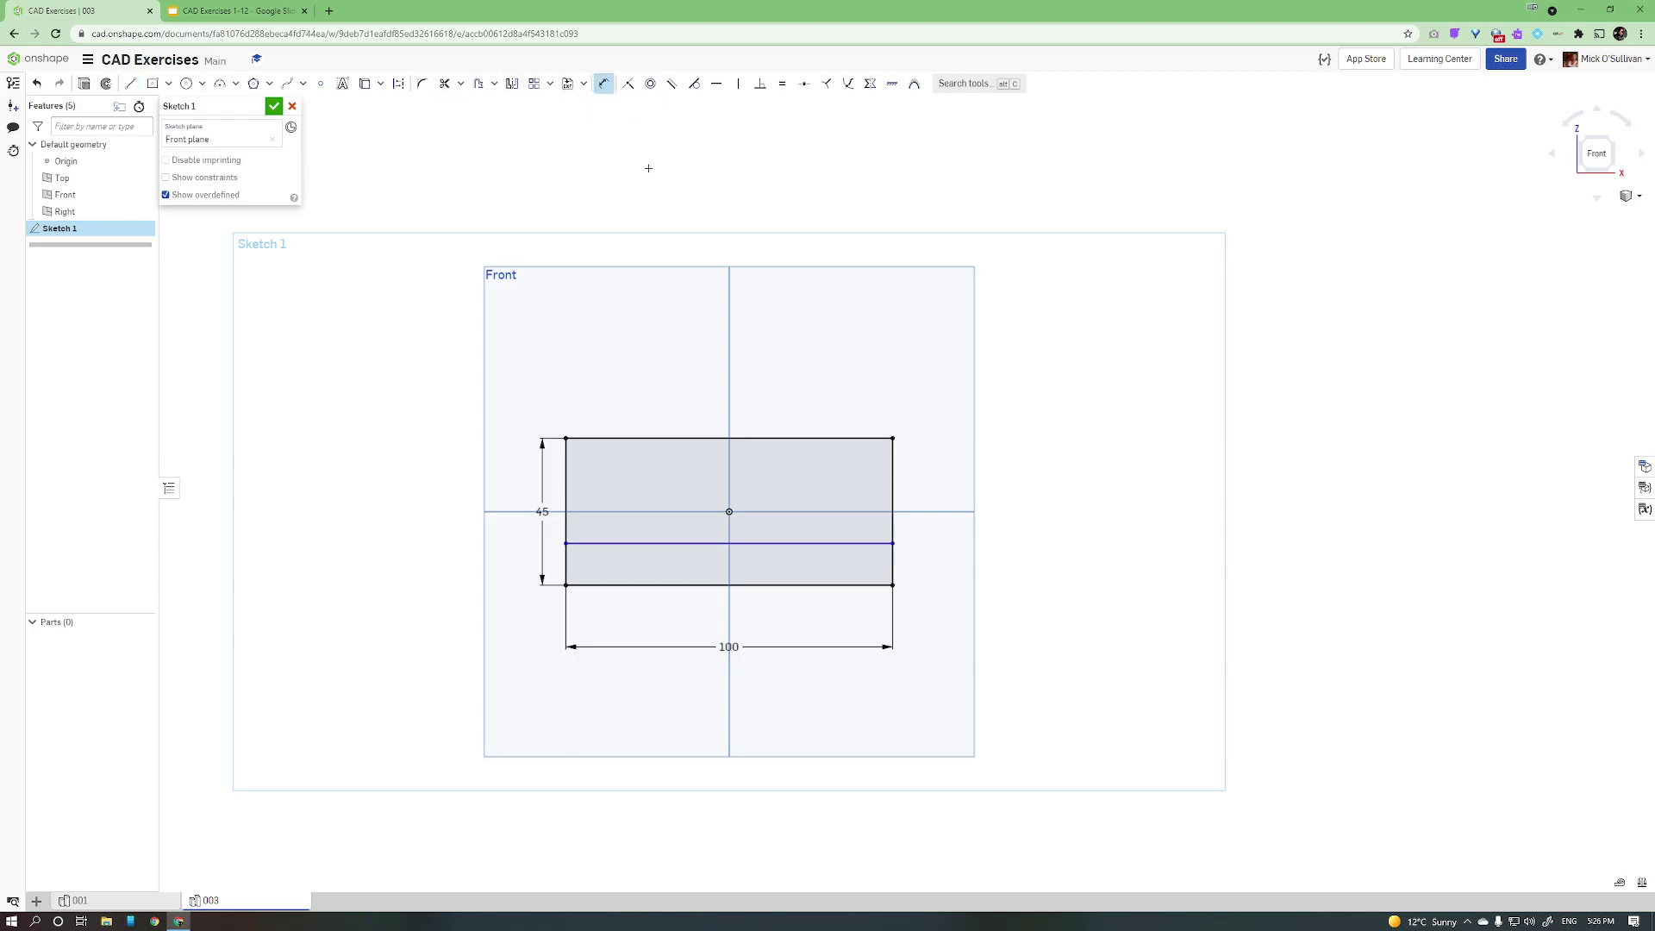
left_click(824, 543)
left_click(853, 585)
left_click(955, 575)
type("20")
key("Return")
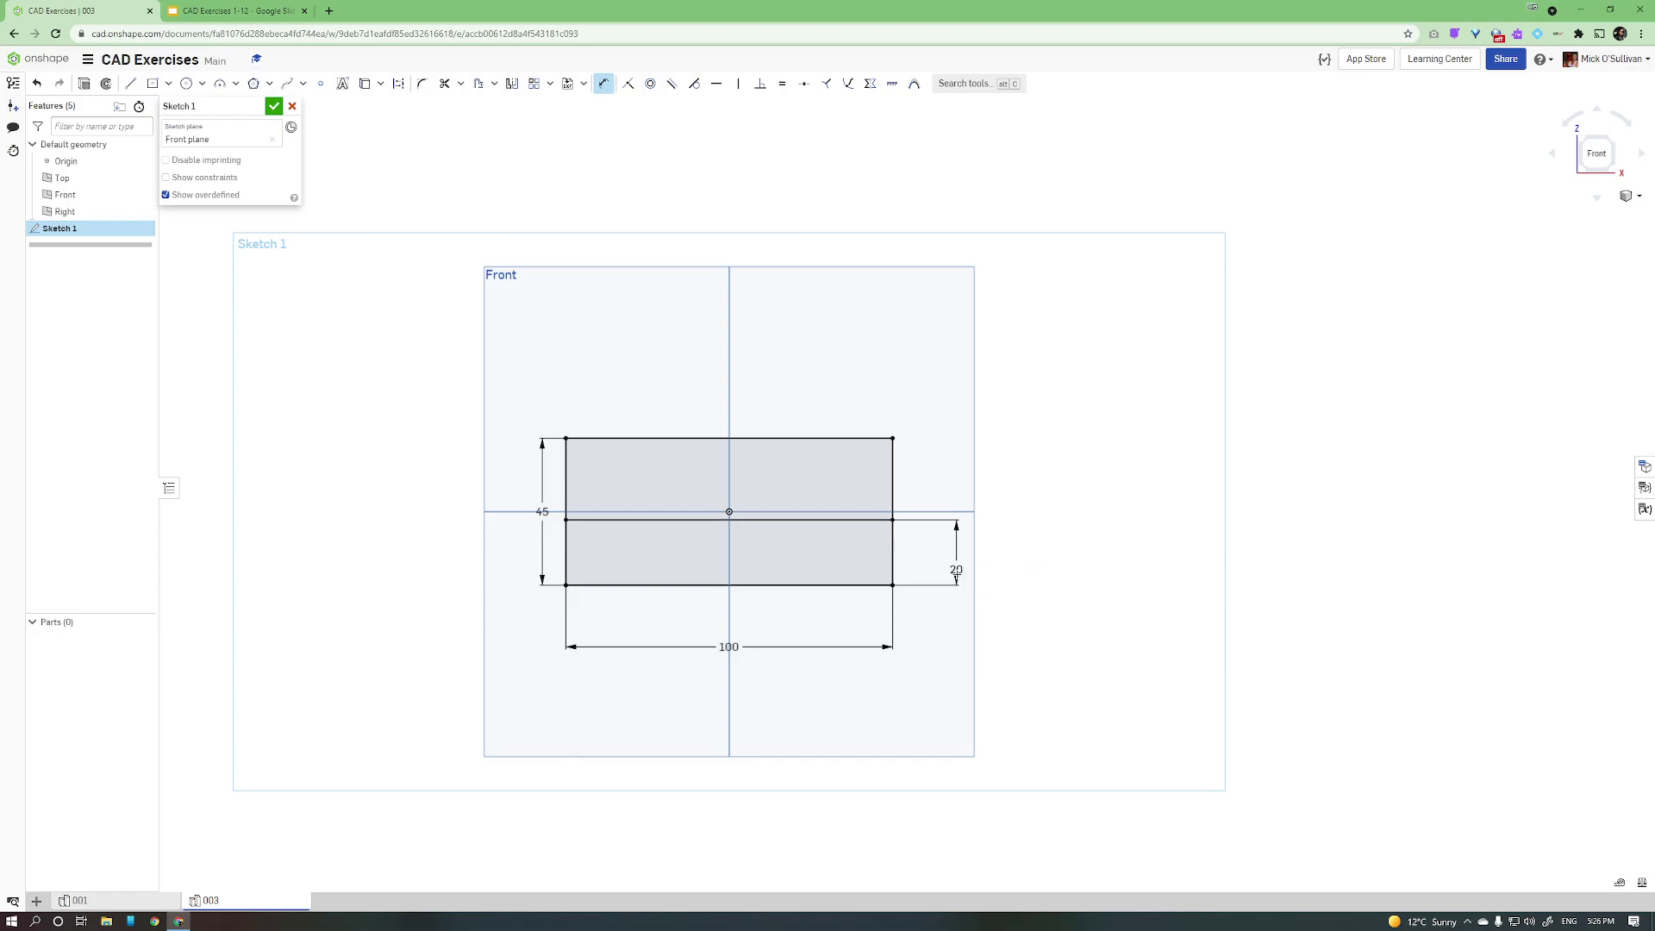
Step: Check the ring dimensions in the Google Slides drawing, and in Onshape sketch a 50 mm circle centred on the midpoint of the rectangle's upper edge
left_click(293, 12)
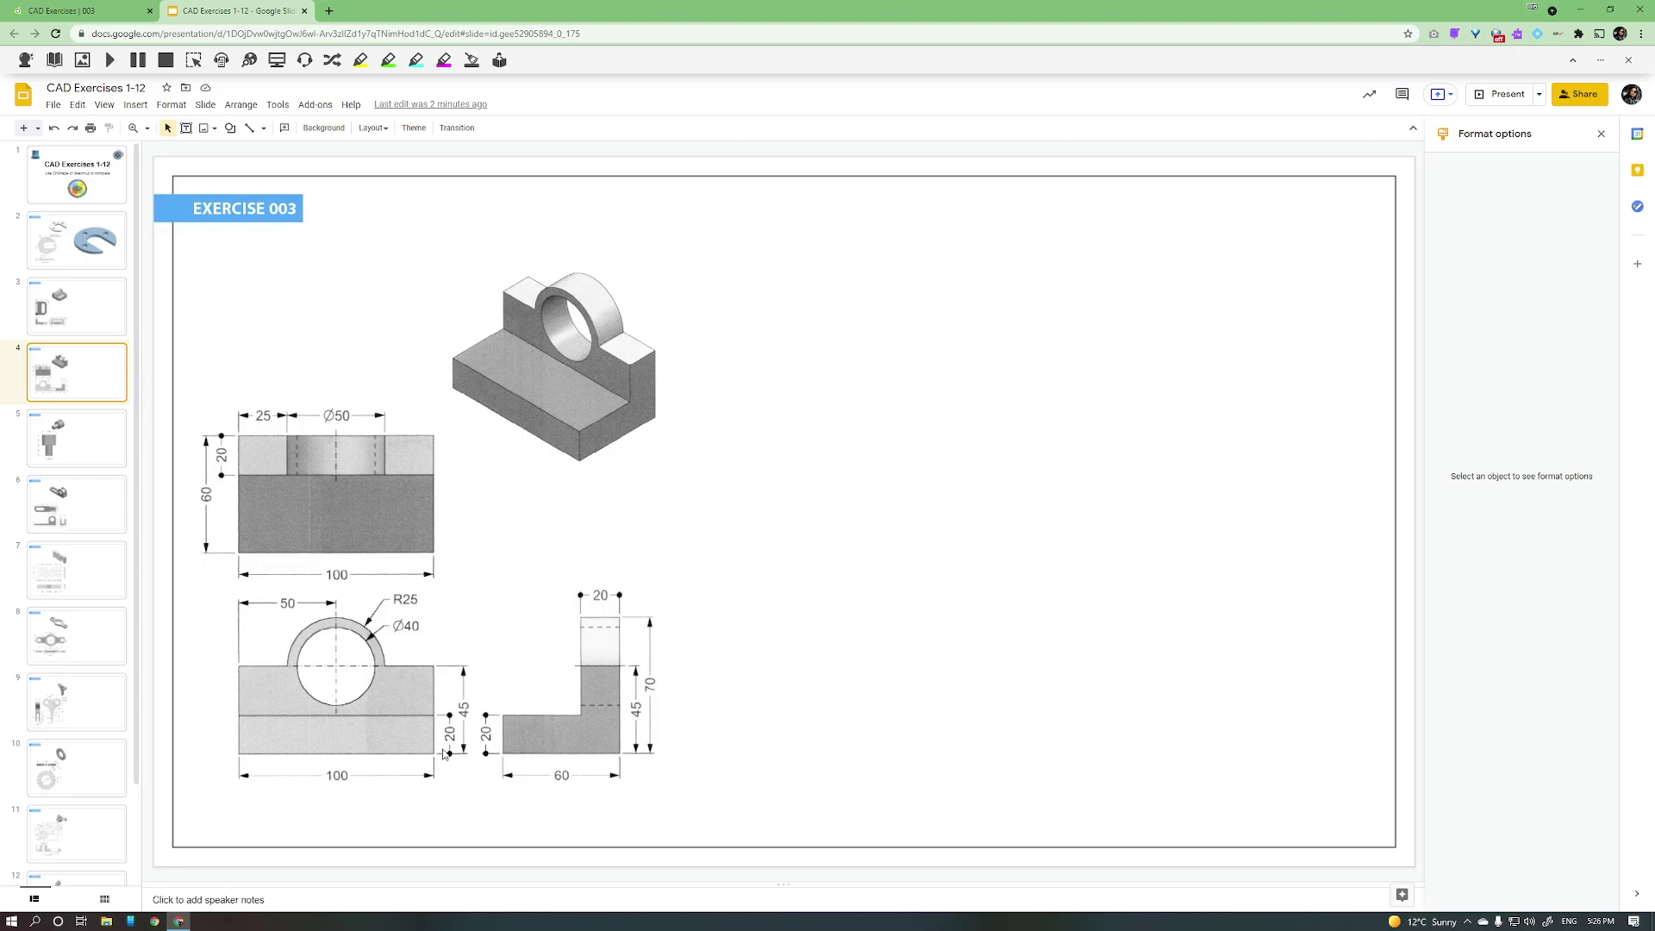
left_click(82, 10)
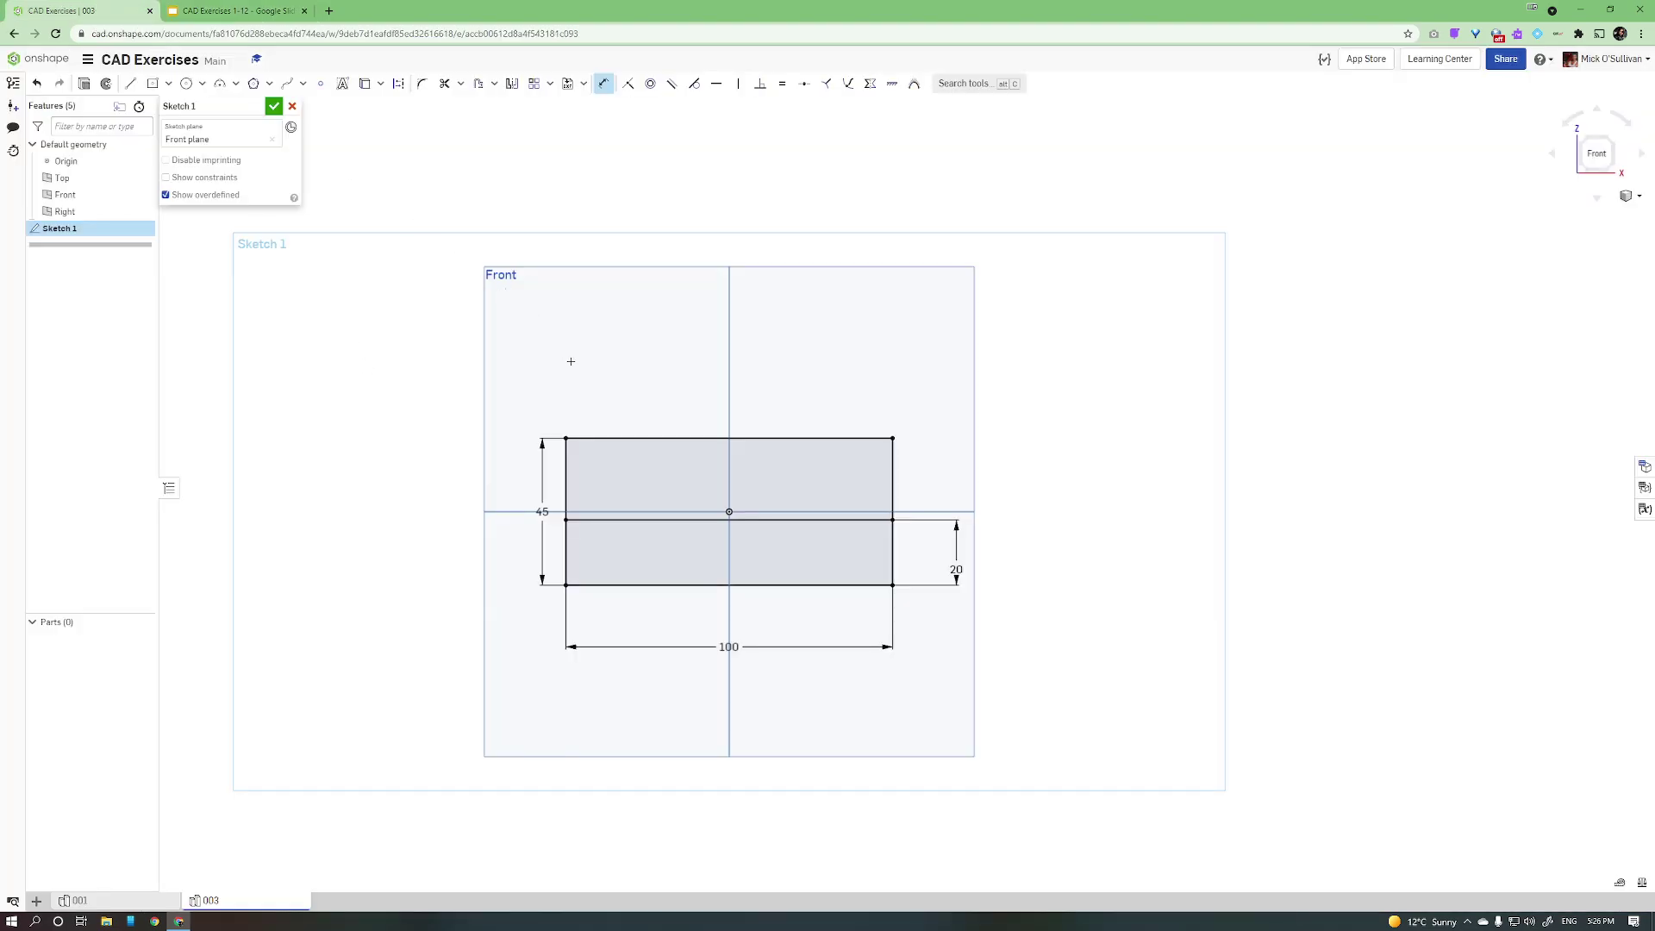
left_click(186, 82)
left_click(196, 18)
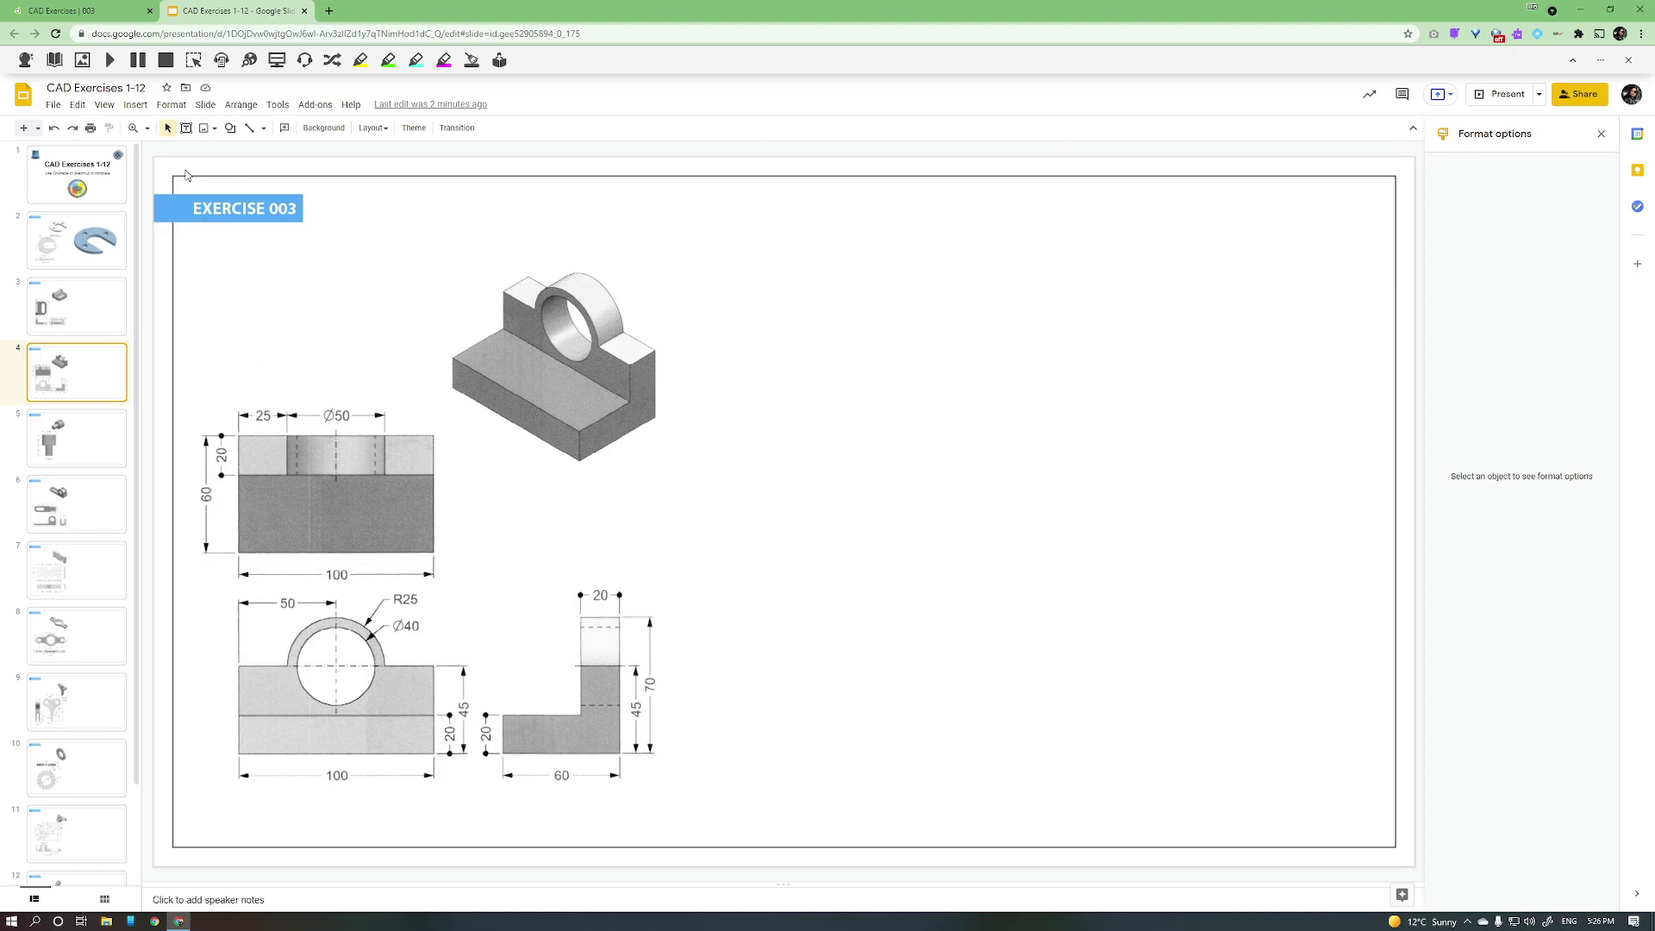
left_click(101, 12)
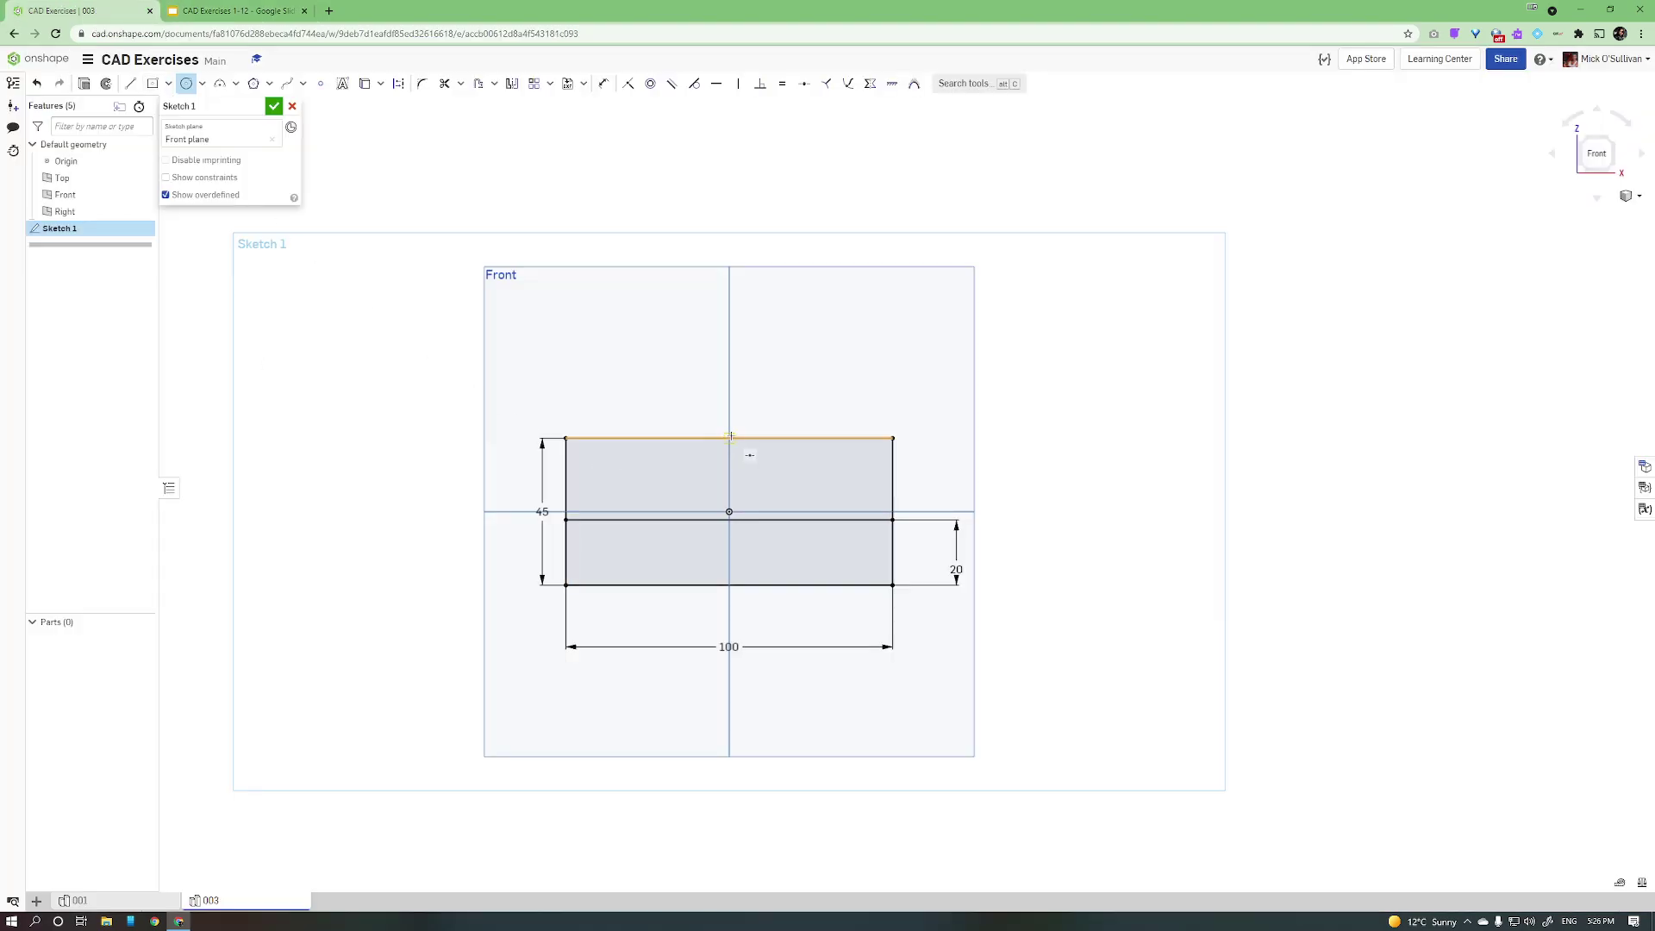
left_click(729, 512)
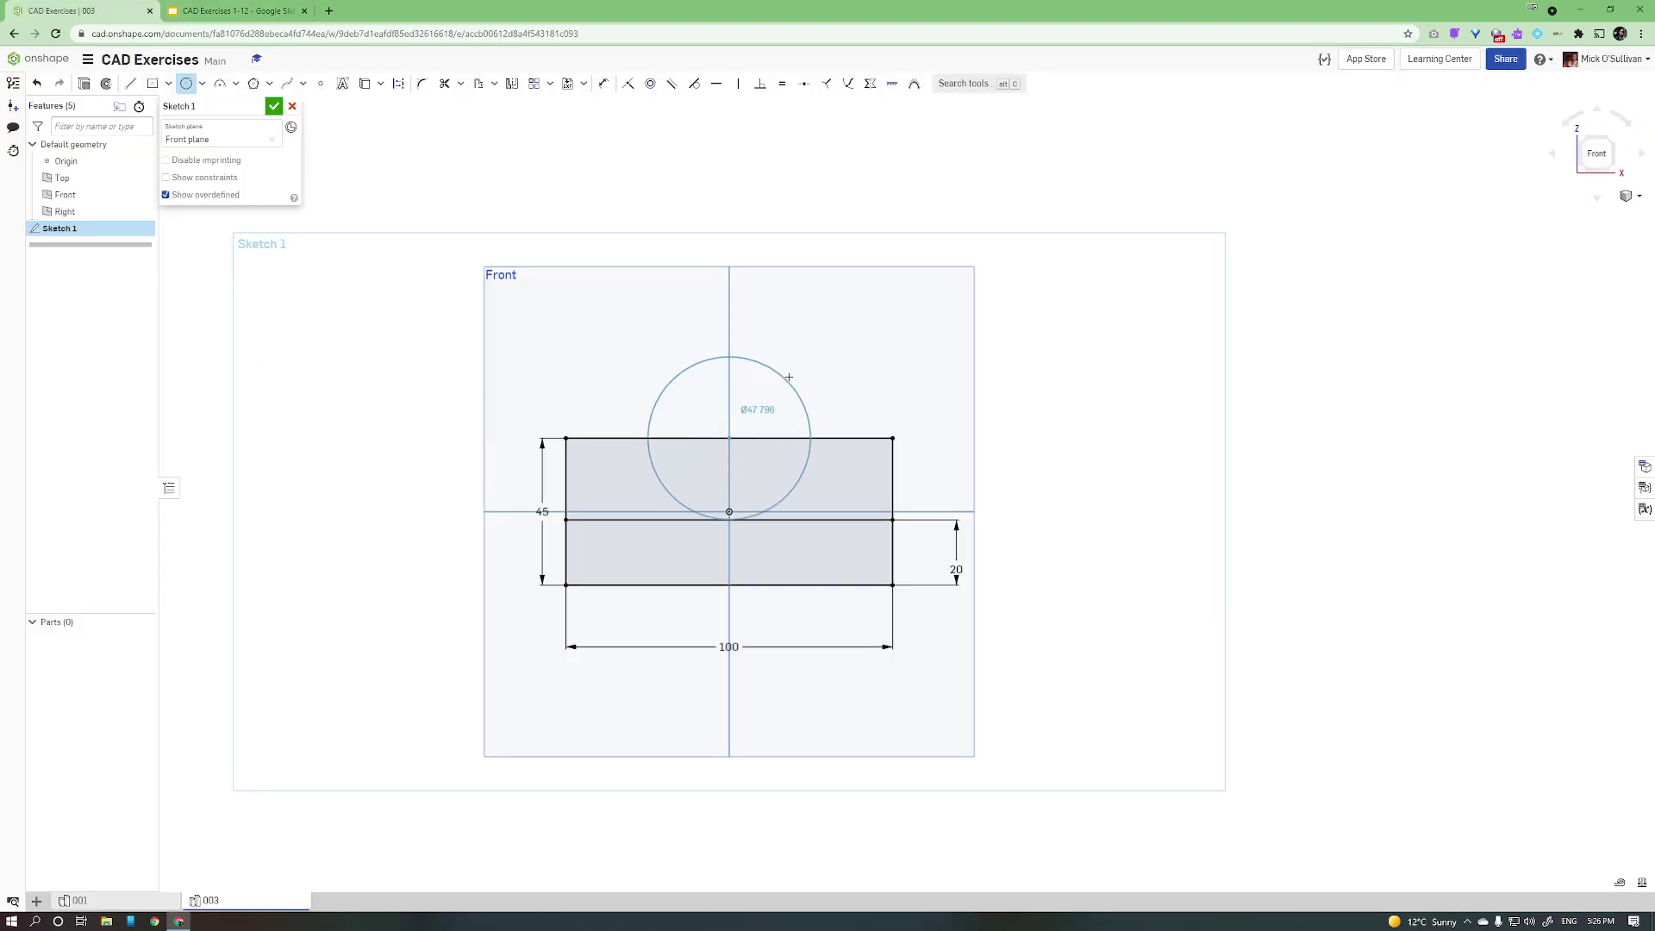
type("50")
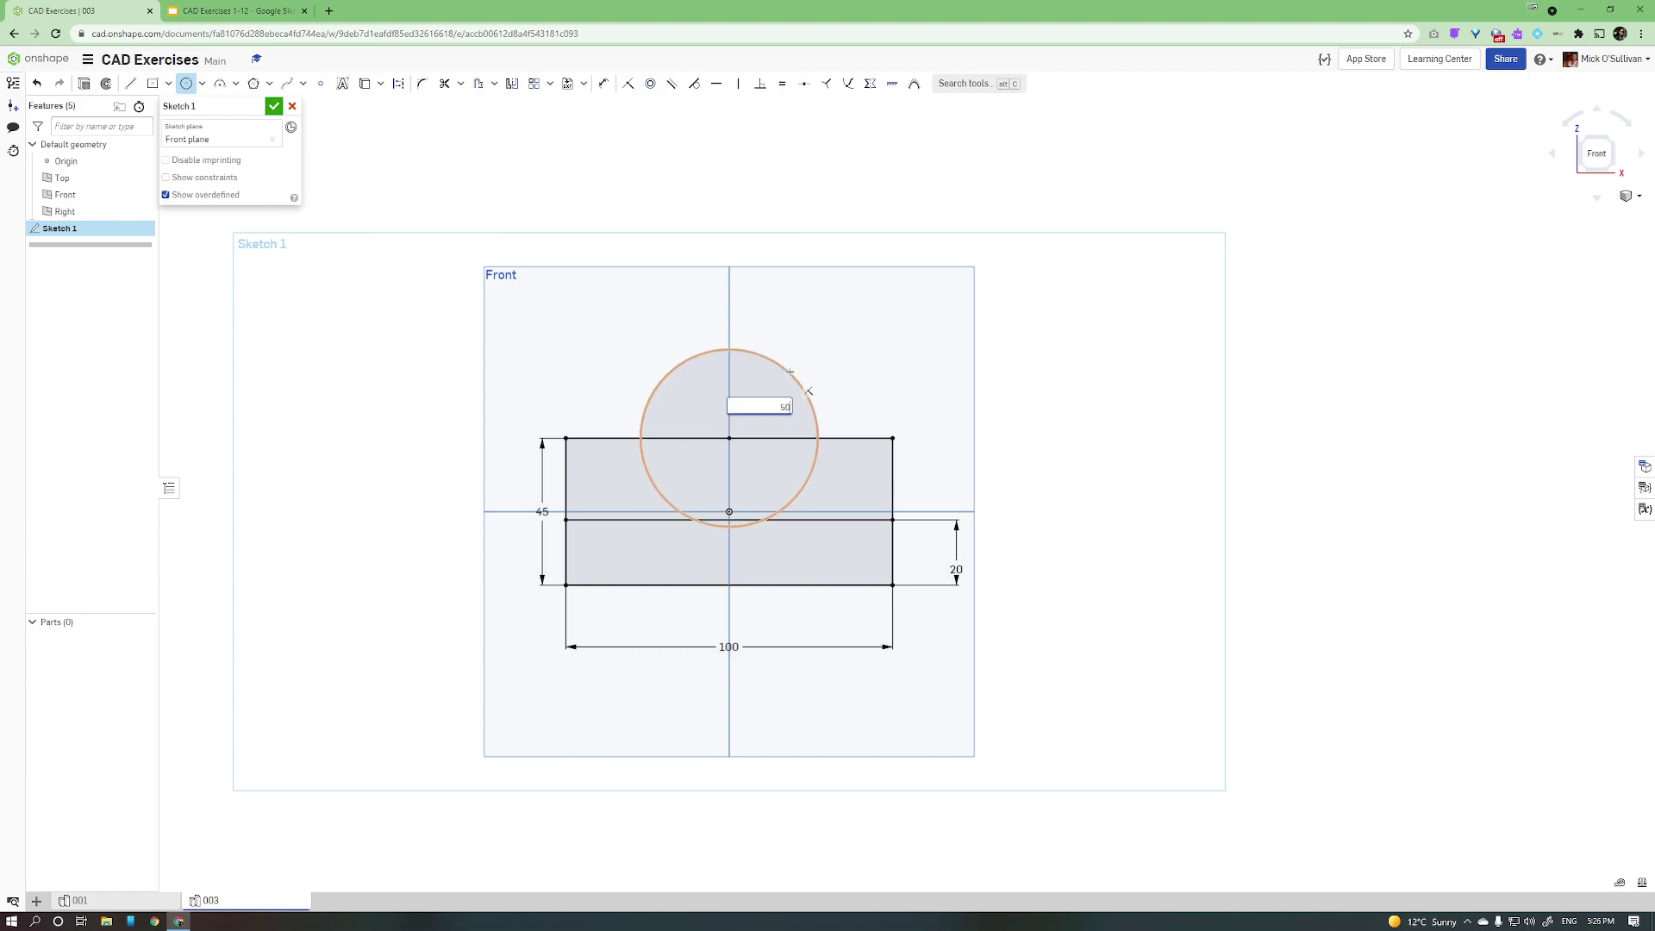
key("Return")
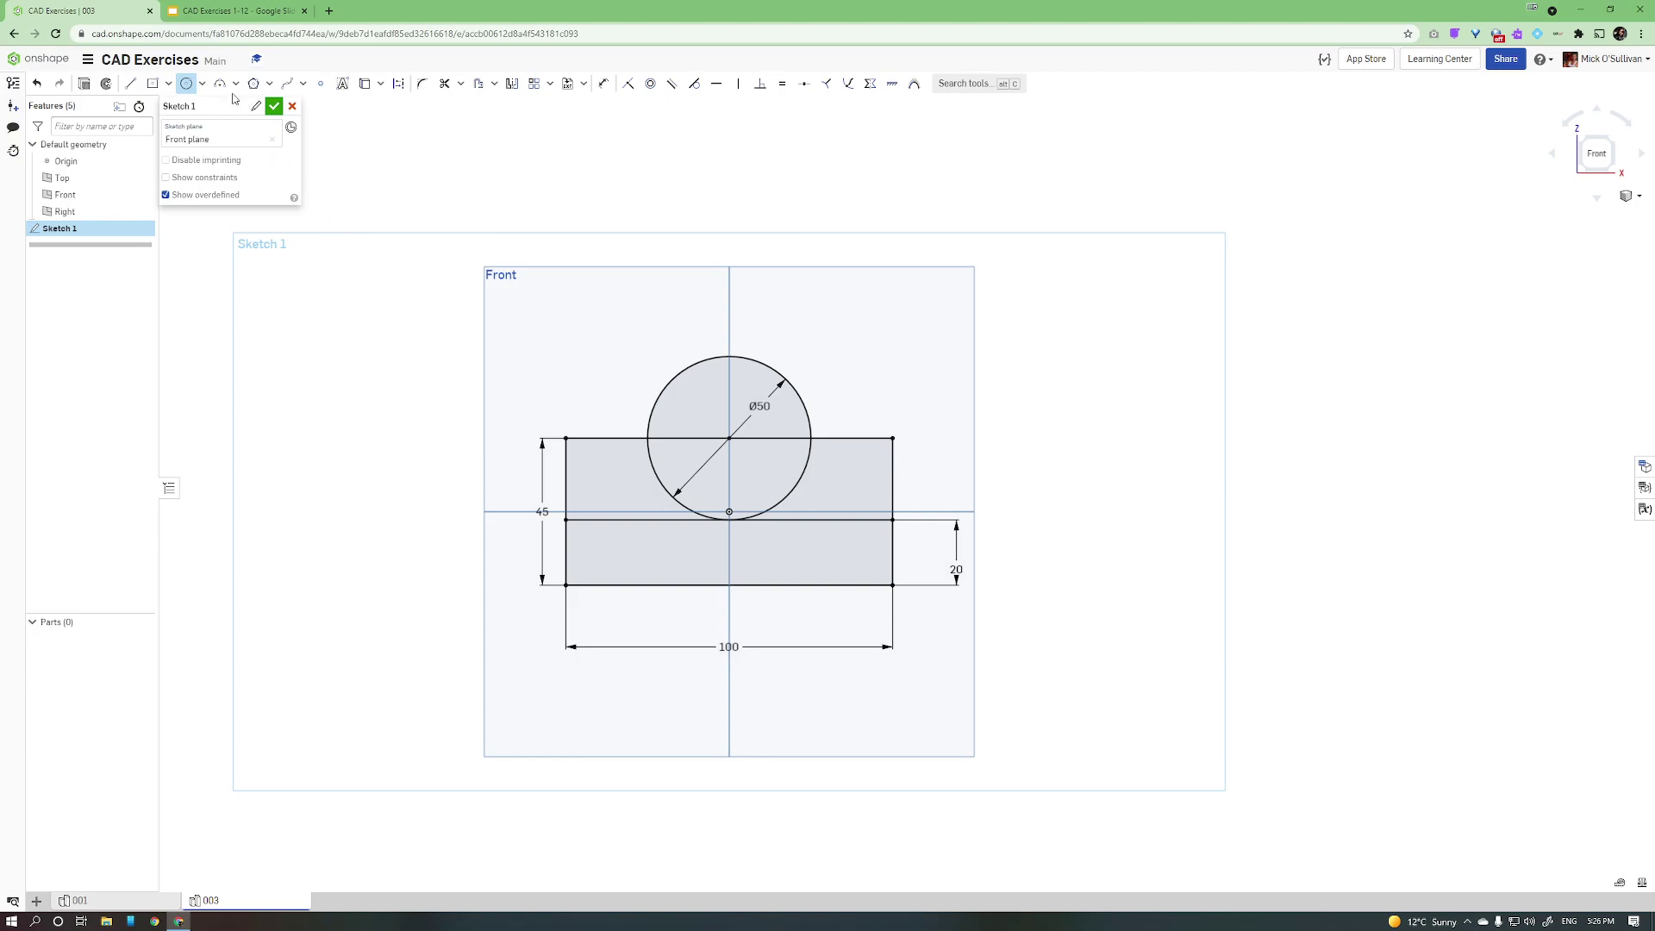
Step: Recheck the ring in the Google Slides drawing, and in Onshape offset the 50 mm circle inward by 5 mm
left_click(231, 11)
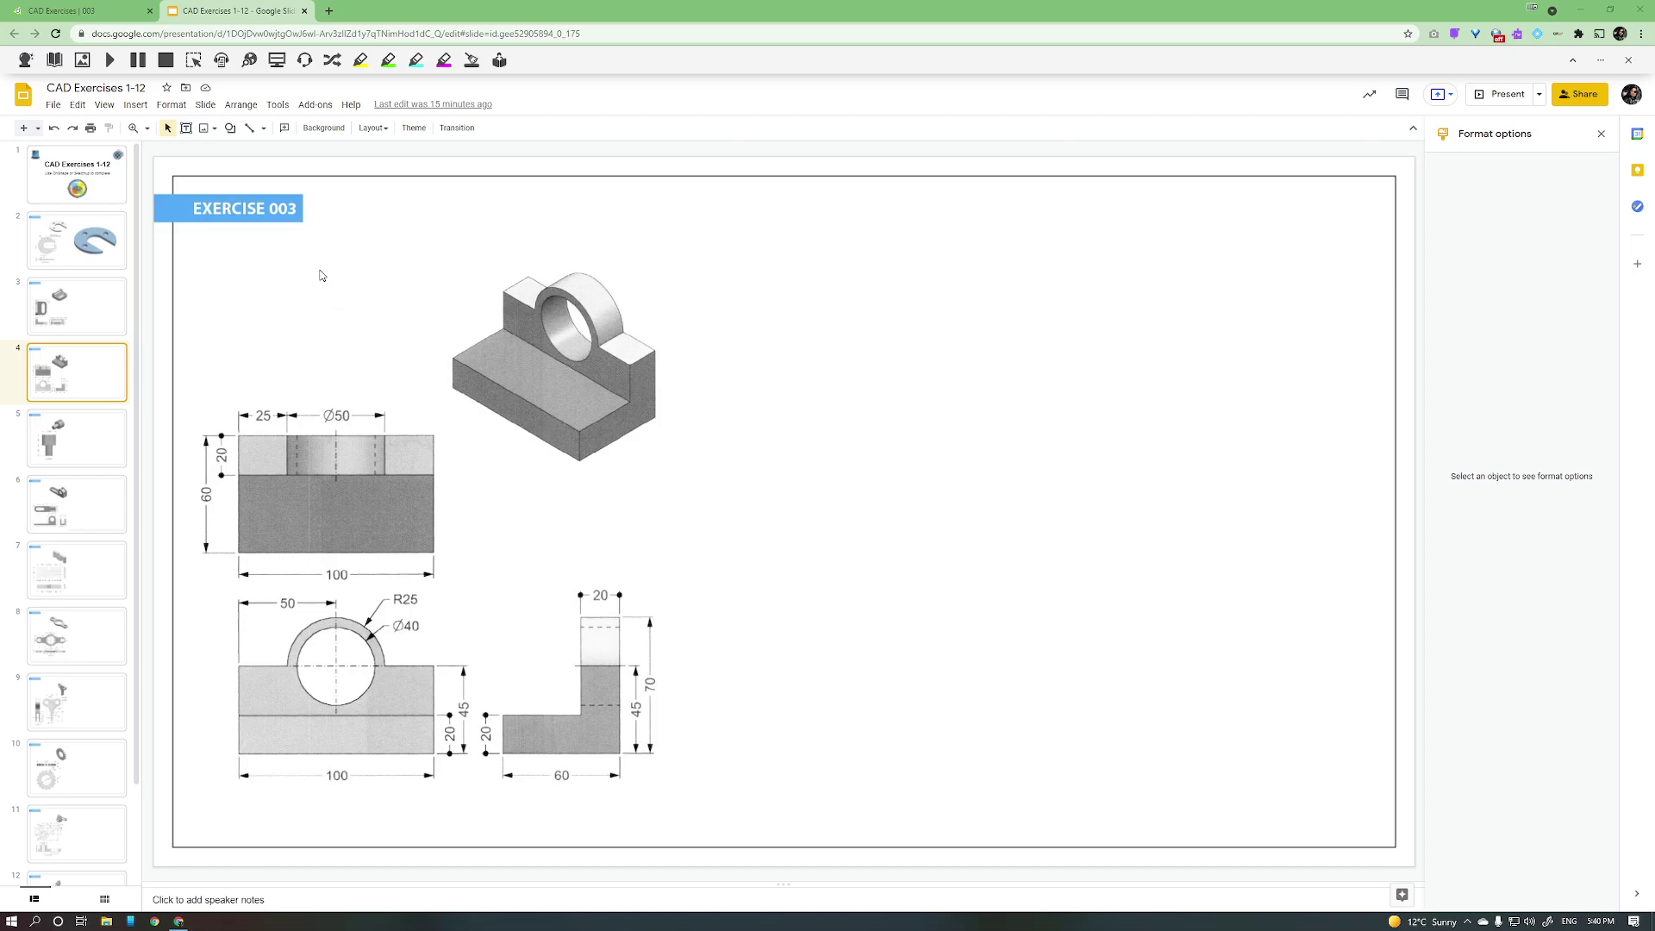
left_click(100, 17)
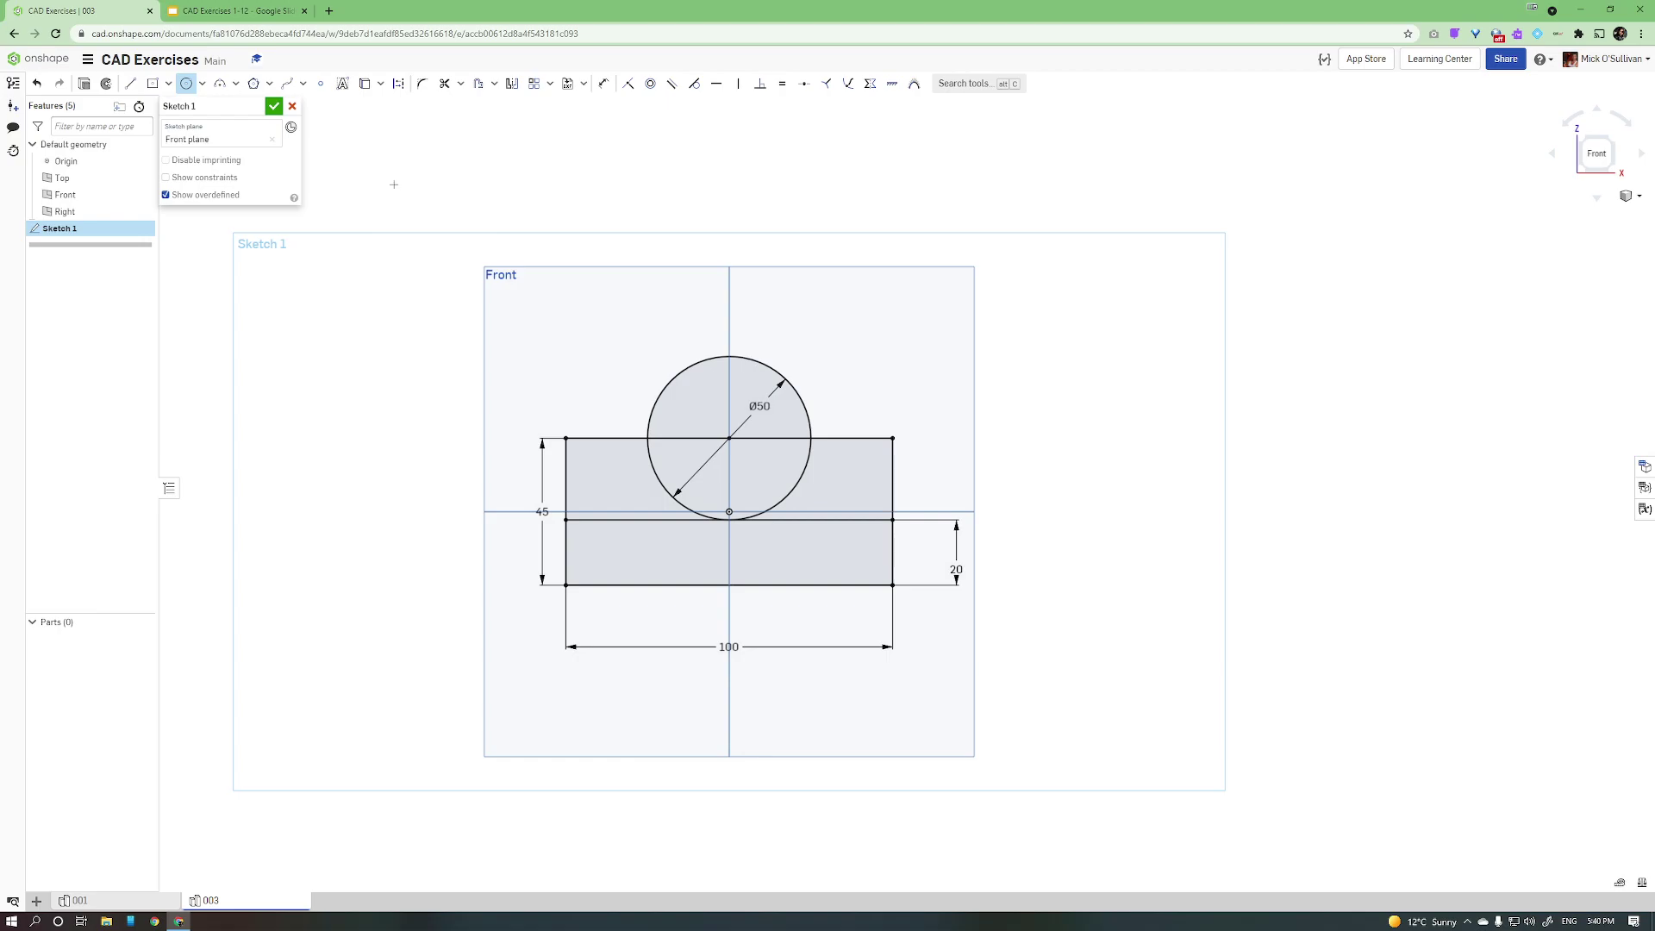
left_click(476, 87)
left_click(682, 402)
left_click_drag(593, 432, 670, 439)
left_click(703, 417)
type("5")
key("Return")
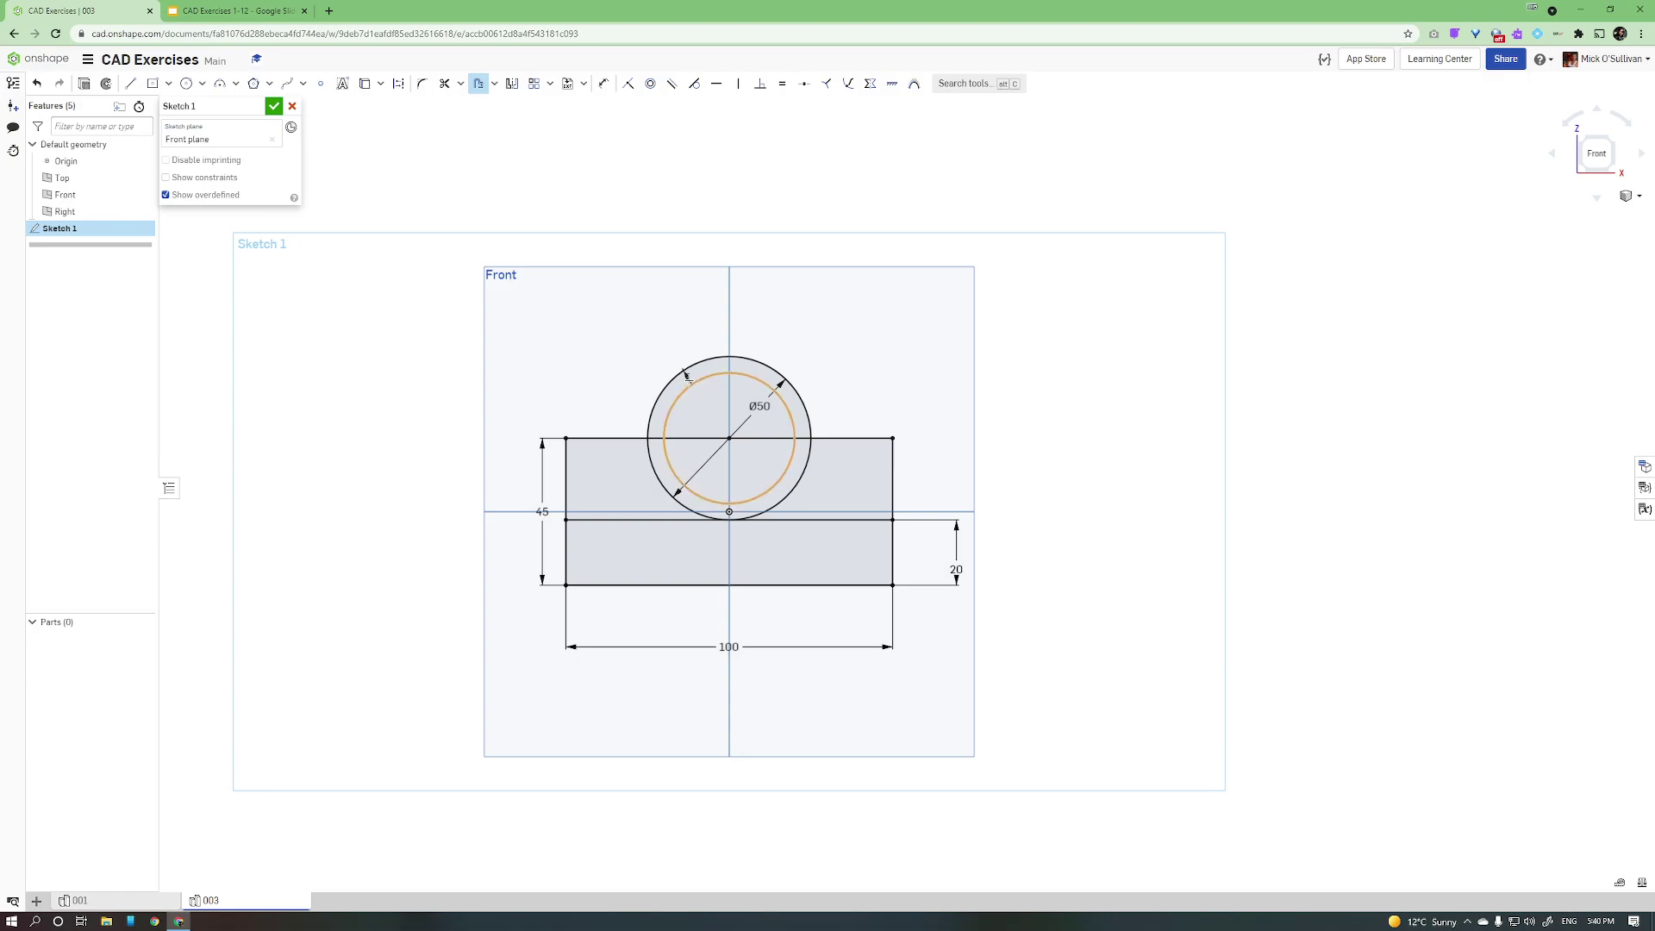
Step: Try a 55 mm diameter on the outer circle to test the offset, and restore it to 50 mm
scroll(686, 377, "up", 5)
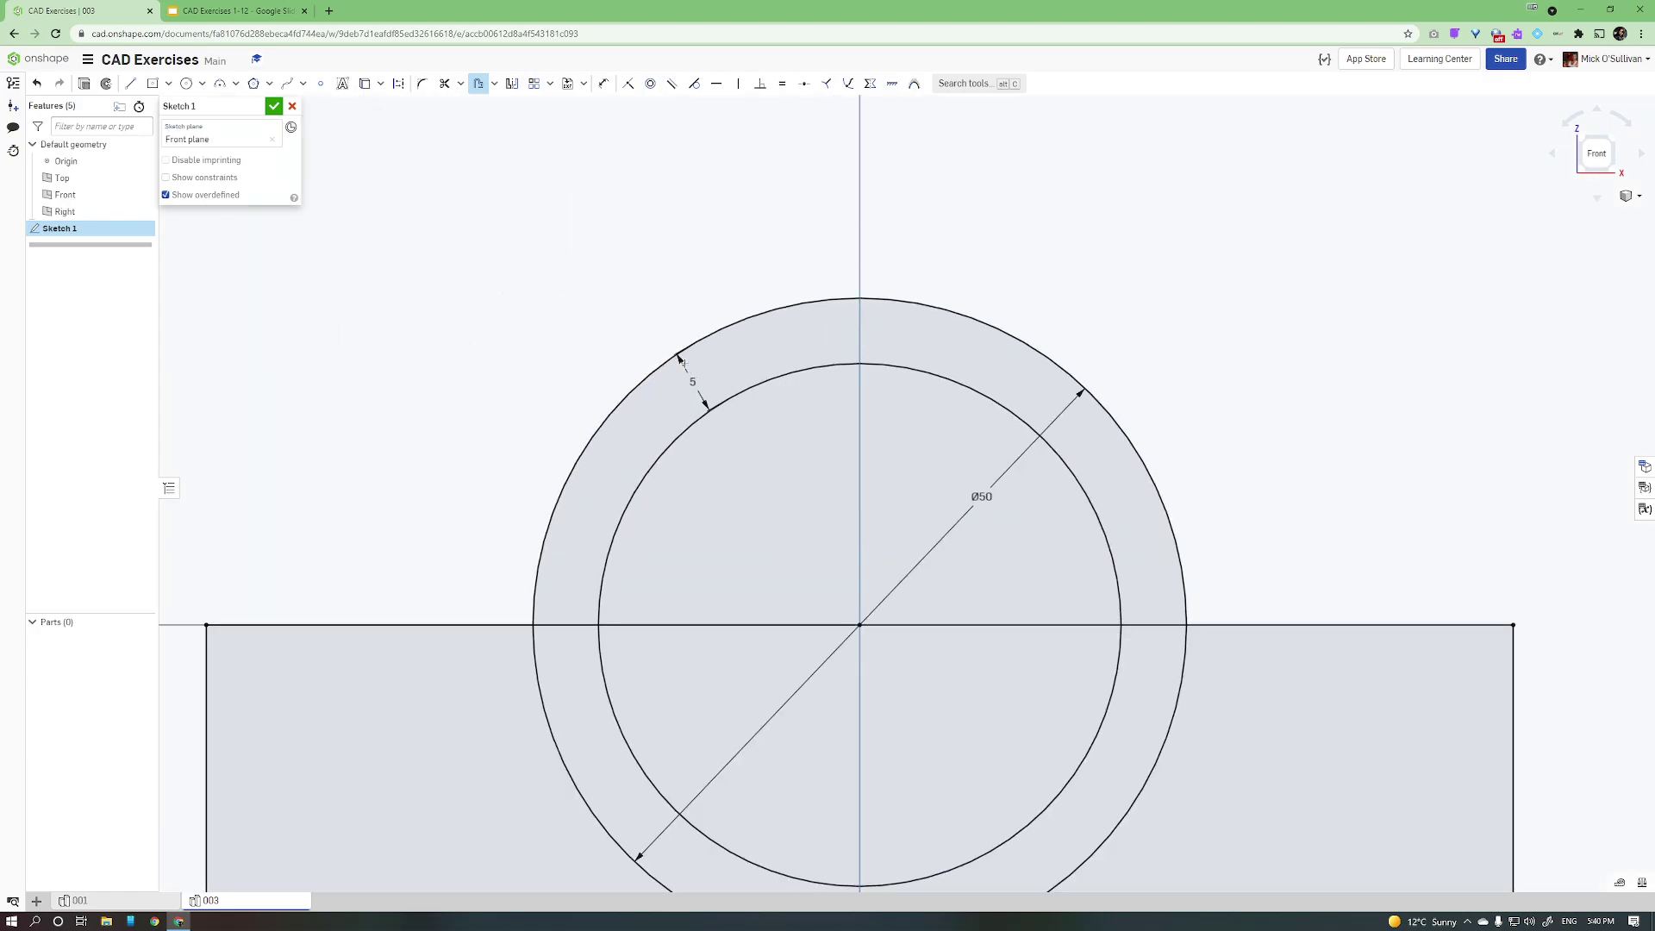
scroll(853, 466, "down", 3)
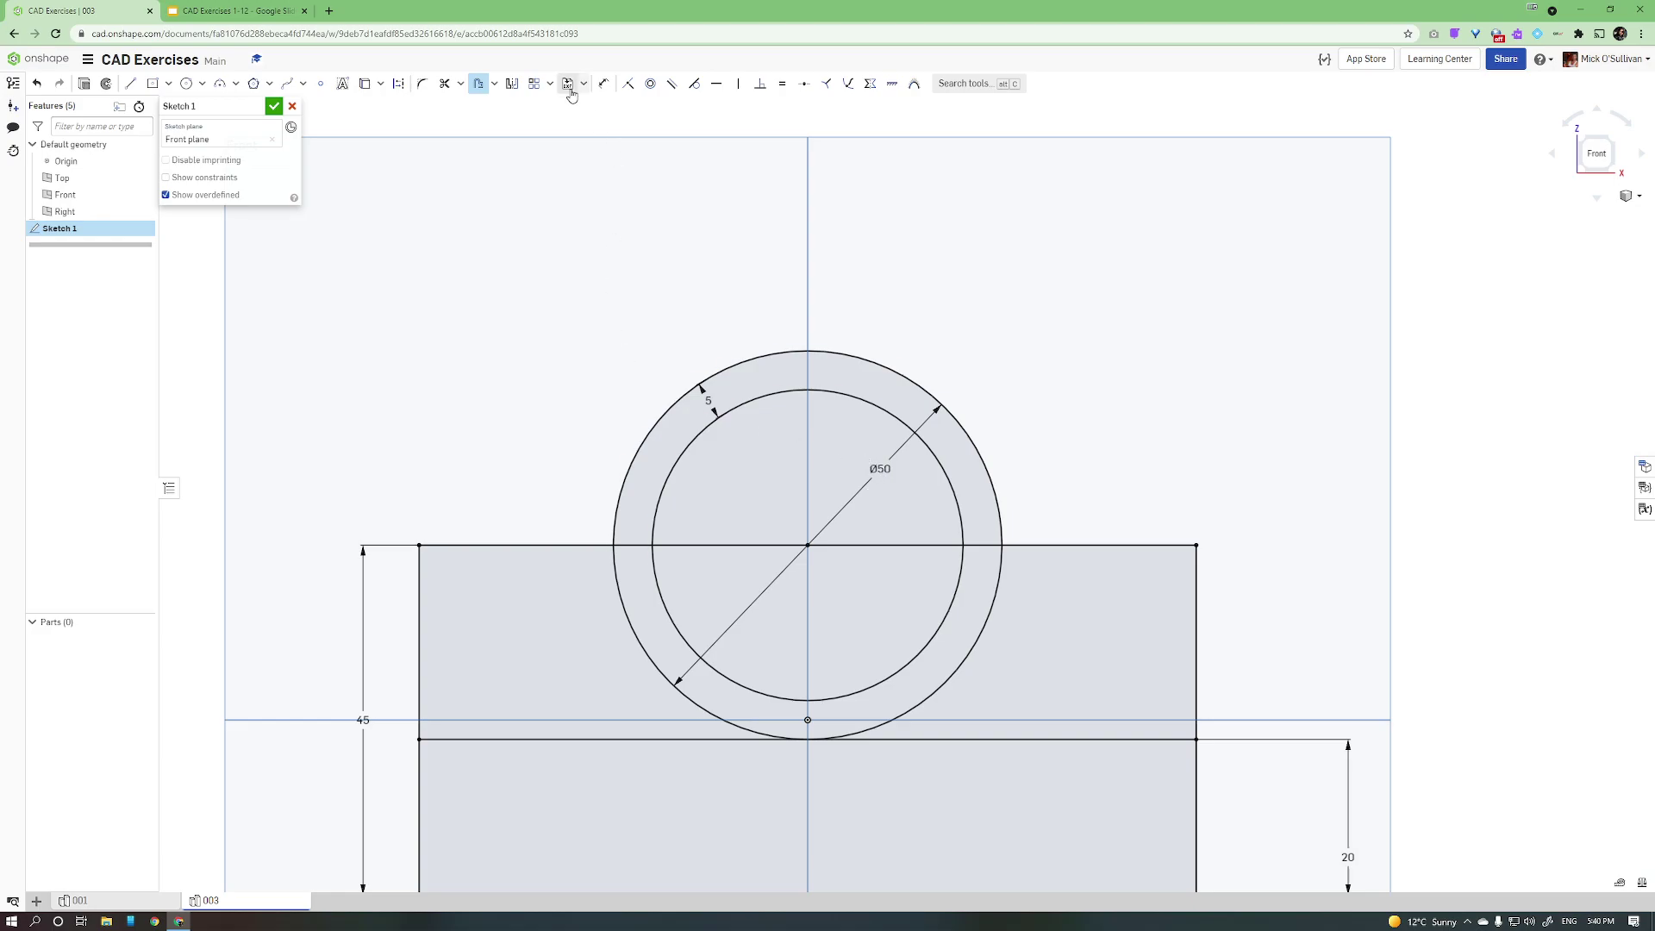
left_click(604, 83)
double_click(879, 468)
type("55")
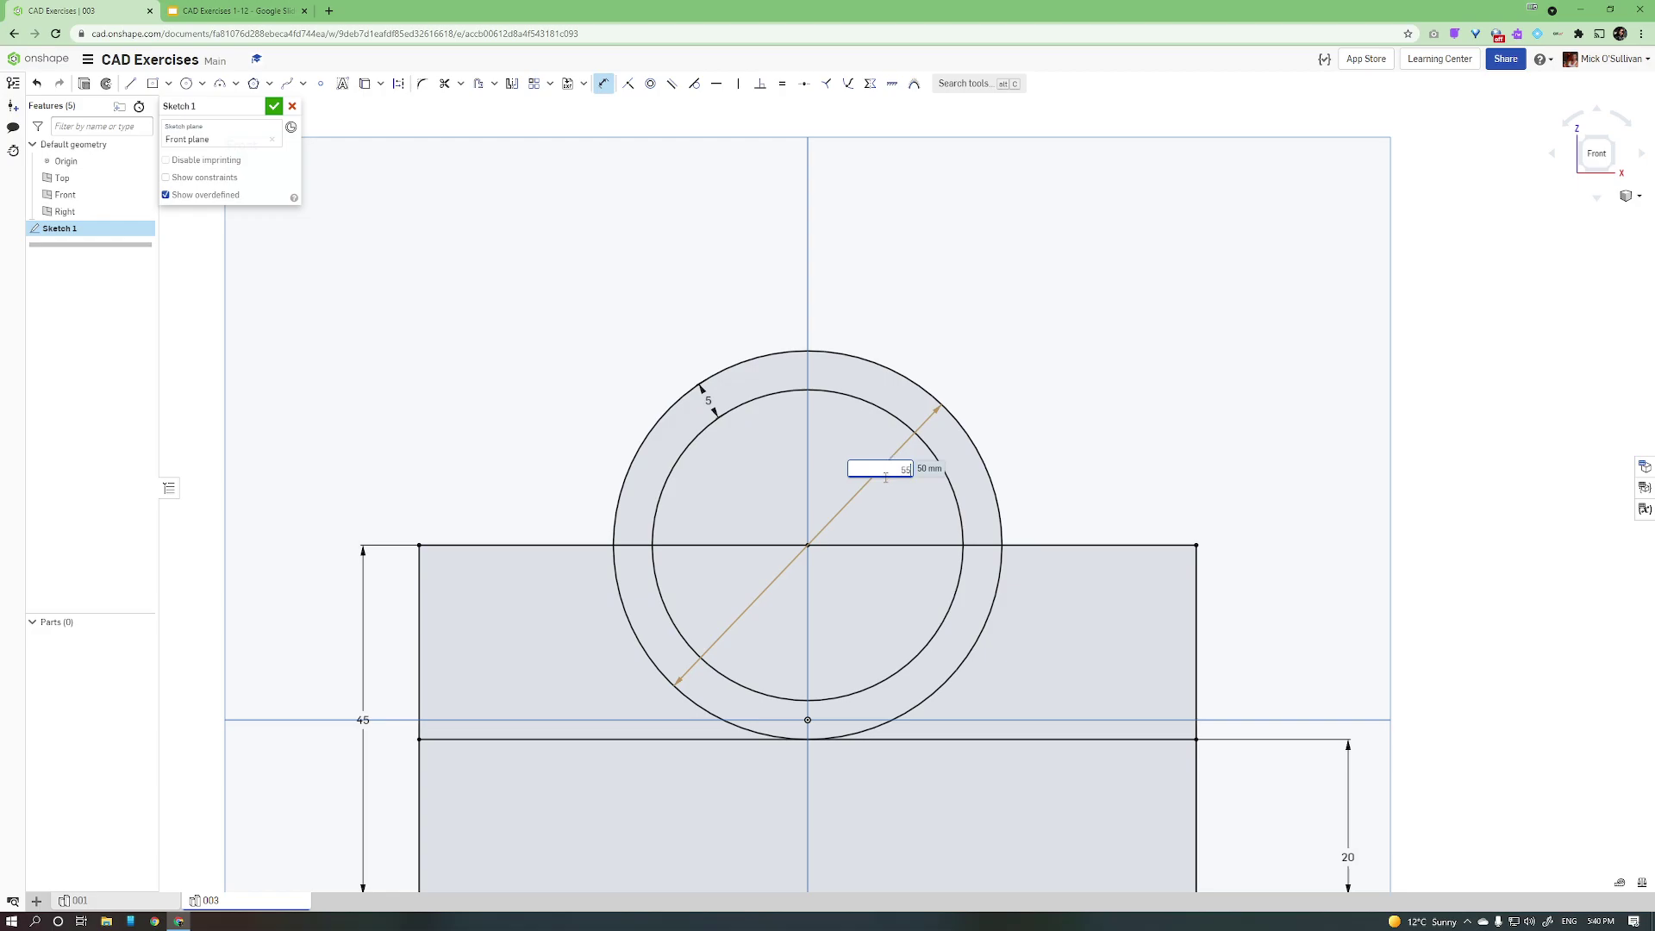
key("Return")
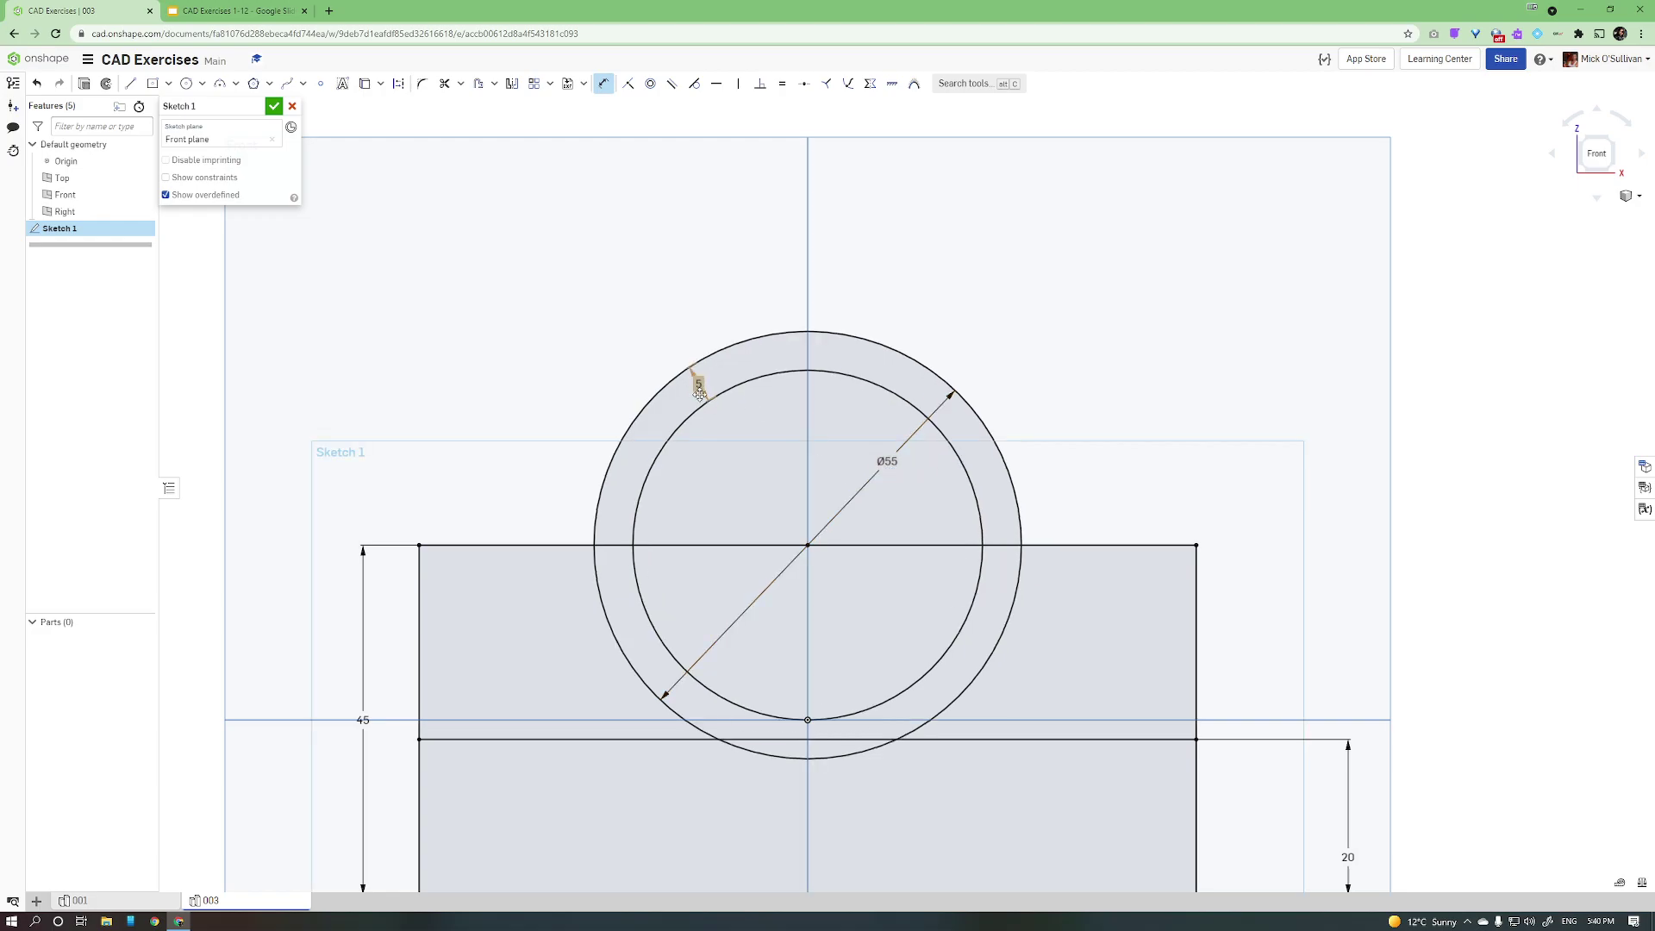
double_click(887, 460)
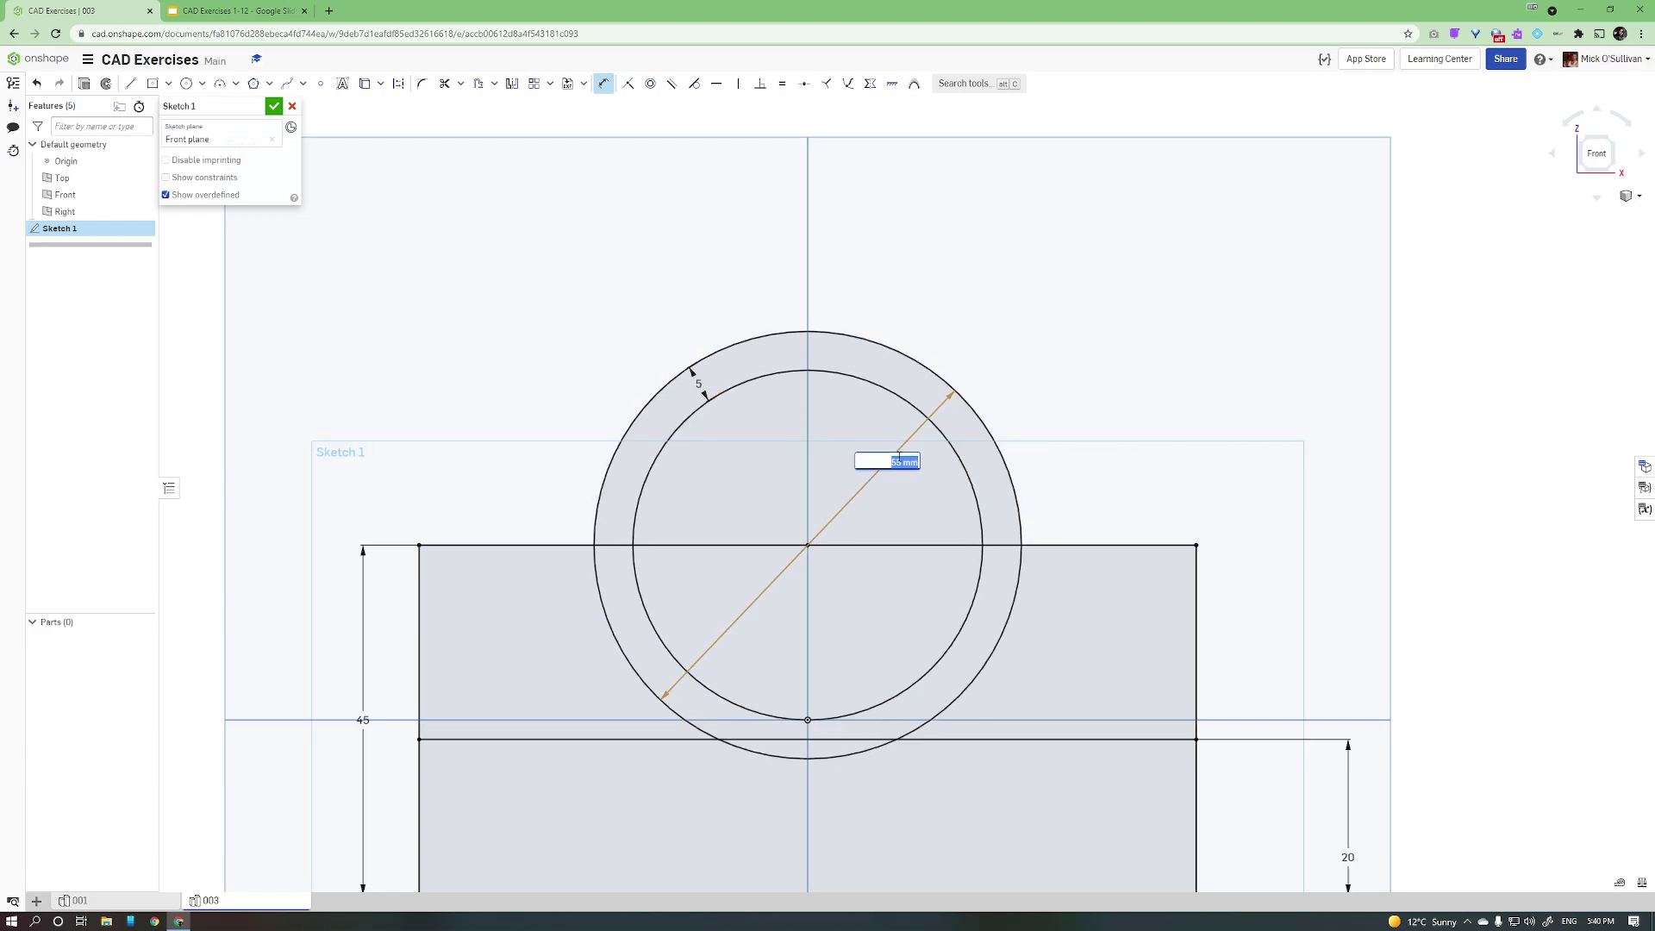
type("50")
key("Return")
Step: Trim away the outer circle's lower half and the rectangle's upper edge inside the ring, and finish the sketch
scroll(898, 456, "down", 3)
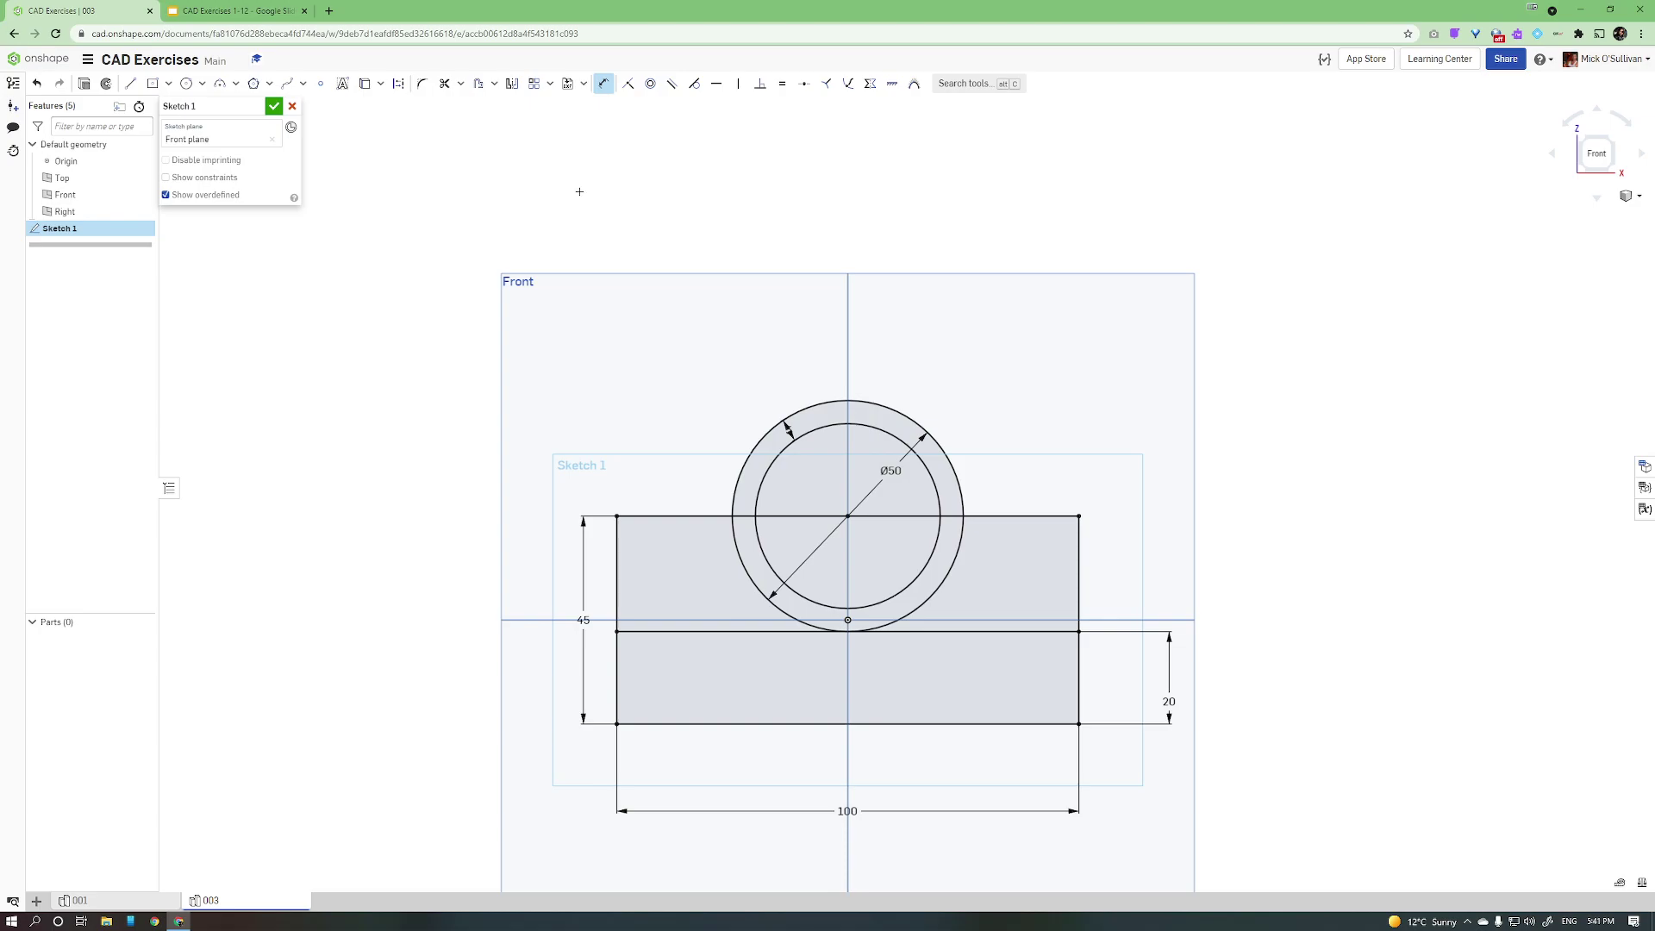
left_click(443, 86)
left_click(736, 540)
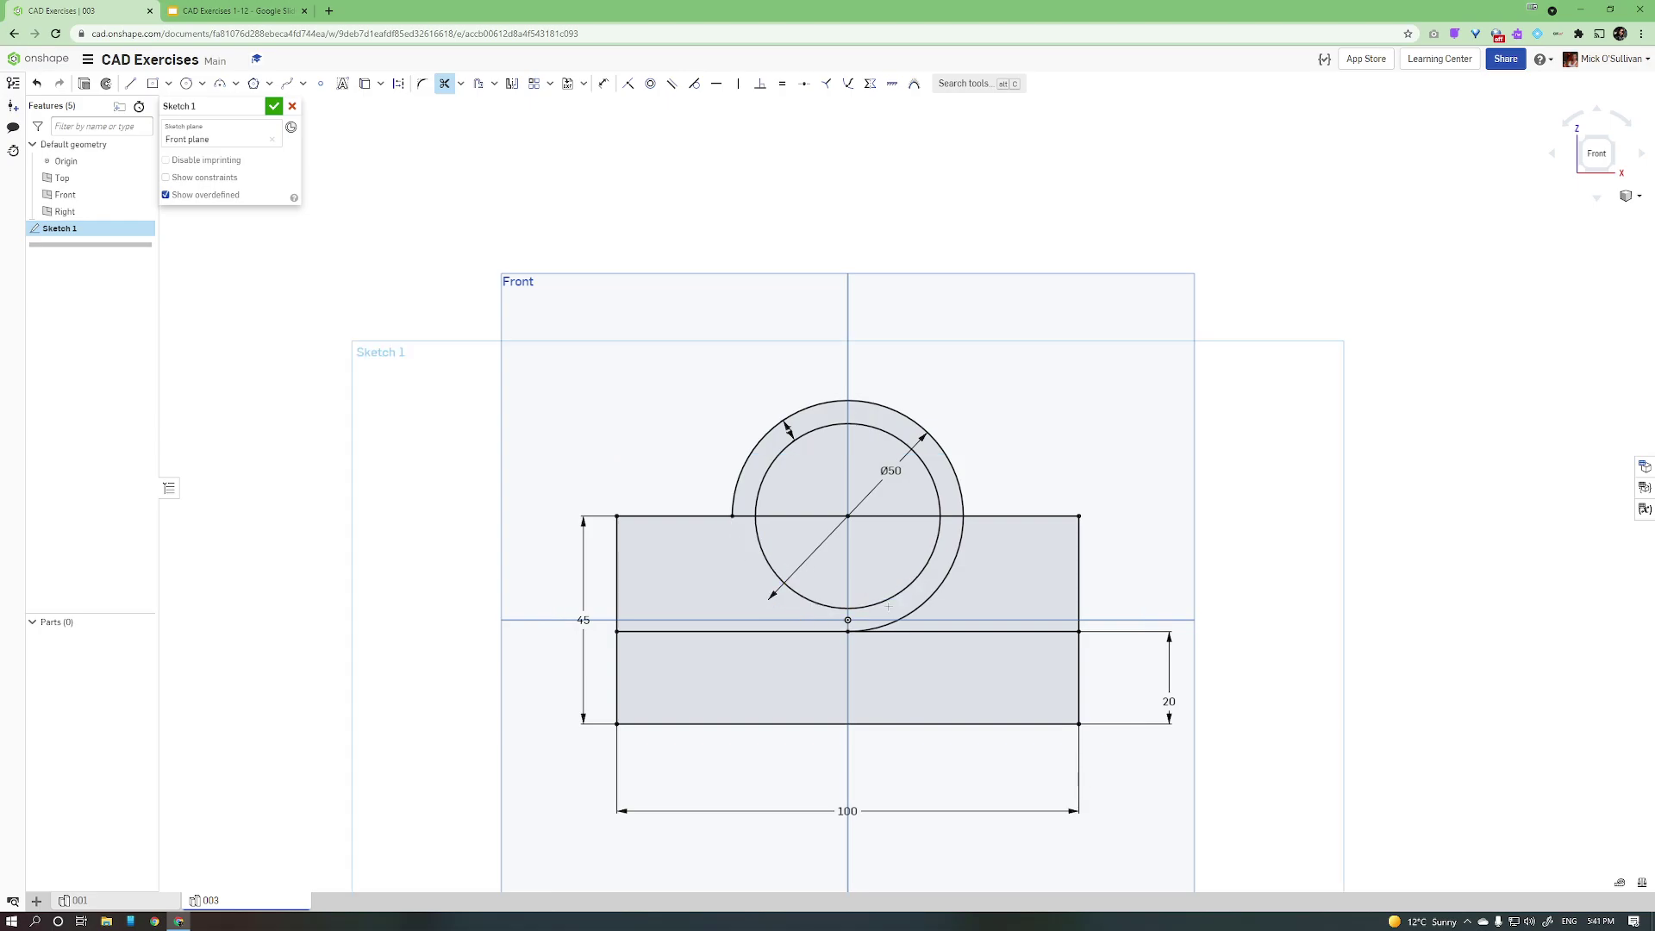
left_click(939, 582)
right_click_drag(970, 554, 911, 572)
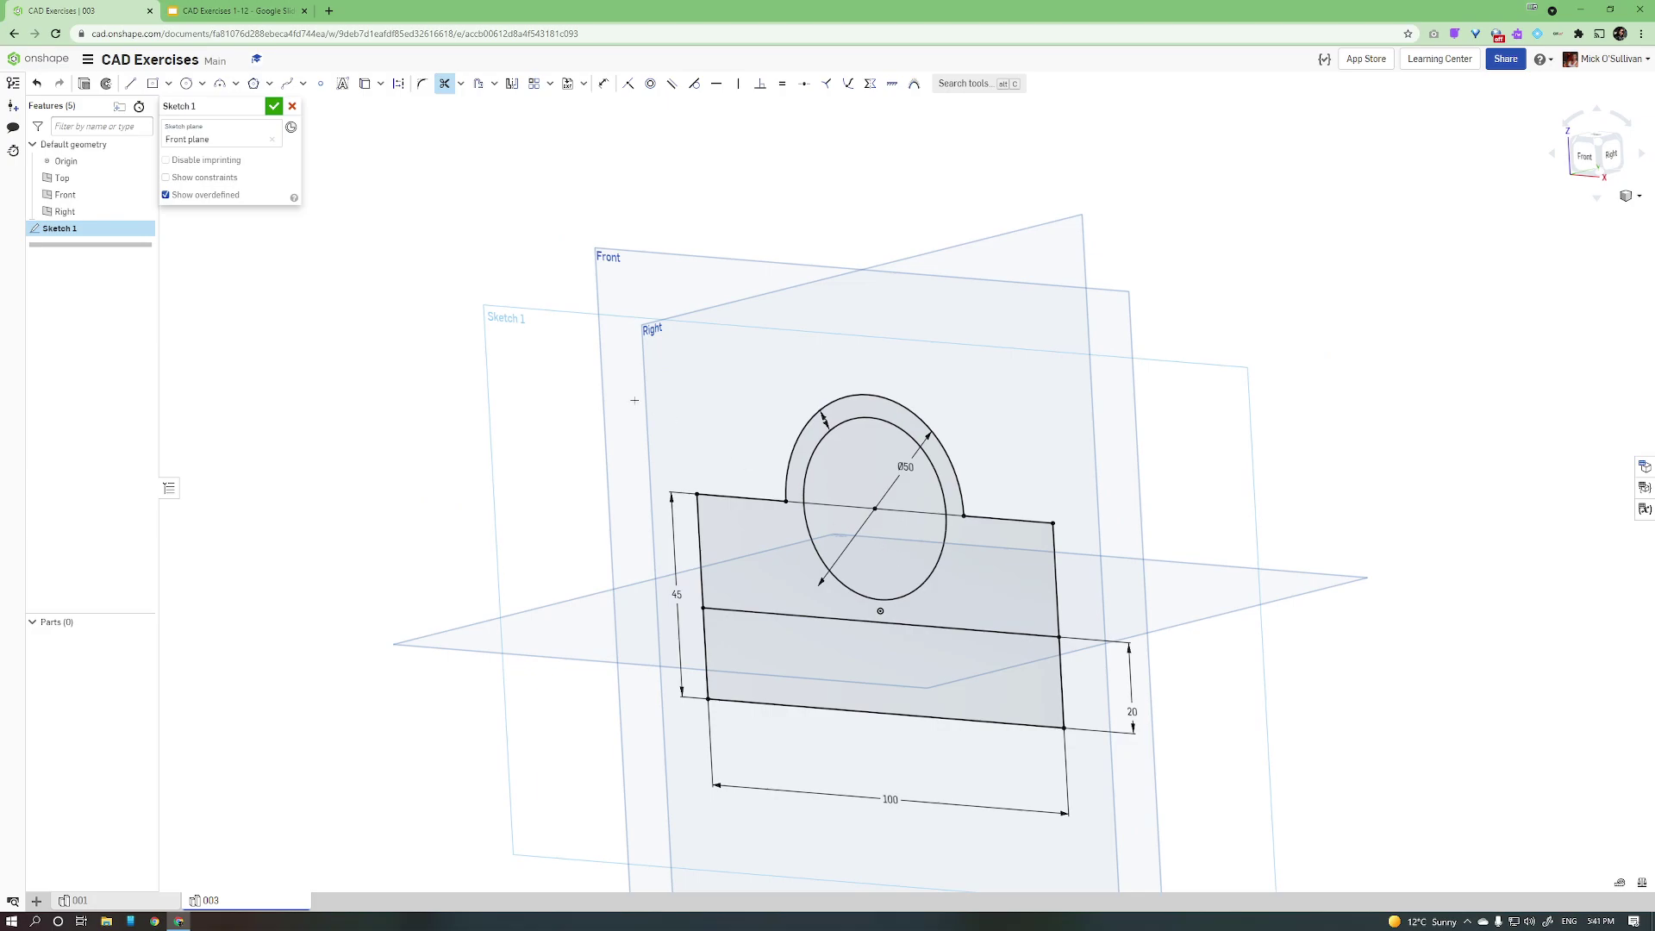
left_click(273, 106)
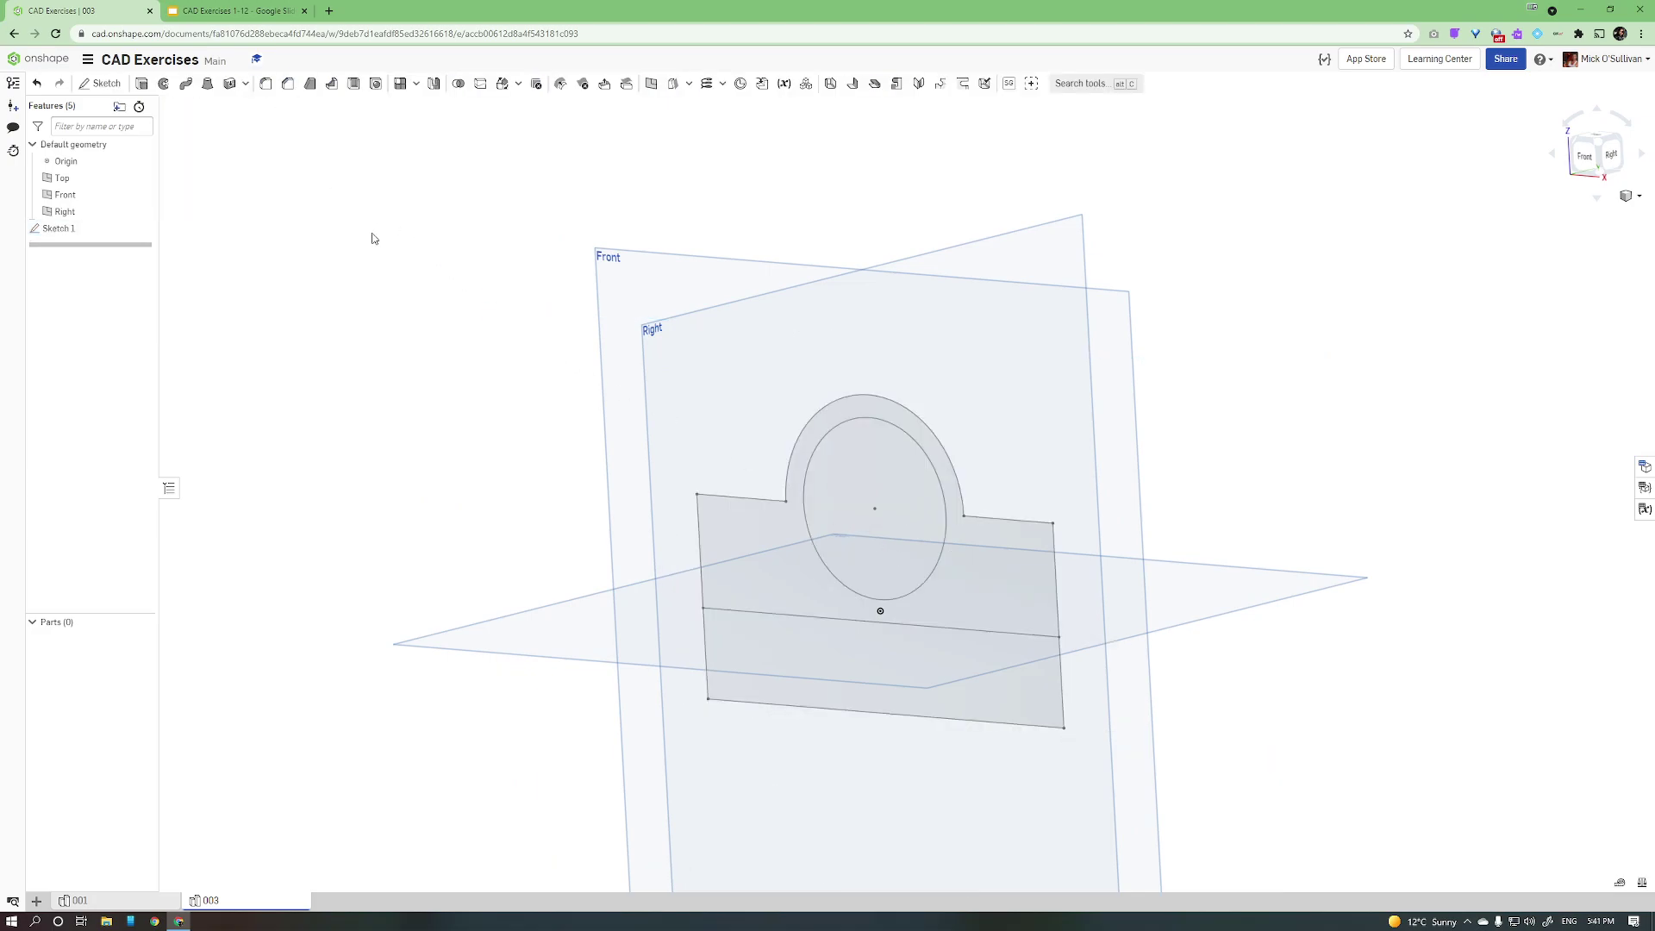
Step: Extrude the lower rectangle 60 mm as a new solid, checking the base depth in the Google Slides drawing
middle_click_drag(399, 270, 417, 236)
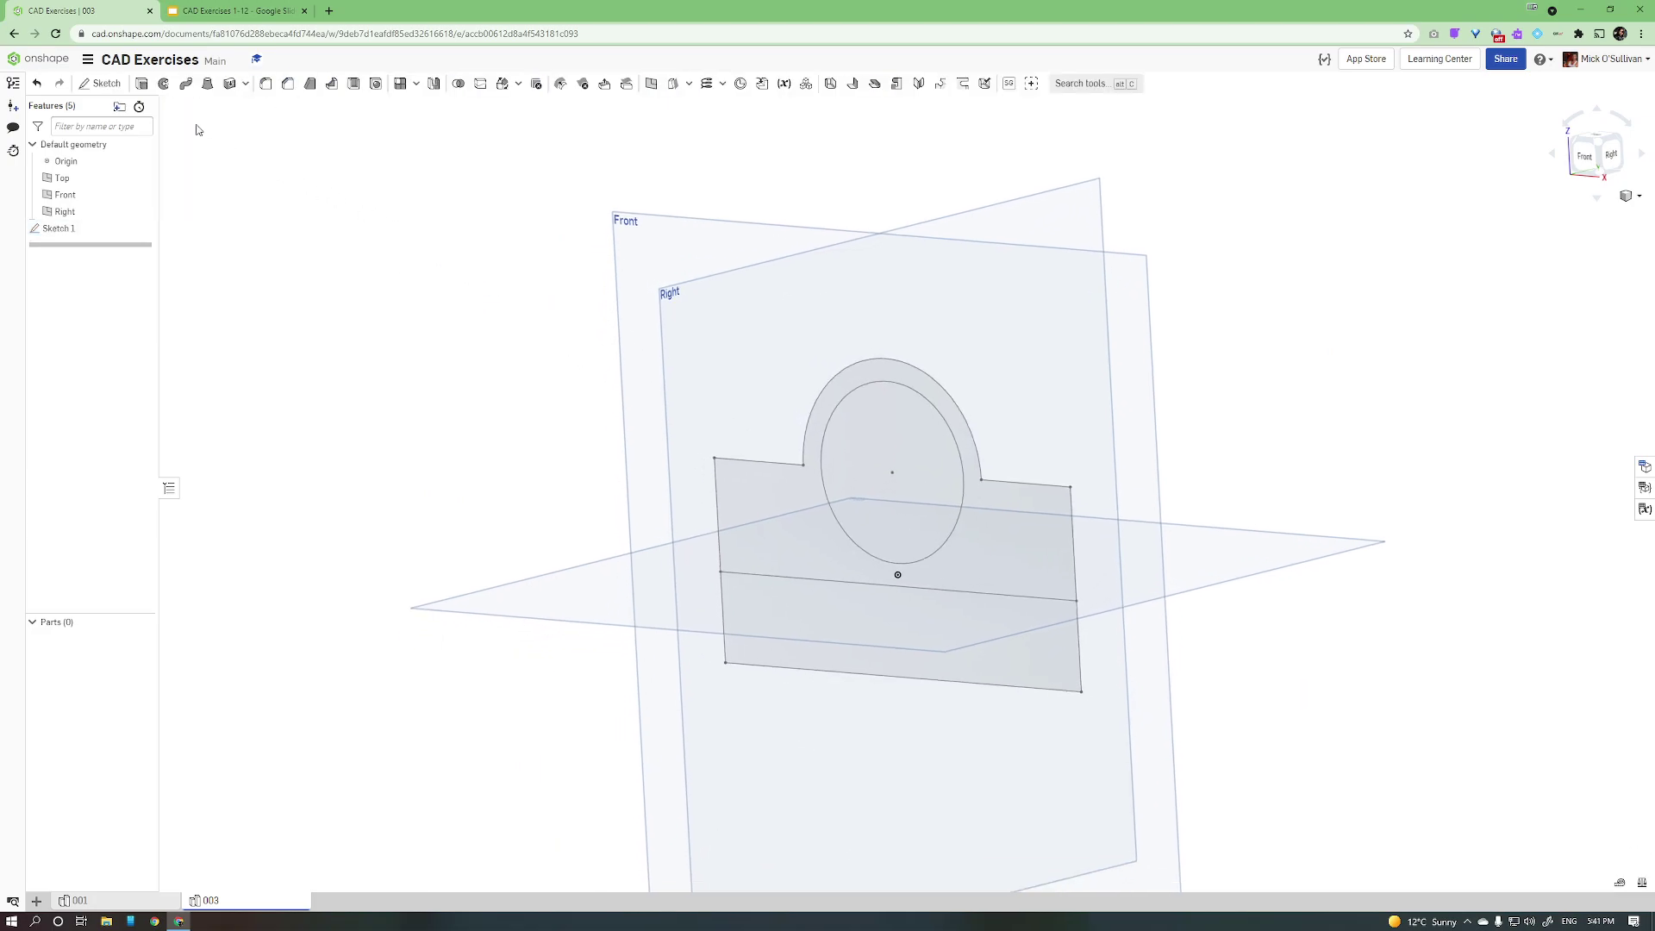
left_click(141, 83)
left_click(748, 603)
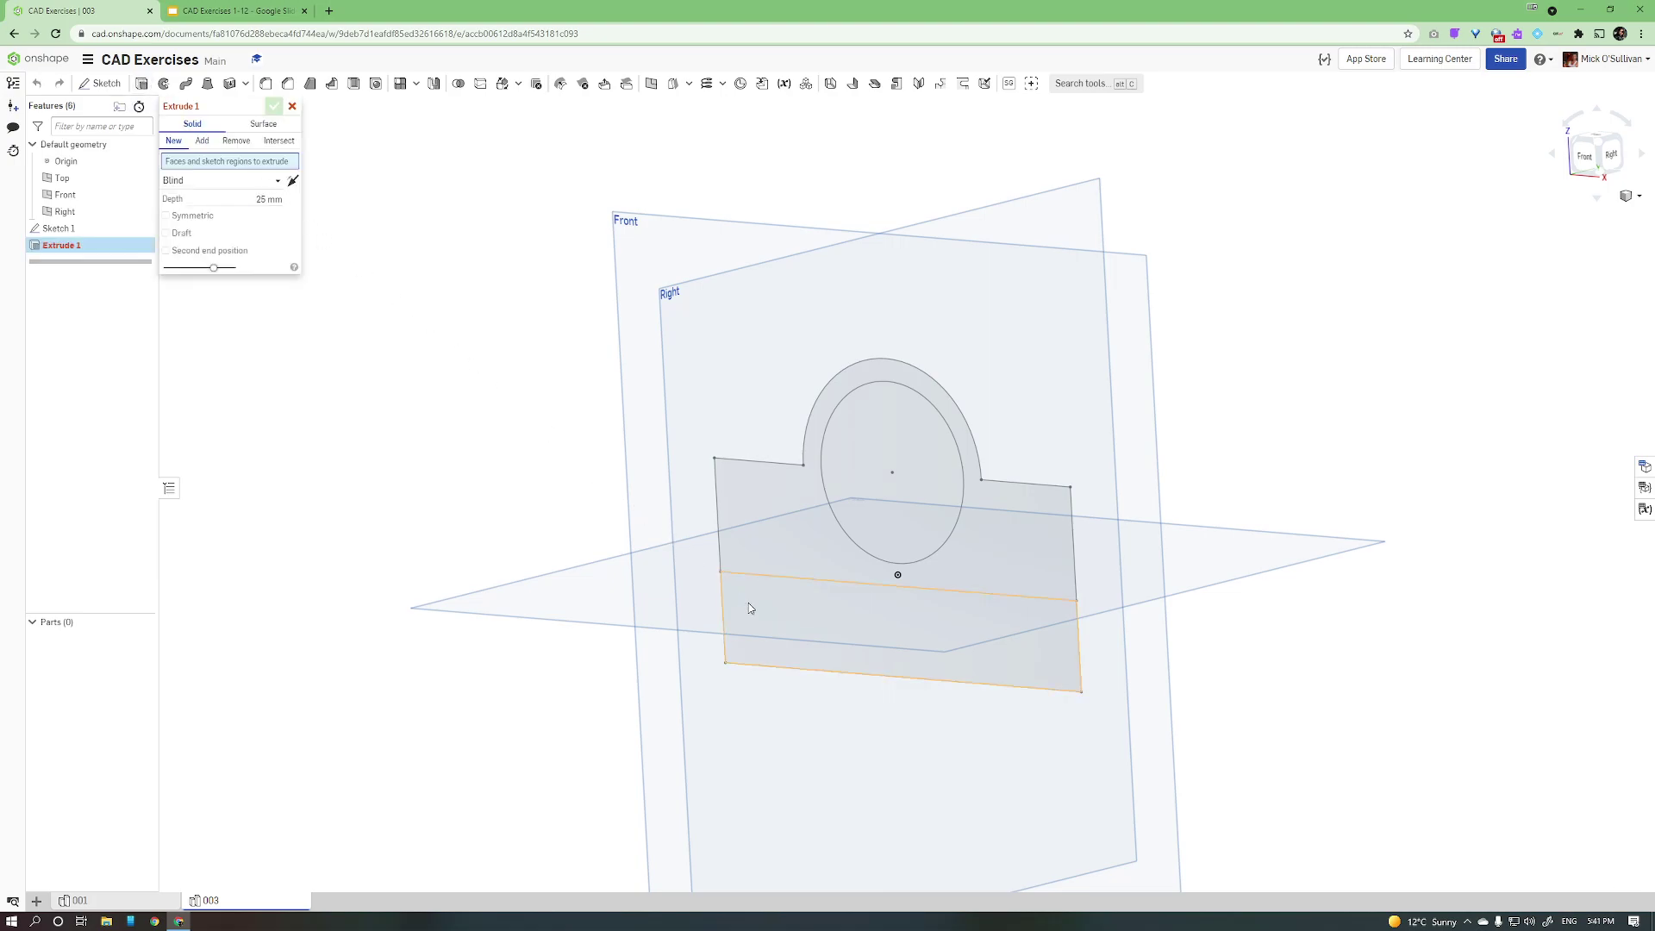
left_click(238, 12)
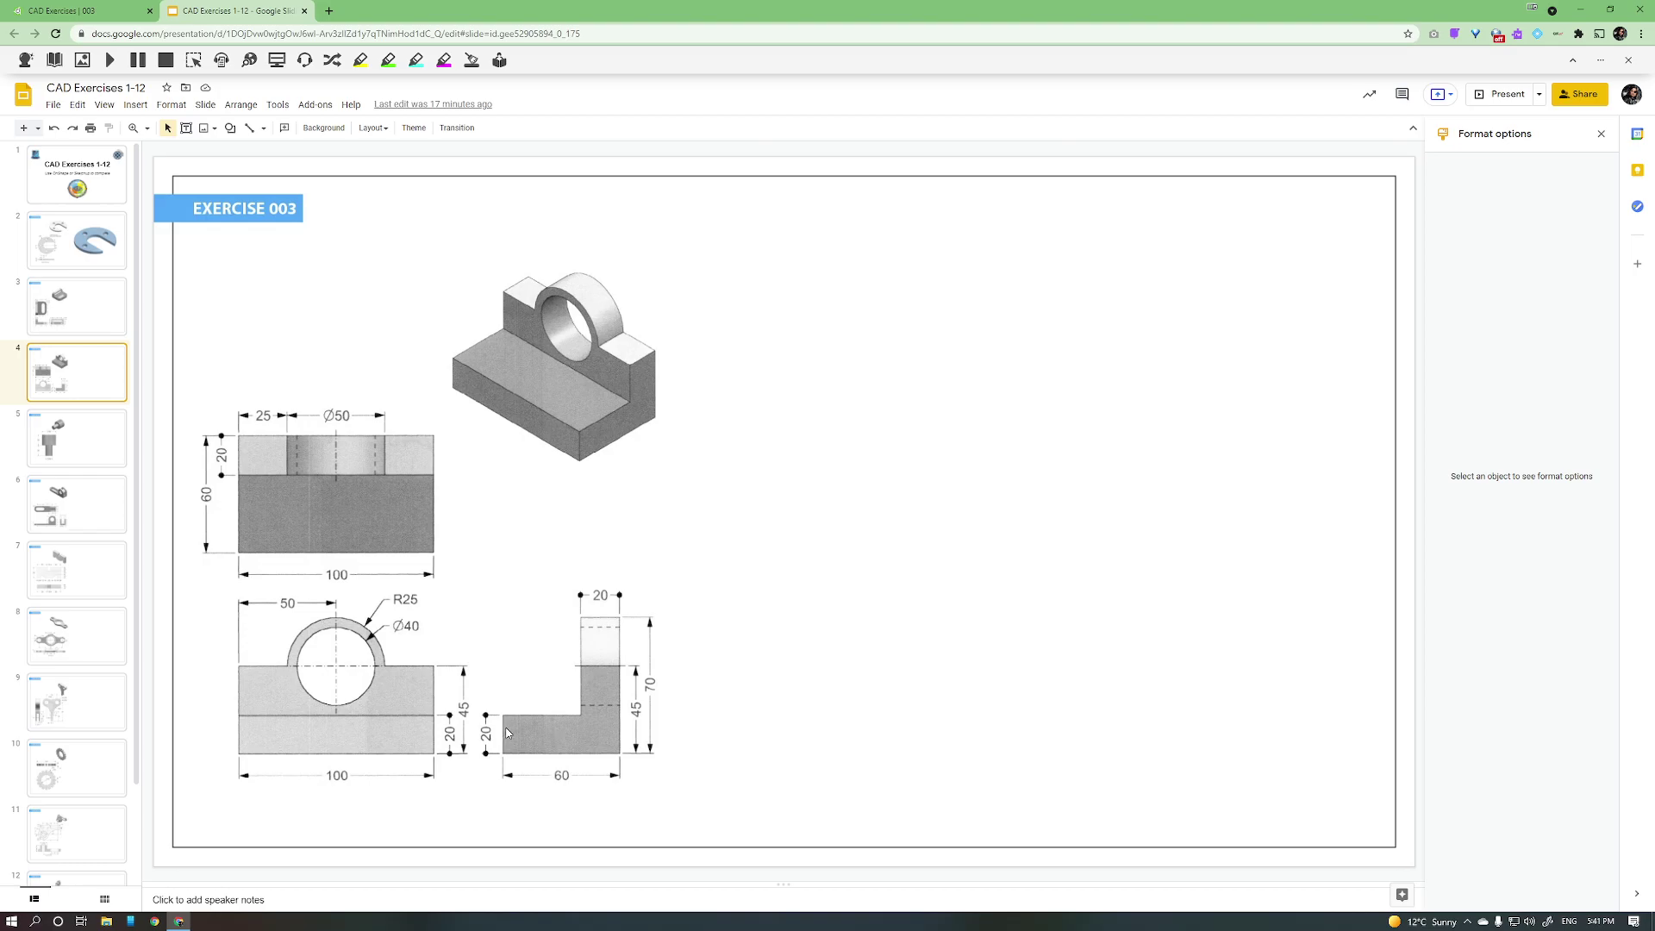
left_click(125, 8)
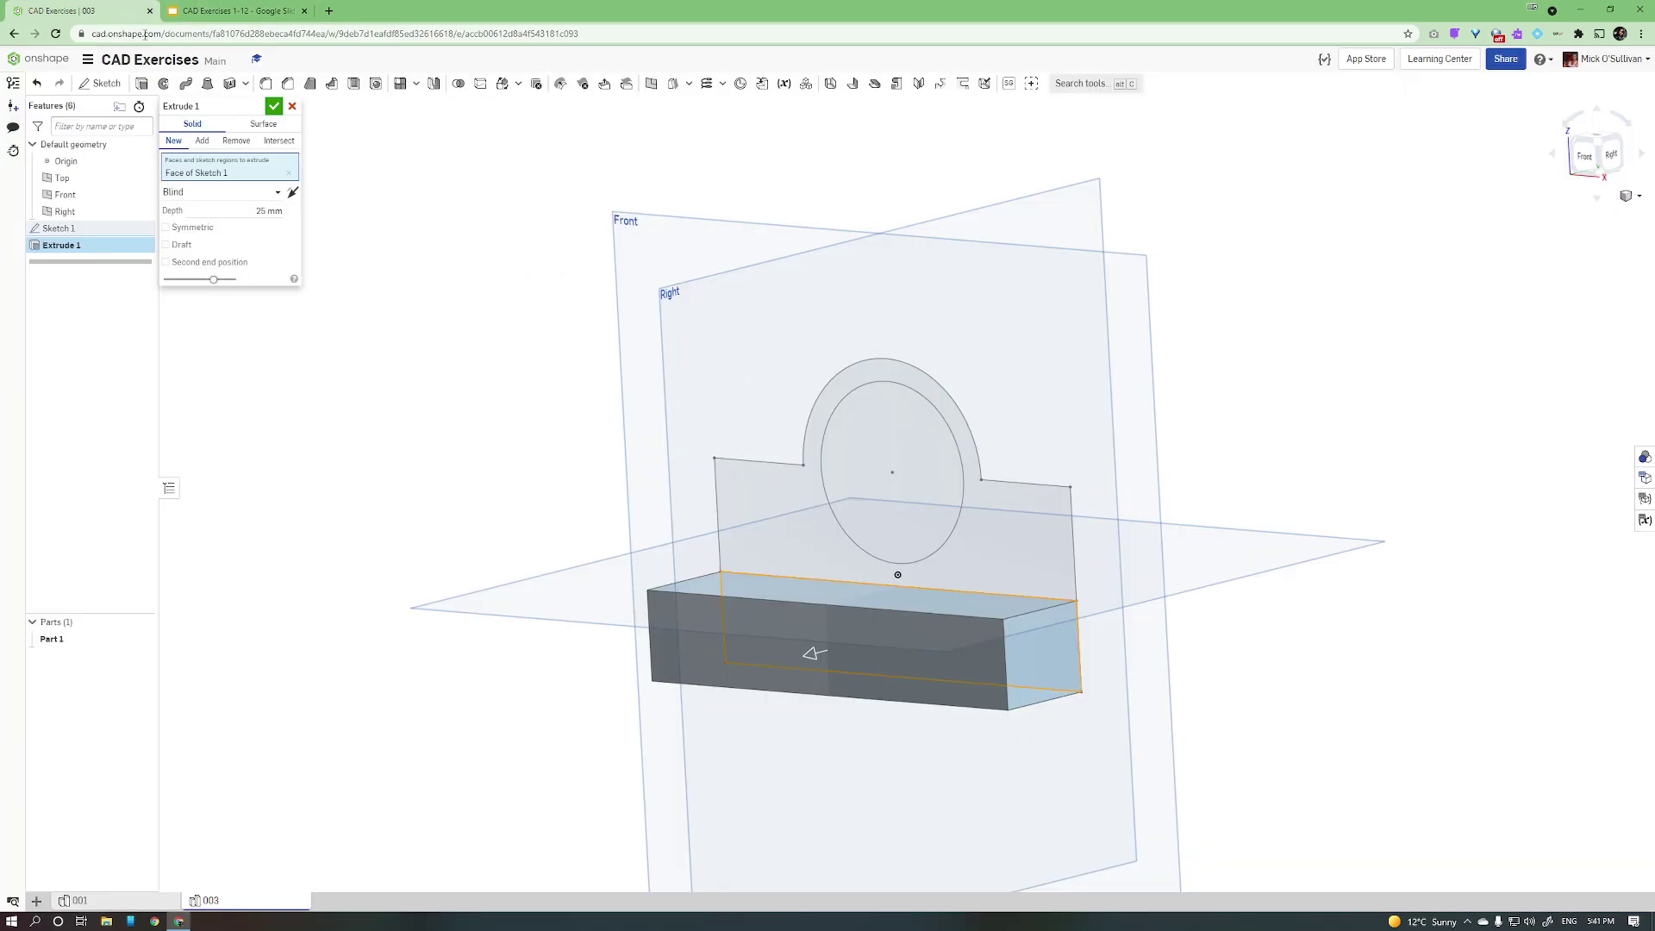
left_click(265, 209)
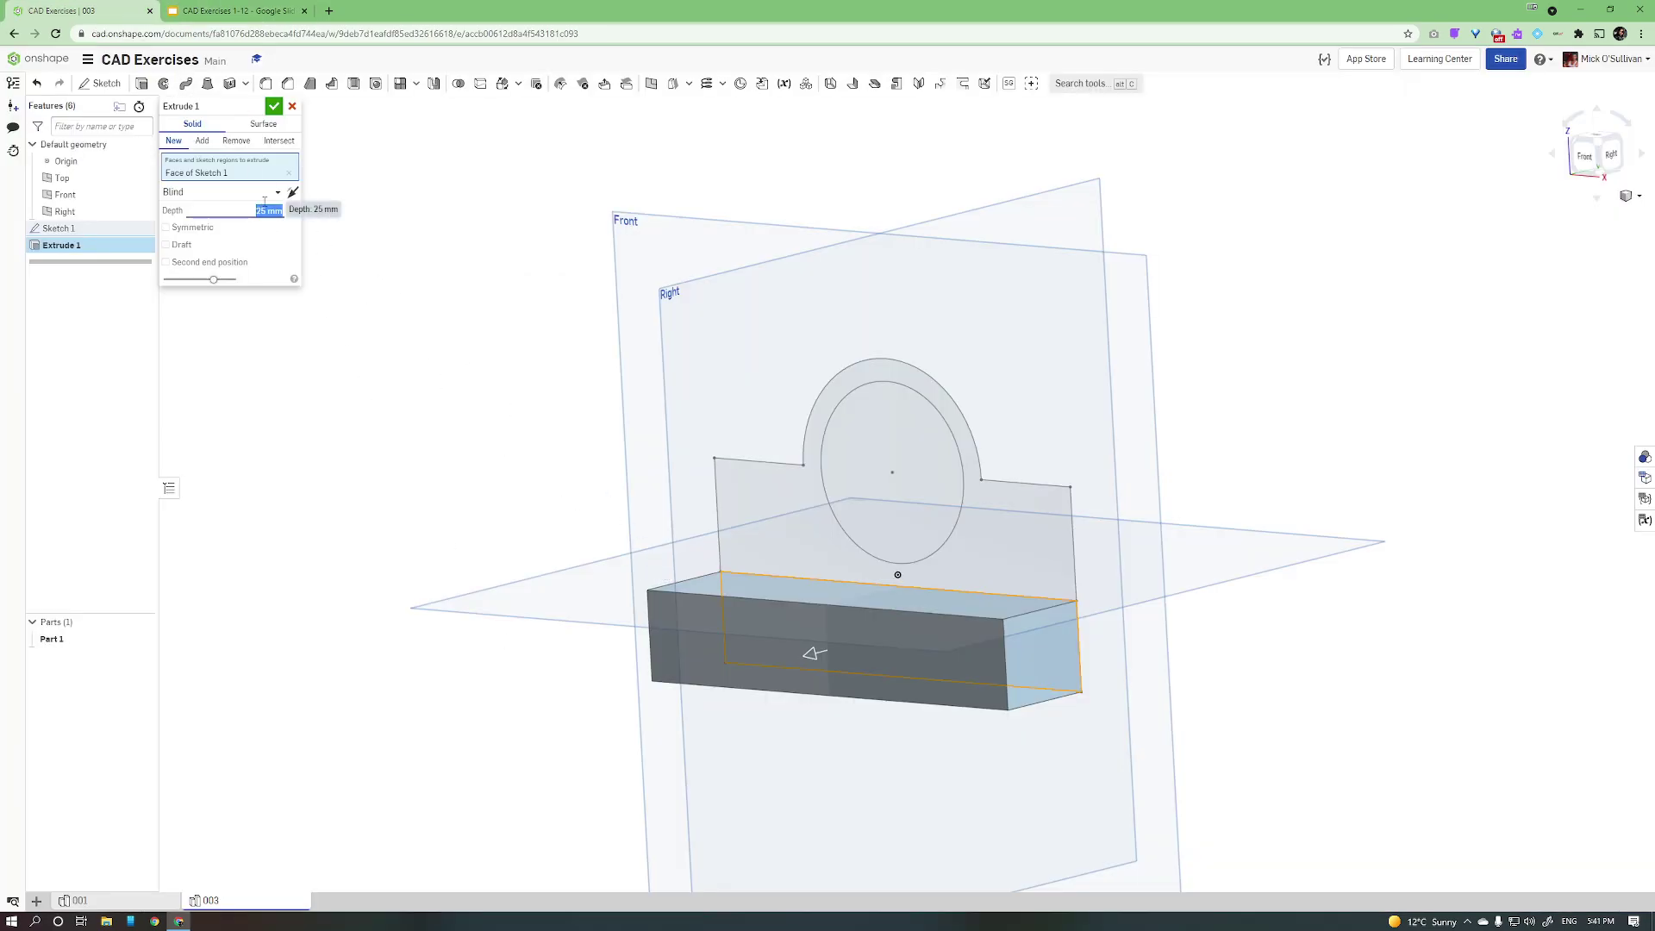
type("60")
key("Return")
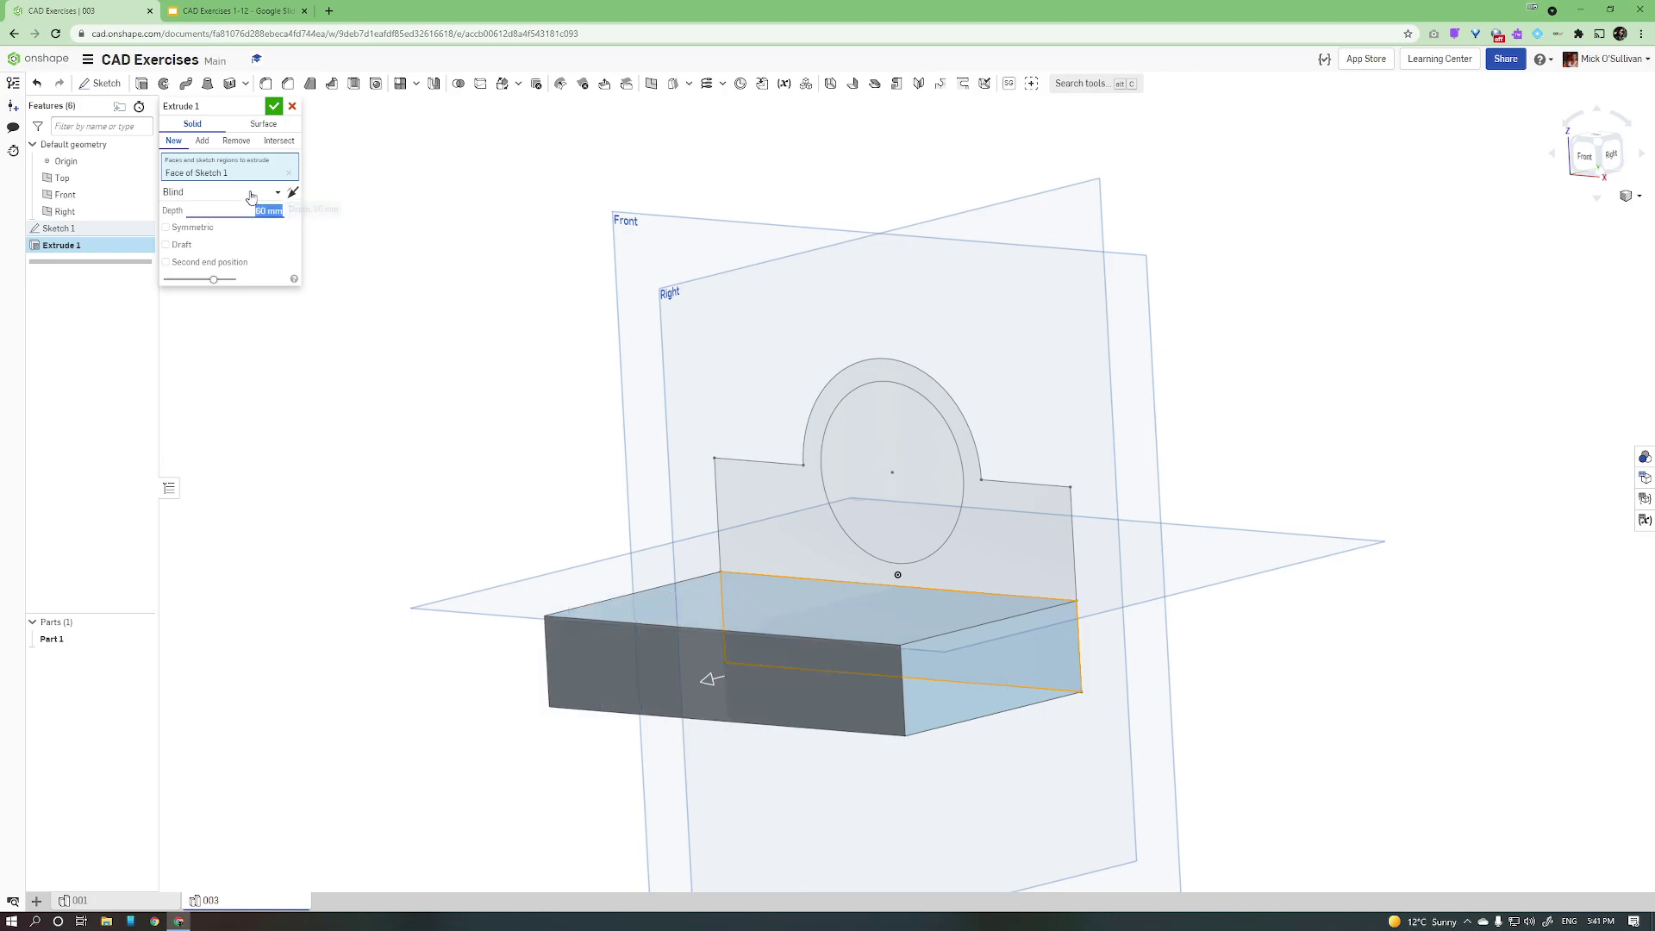
left_click(274, 107)
Step: Make Sketch 1 visible again behind the extruded base
middle_click_drag(399, 385, 442, 378)
right_click_drag(442, 378, 475, 435)
right_click_drag(467, 352, 314, 340)
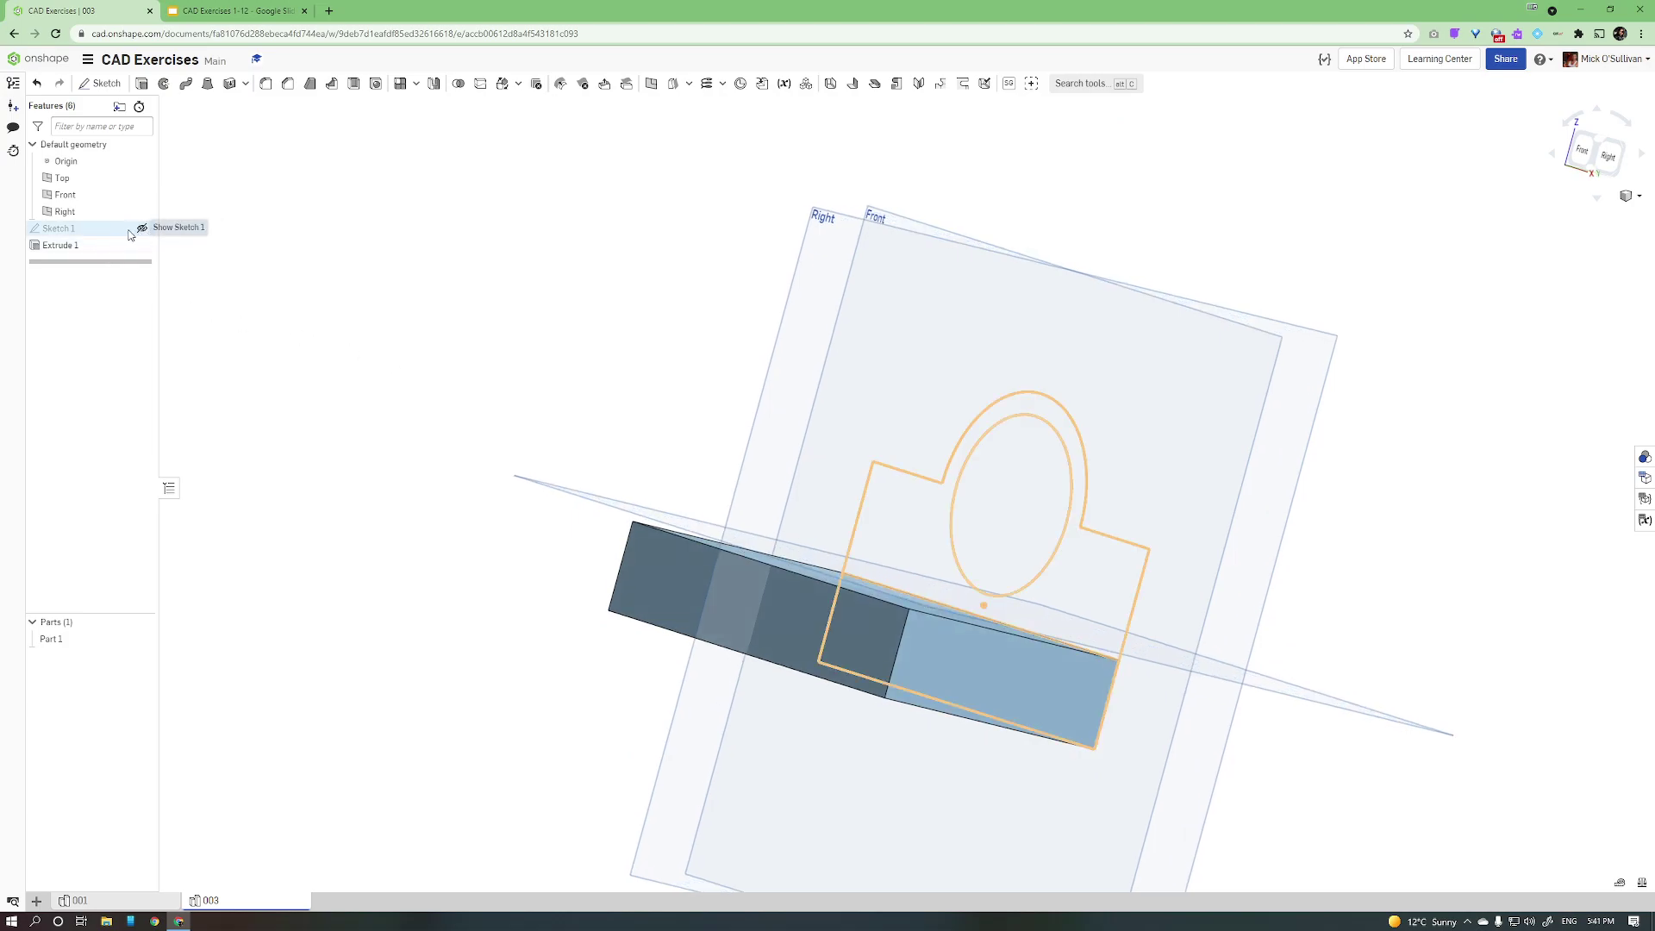
left_click(142, 230)
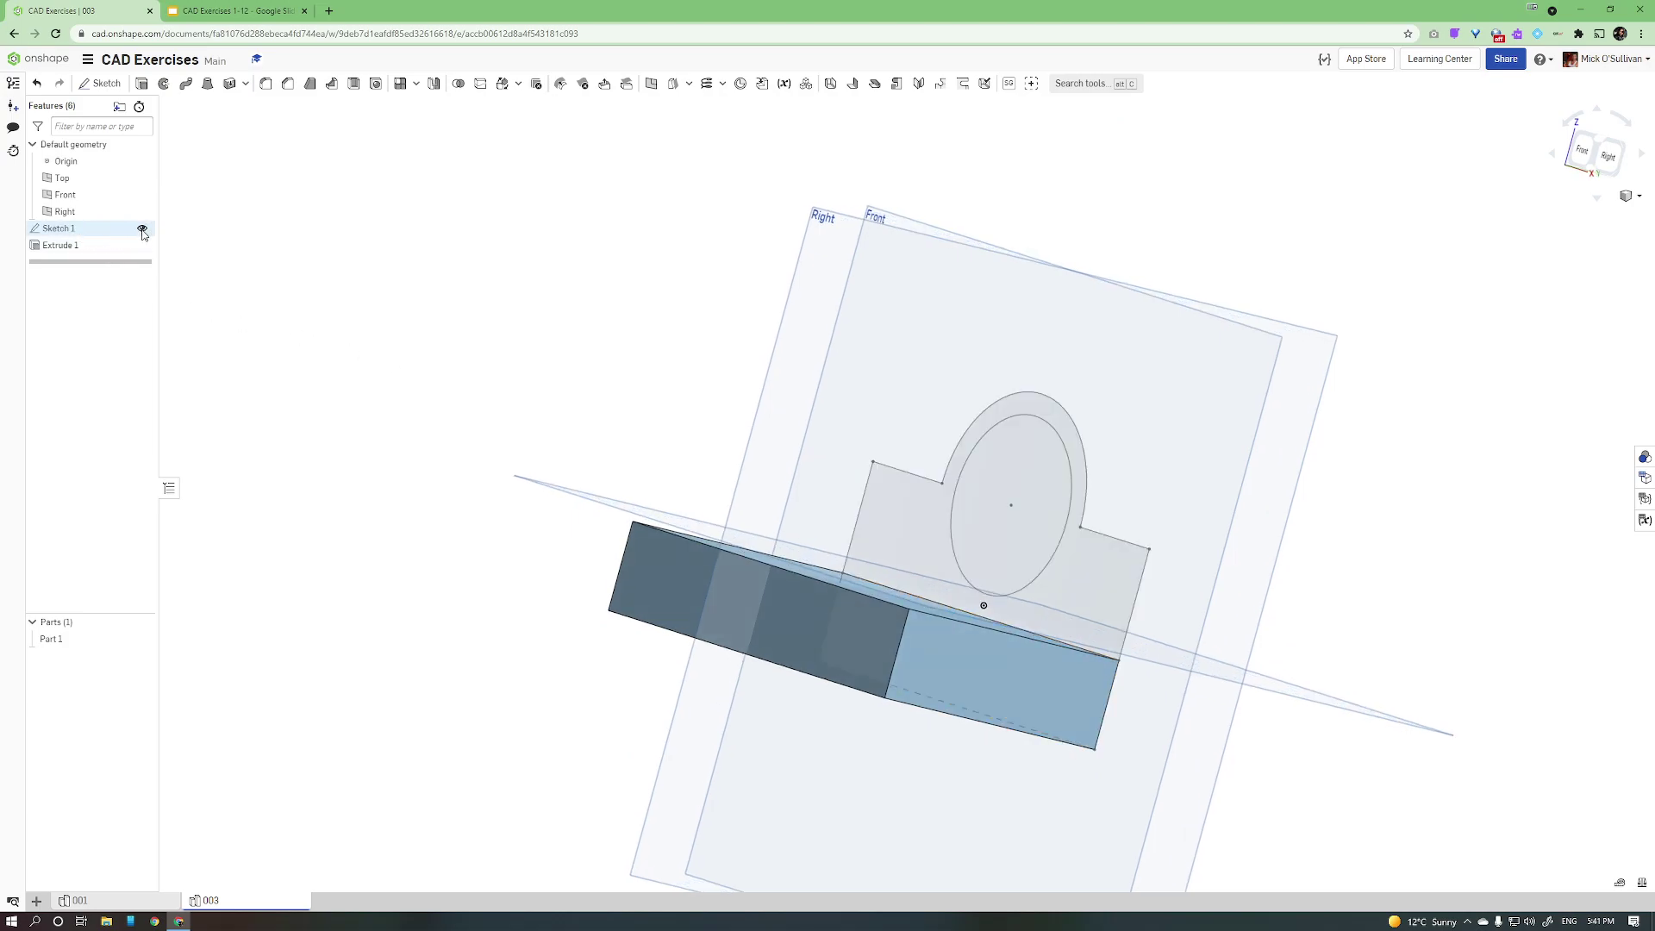
mouse_move(452, 344)
right_mouse_down()
mouse_move(406, 344)
mouse_move(423, 344)
right_mouse_up()
Step: Check the upright's thickness in the Google Slides drawing, and in Onshape extrude the upper profile with its ring 20 mm, added to the base
left_click(191, 23)
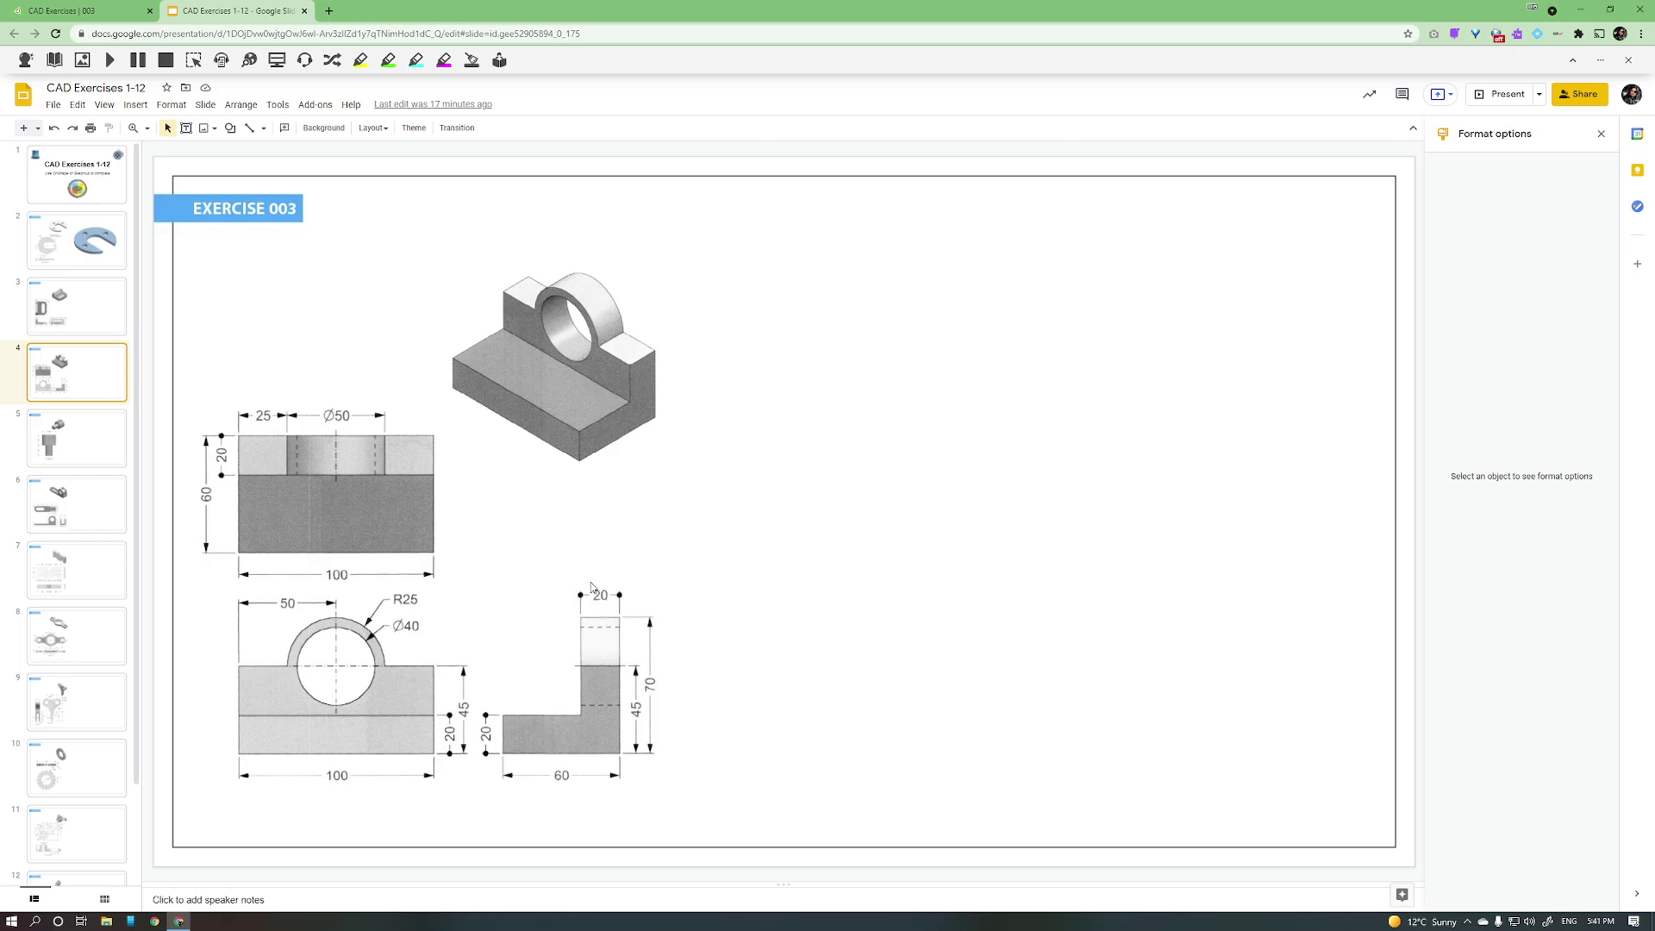
left_click(78, 10)
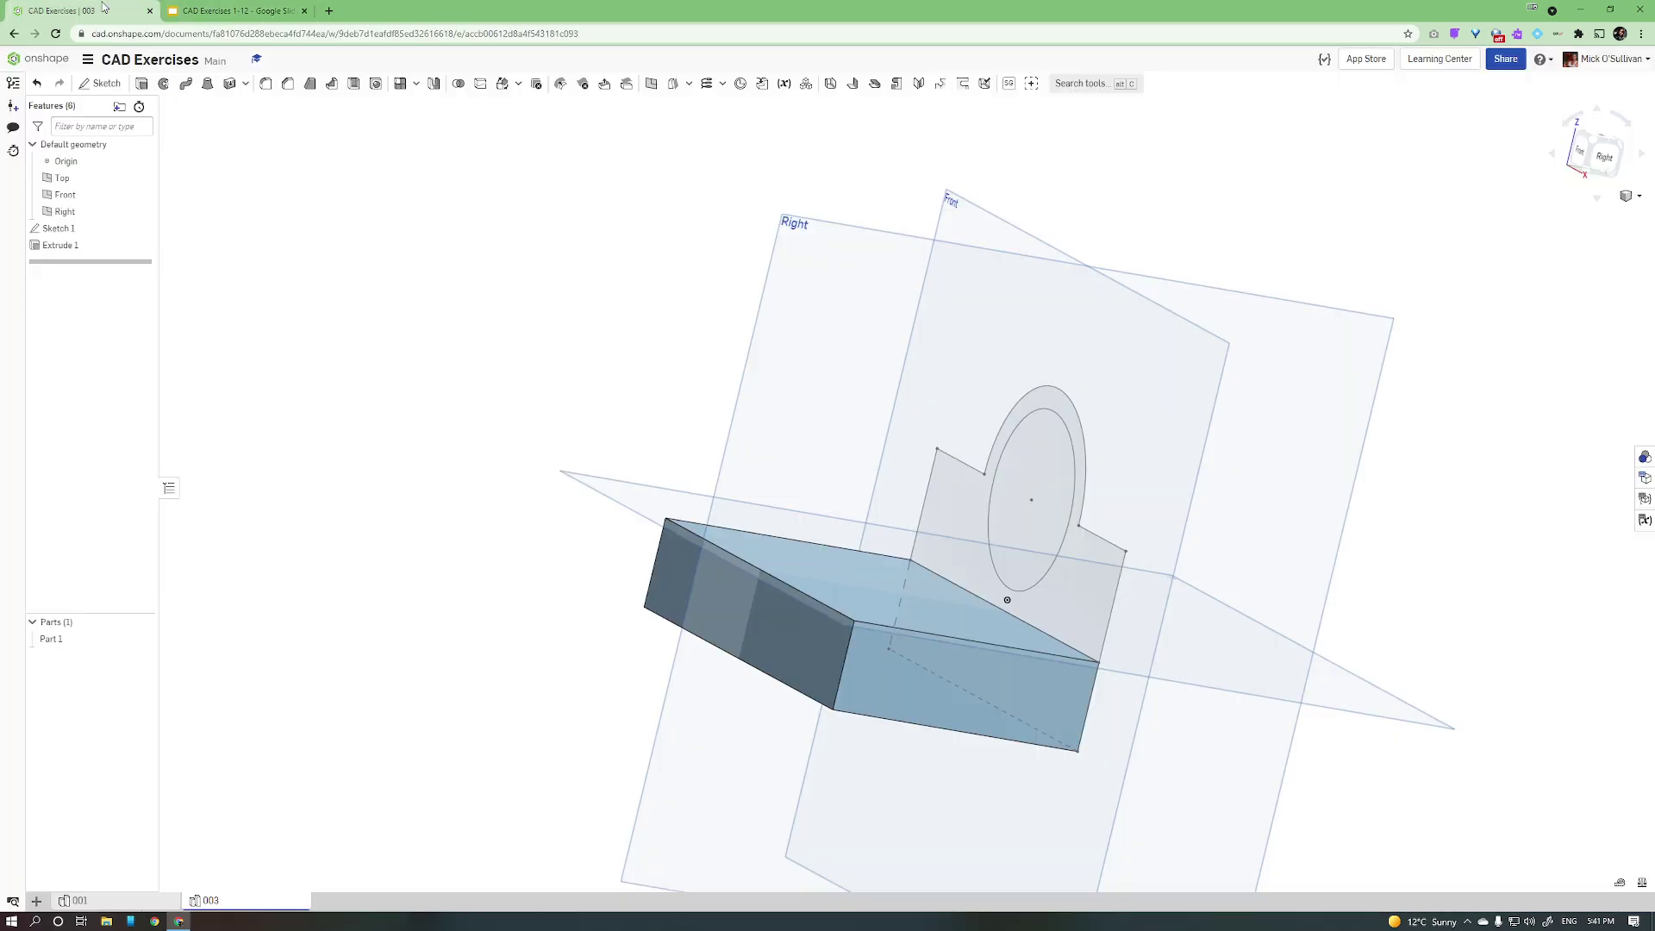
left_click(142, 82)
left_click(929, 516)
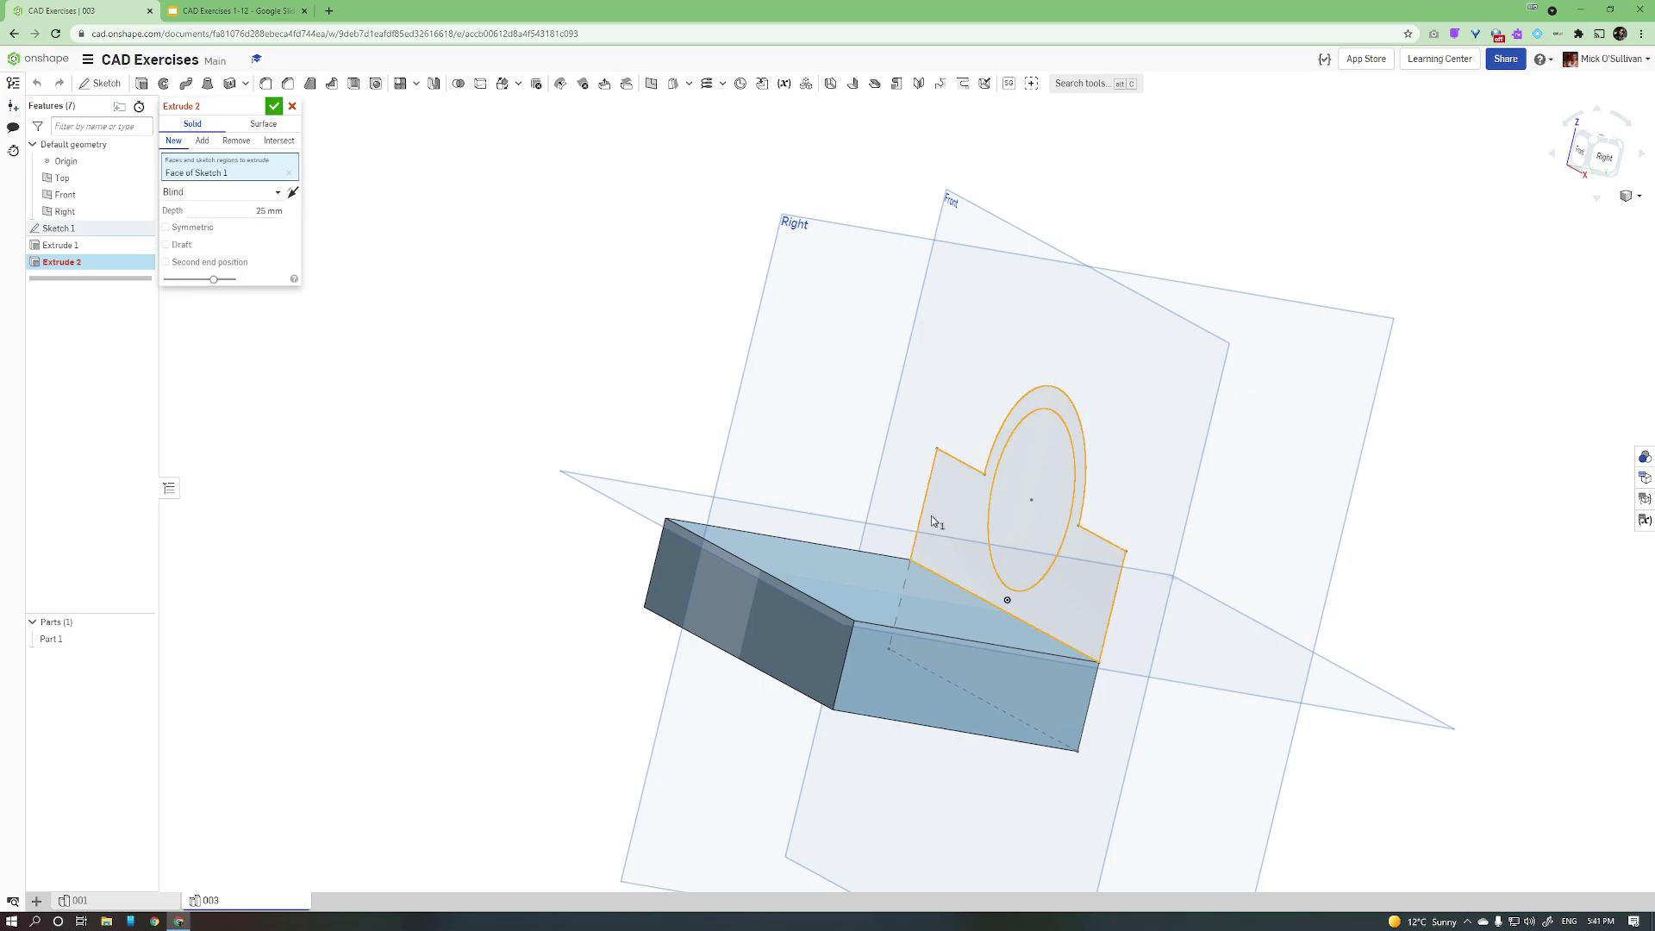
left_click(264, 210)
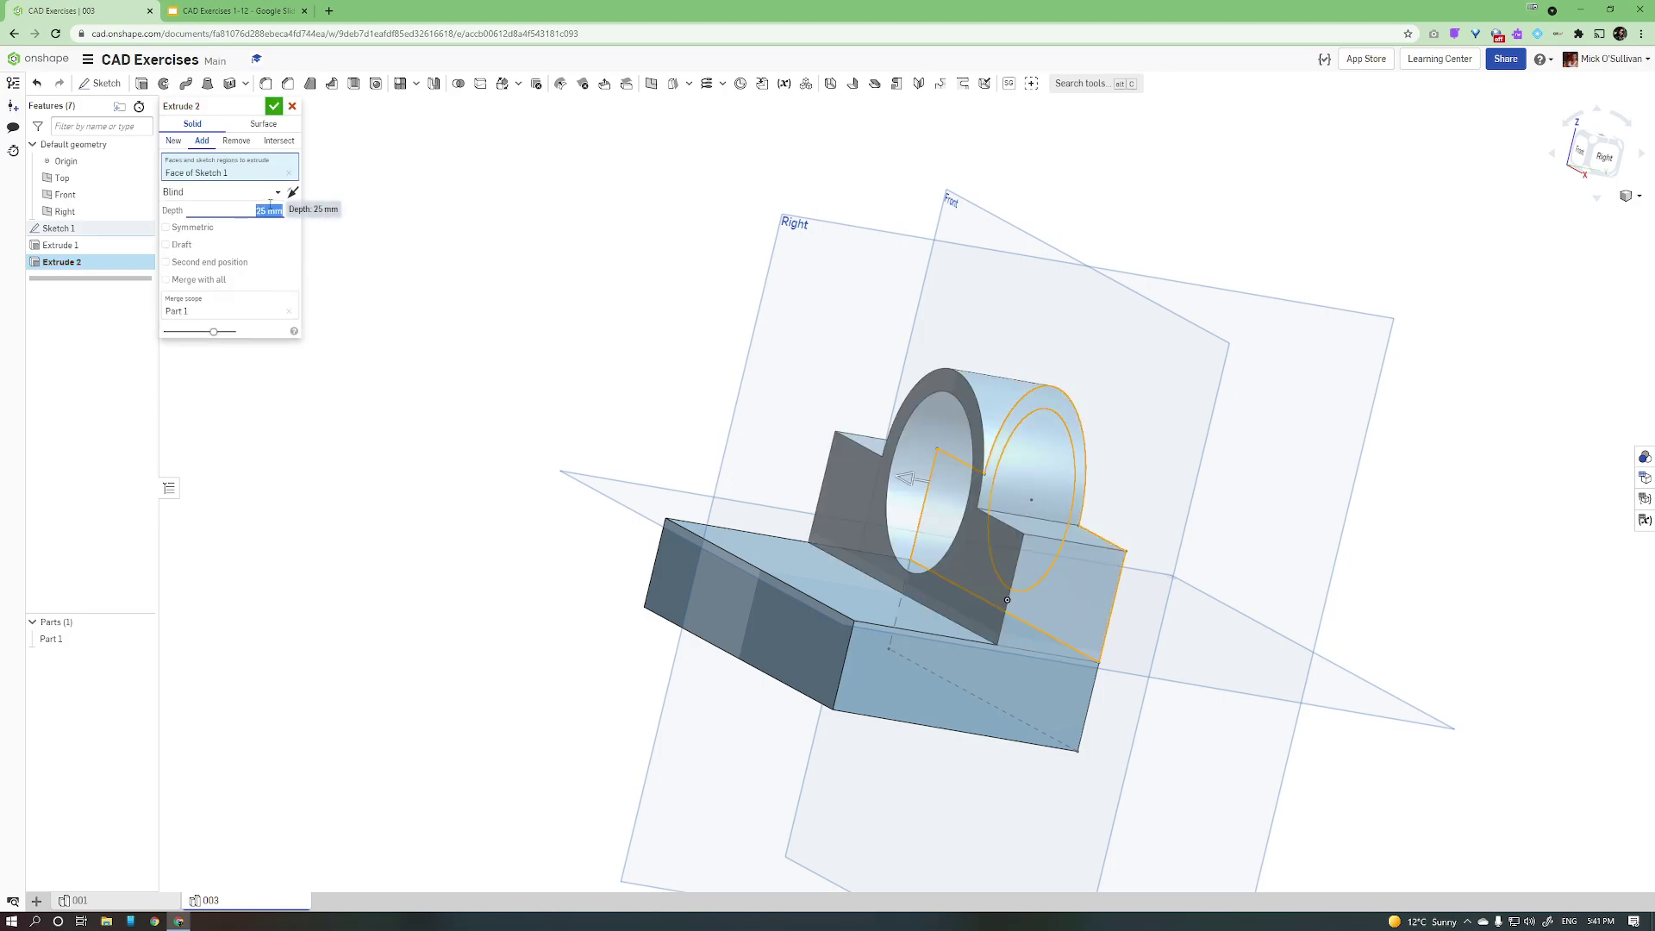
type("20")
key("Return")
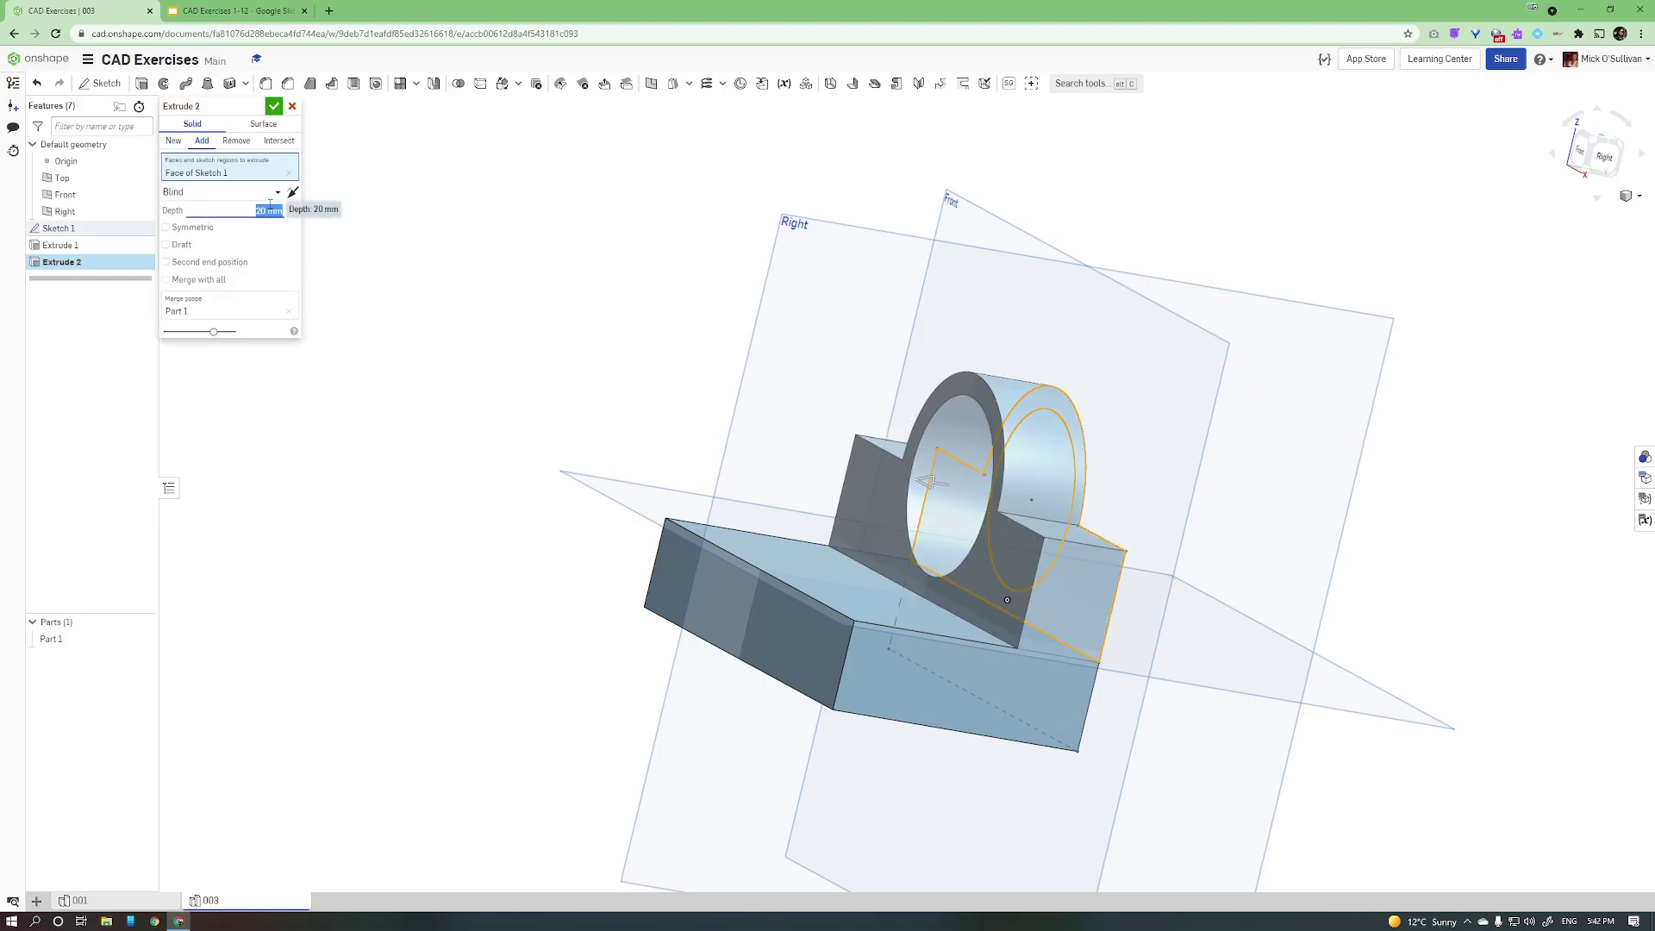
left_click(274, 105)
Step: Inspect the finished bracket and display it in the isometric view
right_click_drag(327, 285, 480, 358)
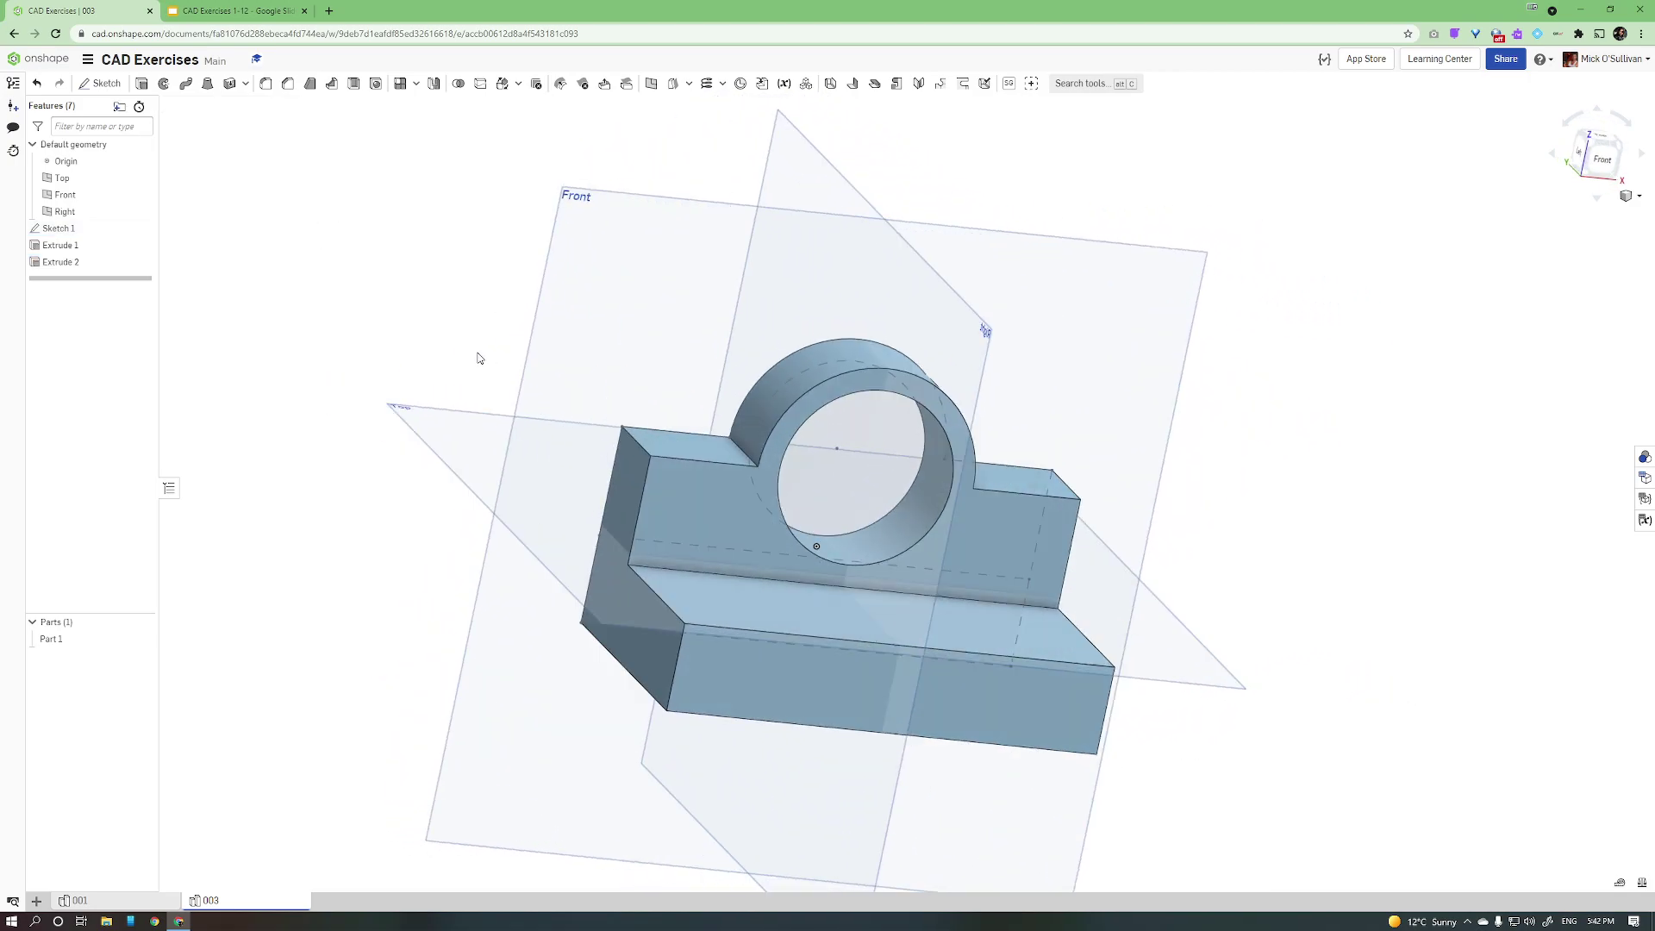
left_click(1631, 196)
left_click(1556, 229)
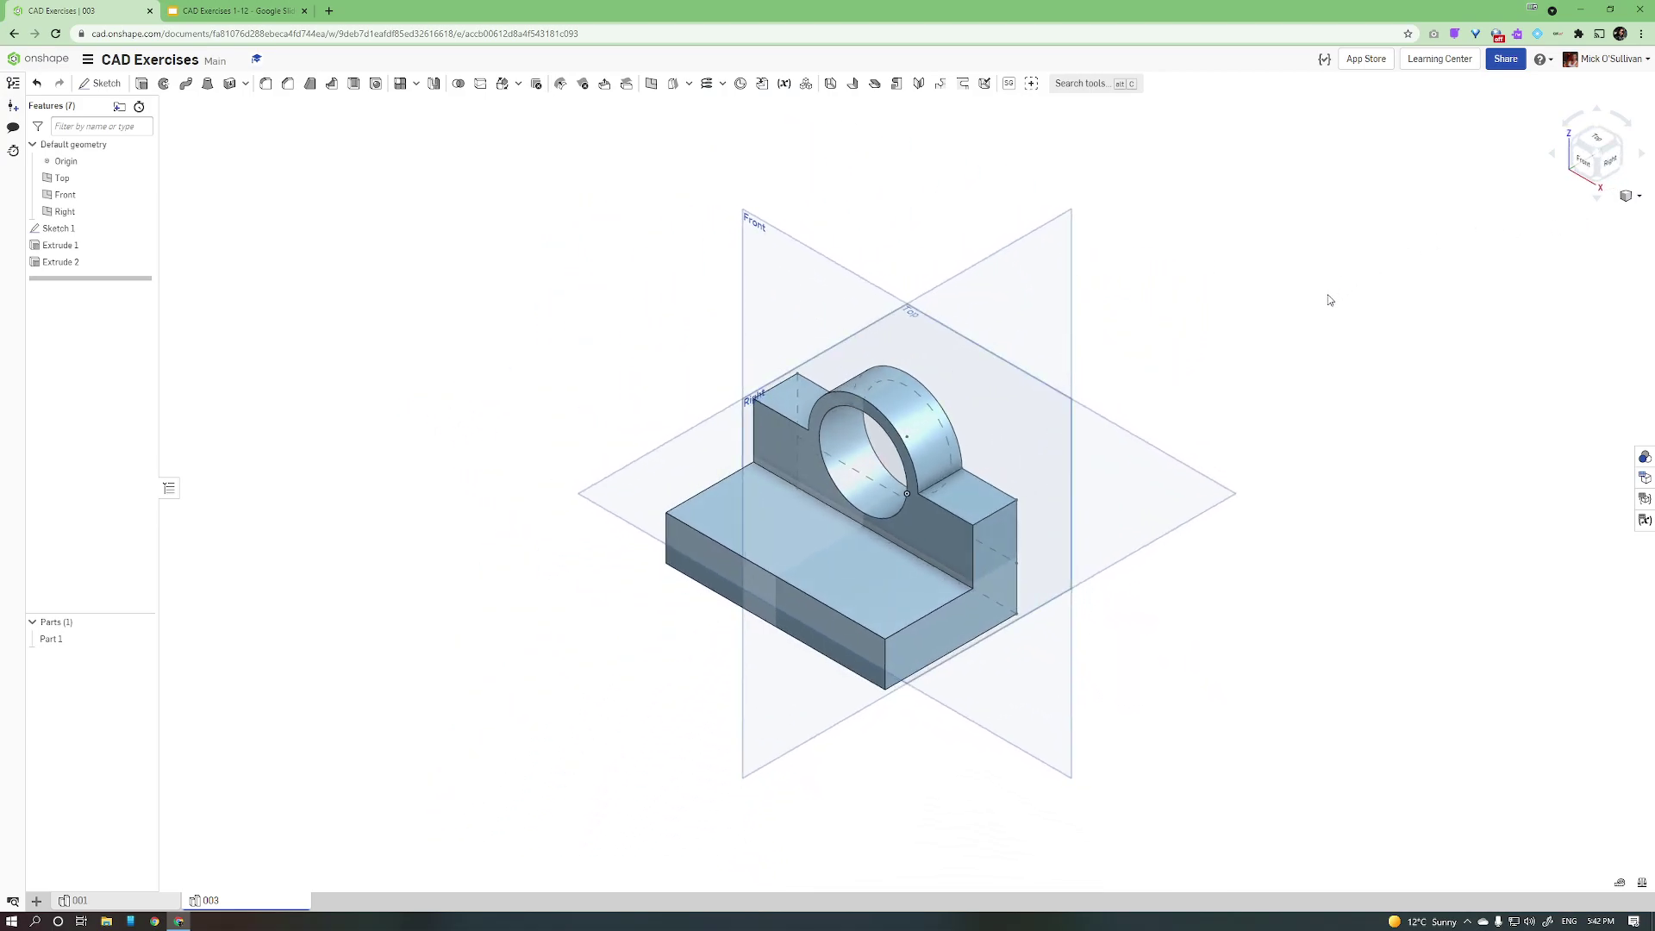
scroll(1146, 522, "up", 2)
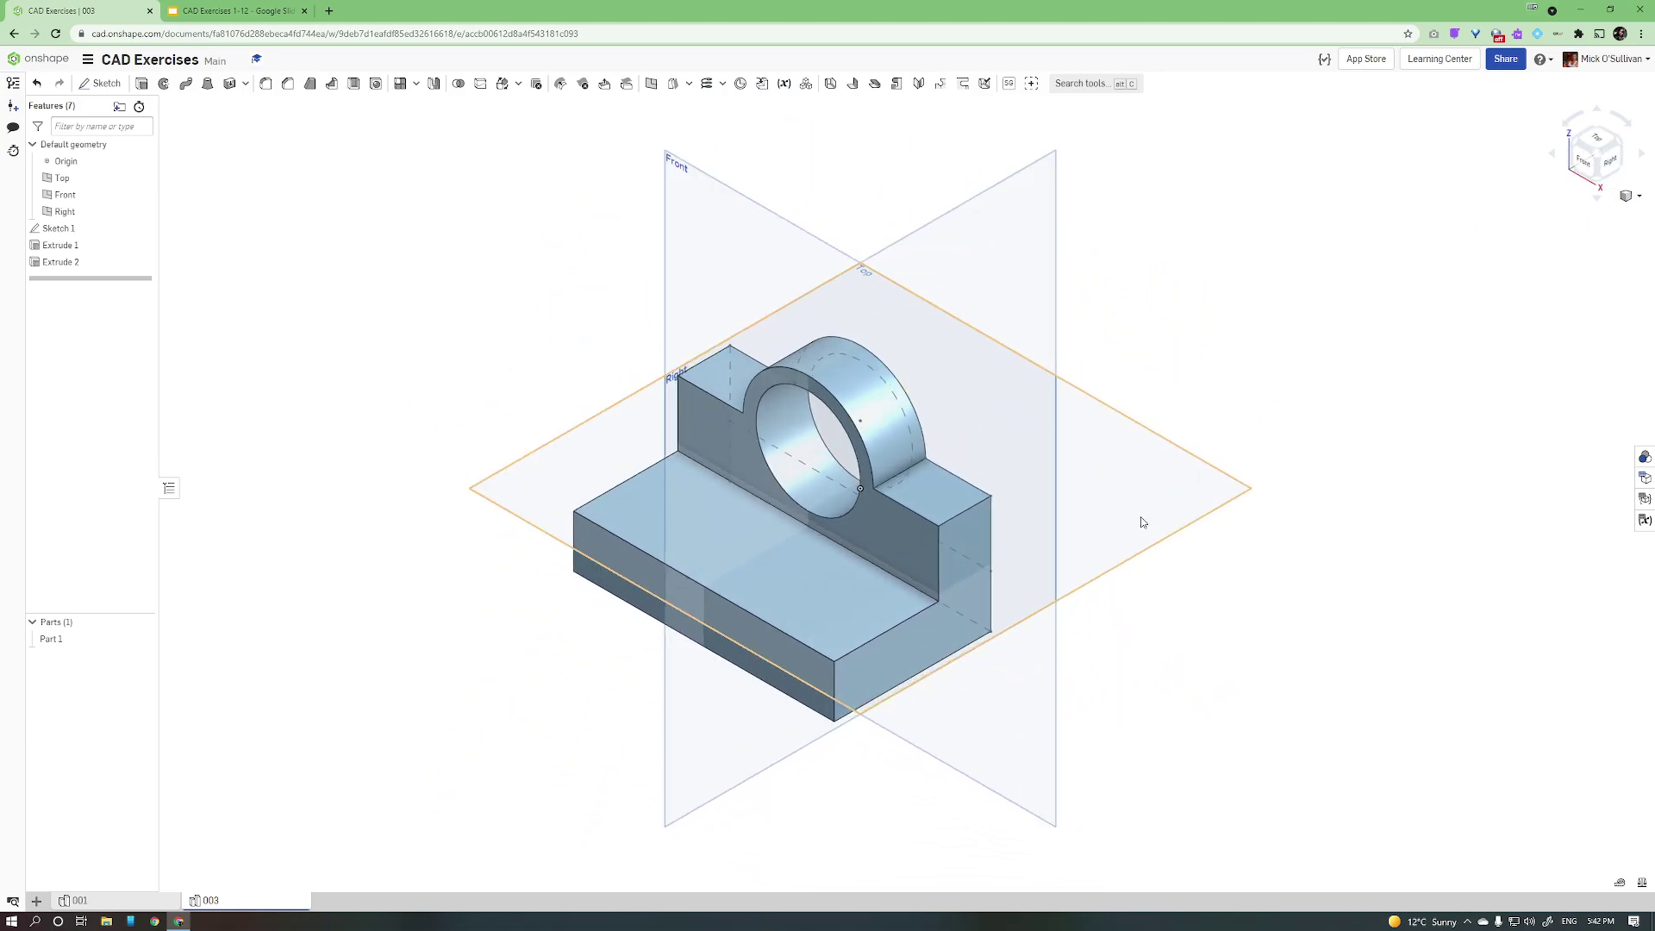
Step: Hide the default planes around the finished bracket
key("p")
scroll(1119, 453, "up", 3)
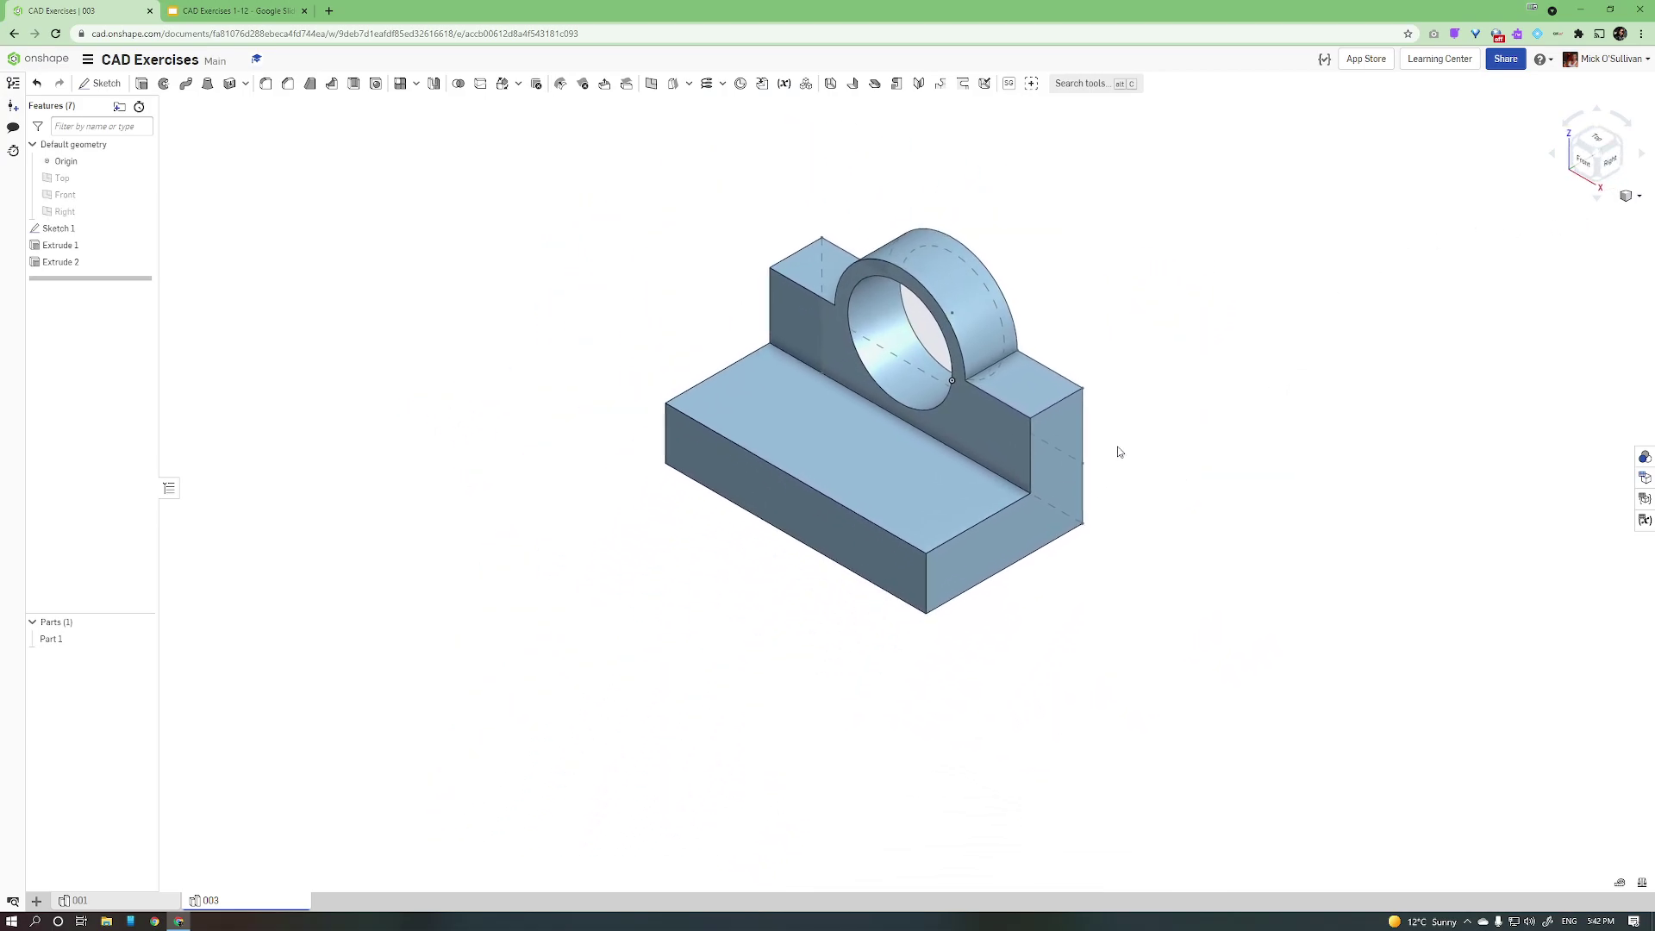
middle_click_drag(1099, 486, 1135, 528)
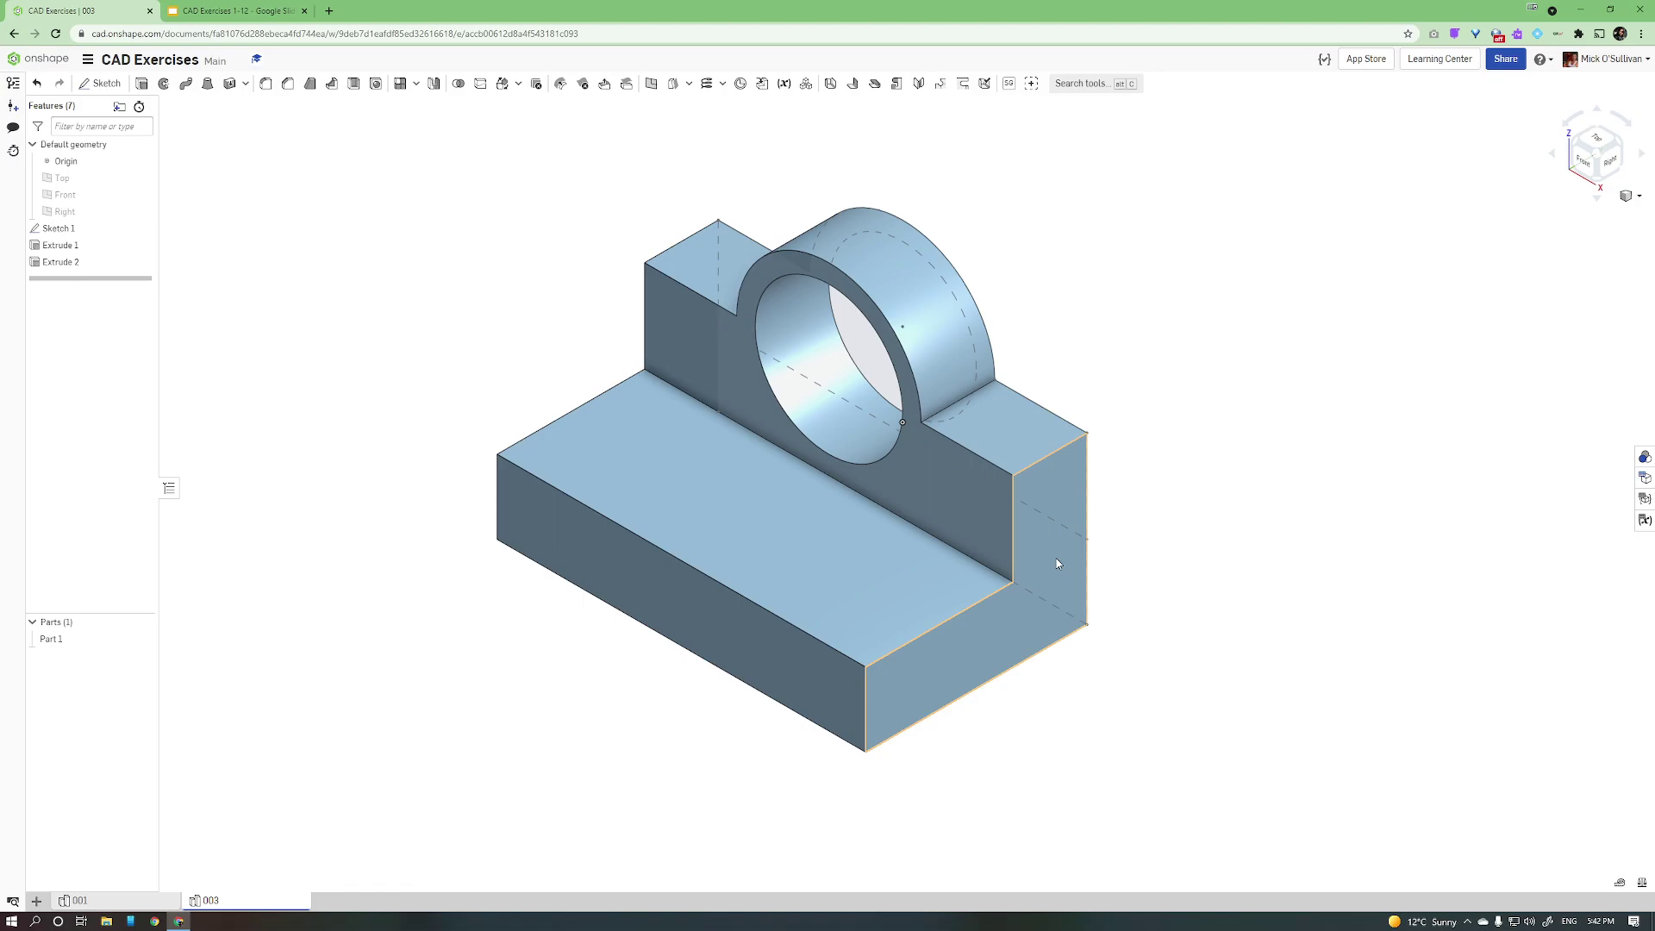
Step: Switch to Google Slides, paste the copied screen image onto the Exercise 003 slide and crop it closely around the blue bracket
left_click(259, 11)
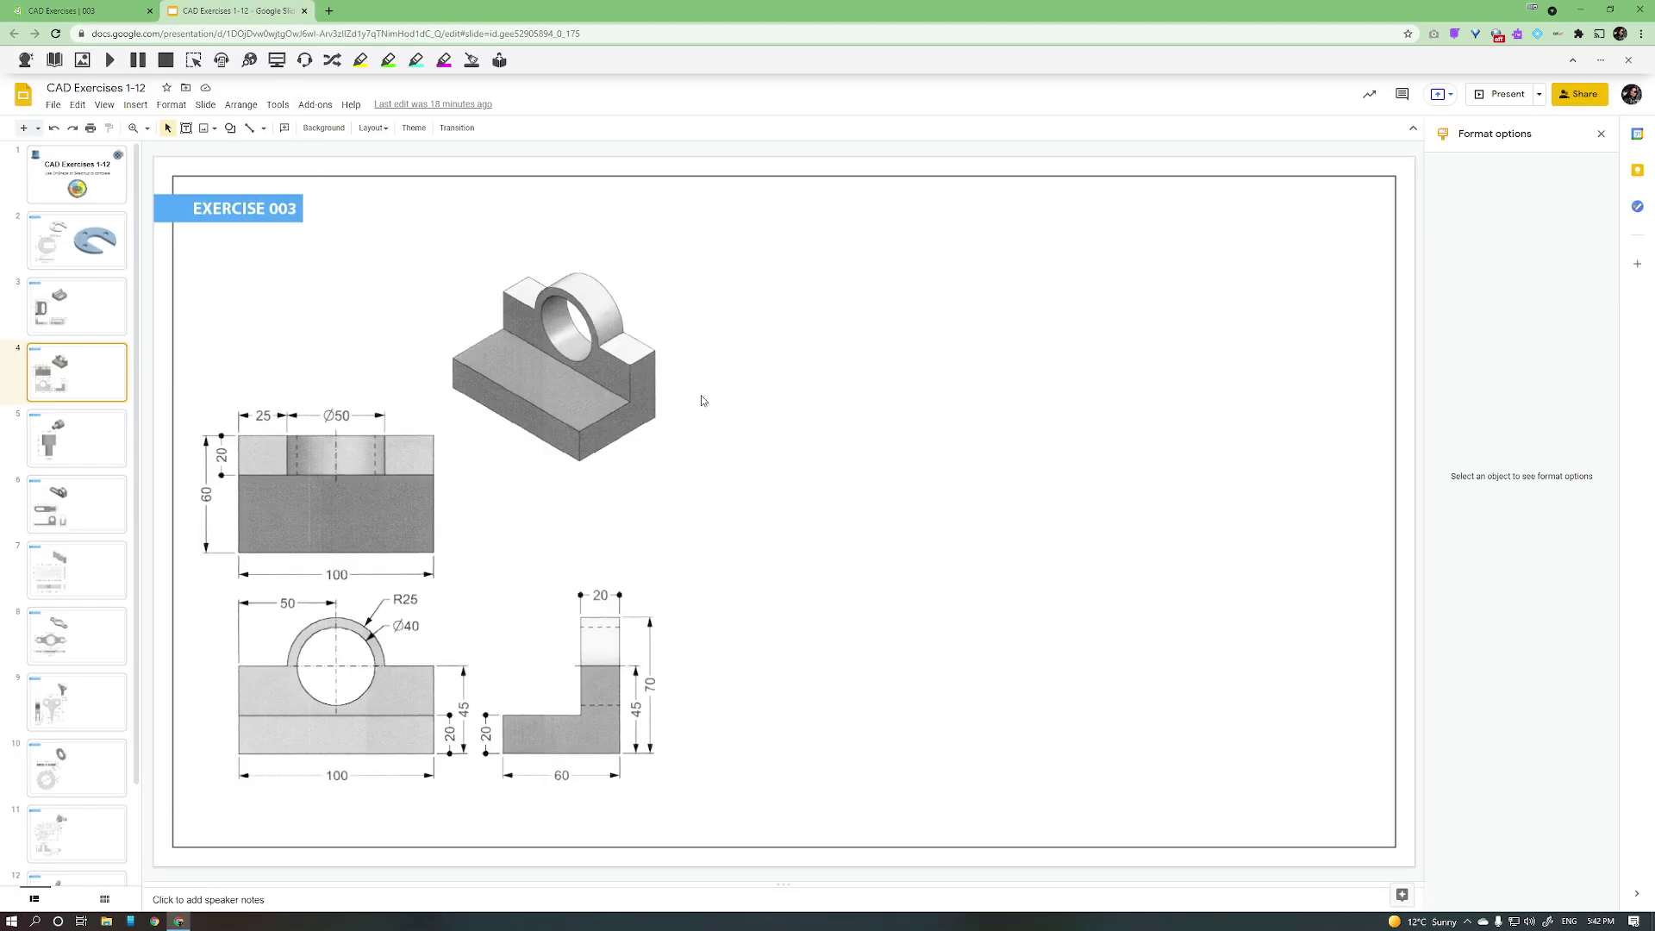
key("ctrl+v")
double_click(746, 415)
left_click_drag(175, 513, 480, 514)
left_click_drag(932, 179, 927, 321)
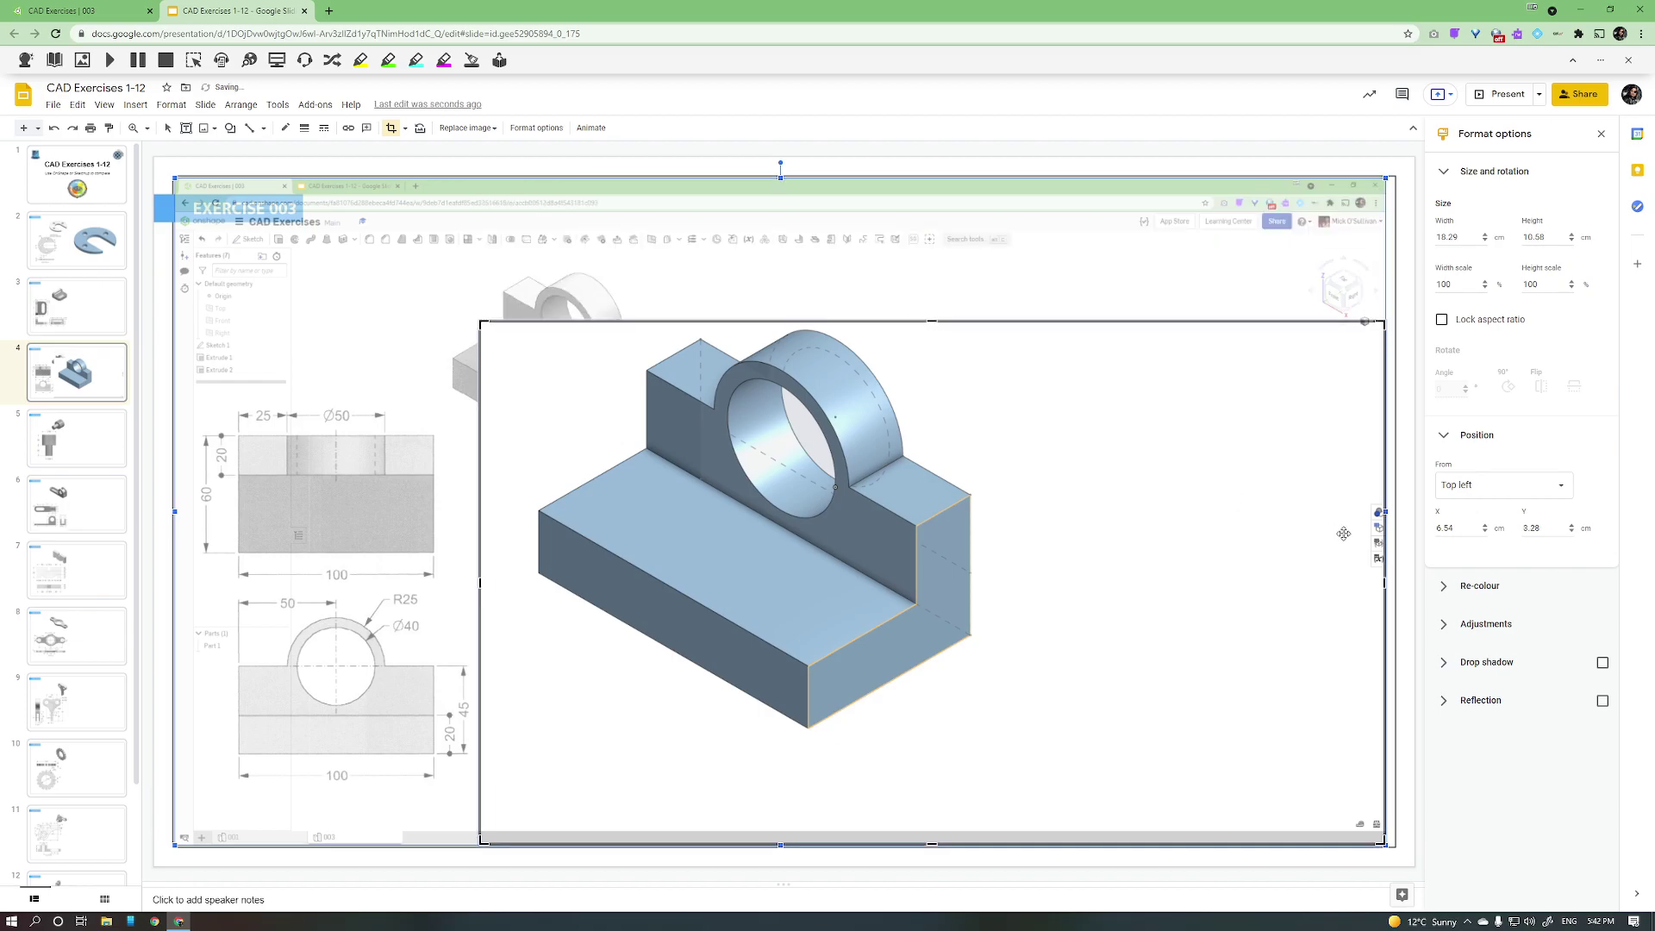
left_click_drag(1384, 583, 996, 583)
left_click_drag(738, 843, 739, 741)
key("Return")
Step: Move the cropped bracket picture into the empty area beside the Exercise 003 drawing views and deselect it
left_click(1092, 723)
left_click_drag(732, 586, 1019, 566)
left_click(980, 752)
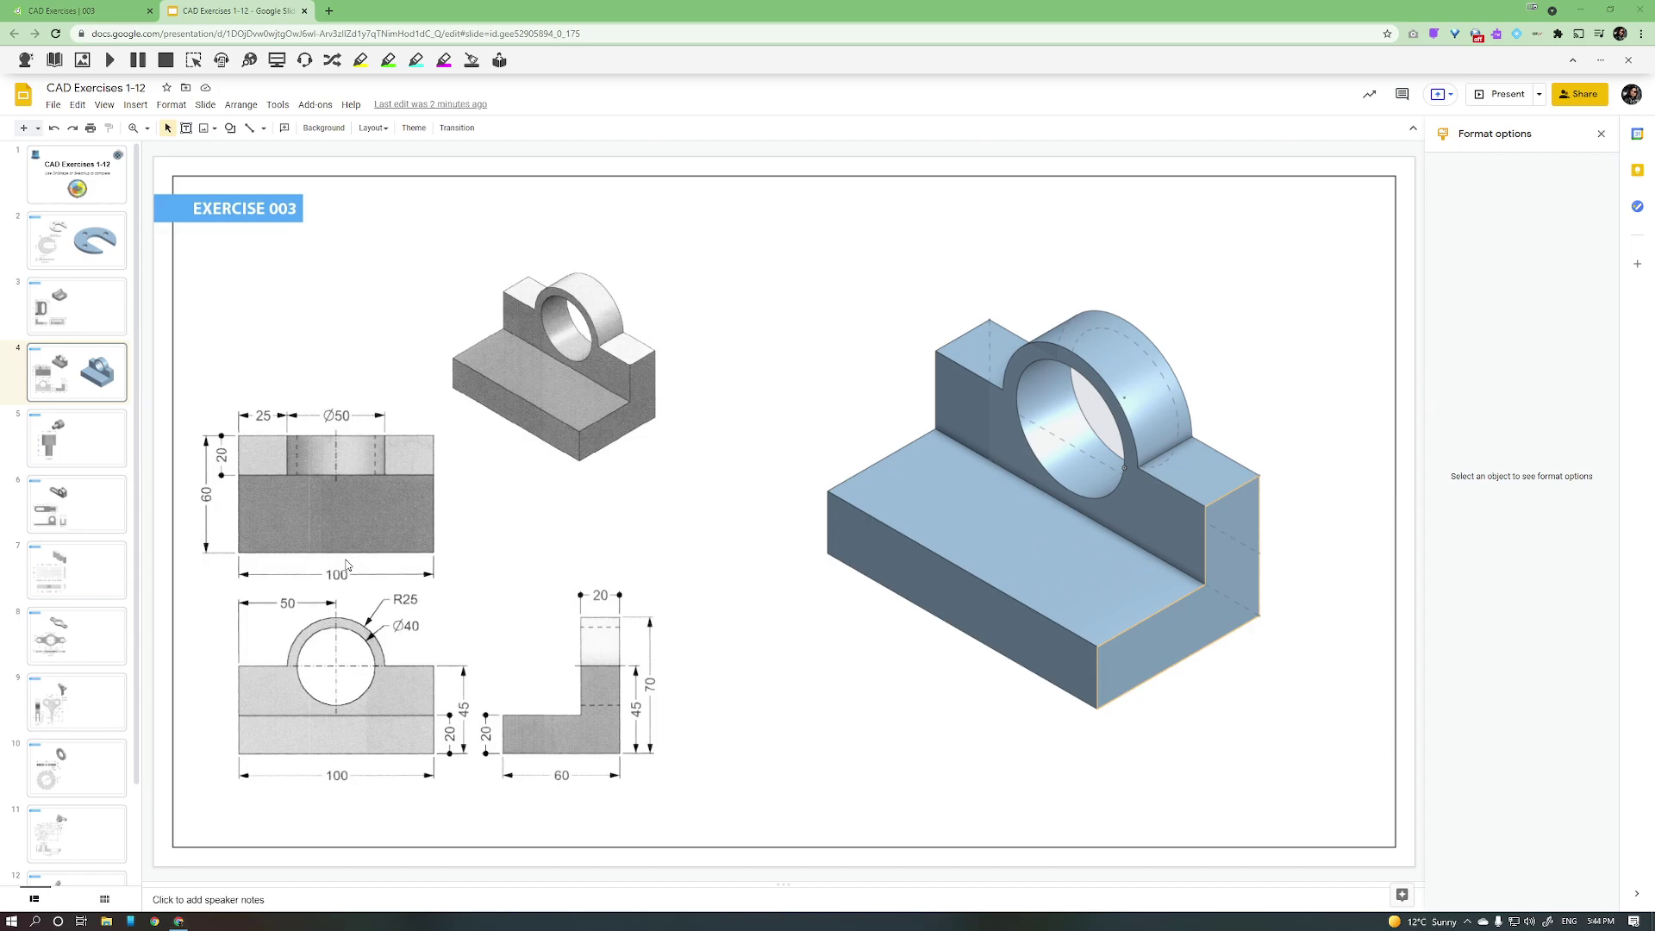
Step: Look through the following exercise slides and display the Exercise 004 drawing
left_click(98, 441)
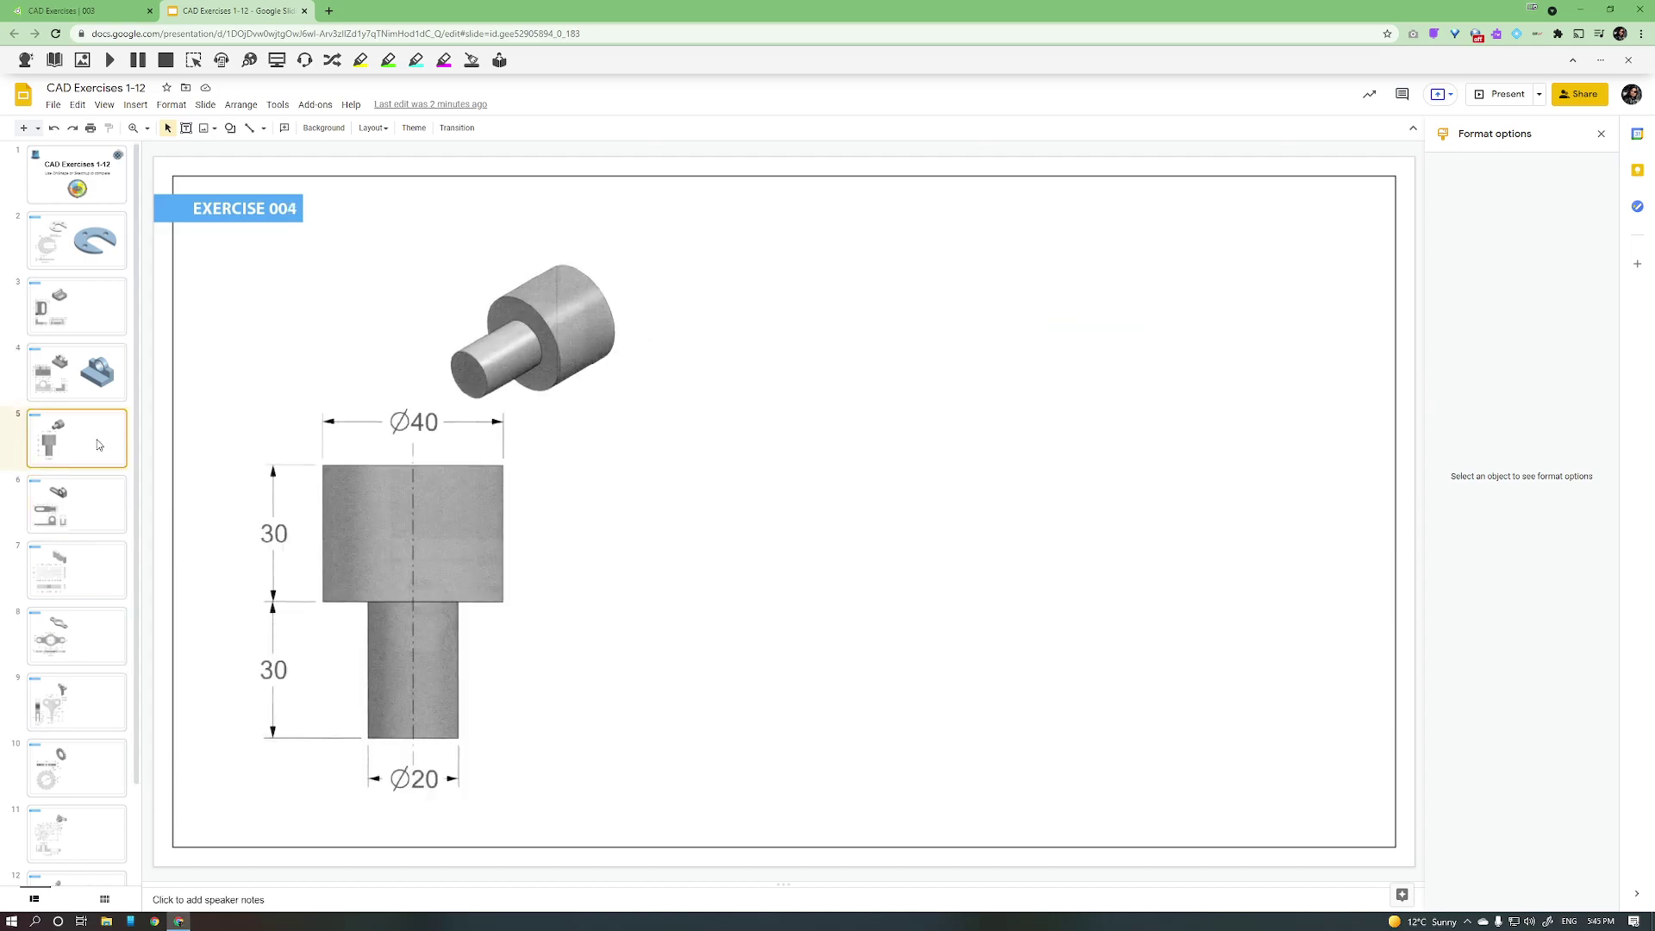
scroll(110, 569, "down", 1)
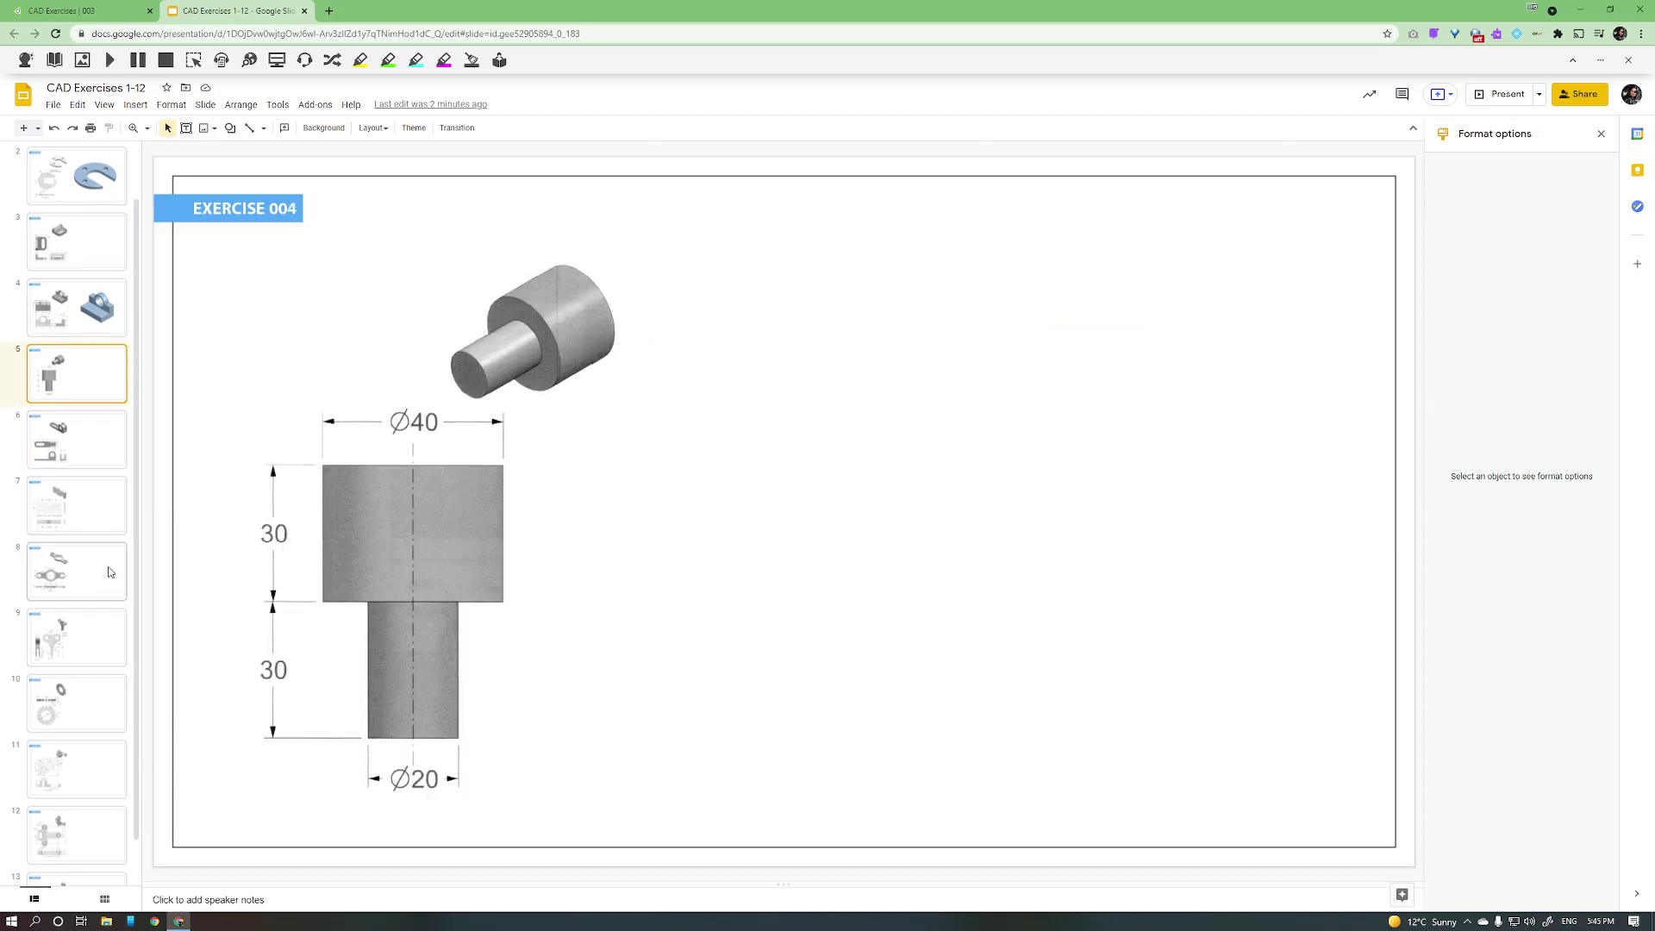
left_click(110, 571)
left_click(107, 615)
left_click(107, 576)
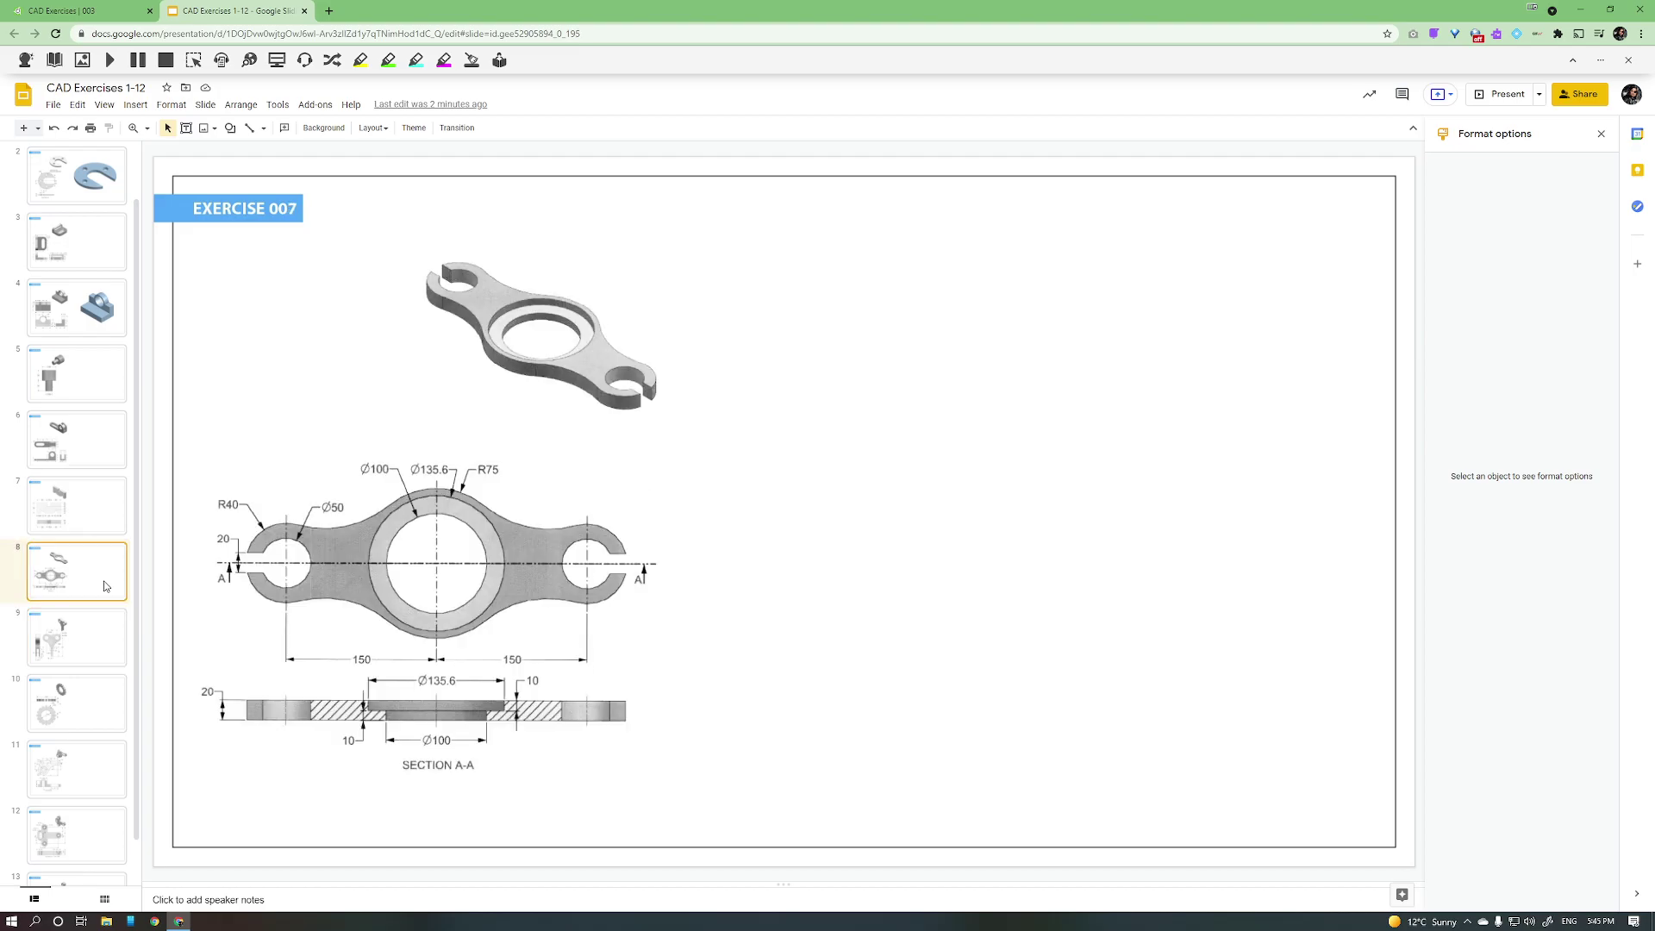
left_click(92, 384)
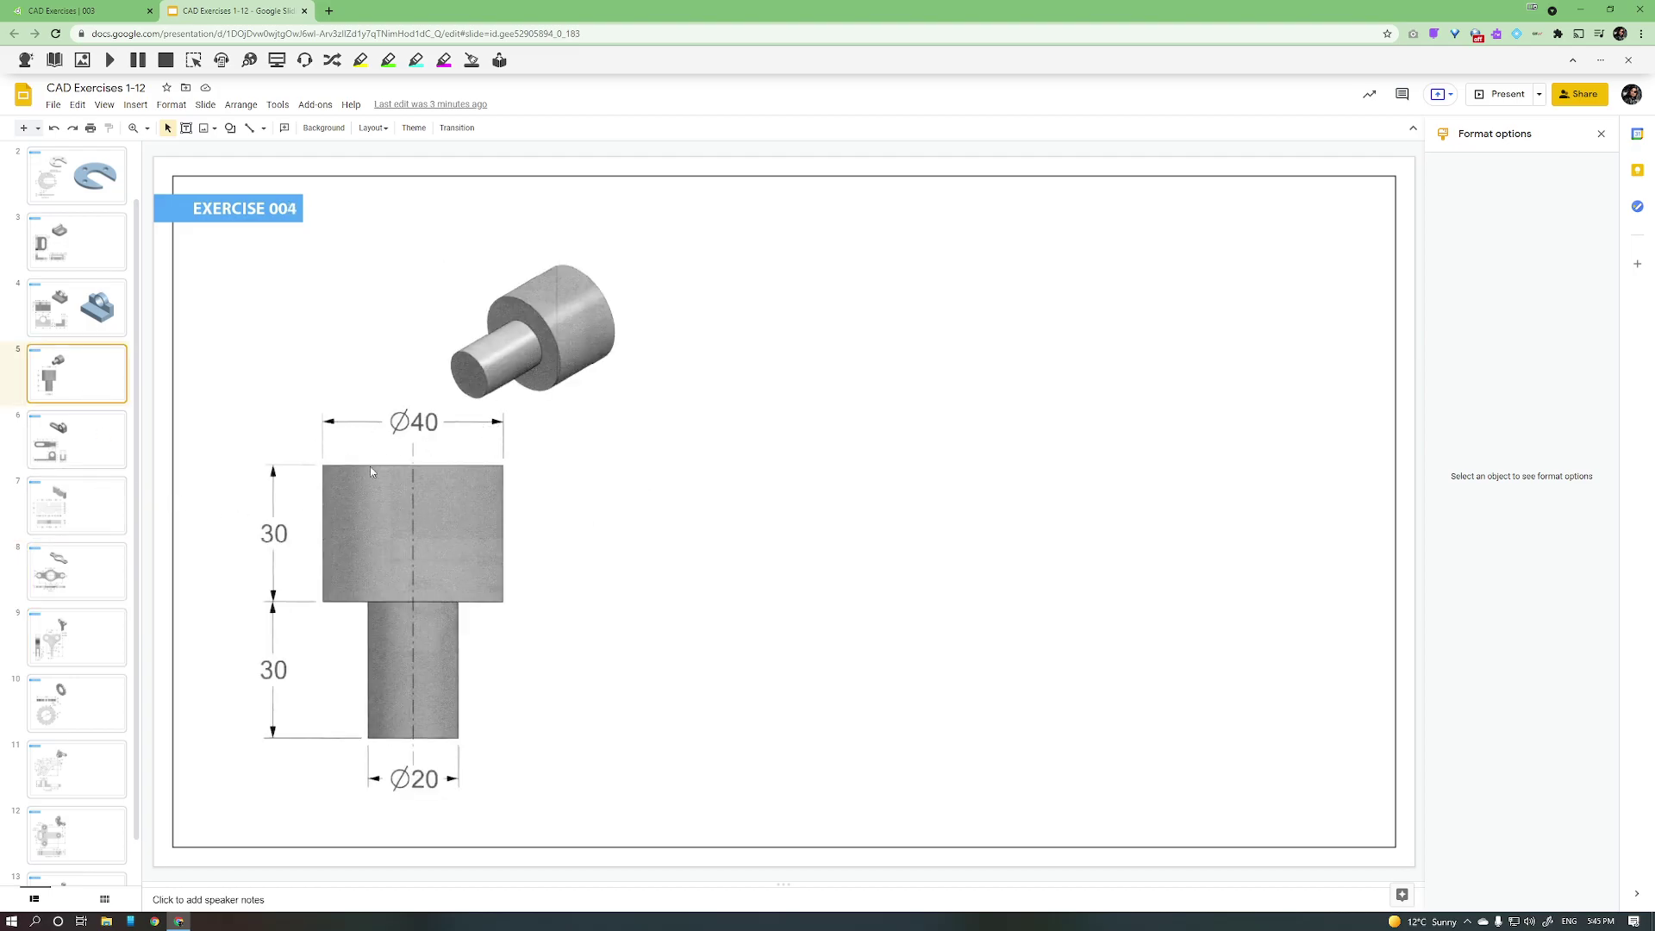
key("Down")
key("Up")
Step: Switch to Onshape, create a new part studio in the CAD Exercises document and rename it 004
left_click(95, 12)
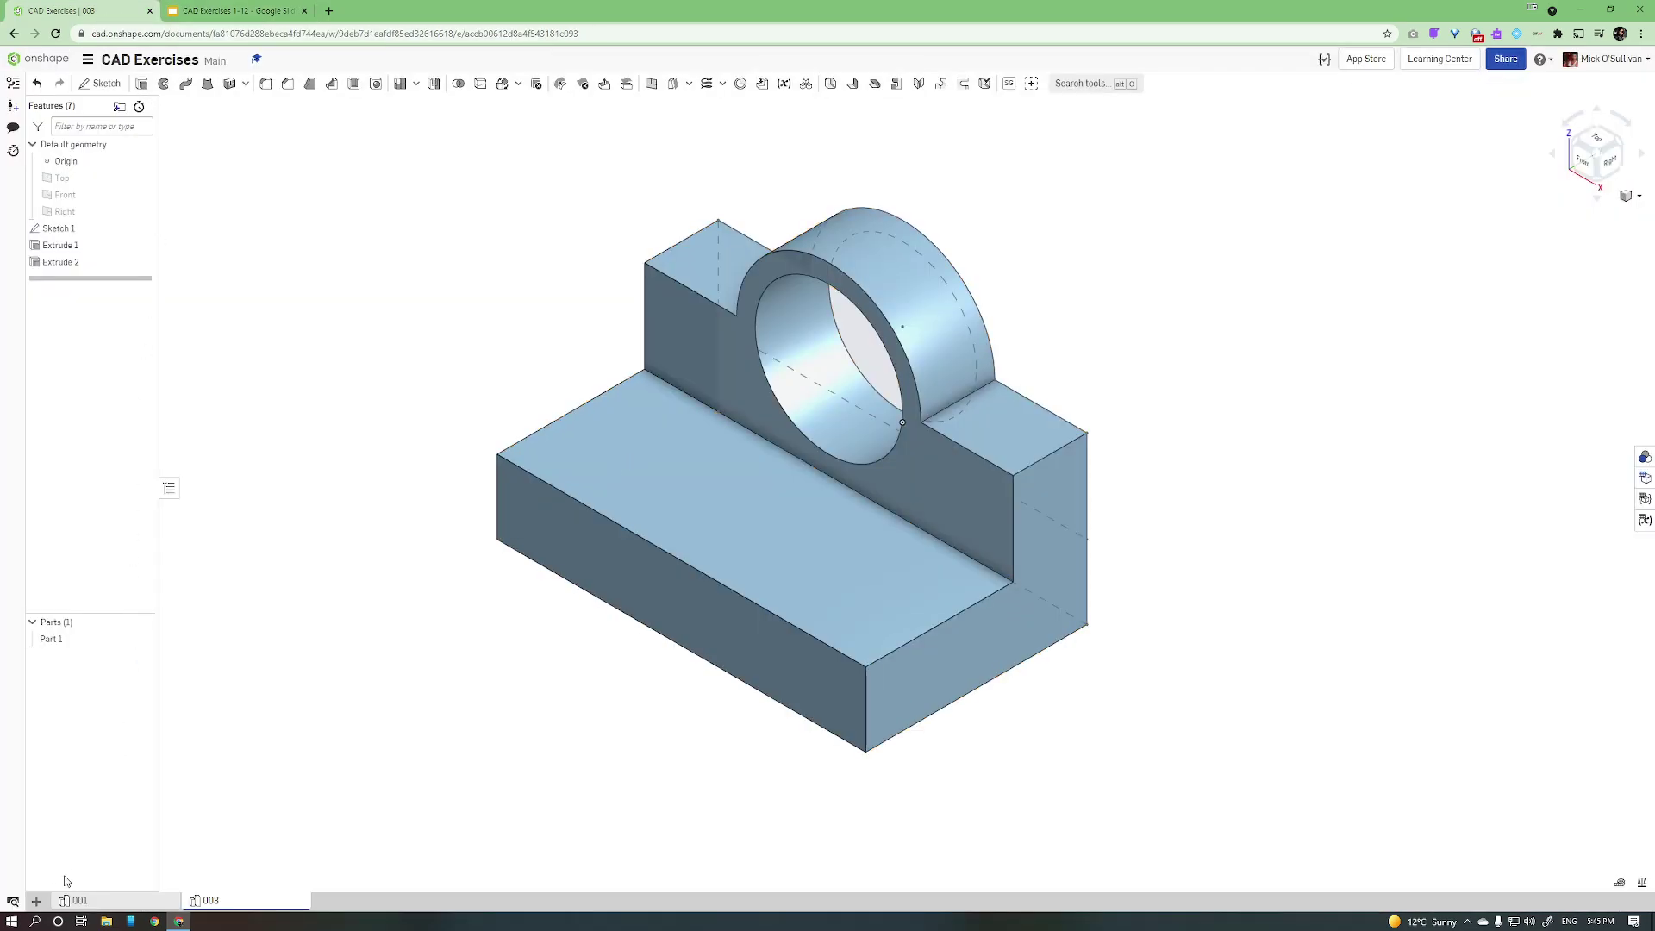
left_click(36, 900)
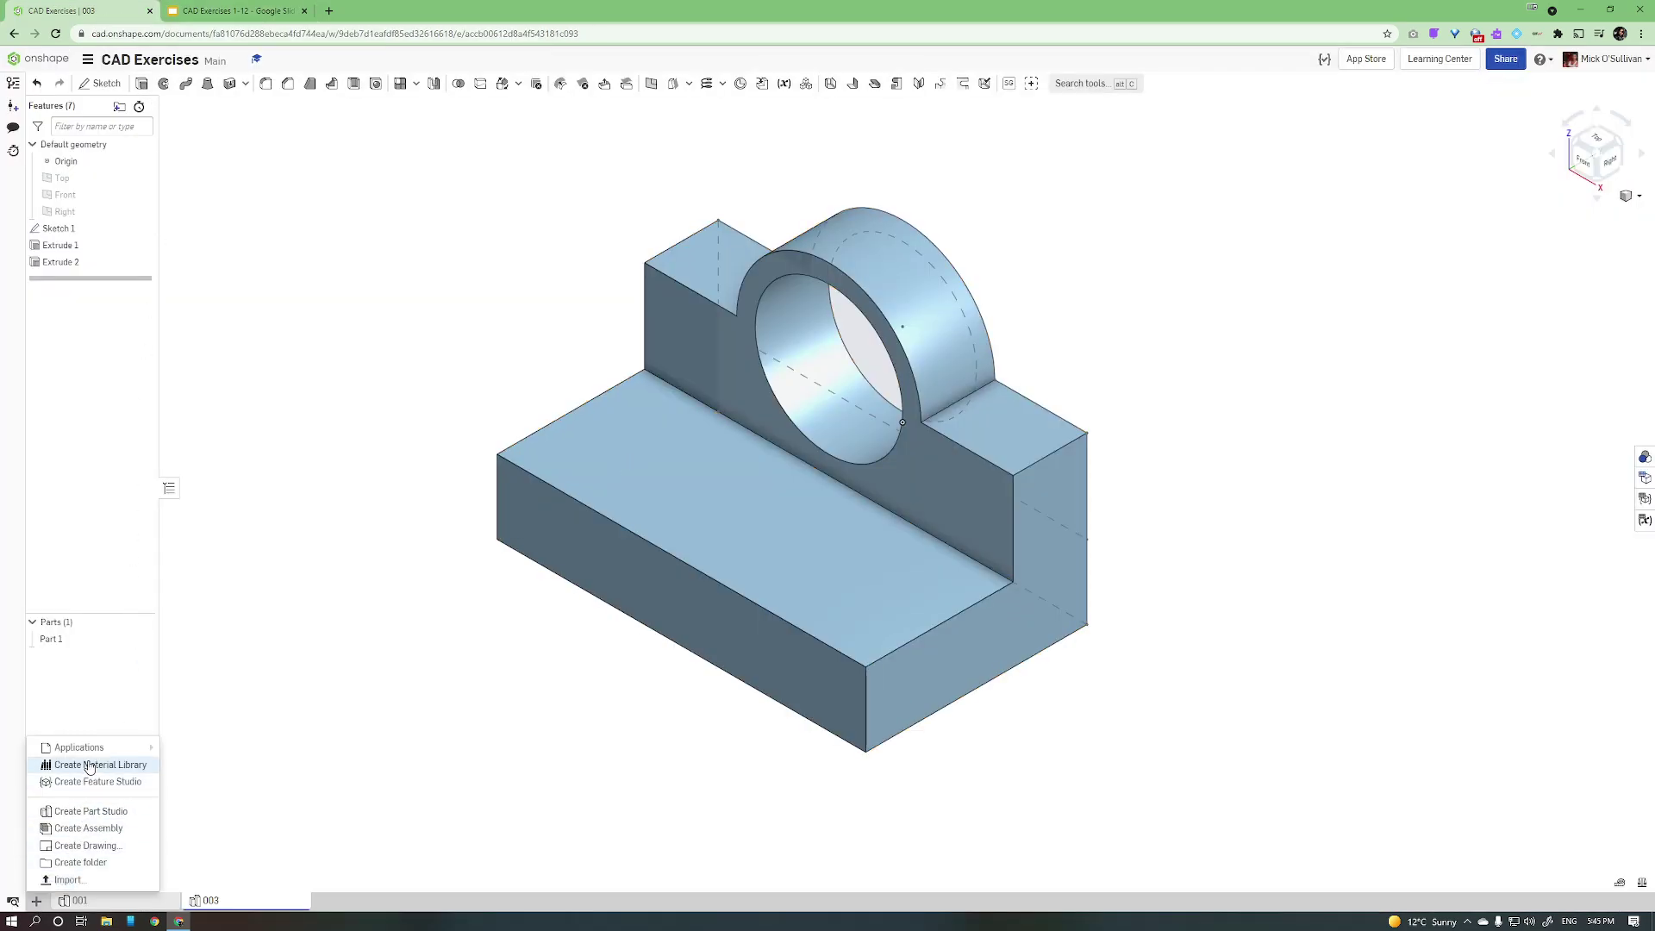
left_click(95, 813)
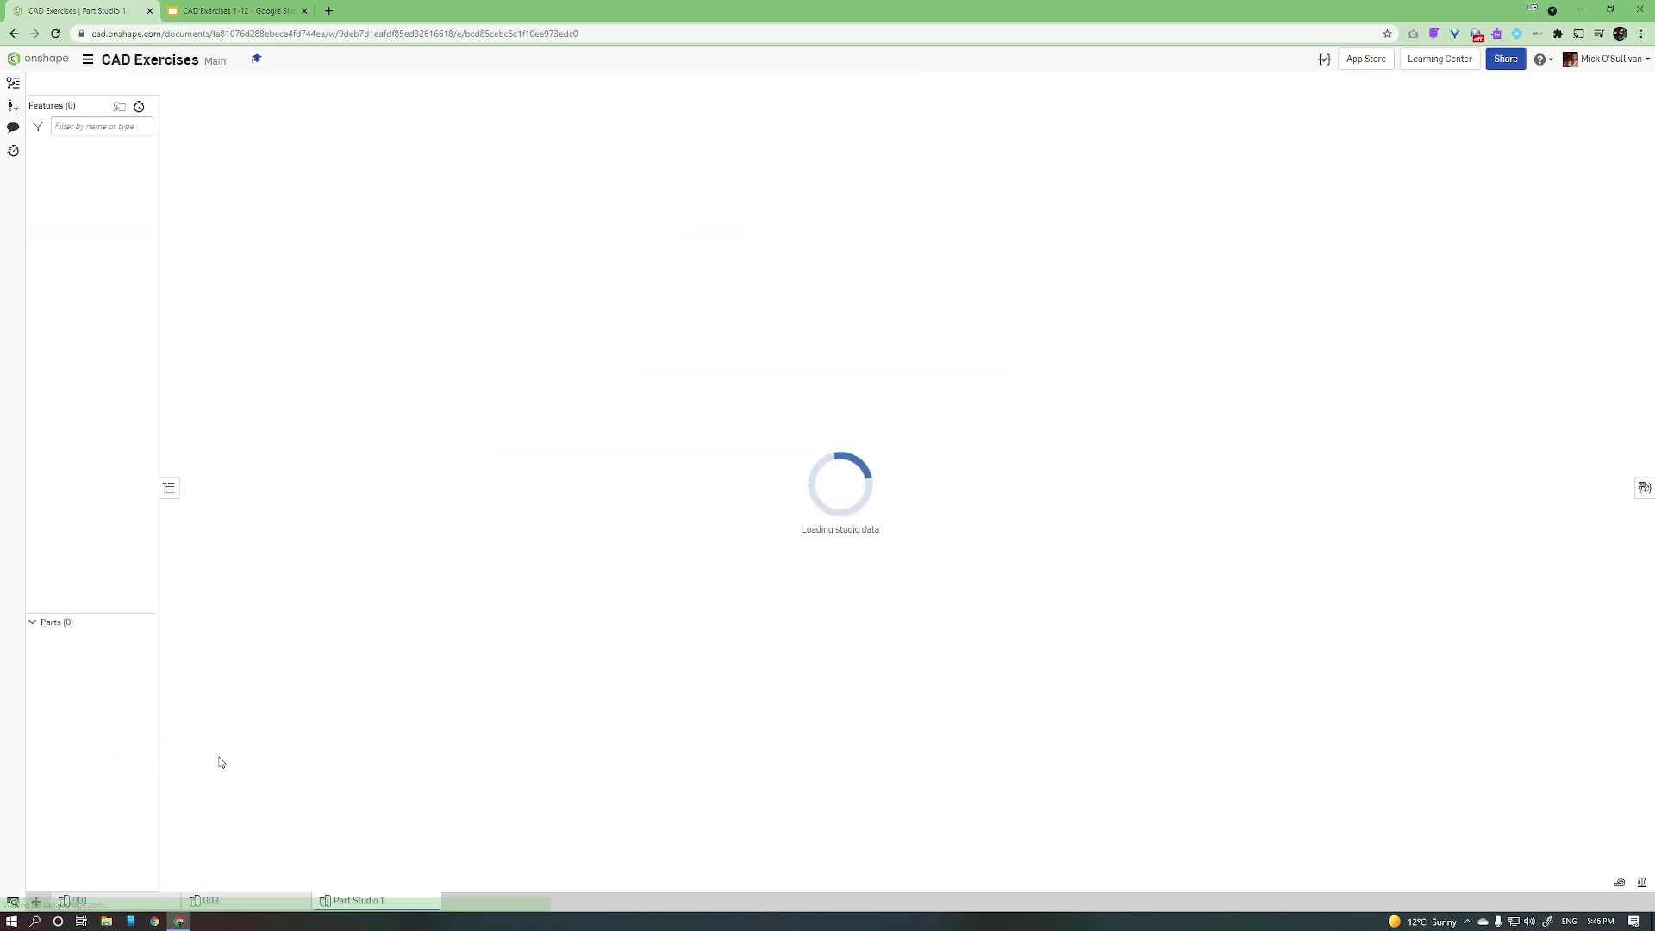
right_click(355, 900)
left_click(365, 804)
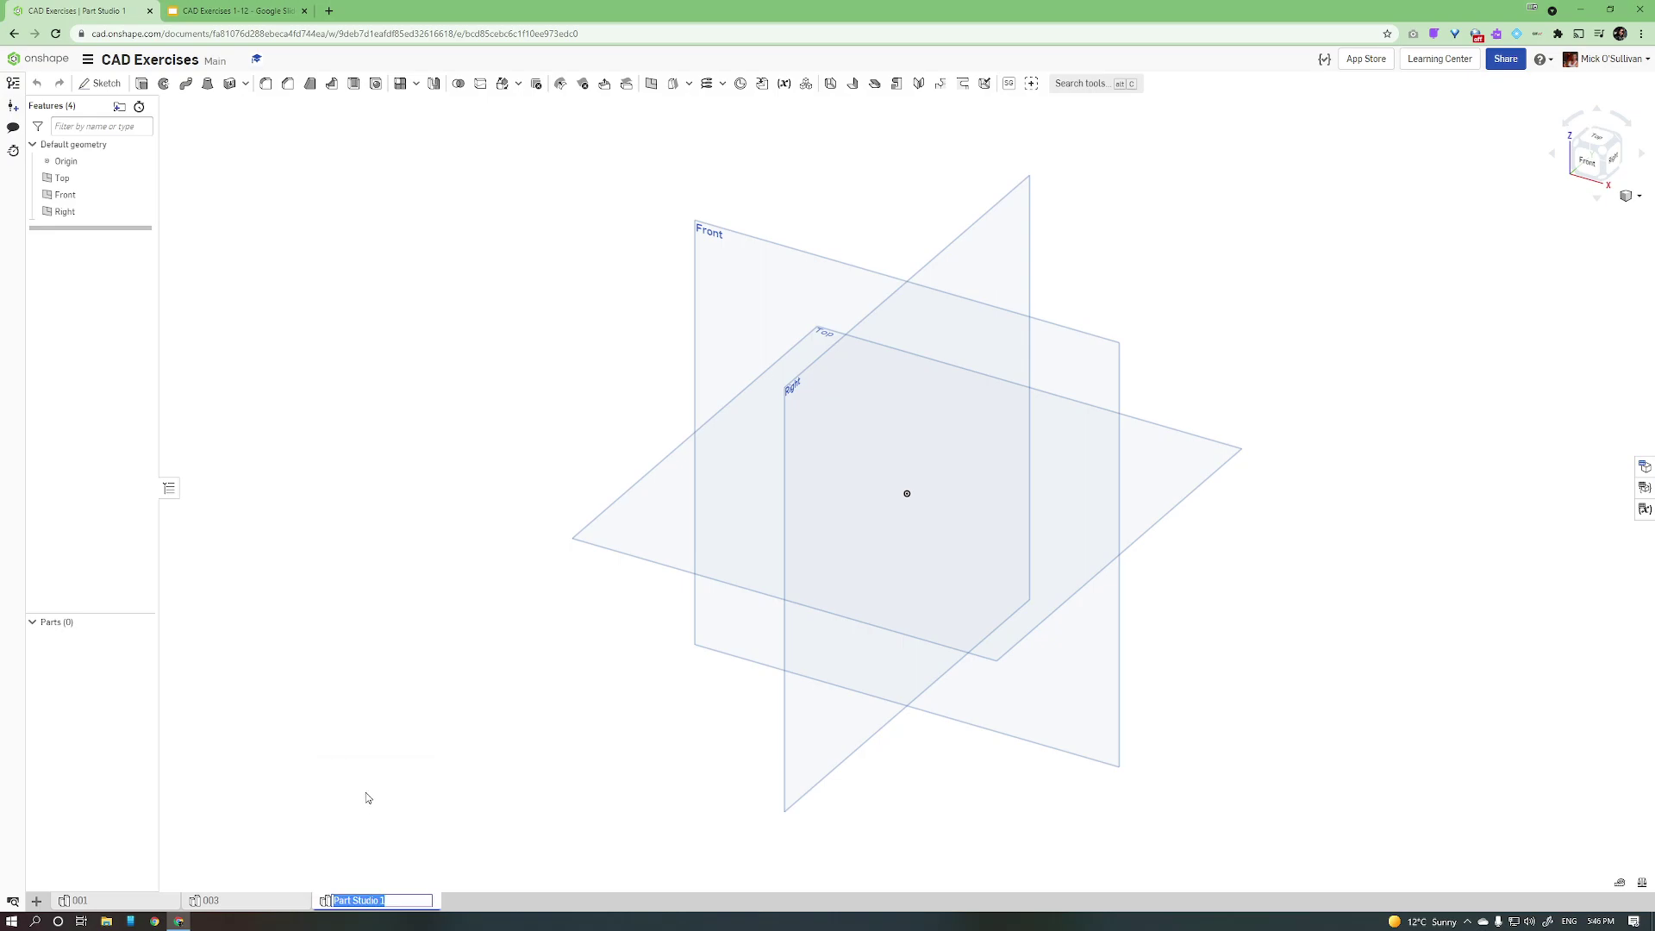
type("004")
key("Return")
Step: Check the stepped cylinder's shape and dimensions on the Exercise 004 slide in Google Slides and return to Onshape
key("ctrl+Tab")
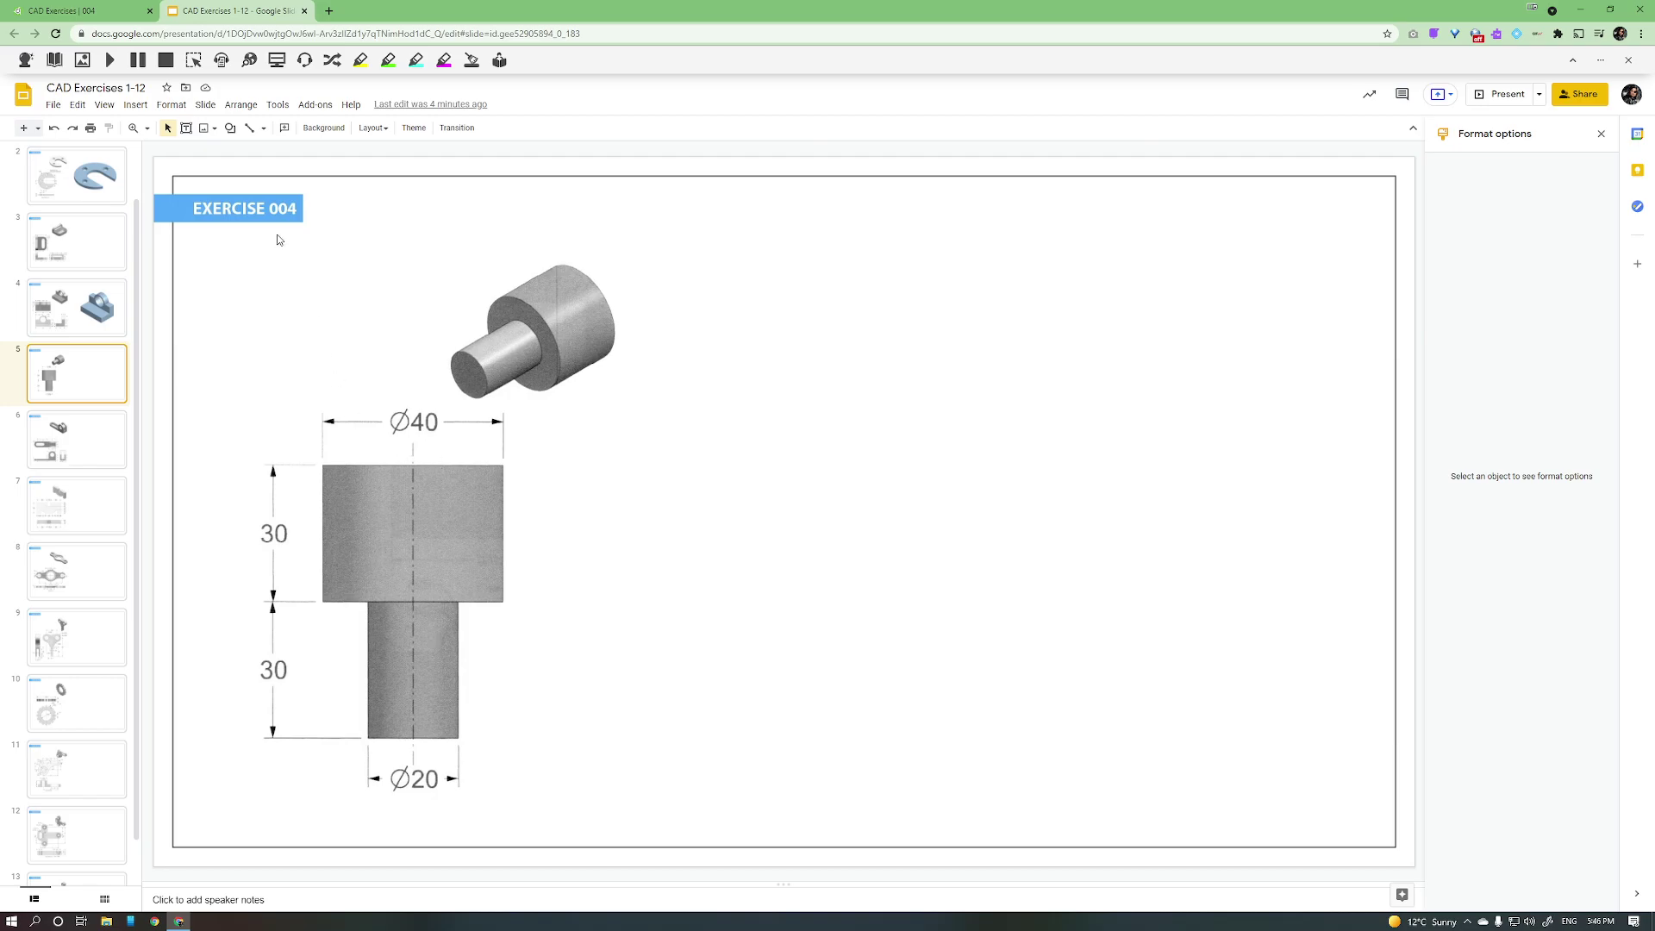
left_click(125, 9)
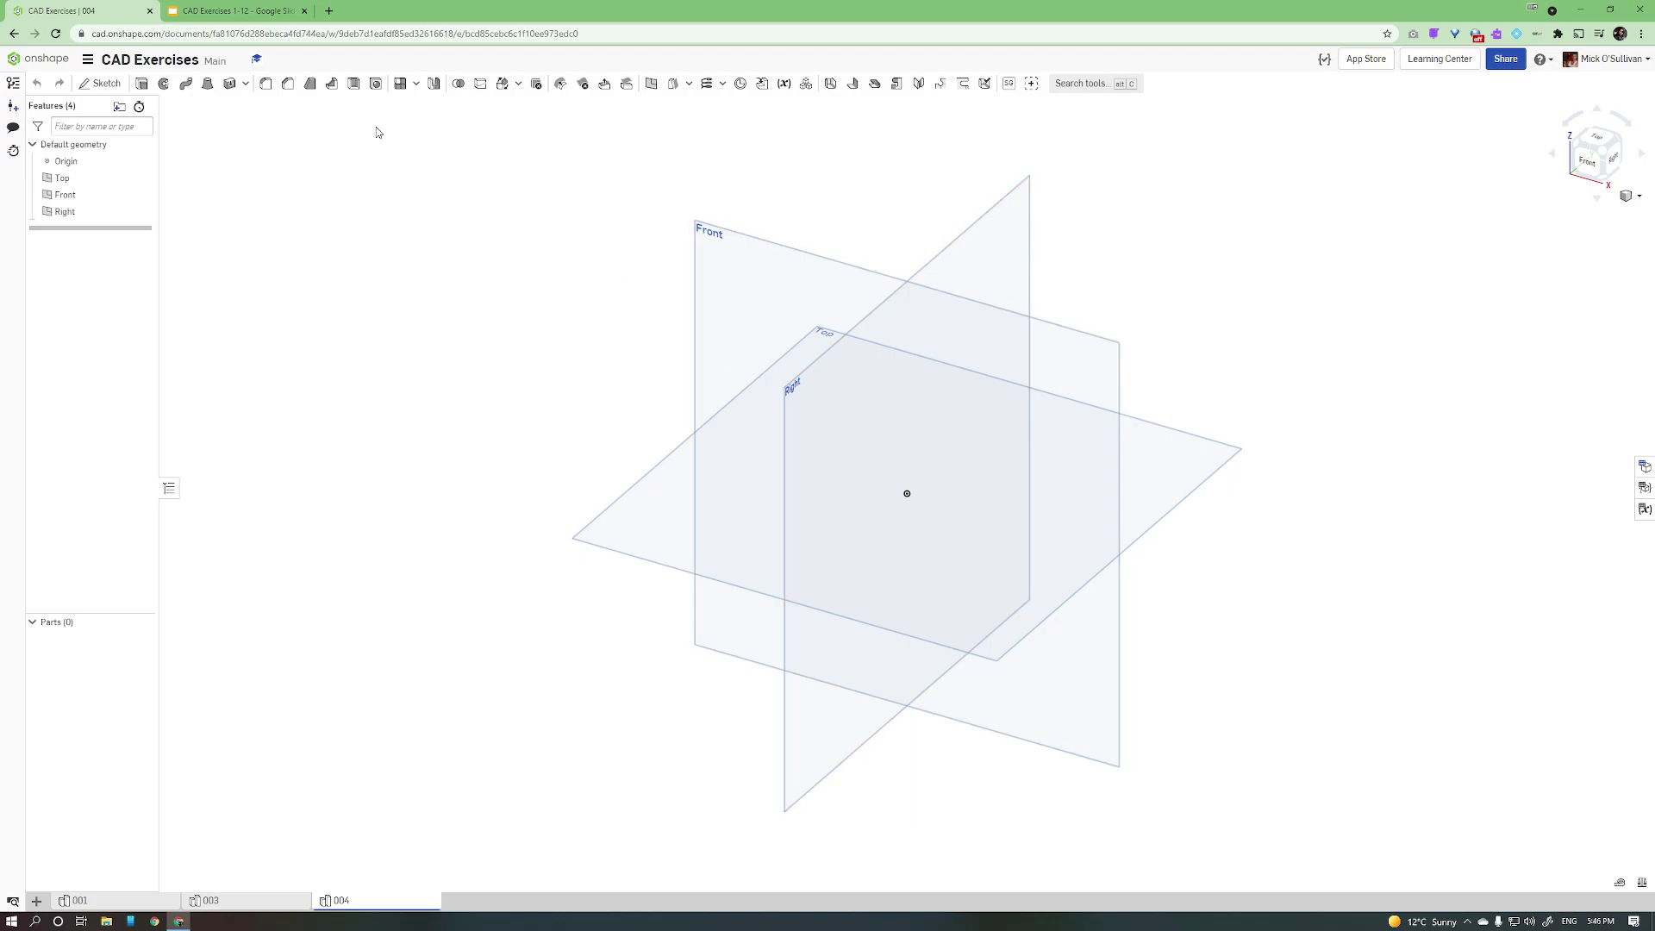
left_click(249, 13)
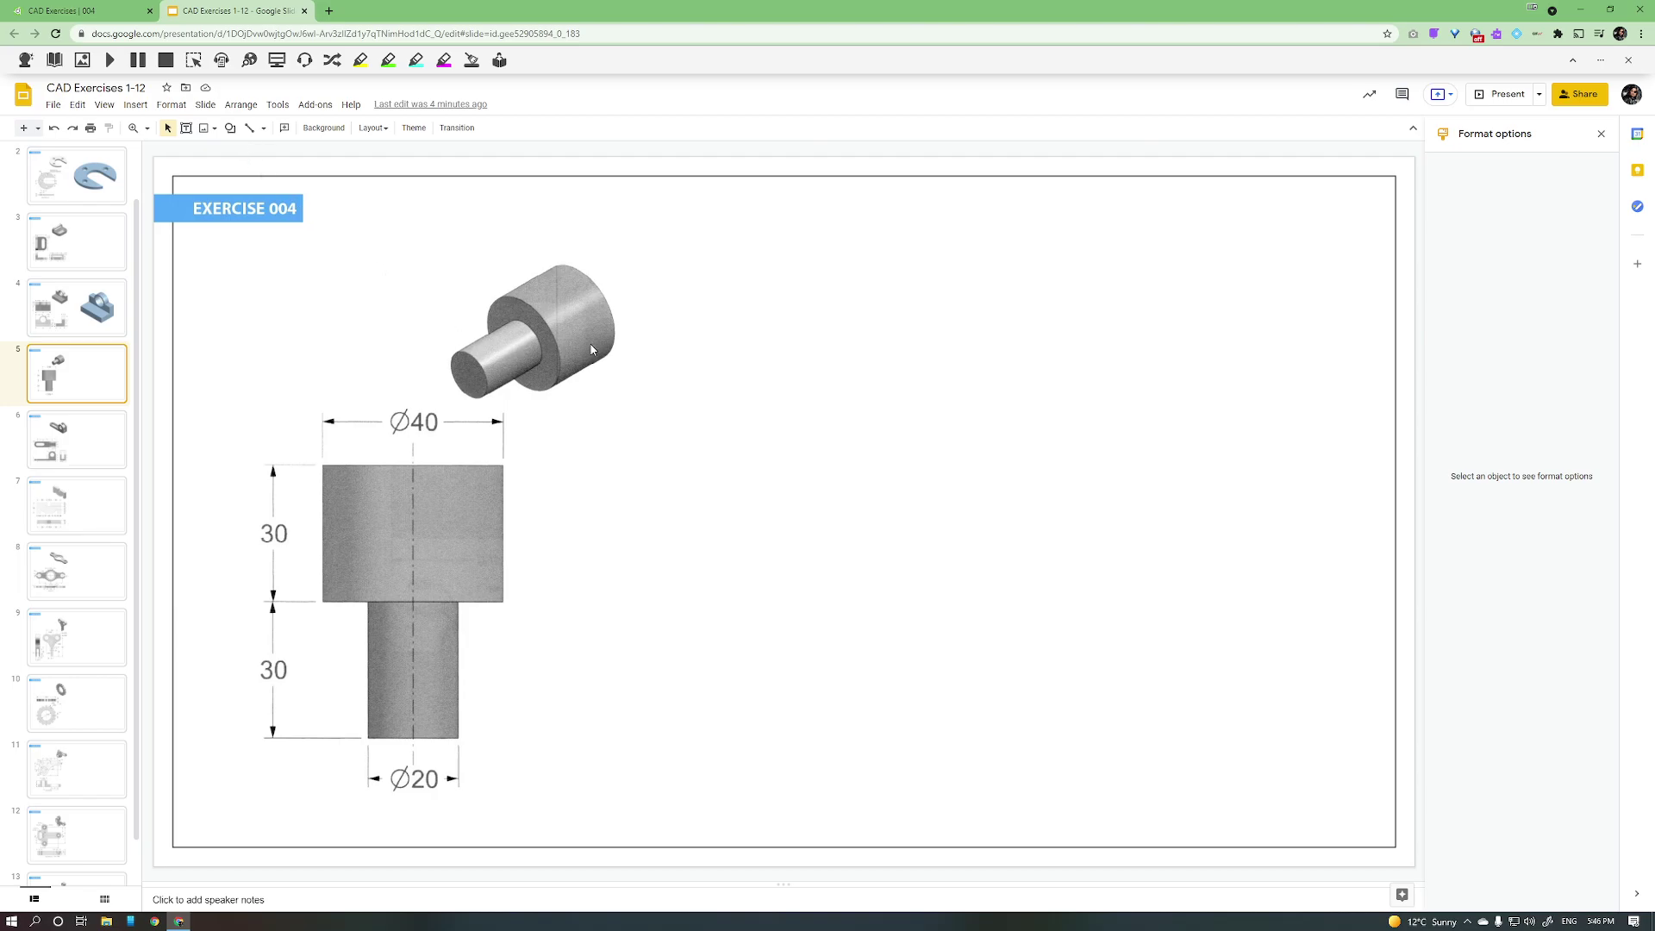
left_click(121, 15)
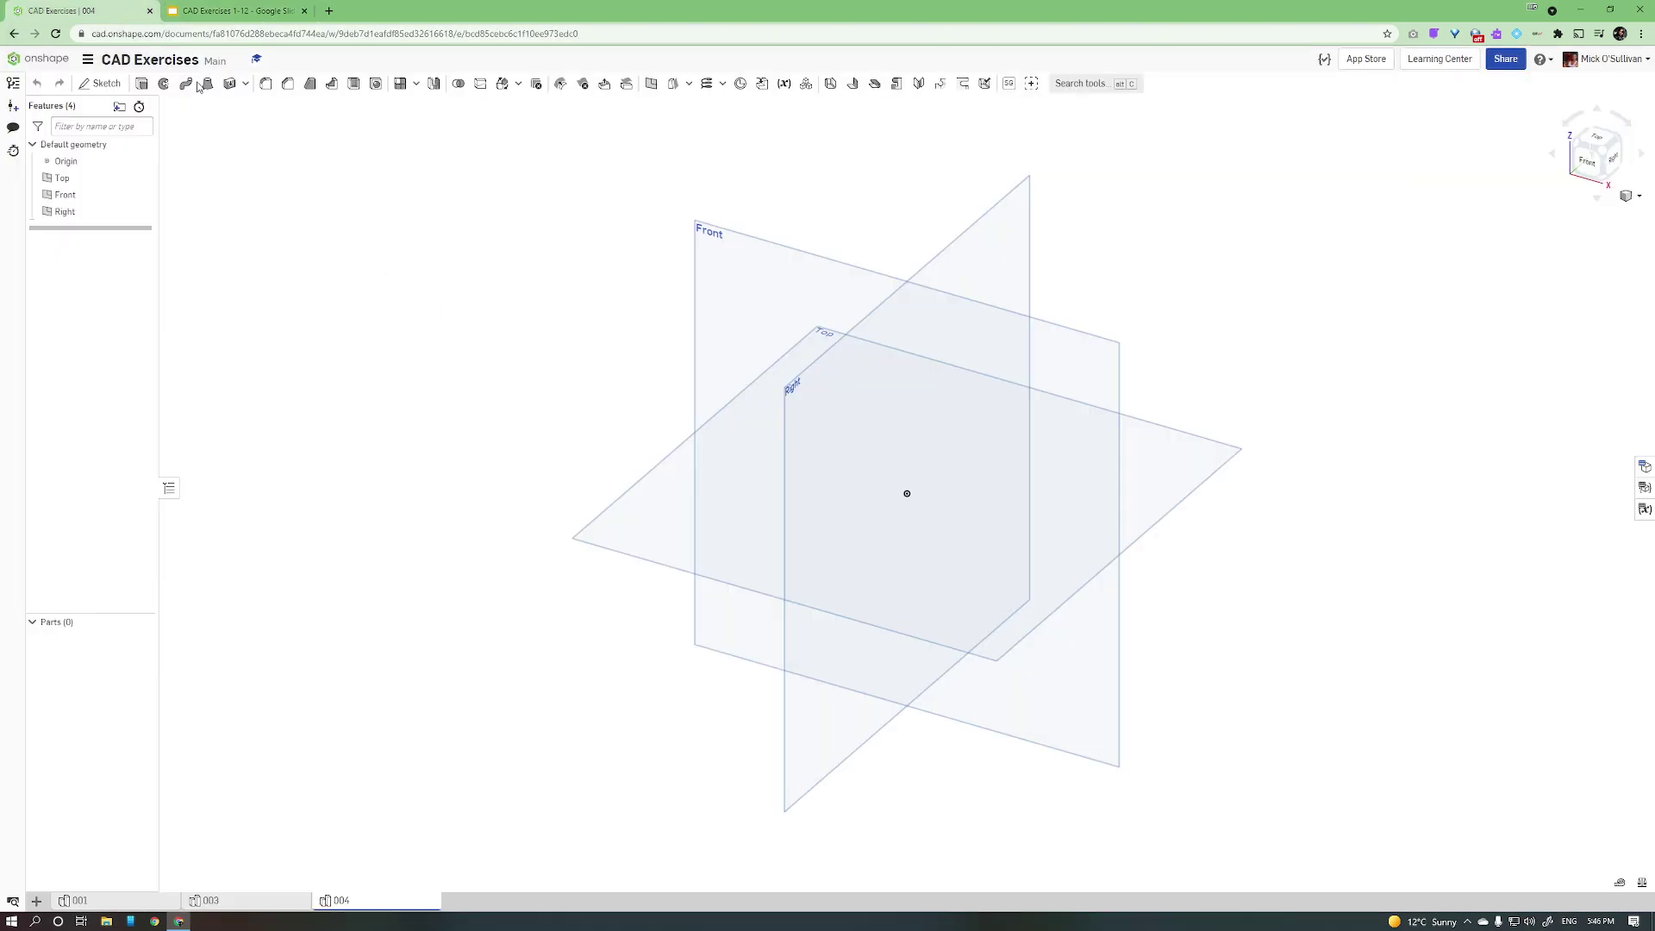
Step: Start a sketch on the Right plane and view it normal to the sketch plane
left_click(803, 382)
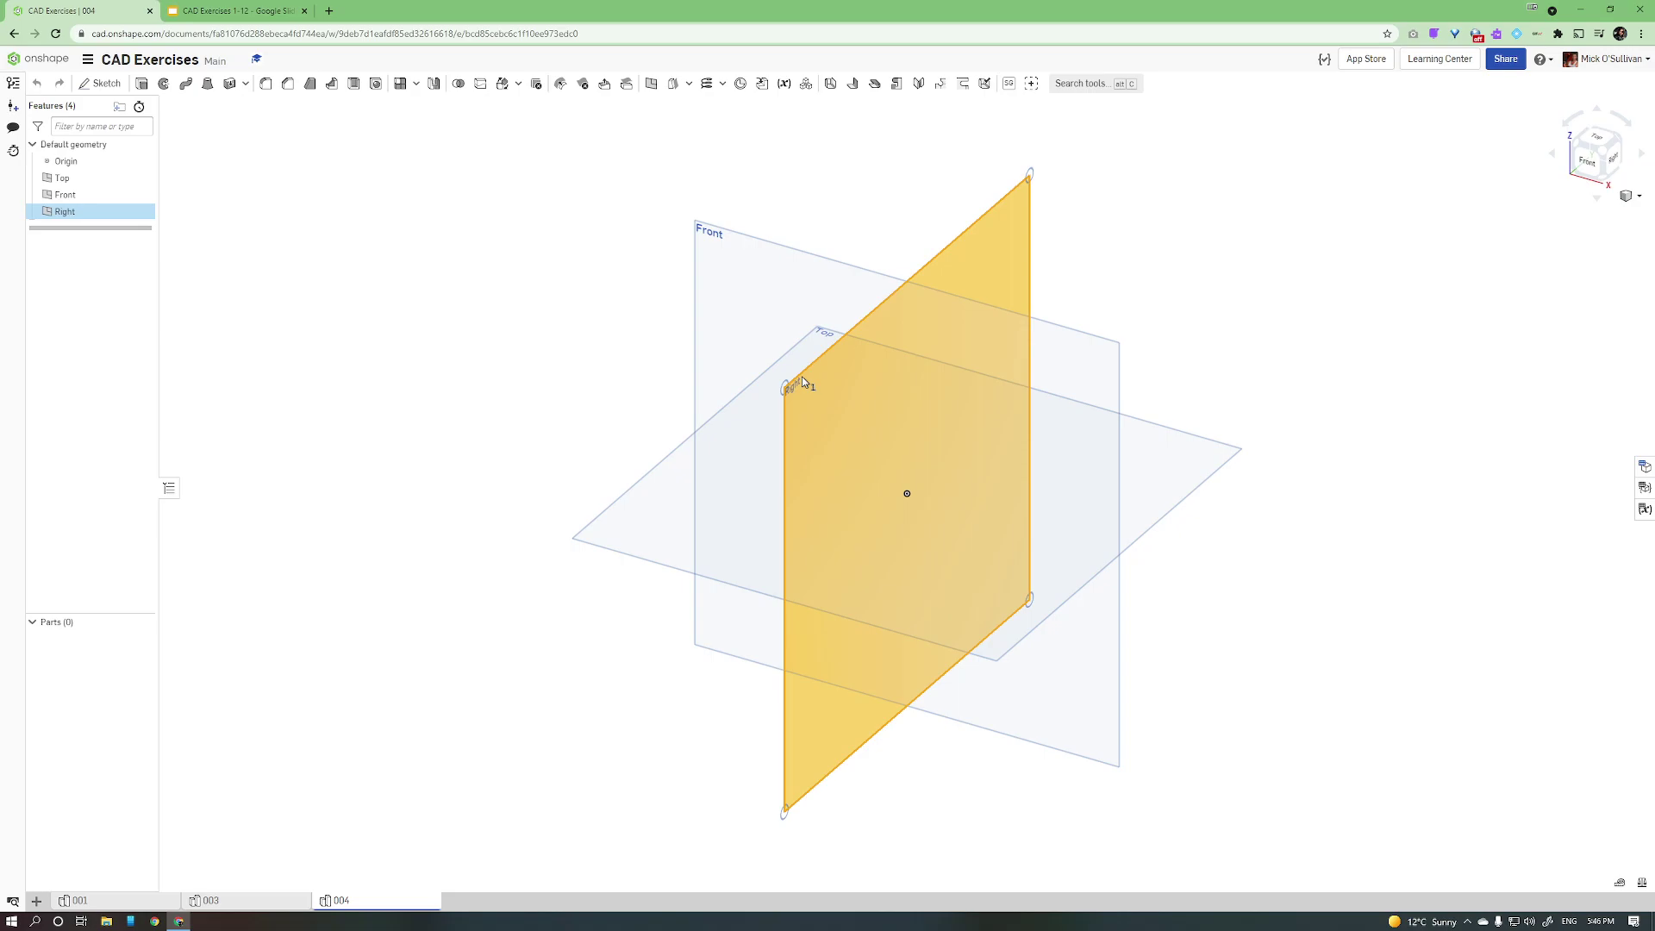
right_click(801, 379)
left_click(818, 395)
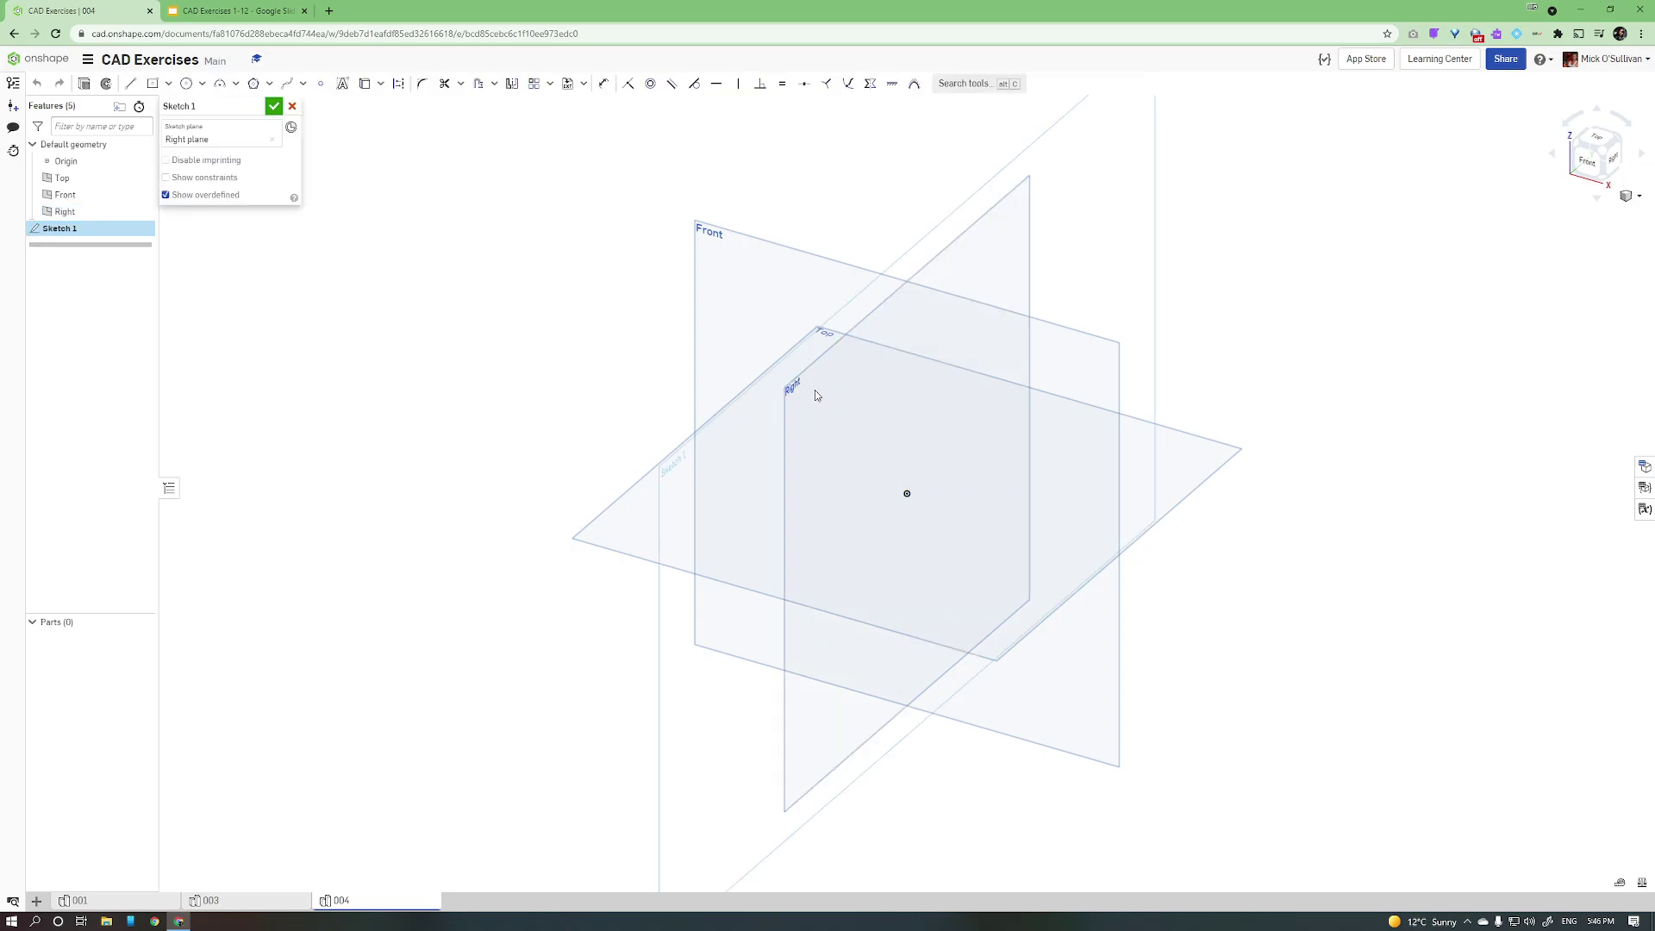
right_click(816, 395)
right_click(843, 565)
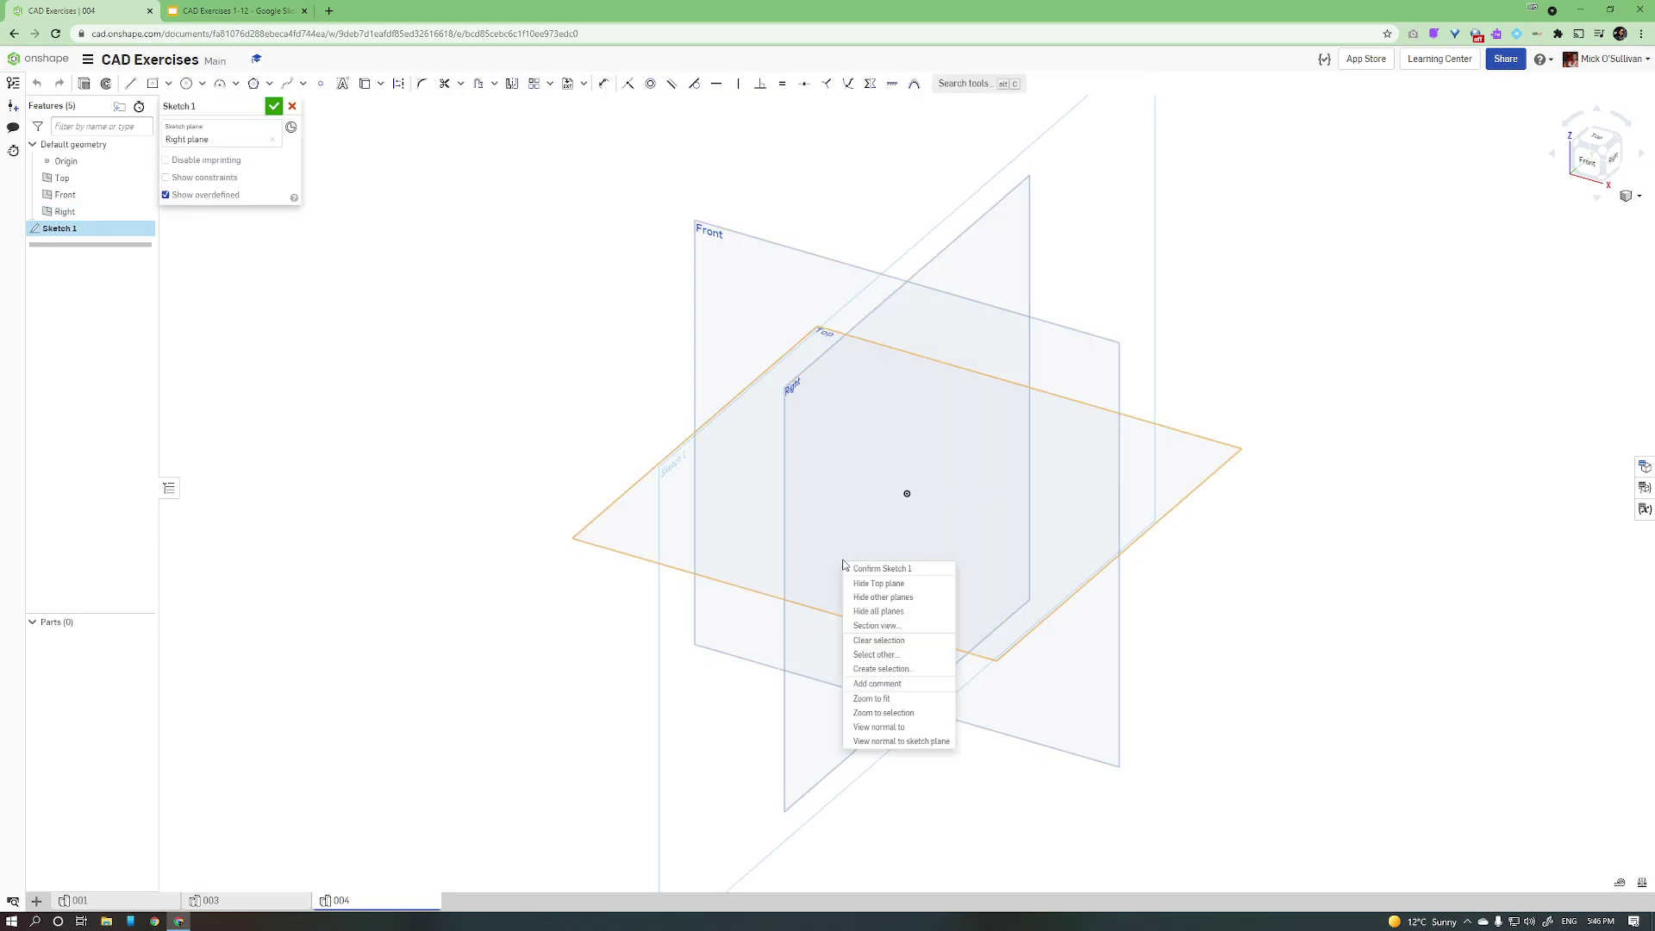
left_click(859, 741)
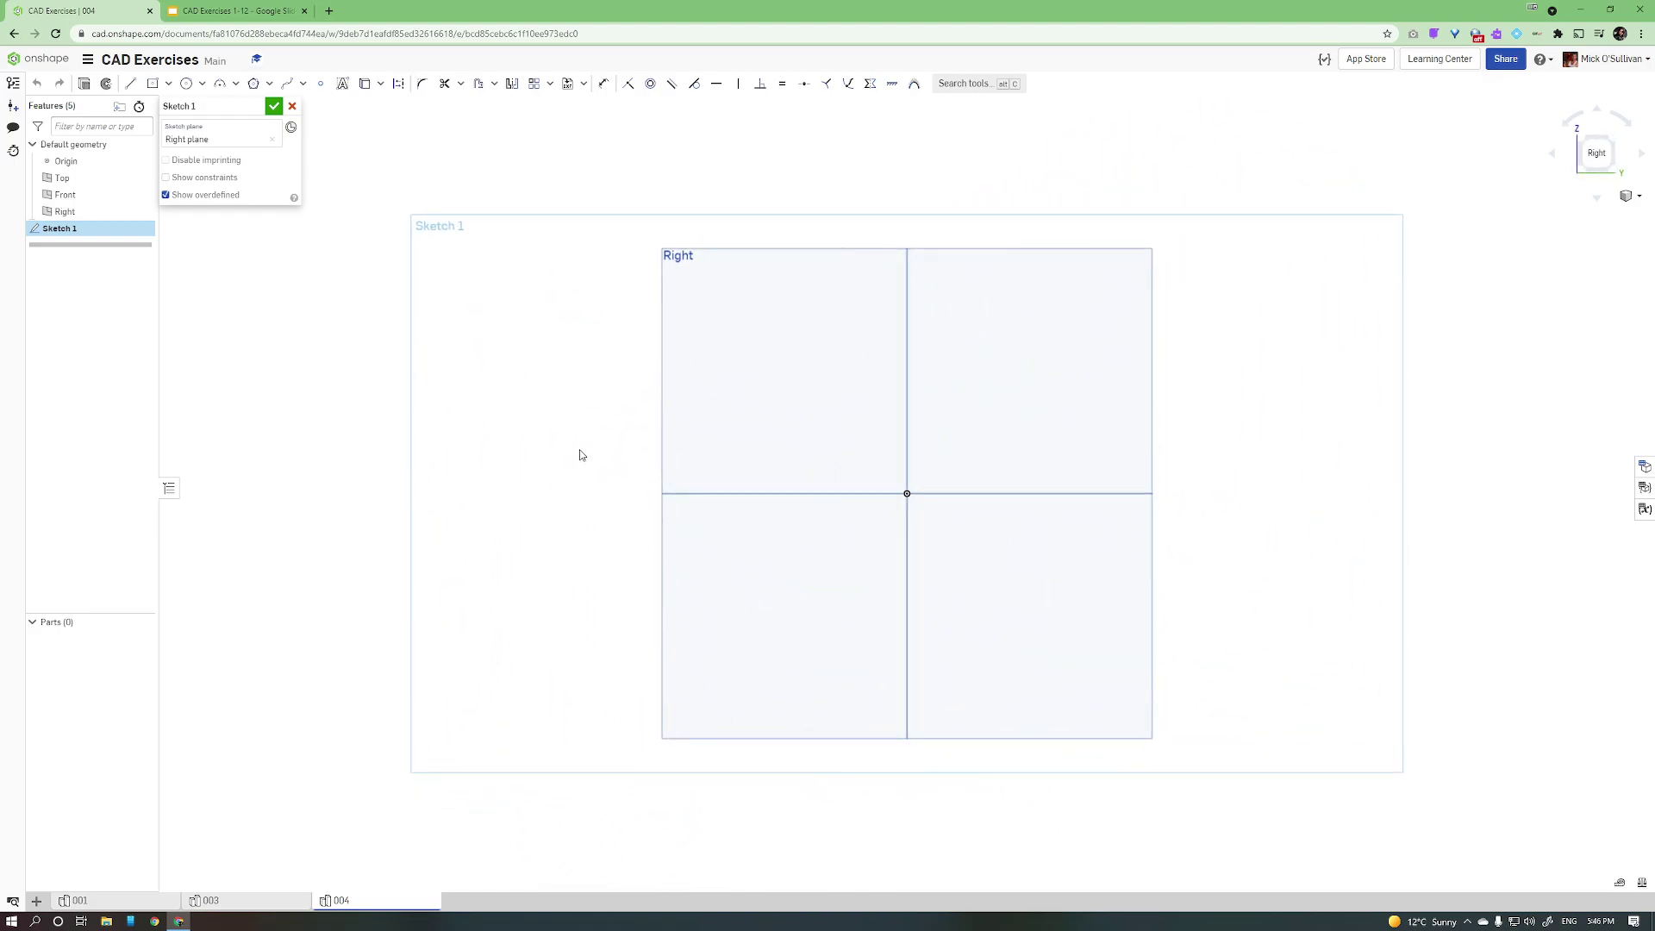
left_click(152, 87)
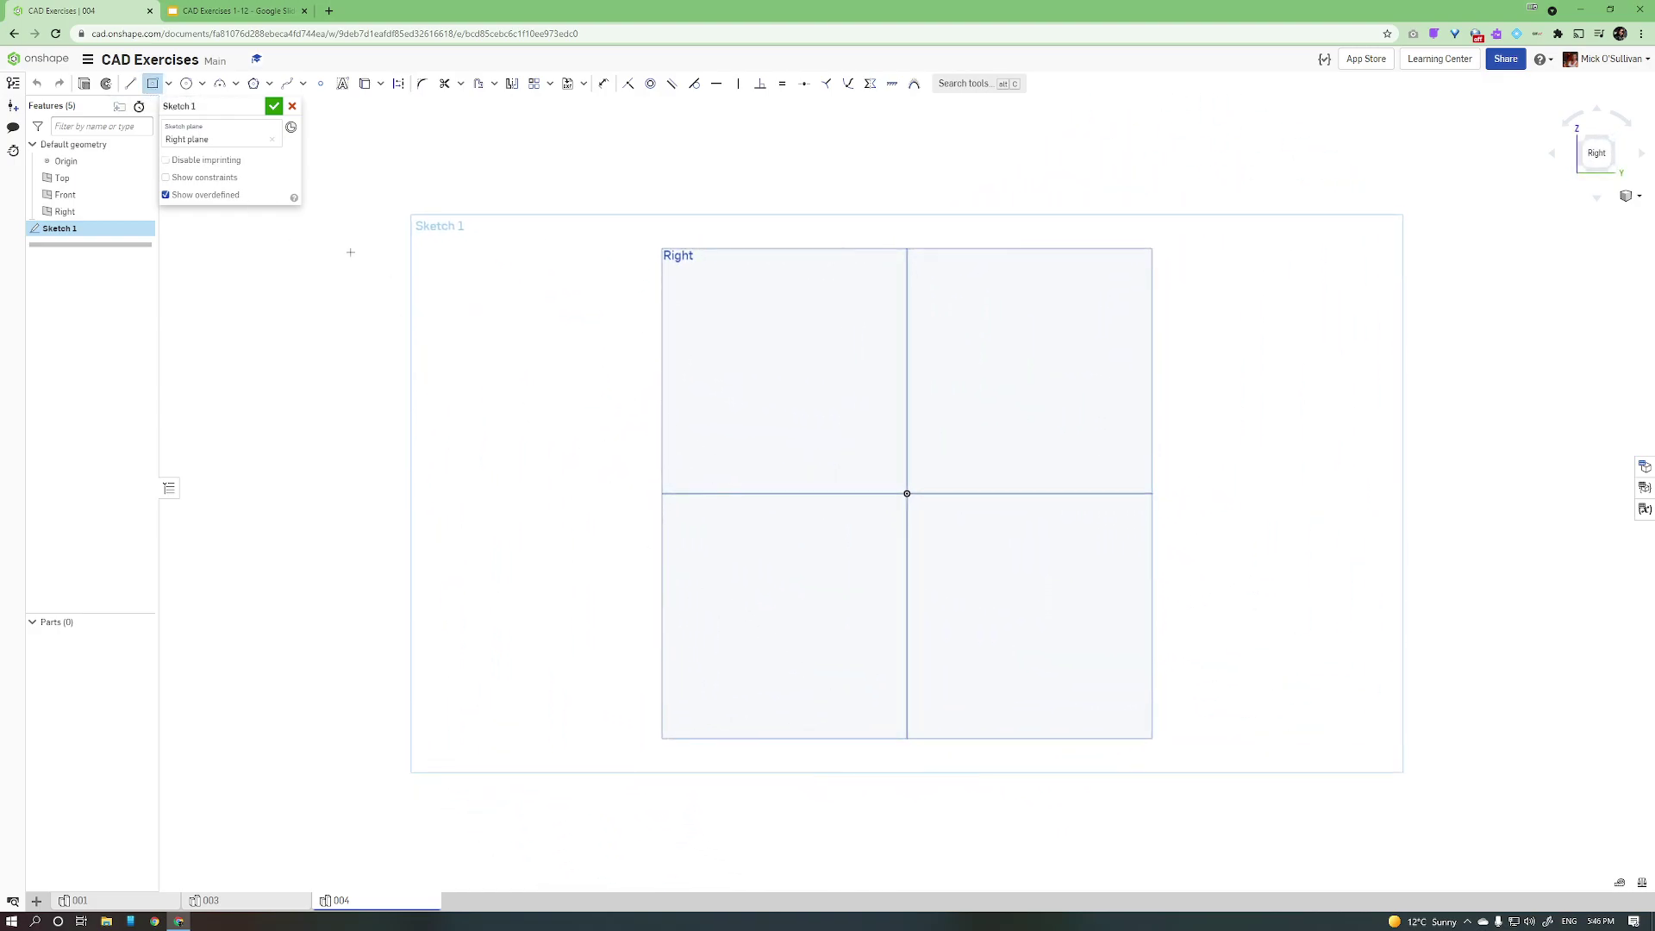
left_click(169, 83)
left_click(173, 106)
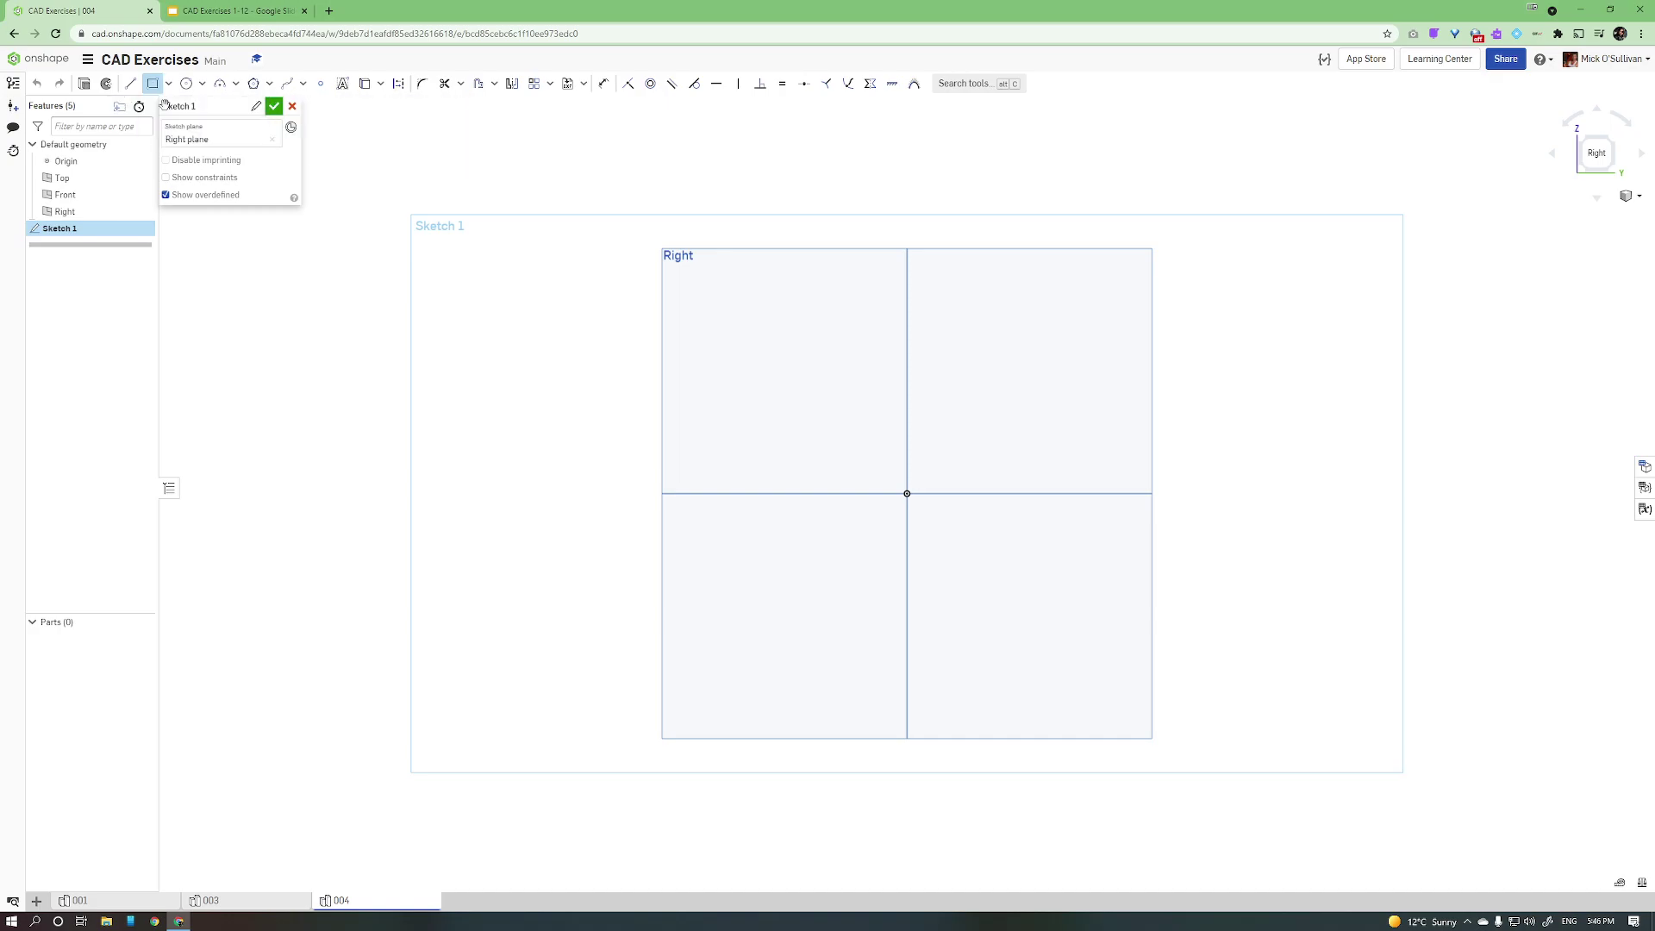
left_click(905, 493)
left_click(780, 432)
key("ctrl+z")
Step: Sketch two adjoining corner rectangles from the origin above the horizontal axis, a smaller one on the left and one about 65 by 57 mm on the right
left_click(153, 83)
left_click(907, 493)
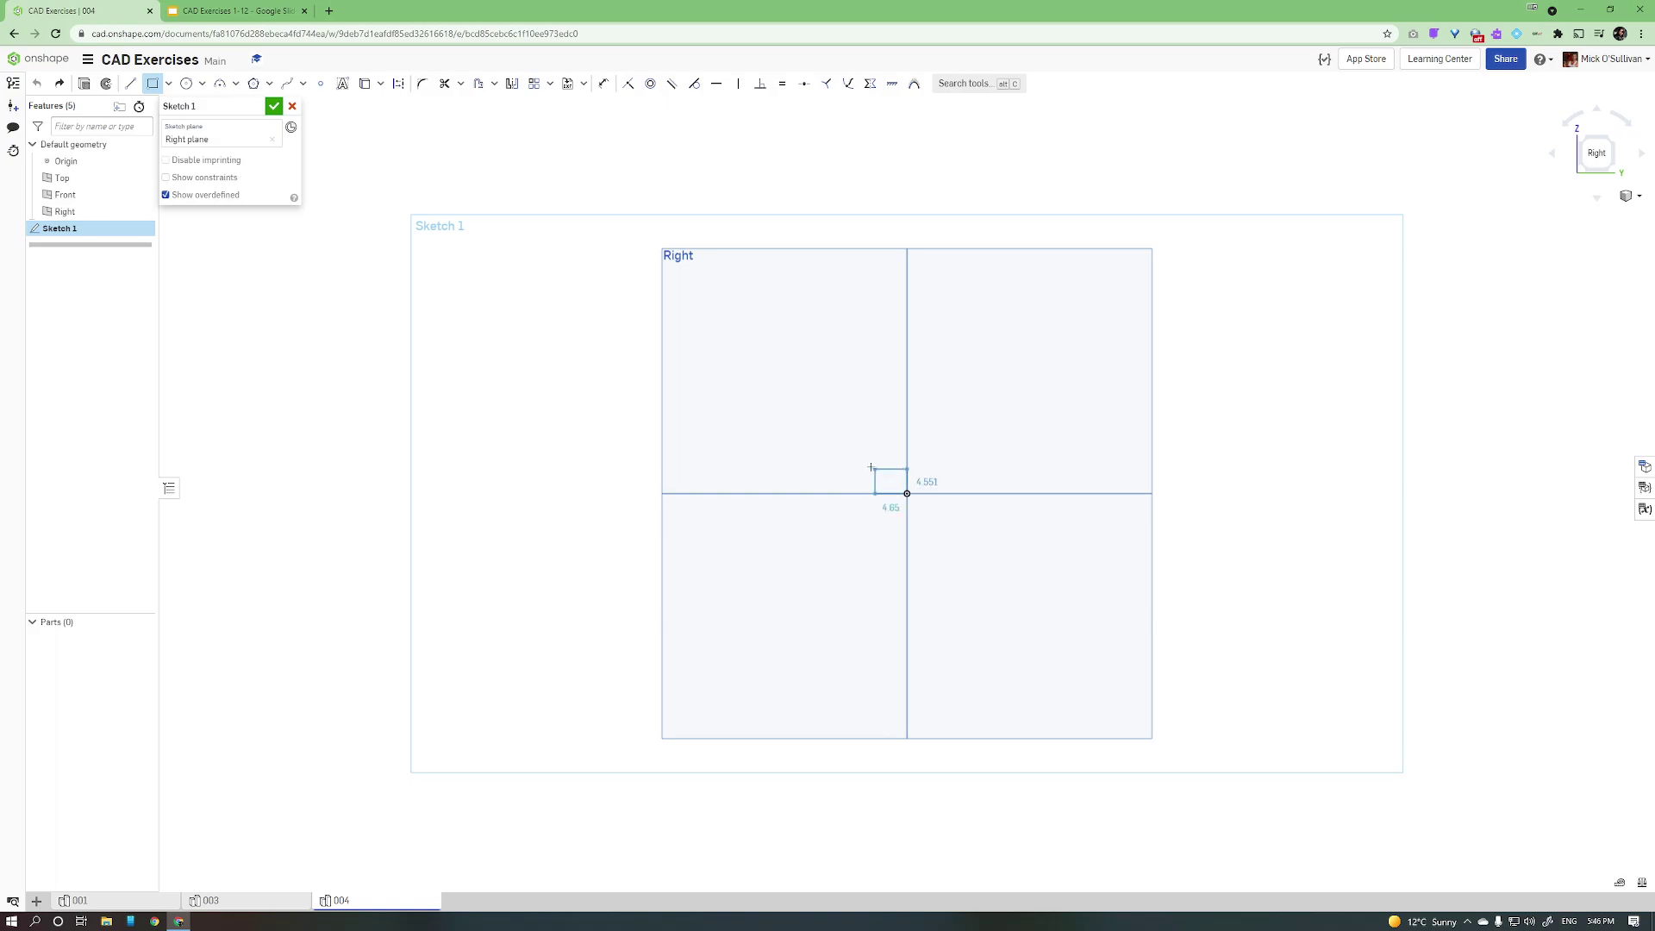
left_click(761, 406)
left_click(907, 493)
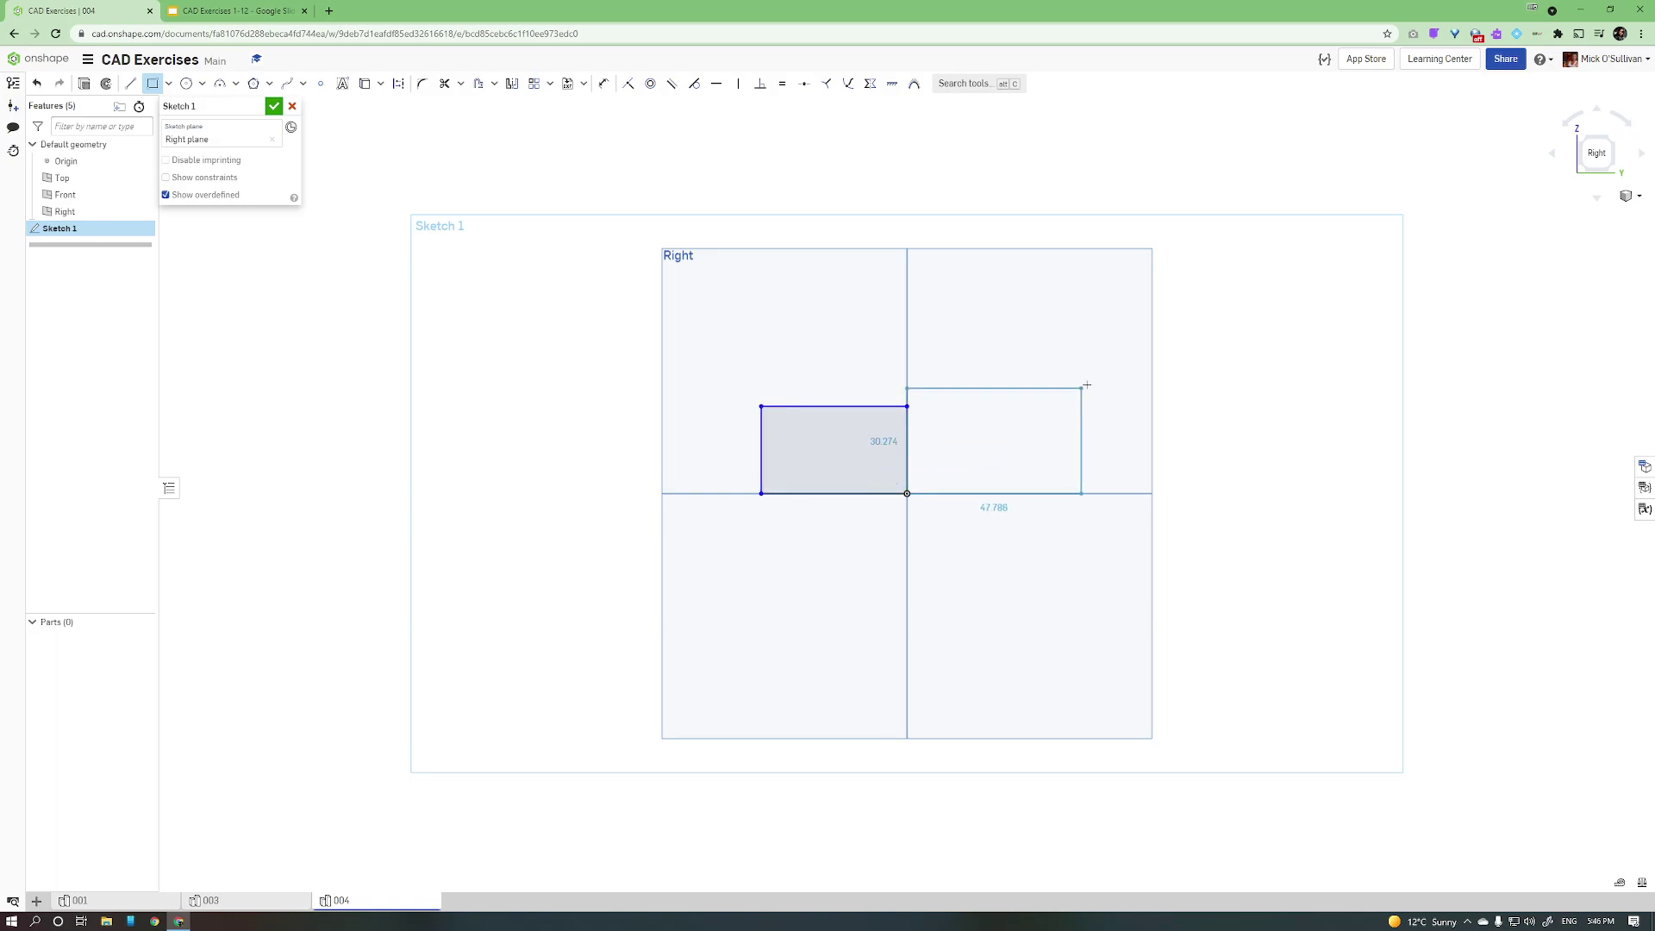
left_click(1120, 307)
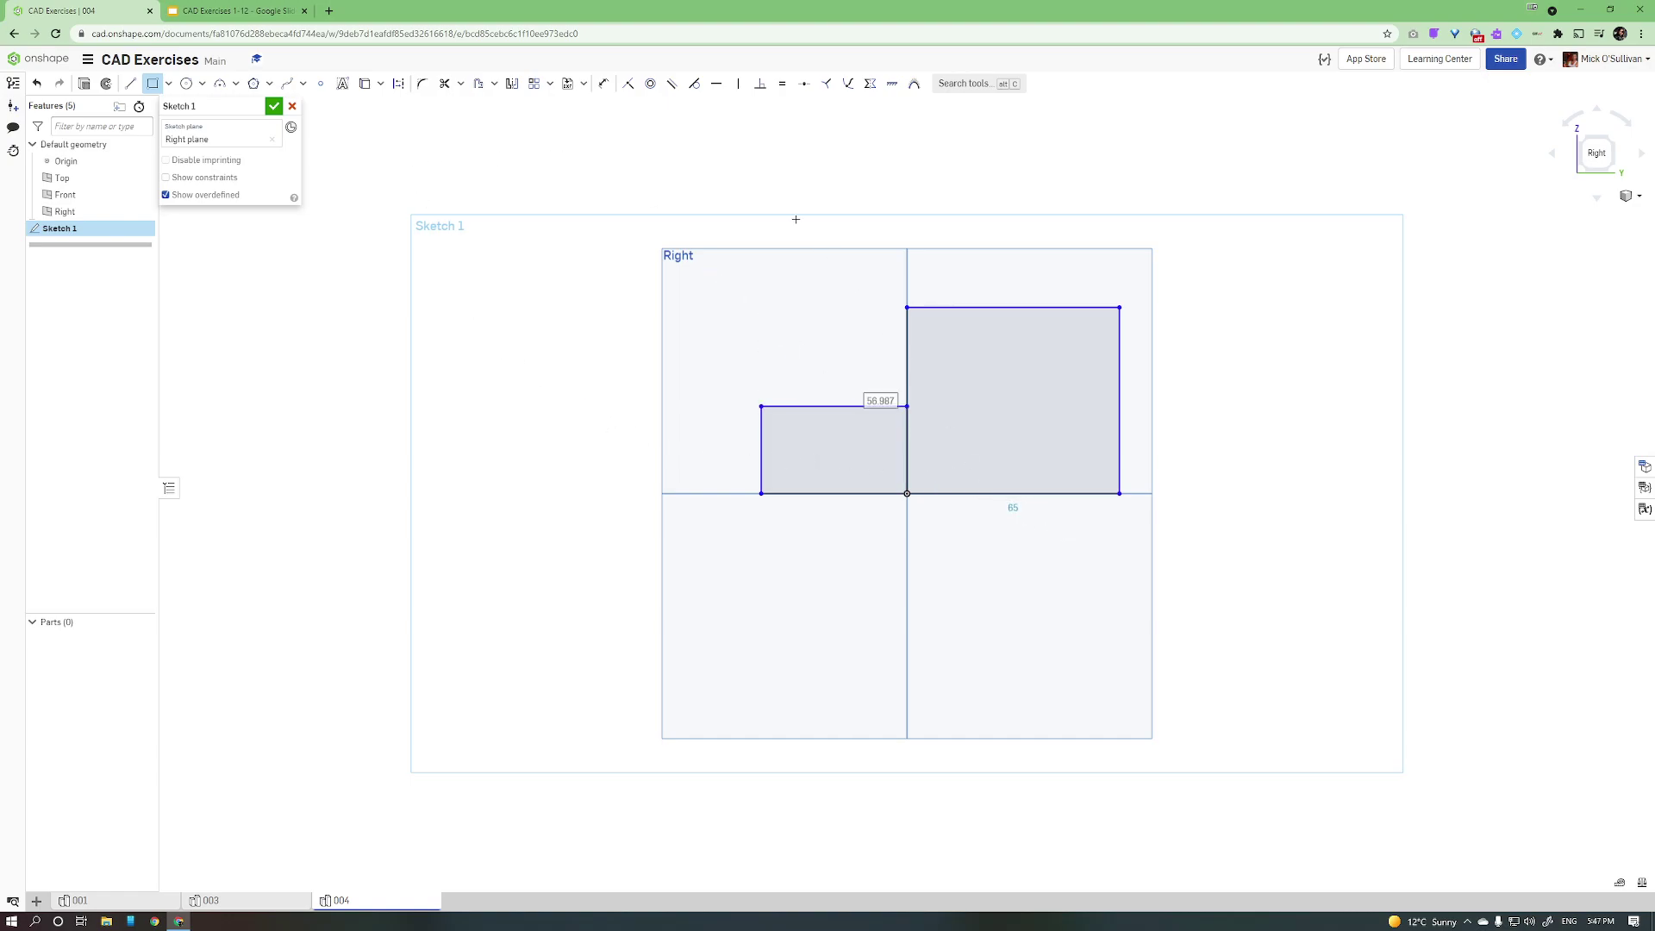
Step: Dimension the widths of both rectangles to 30 mm and centre the larger rectangle's dimension text
left_click(603, 82)
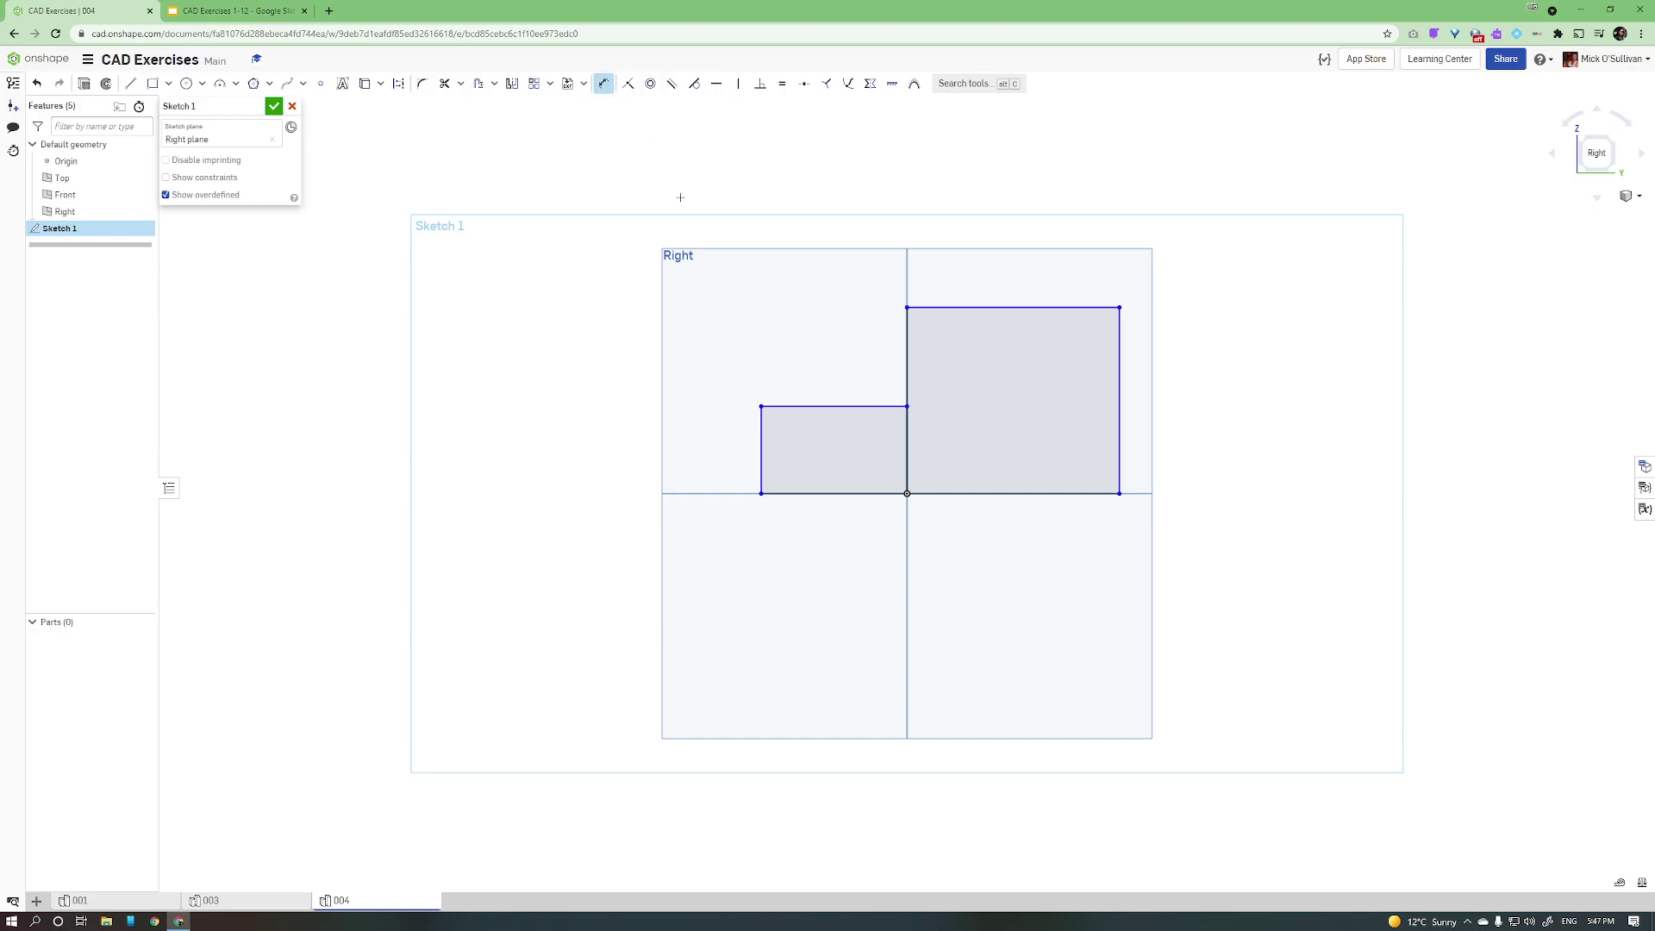
left_click(927, 494)
left_click(969, 532)
type("30")
key("Return")
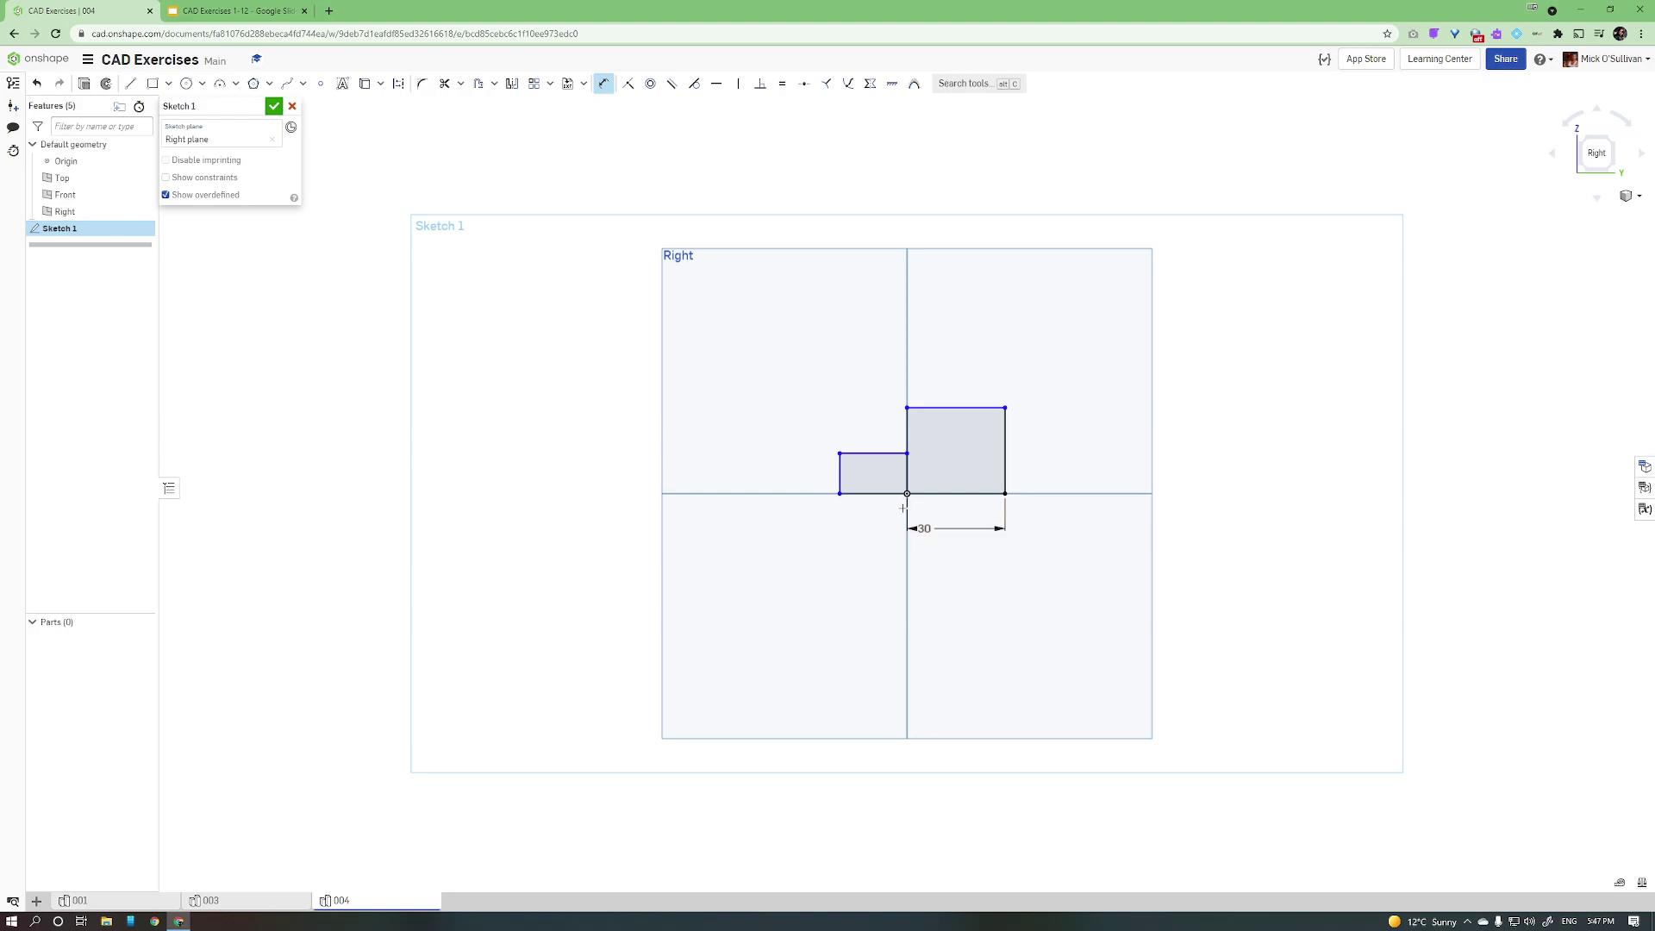
left_click(873, 494)
type("30")
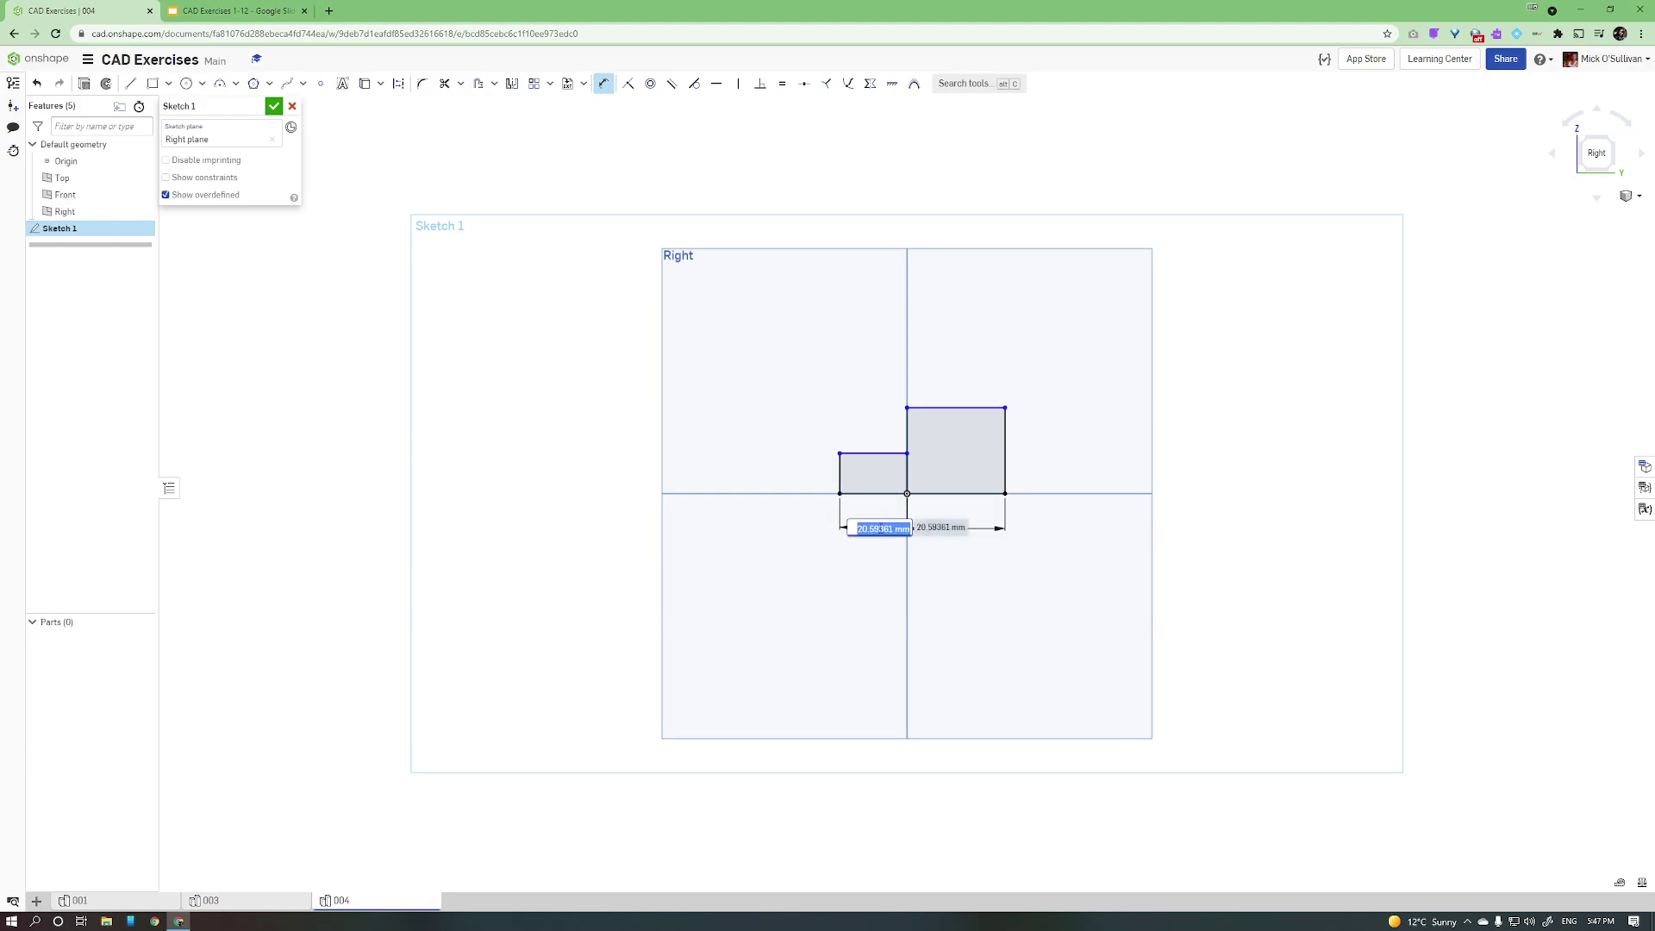
key("Return")
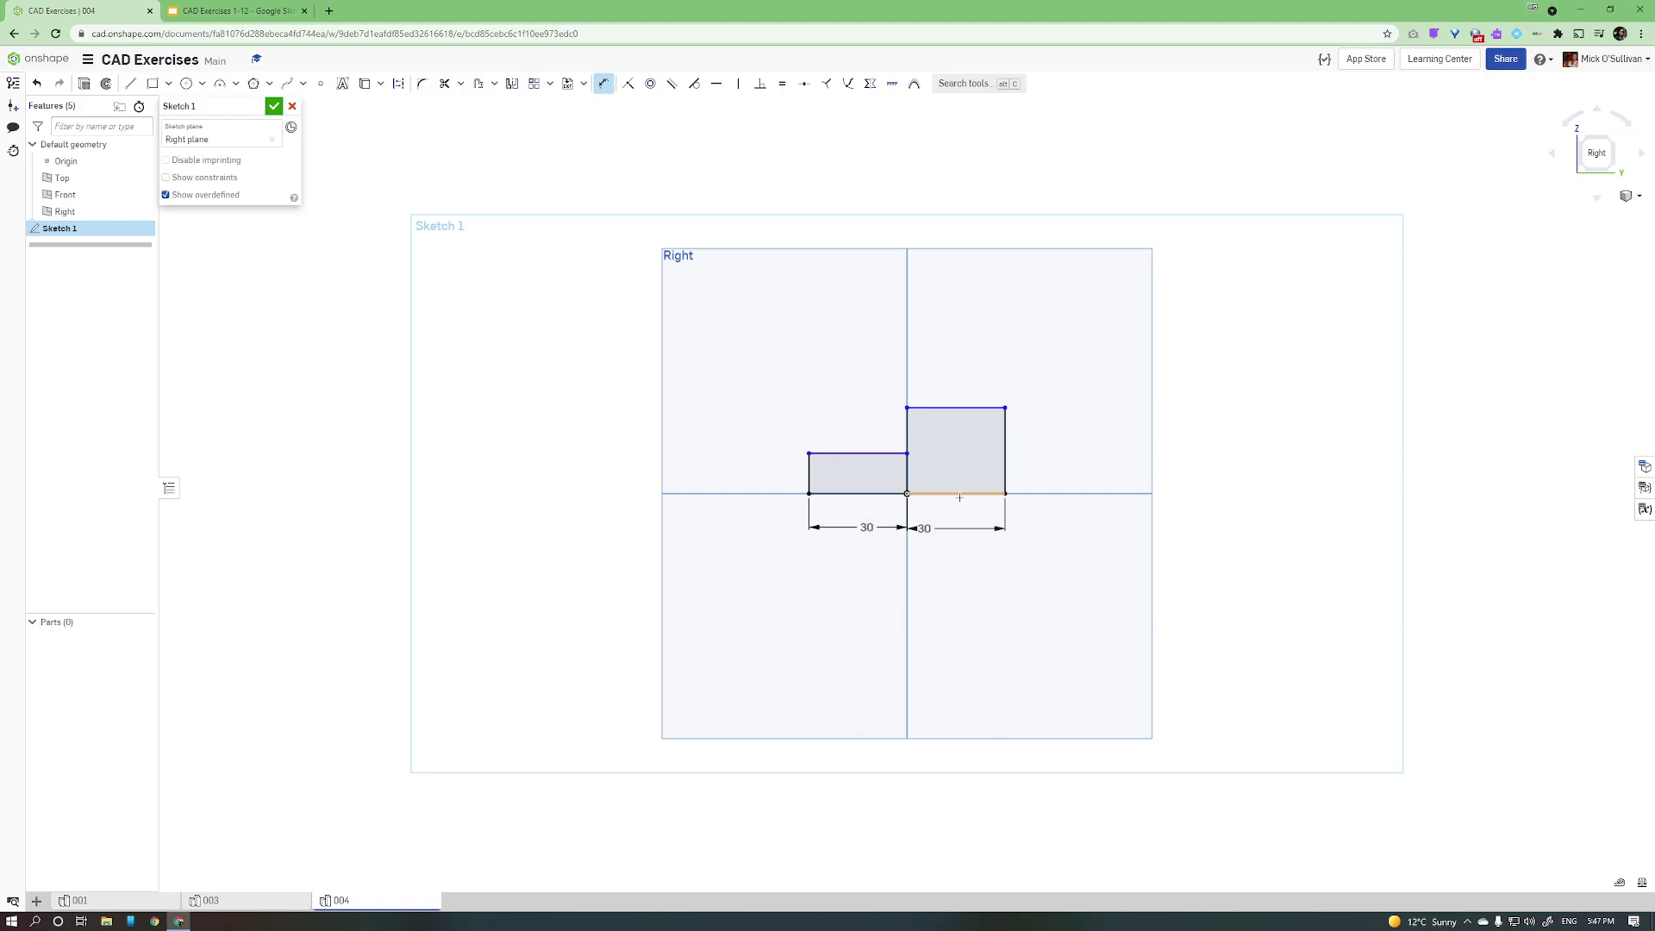
left_click_drag(937, 528, 966, 529)
Step: Dimension the larger rectangle's height to 20 mm and the smaller rectangle's height to 10 mm
left_click(1007, 462)
left_click(1037, 459)
type("20")
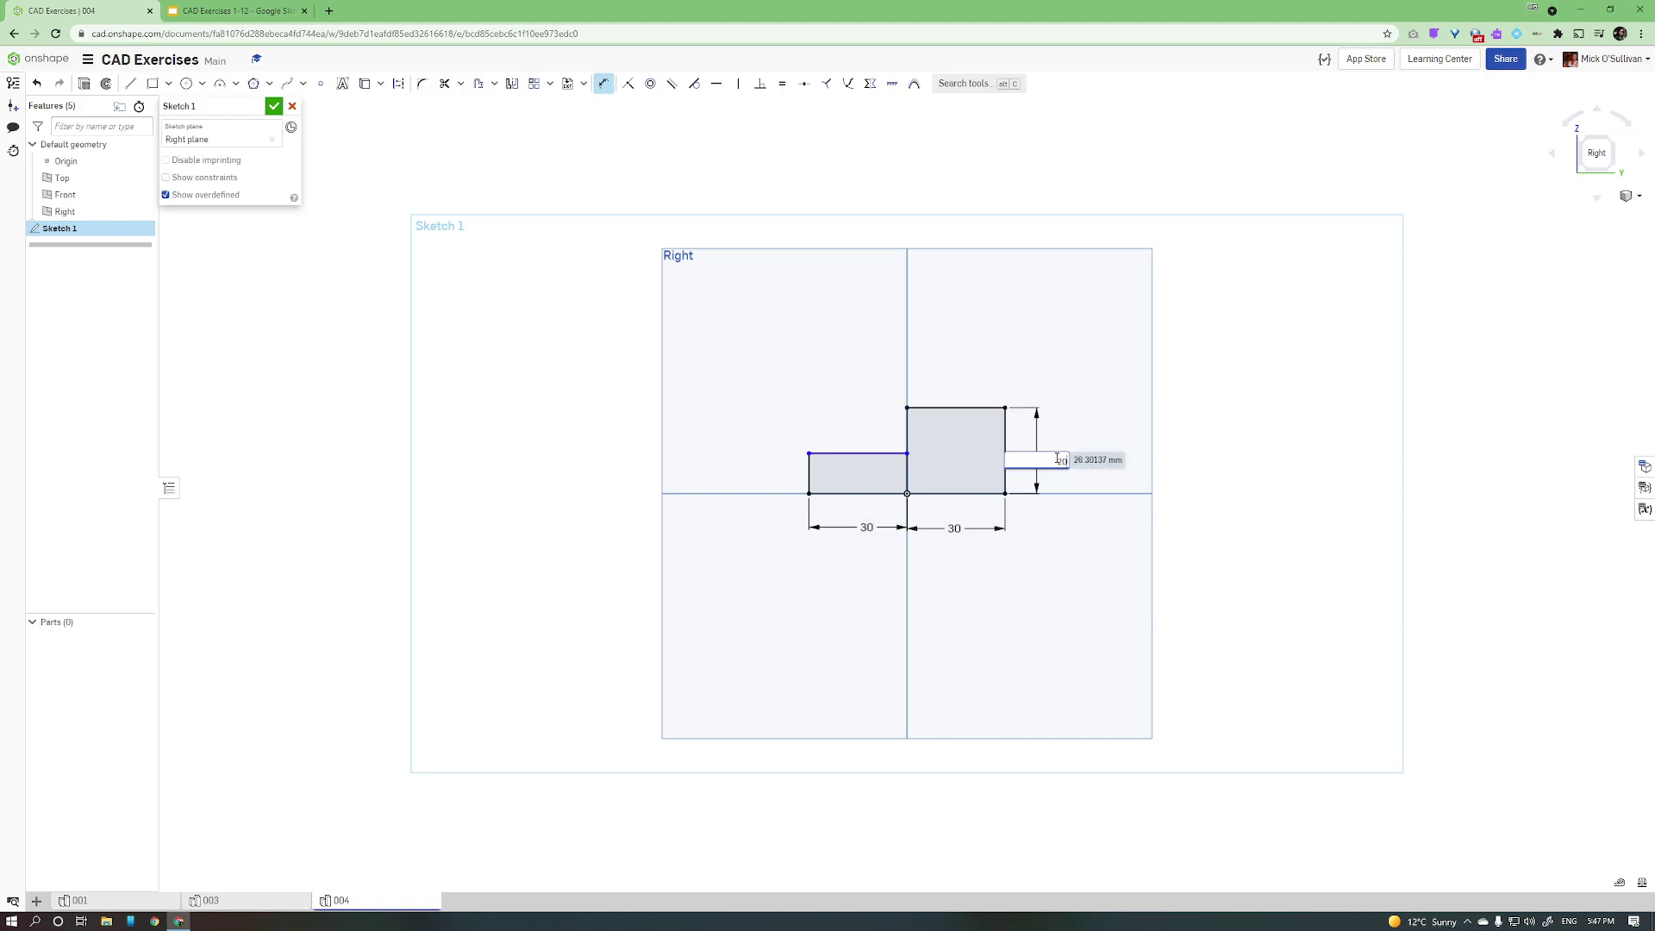
key("Return")
left_click(809, 473)
left_click(743, 470)
type("10")
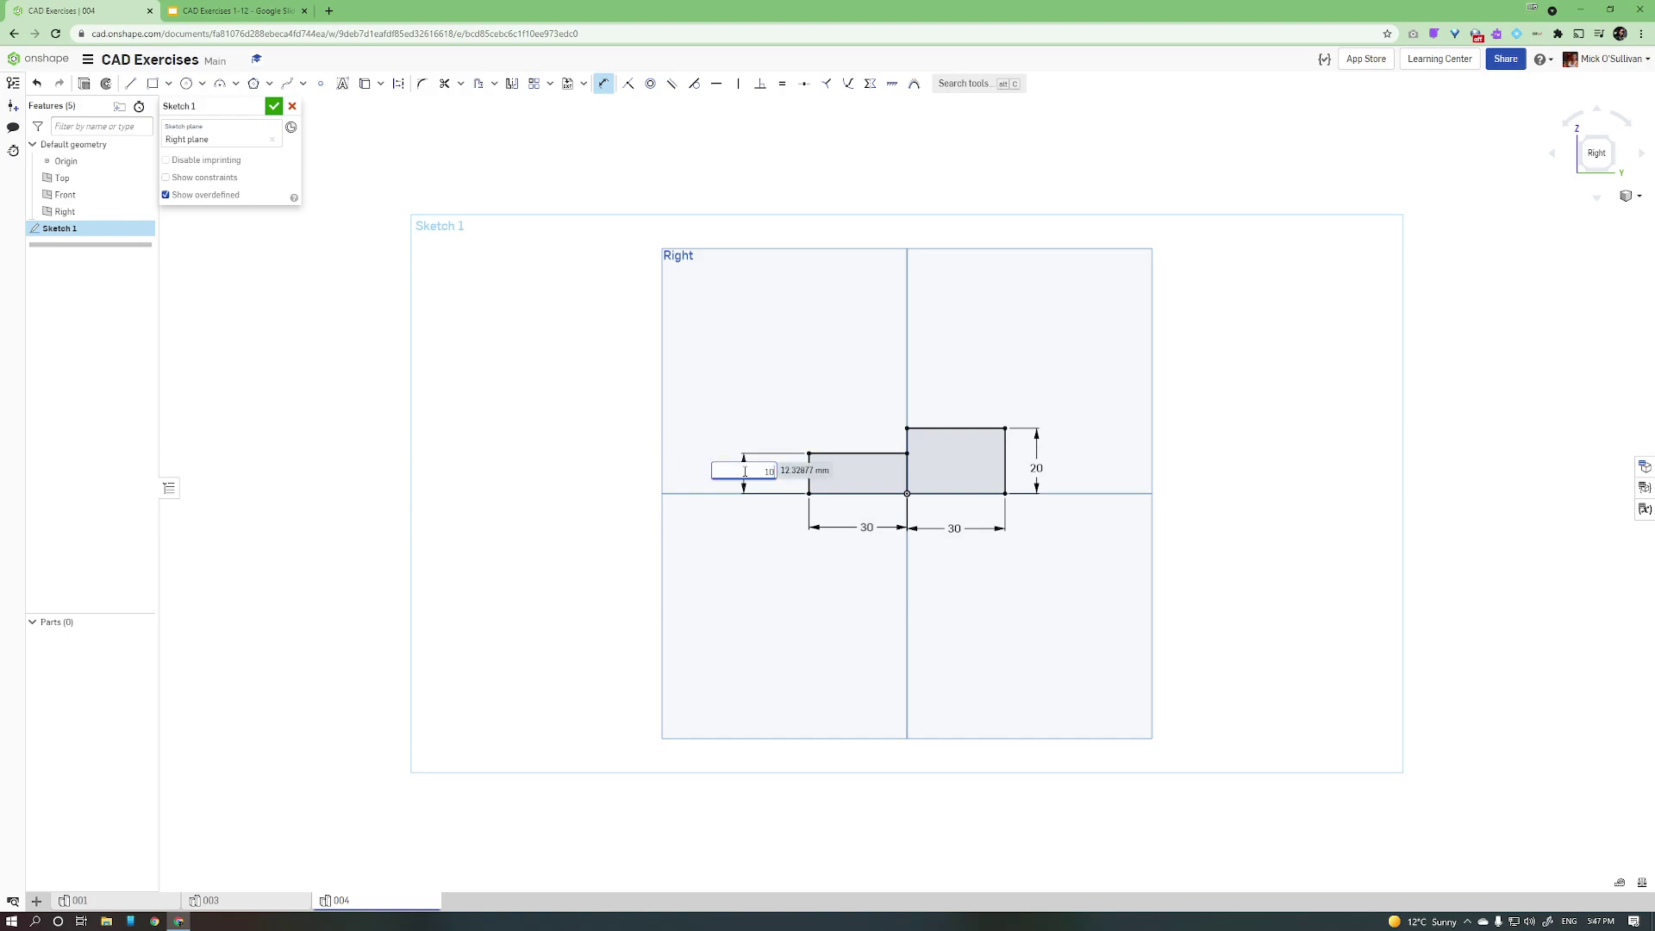
key("Return")
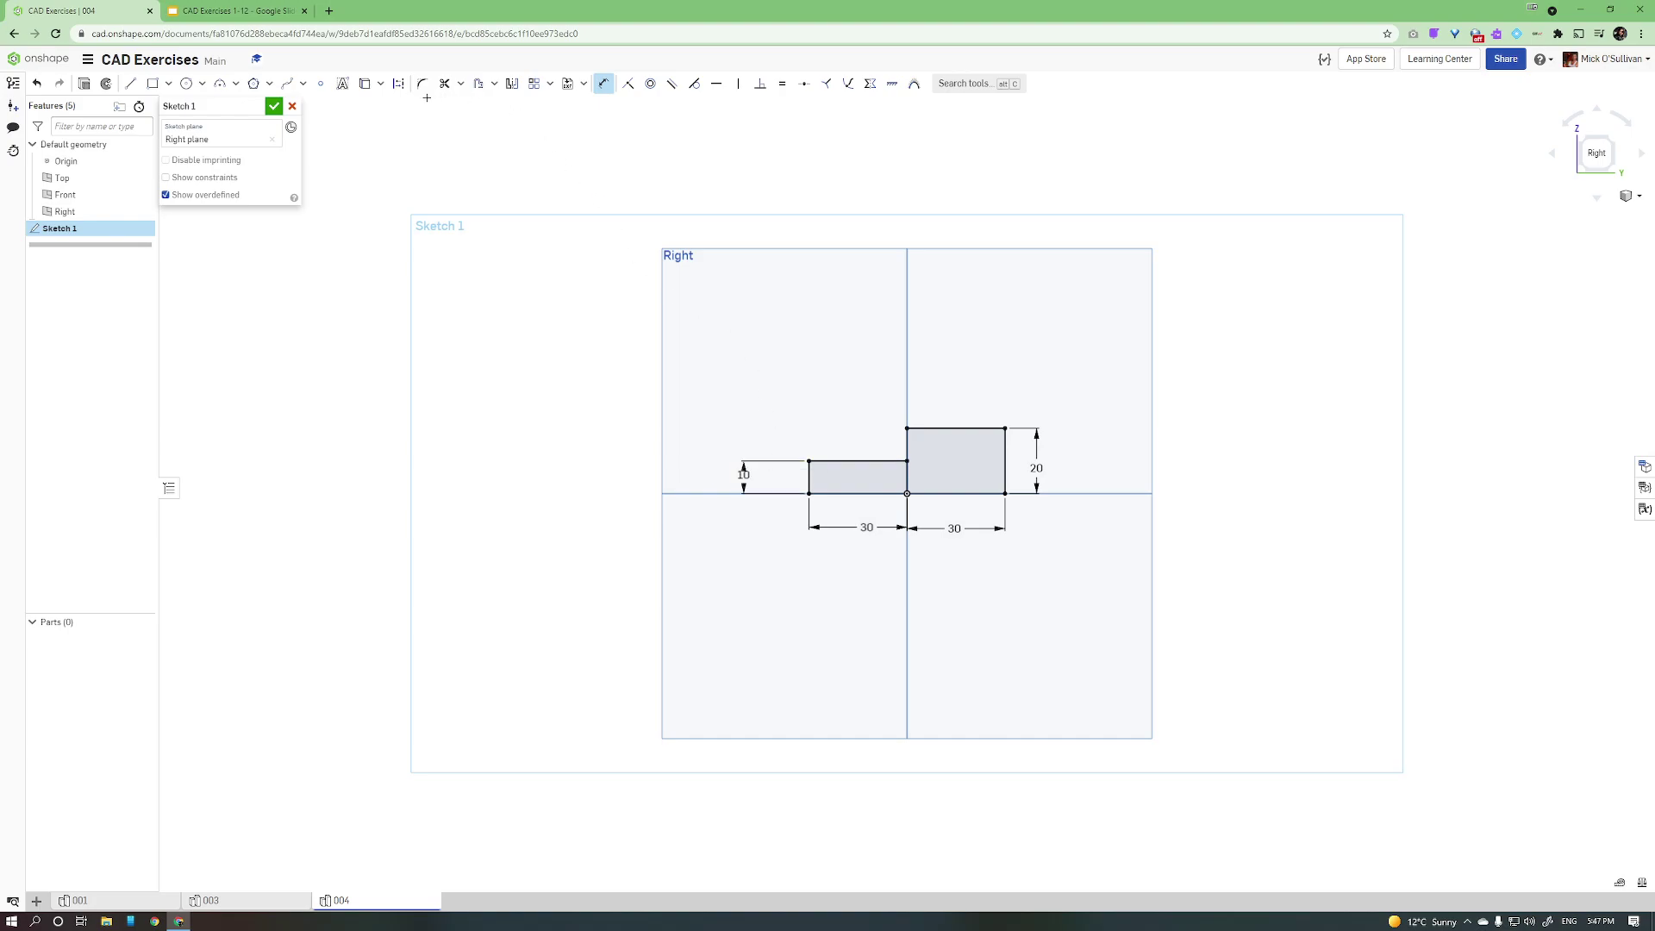
Step: Trim the shared edge between the two rectangles and finish the sketch
left_click(445, 83)
left_click(907, 478)
left_click(273, 106)
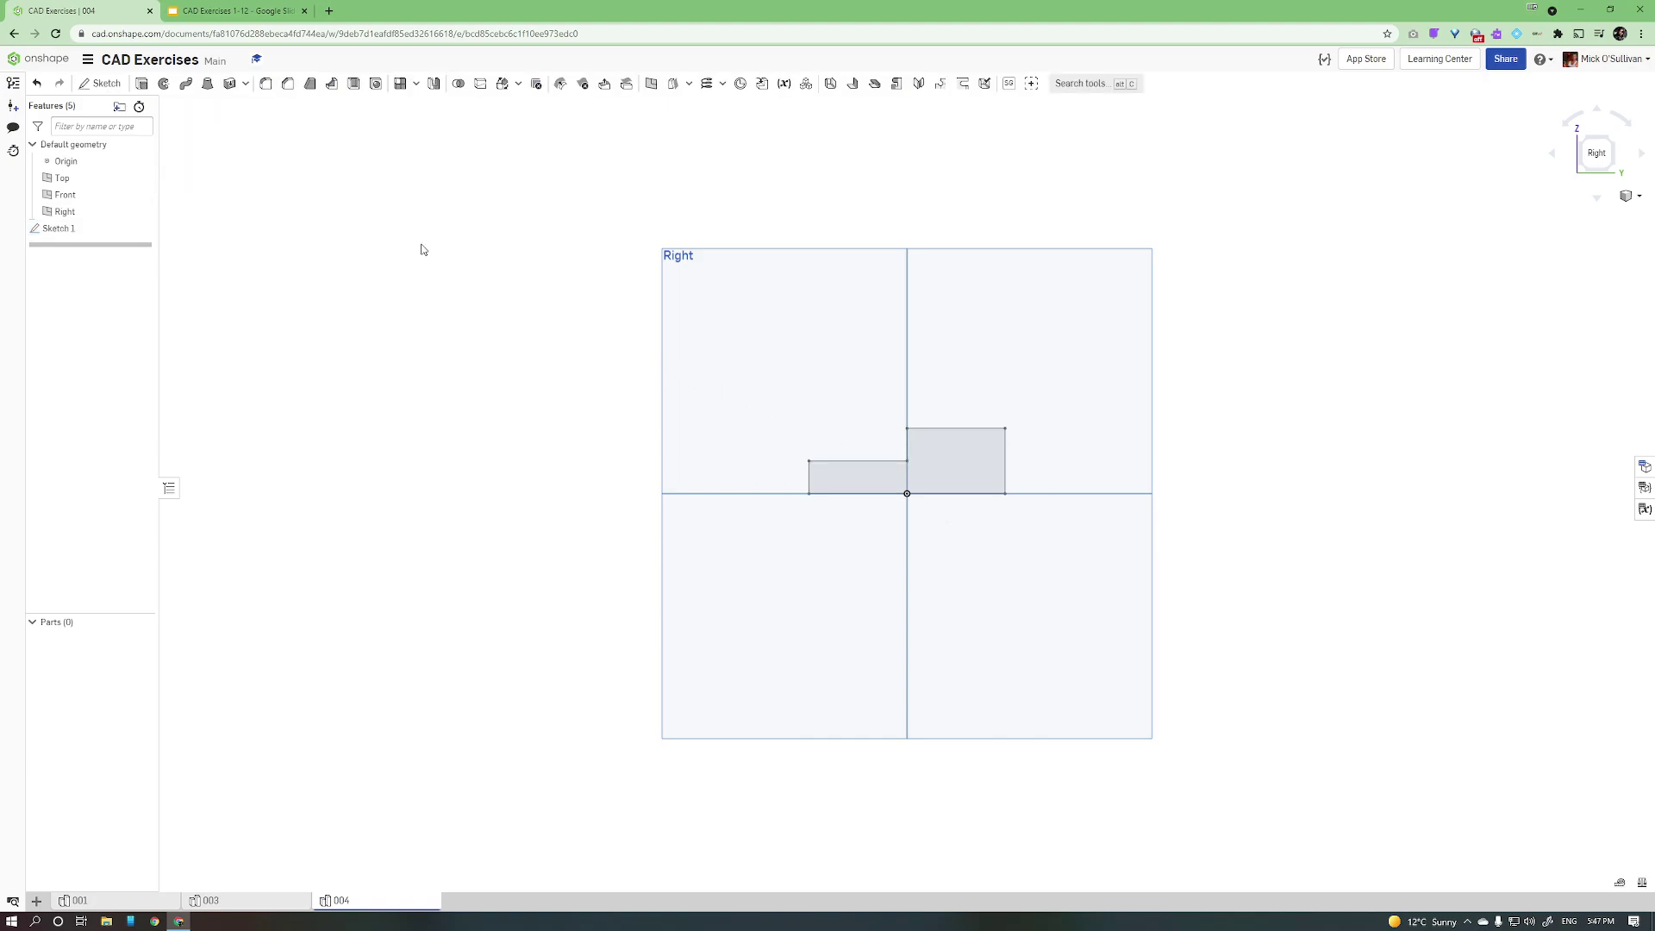
Step: Revolve the stepped profile a full turn about its lower edge on the horizontal axis as a new solid
left_click(164, 83)
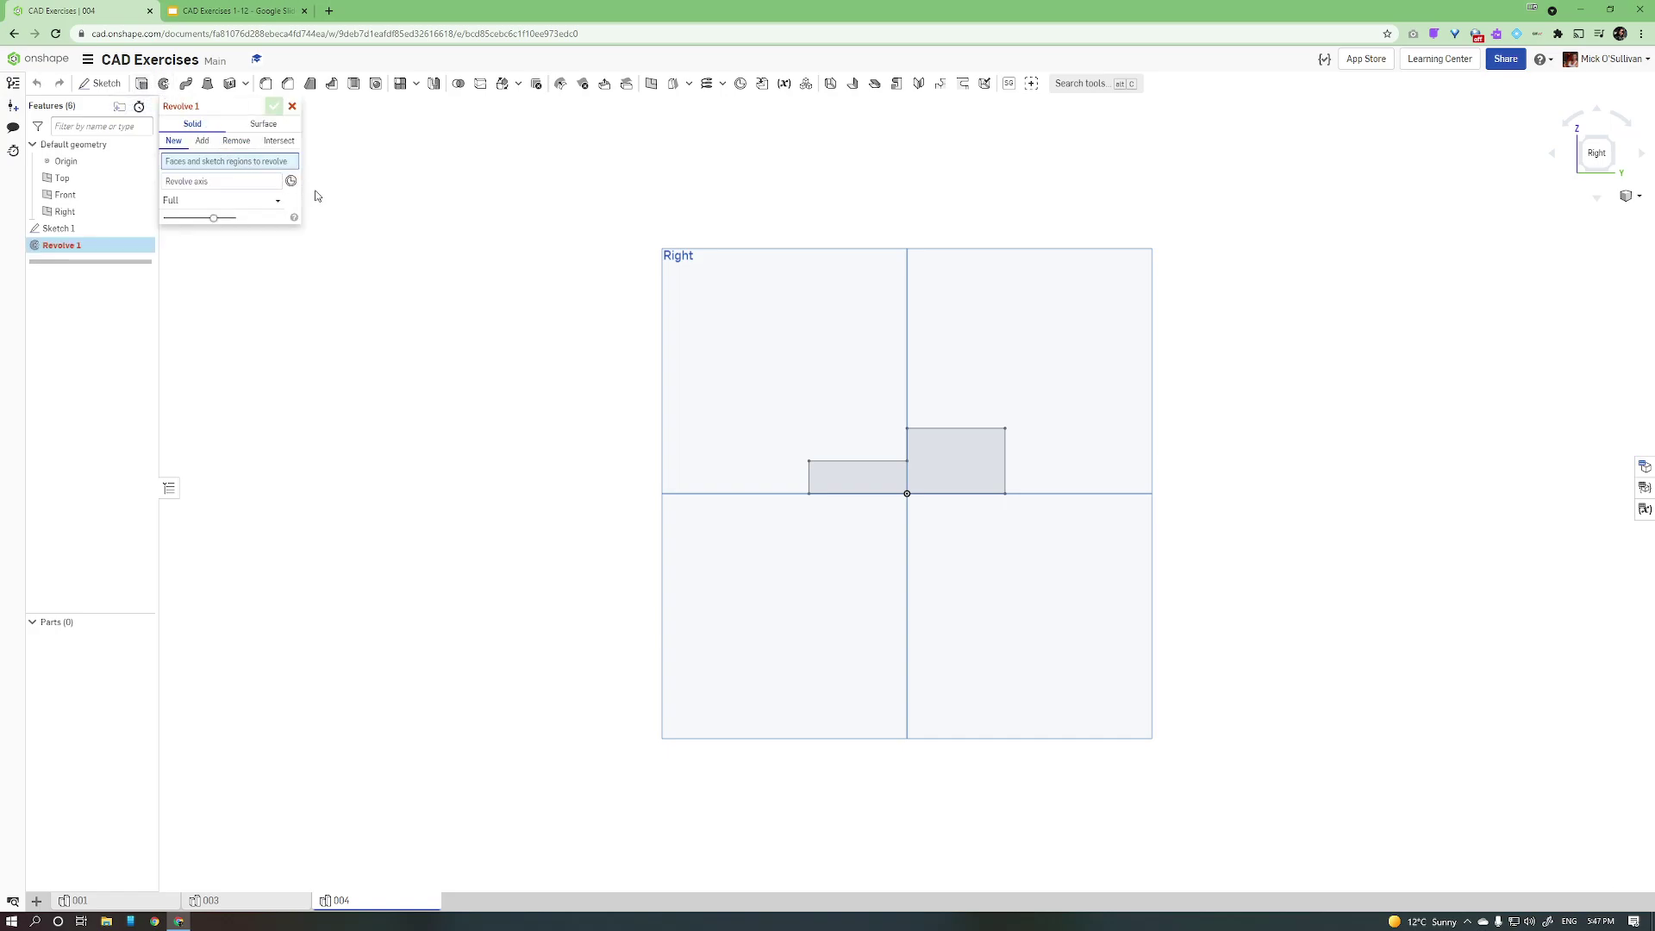
left_click(835, 477)
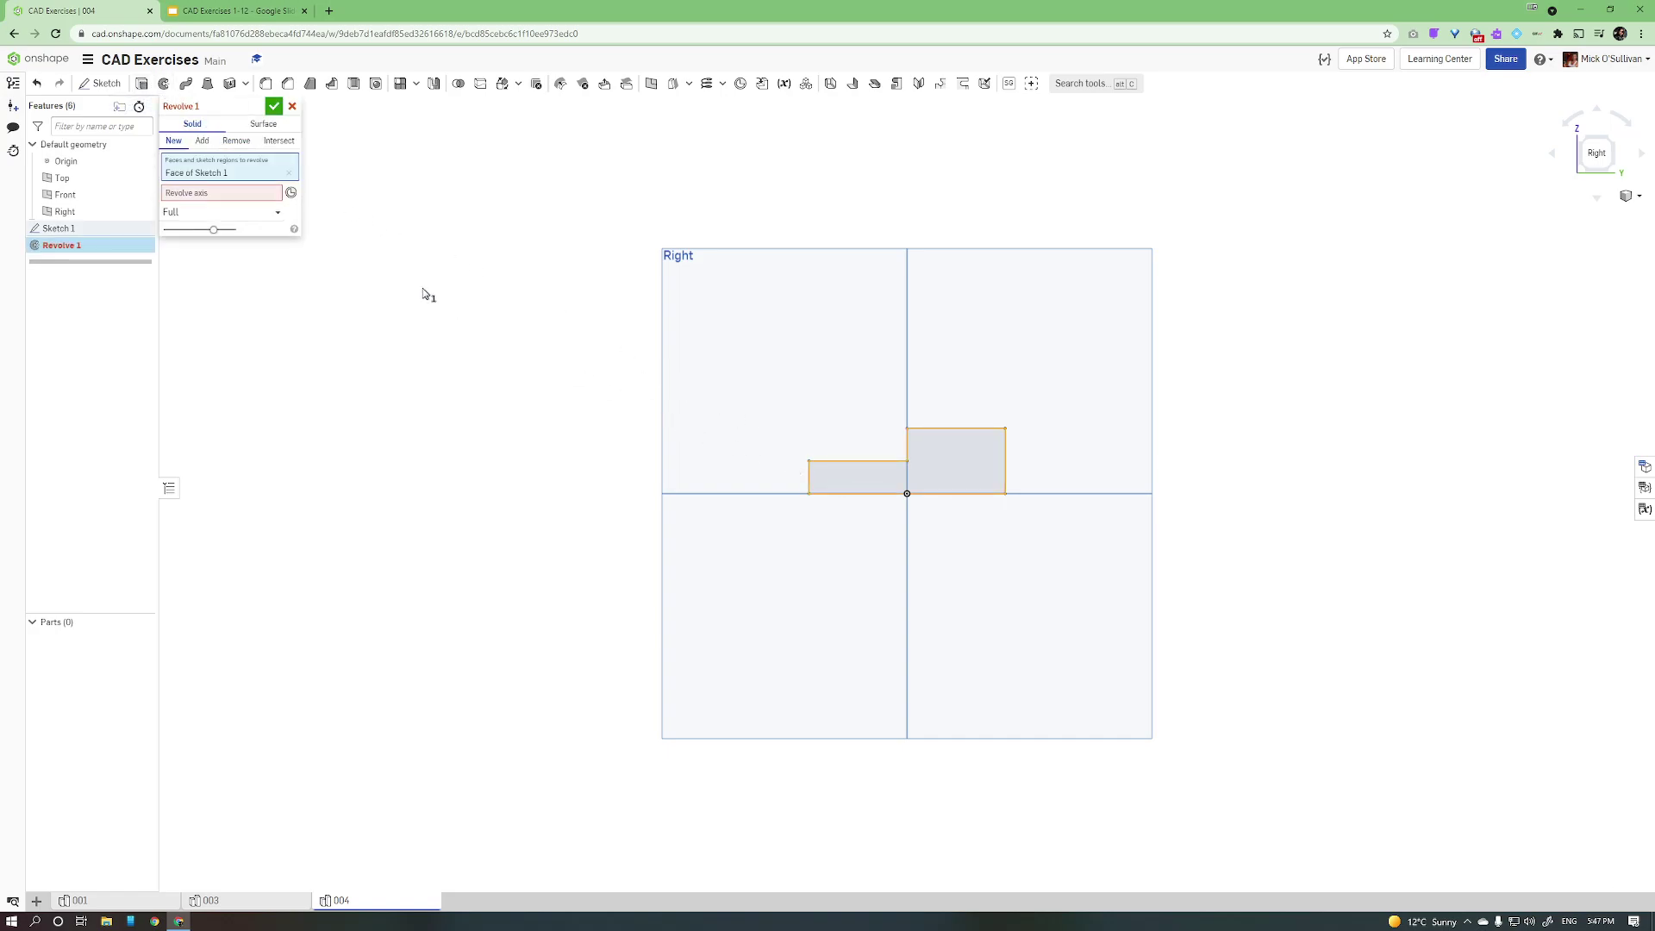
left_click(249, 193)
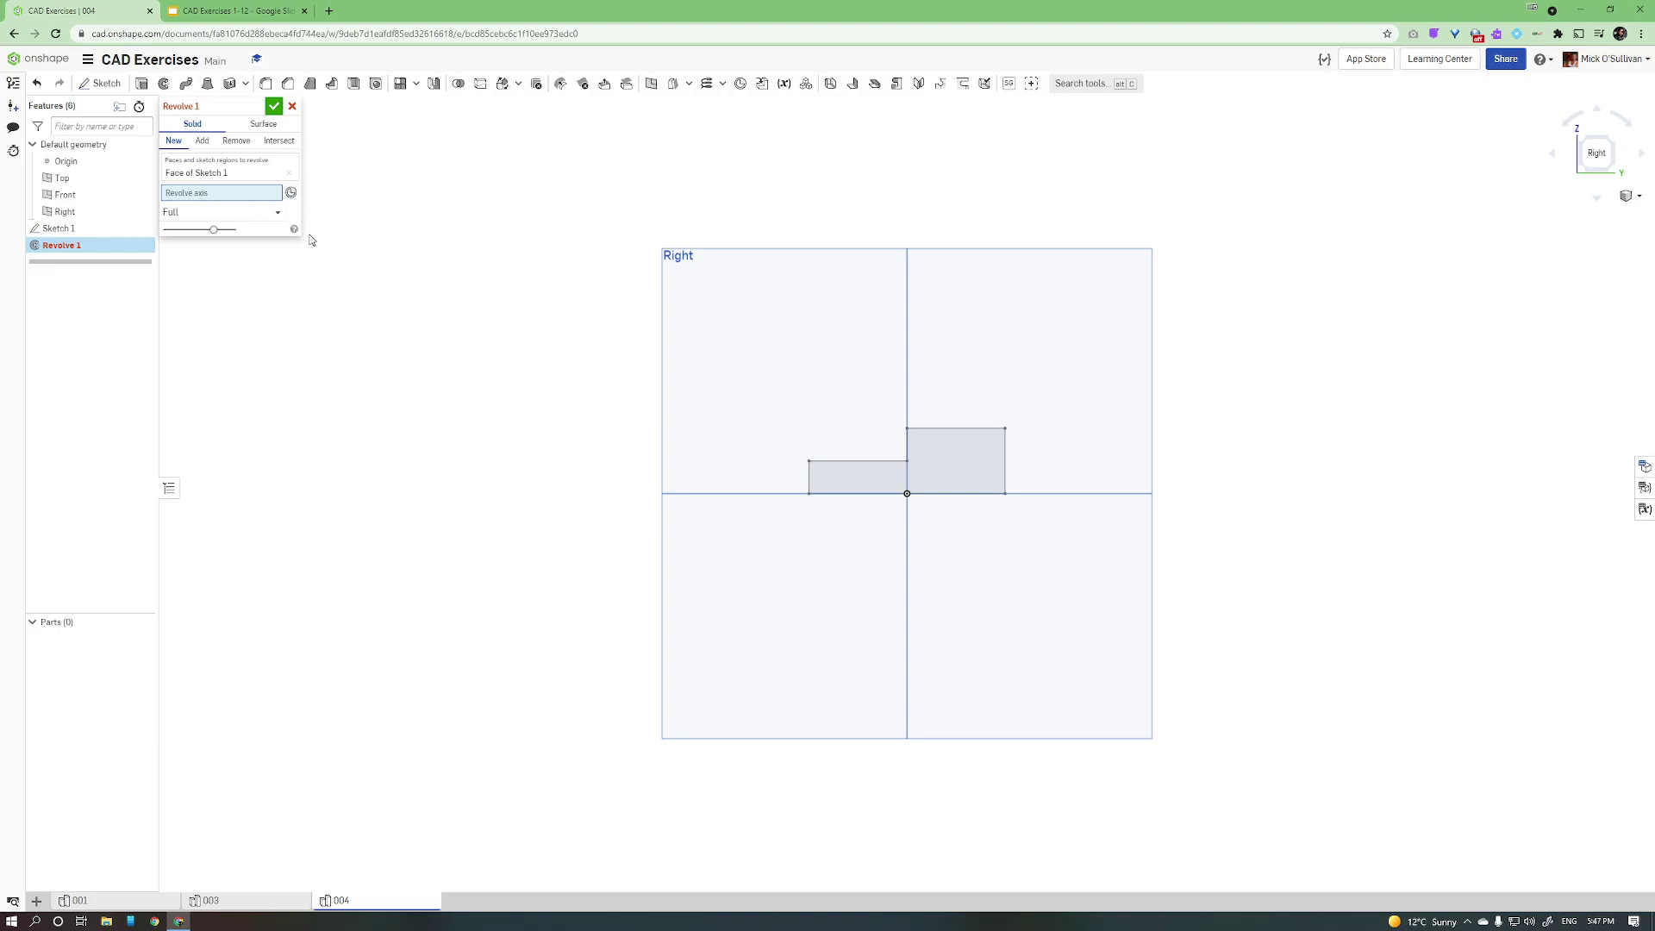
left_click(848, 493)
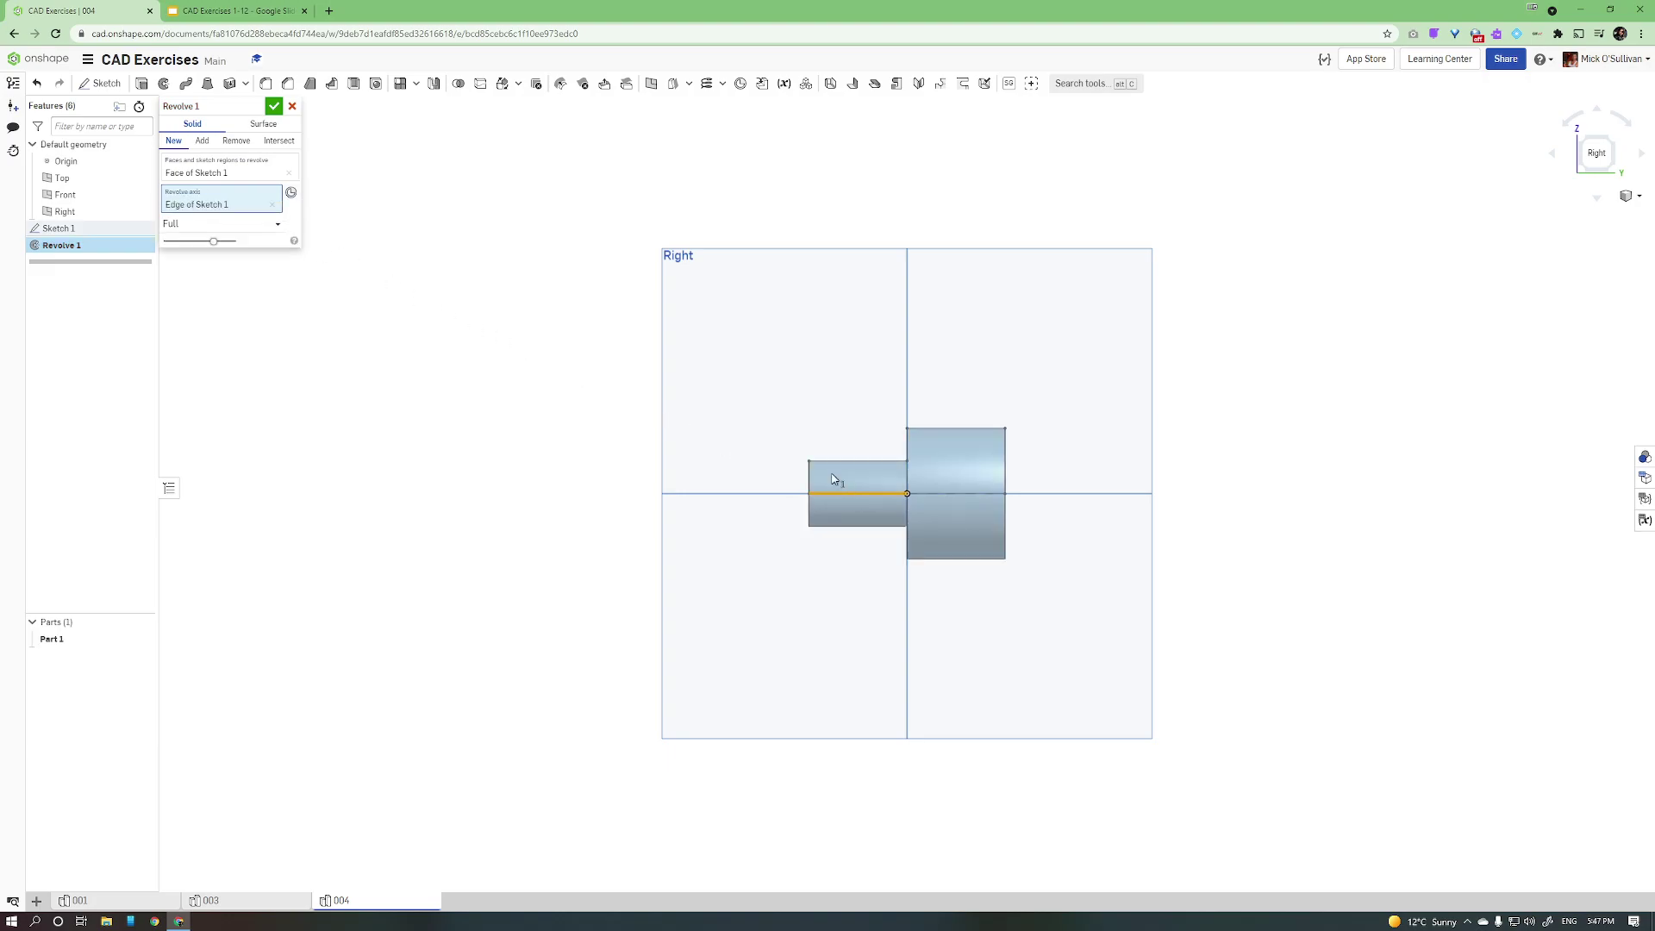
left_click(273, 105)
Step: Show the stepped cylinder in isometric view to match the Exercise 004 drawing and hide the default planes
key("shift+7")
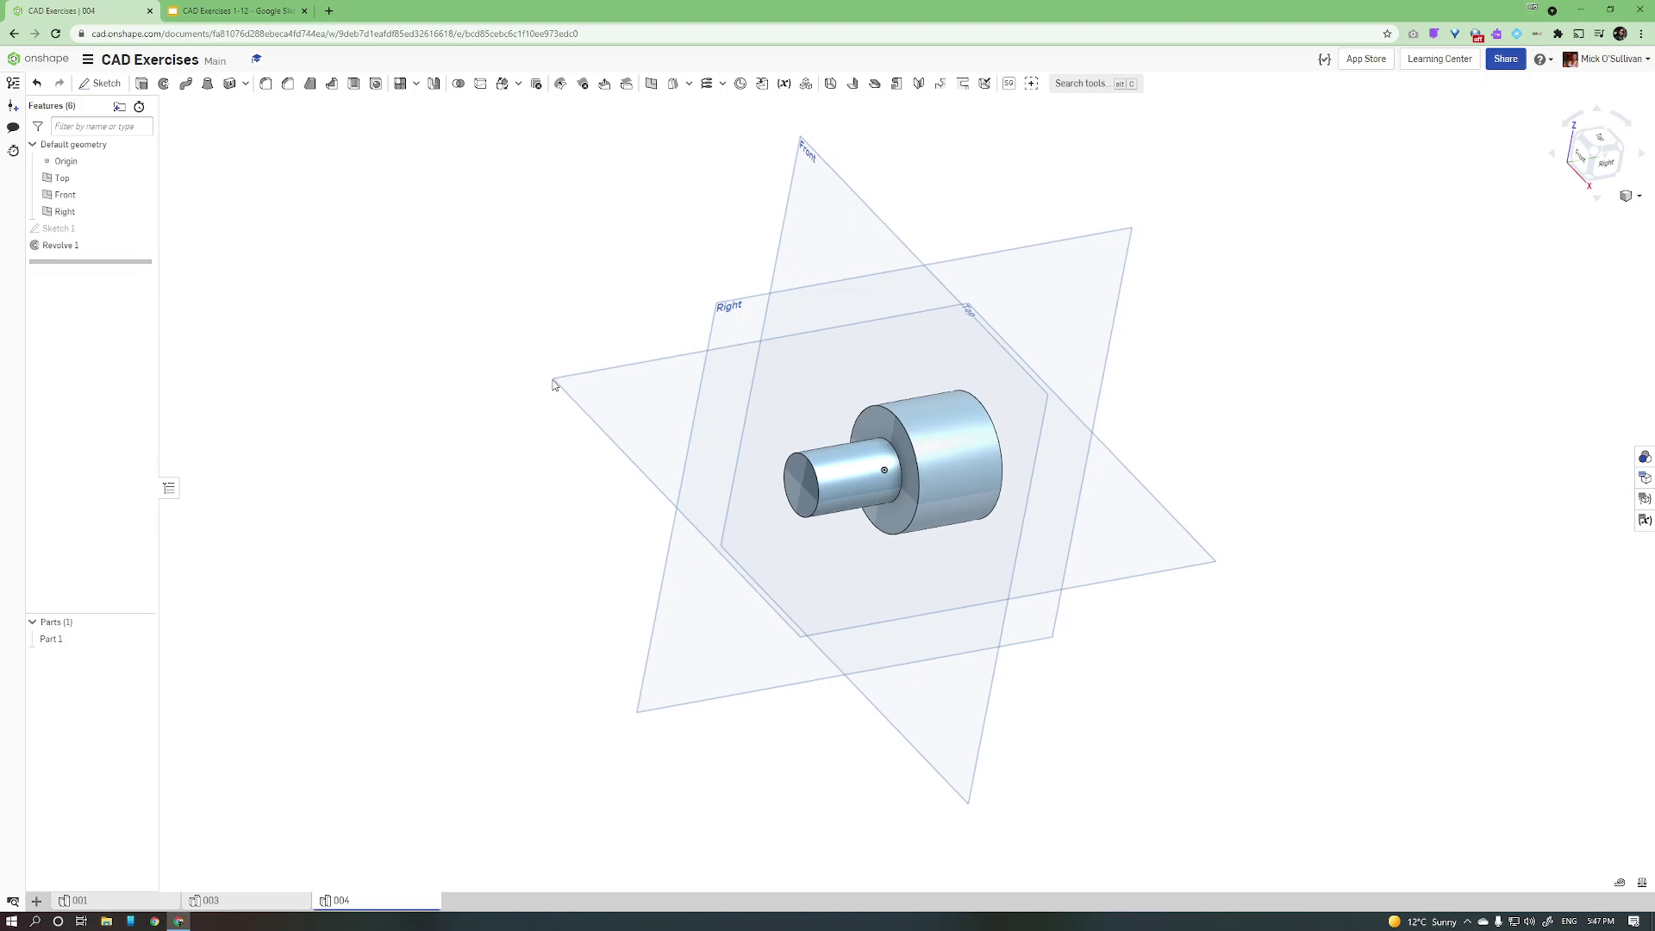
left_click(1627, 196)
left_click(1591, 220)
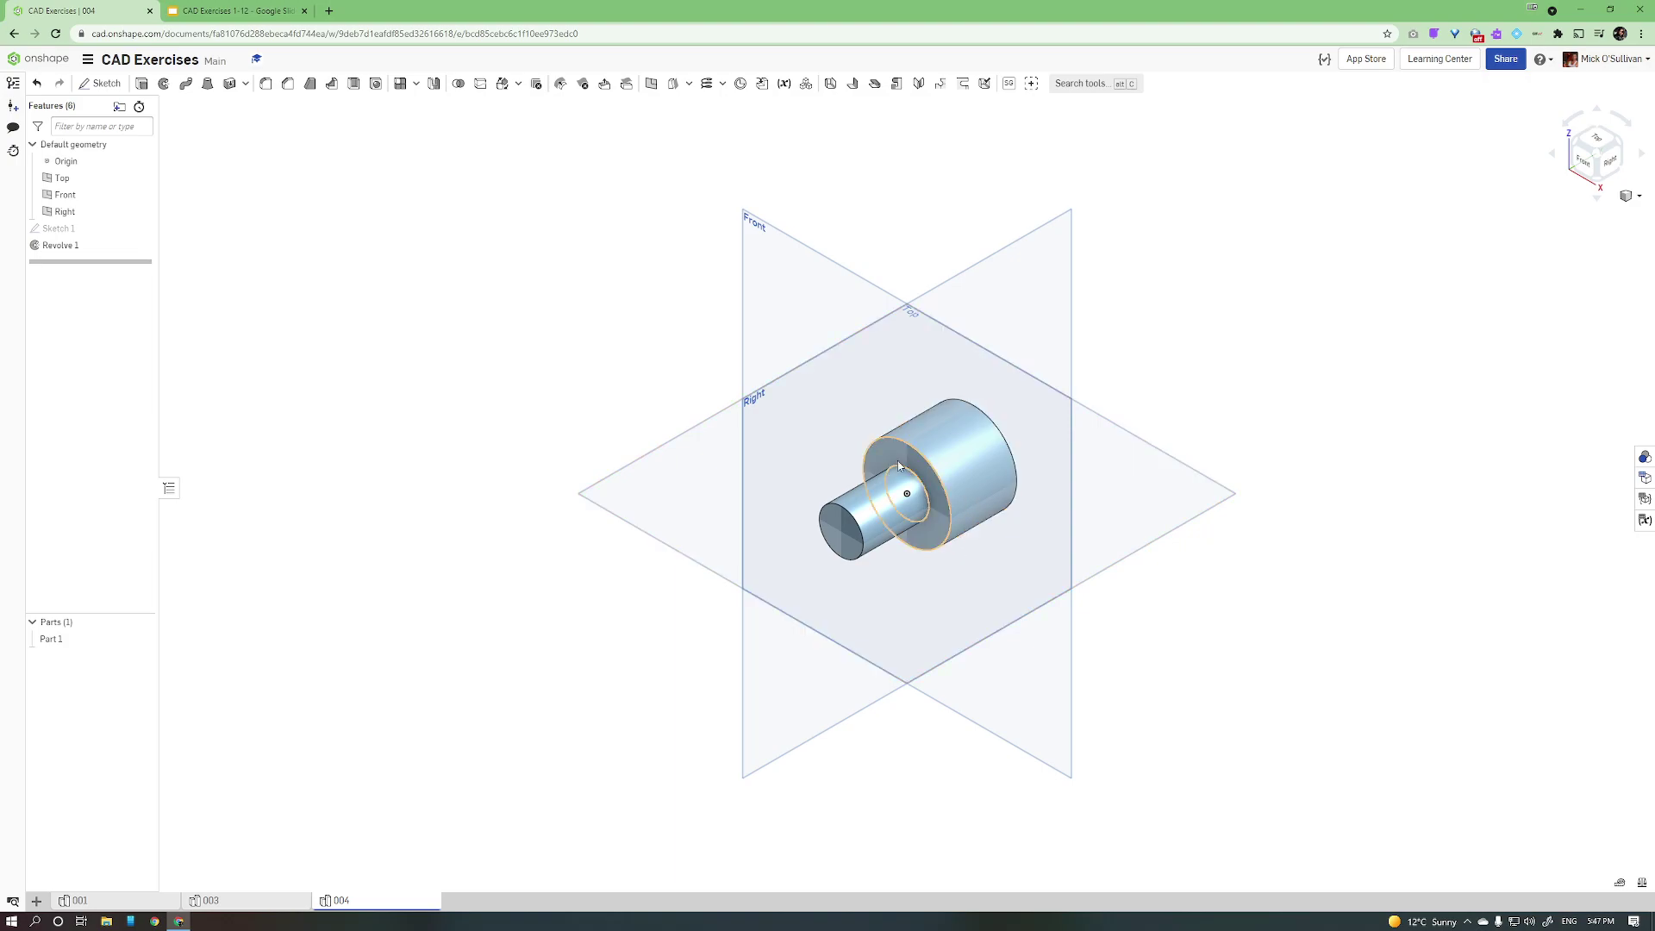
left_click(249, 16)
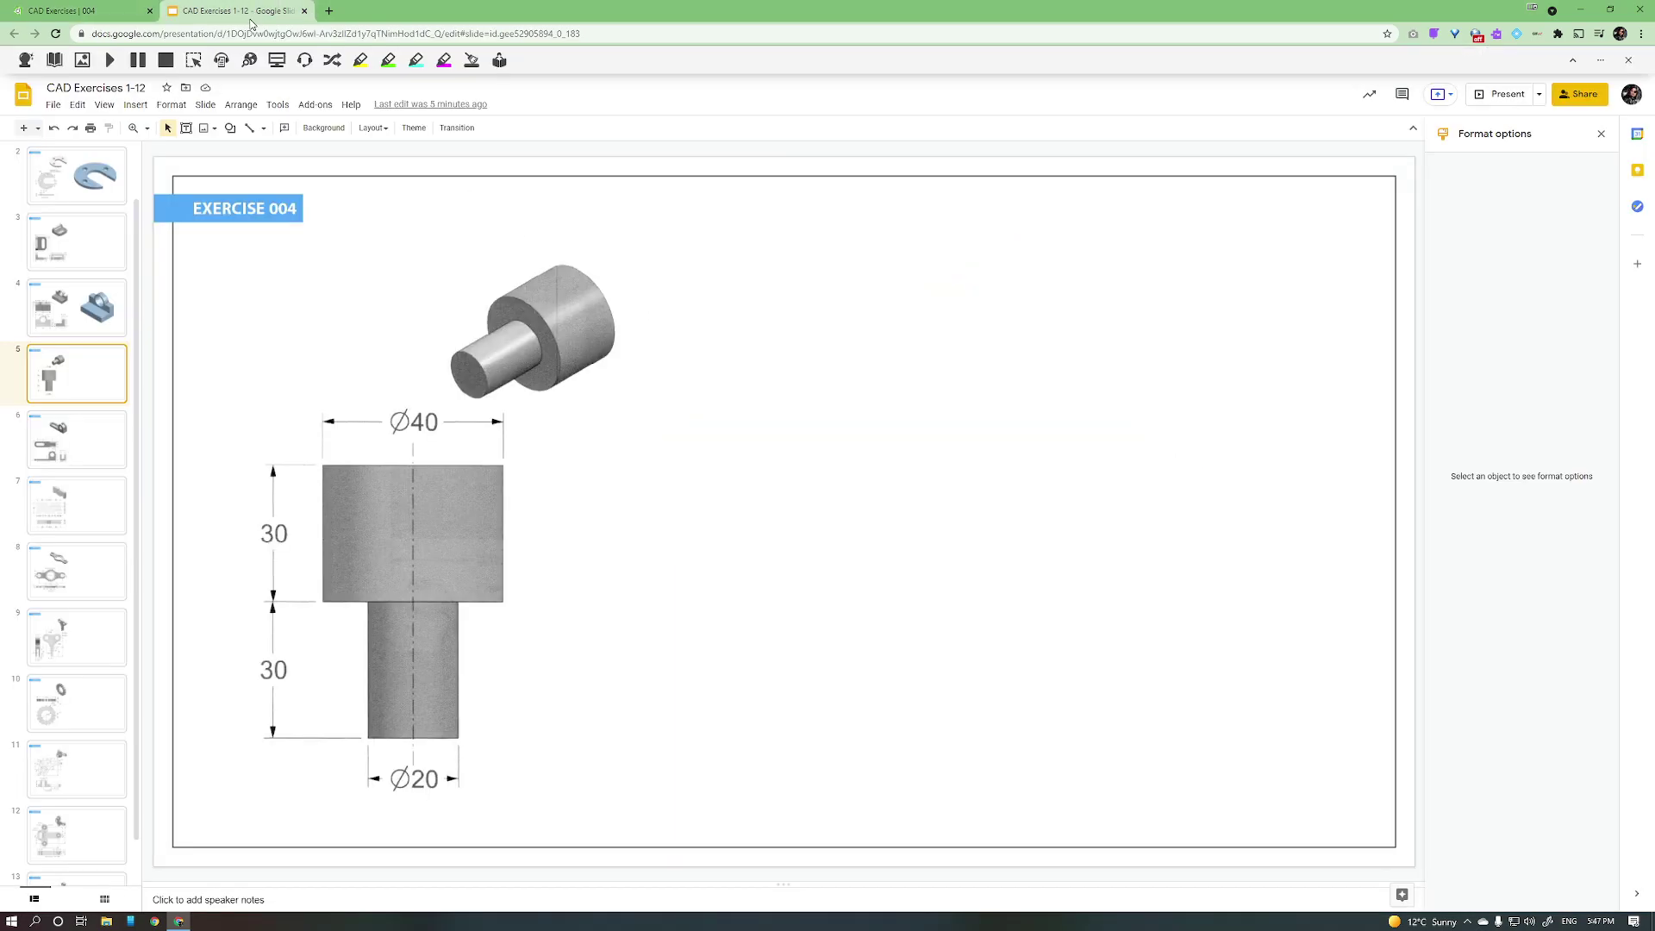
left_click(103, 11)
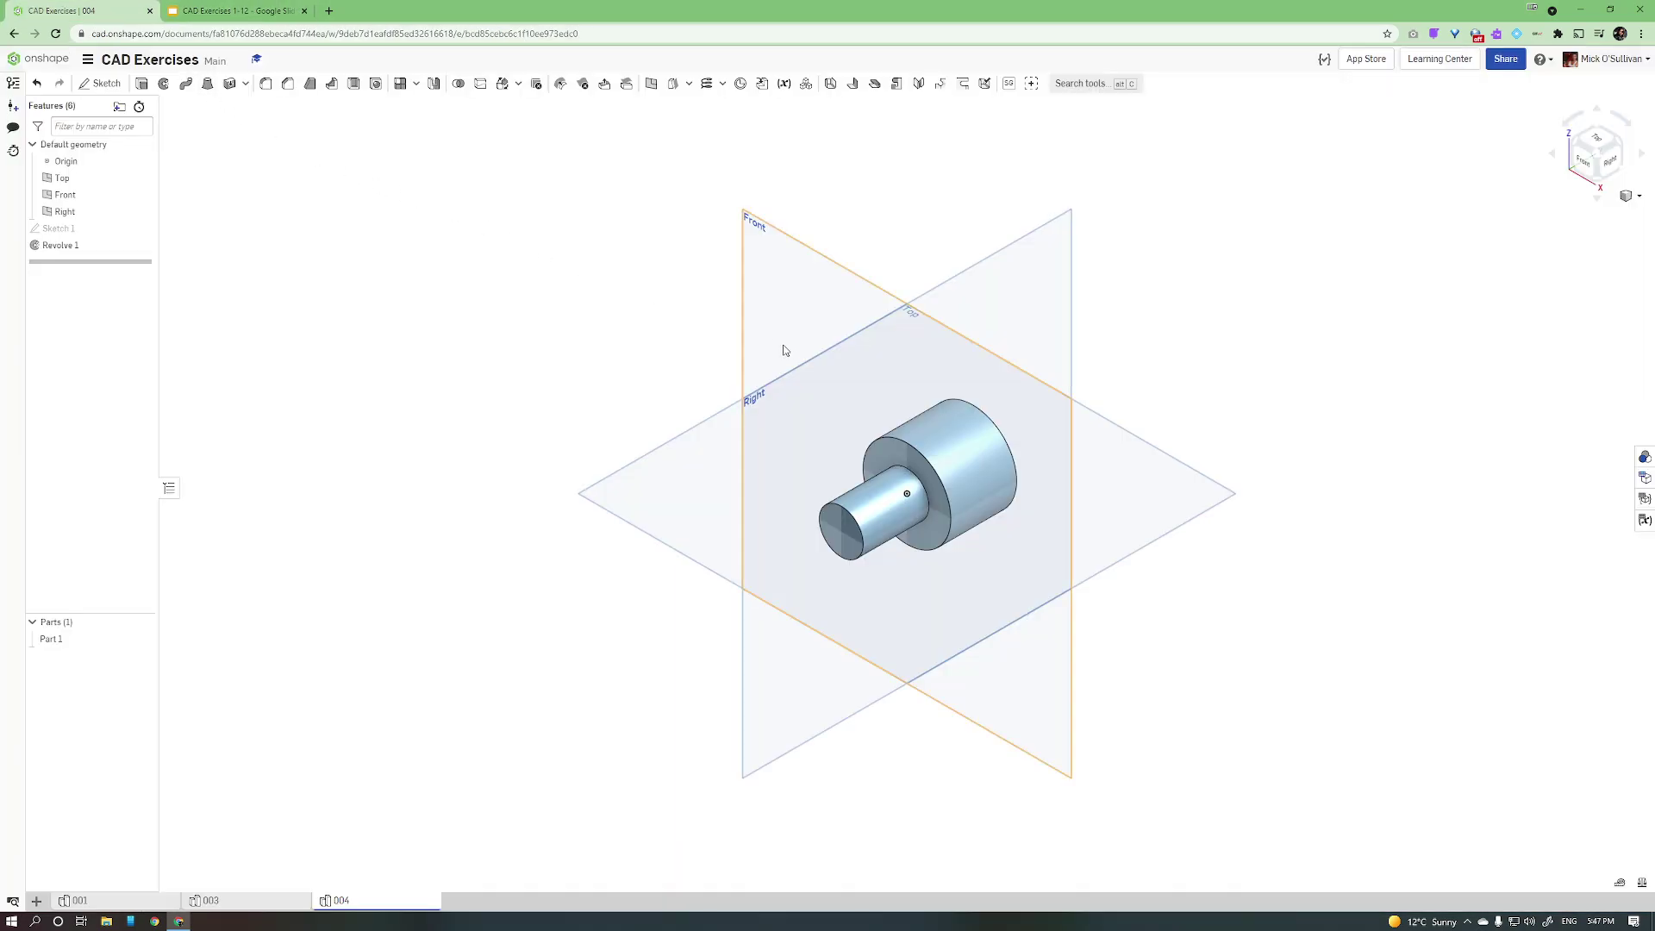
key("p")
scroll(977, 513, "up", 3)
scroll(979, 517, "up", 2)
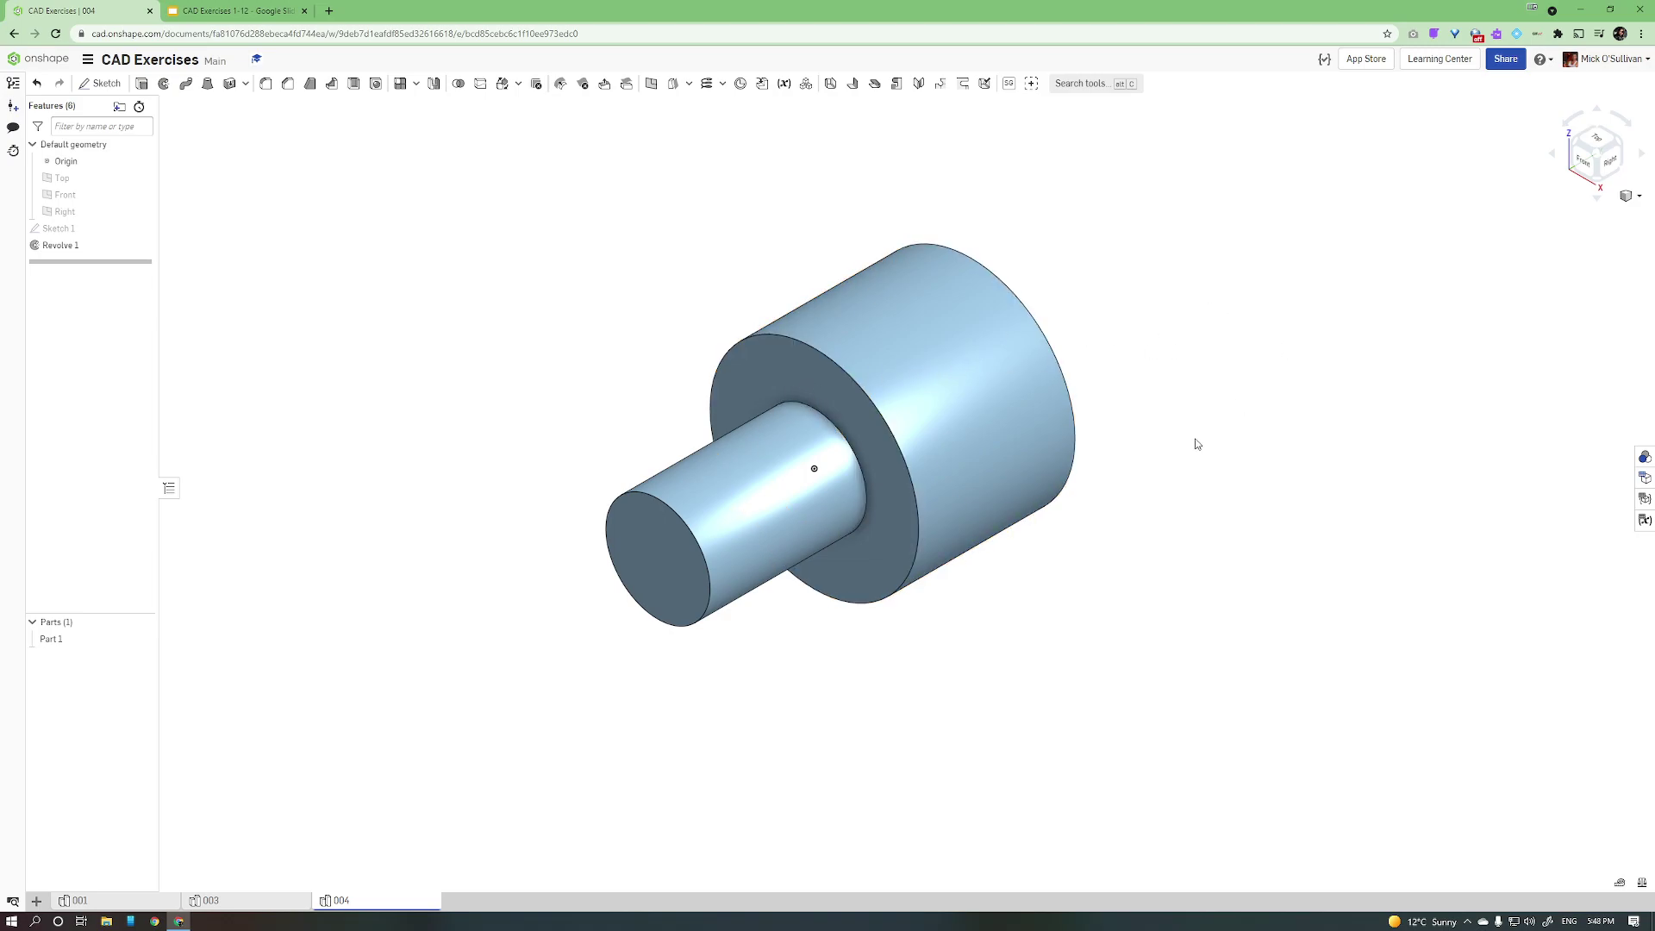
Step: Switch to Google Slides, paste the model screenshot on the Exercise 004 slide and crop it tightly around the part, about 8.83 by 6.9 cm
left_click(208, 13)
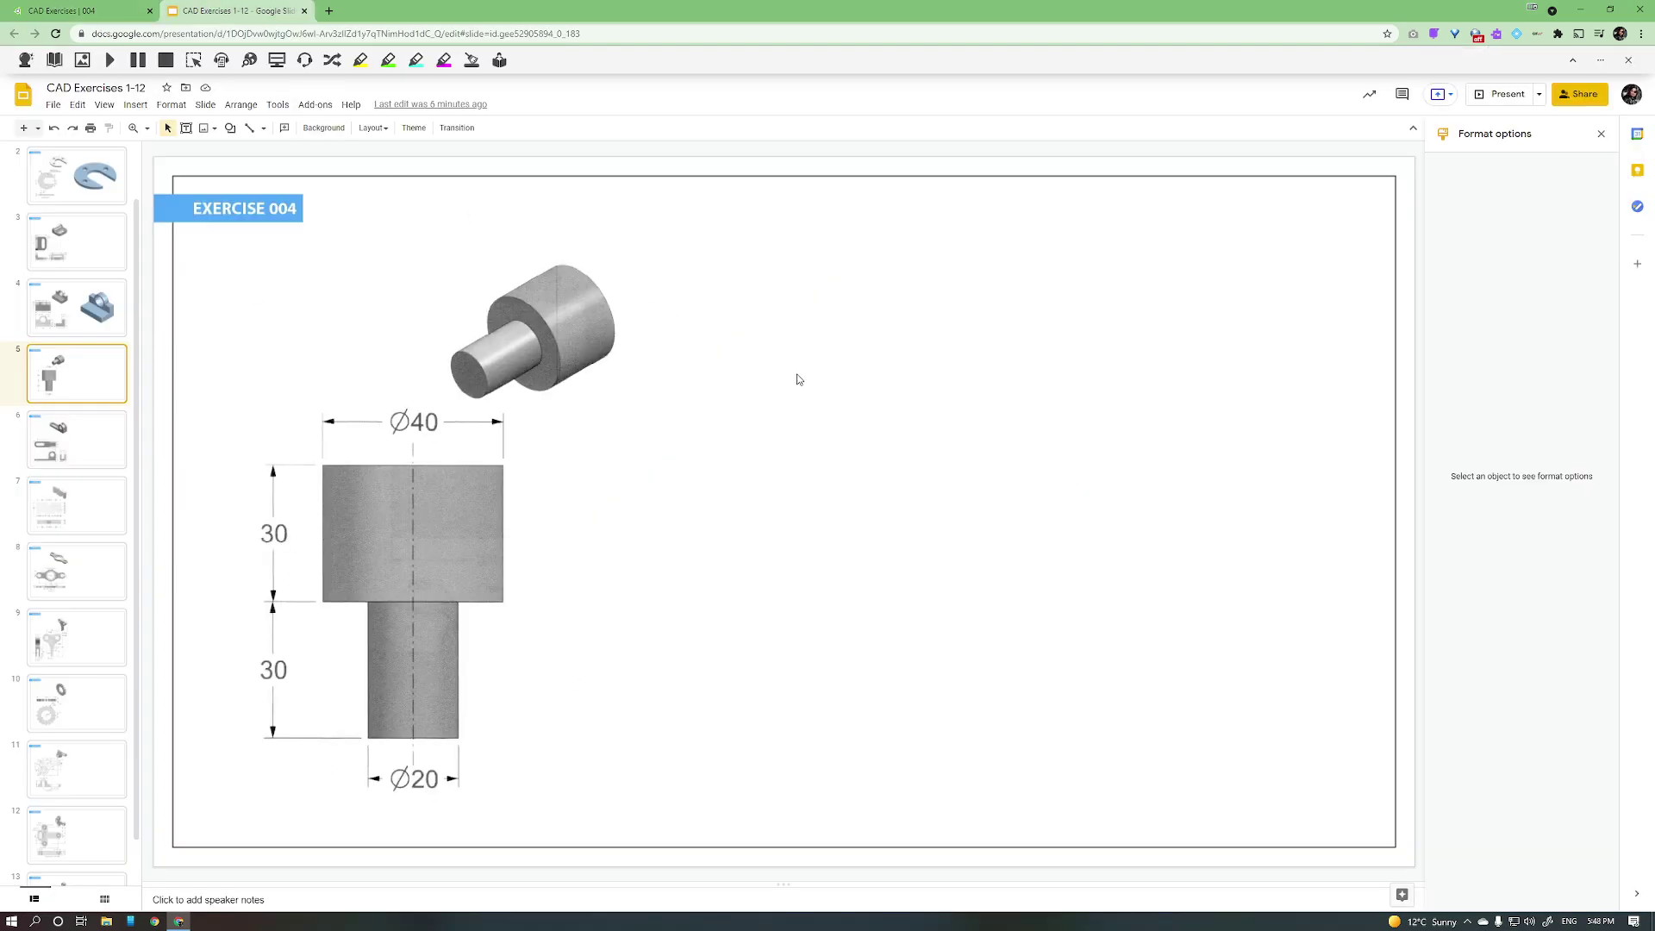
key("ctrl+v")
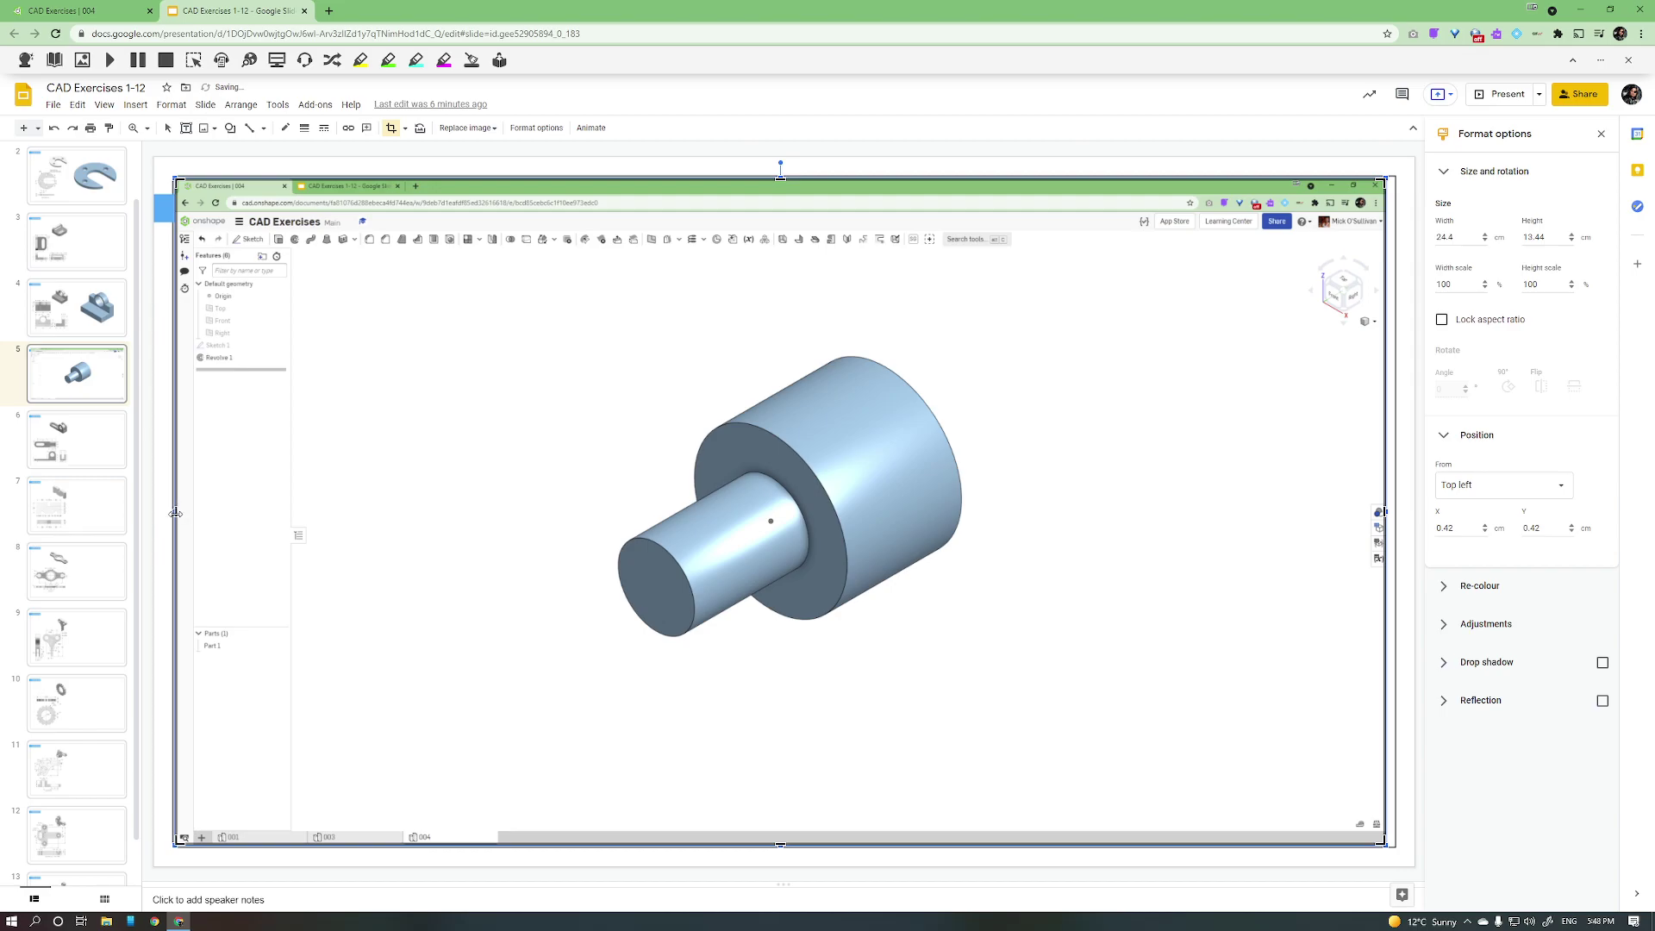
left_click_drag(194, 520, 553, 520)
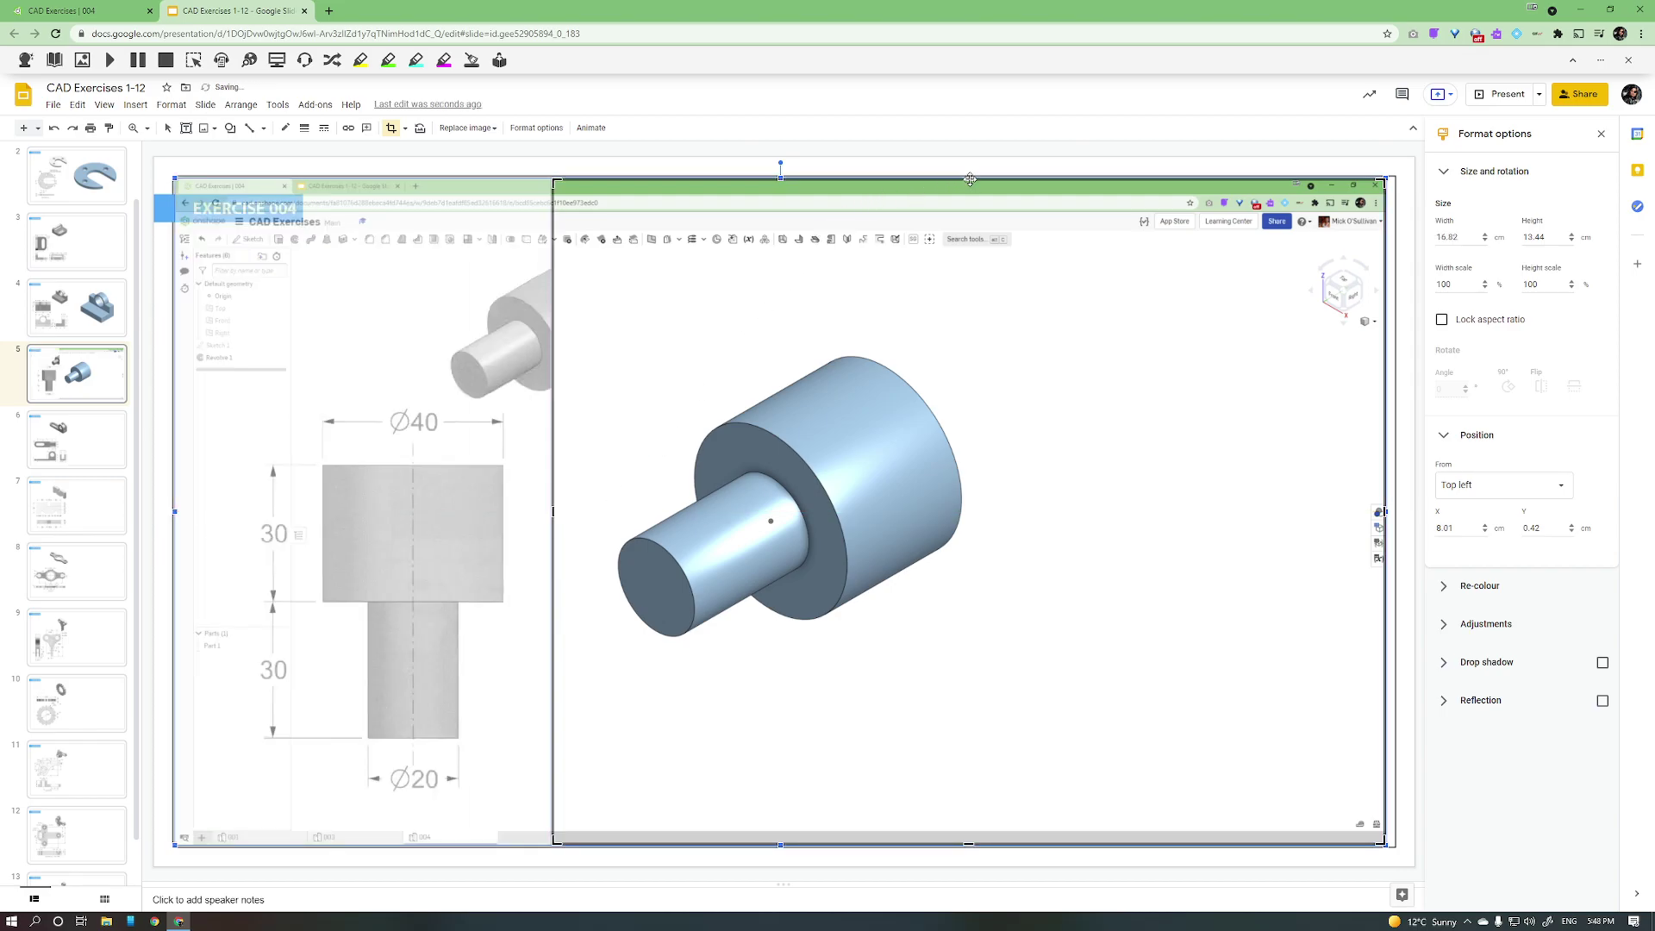
left_click_drag(969, 183, 968, 338)
left_click_drag(1384, 590, 989, 569)
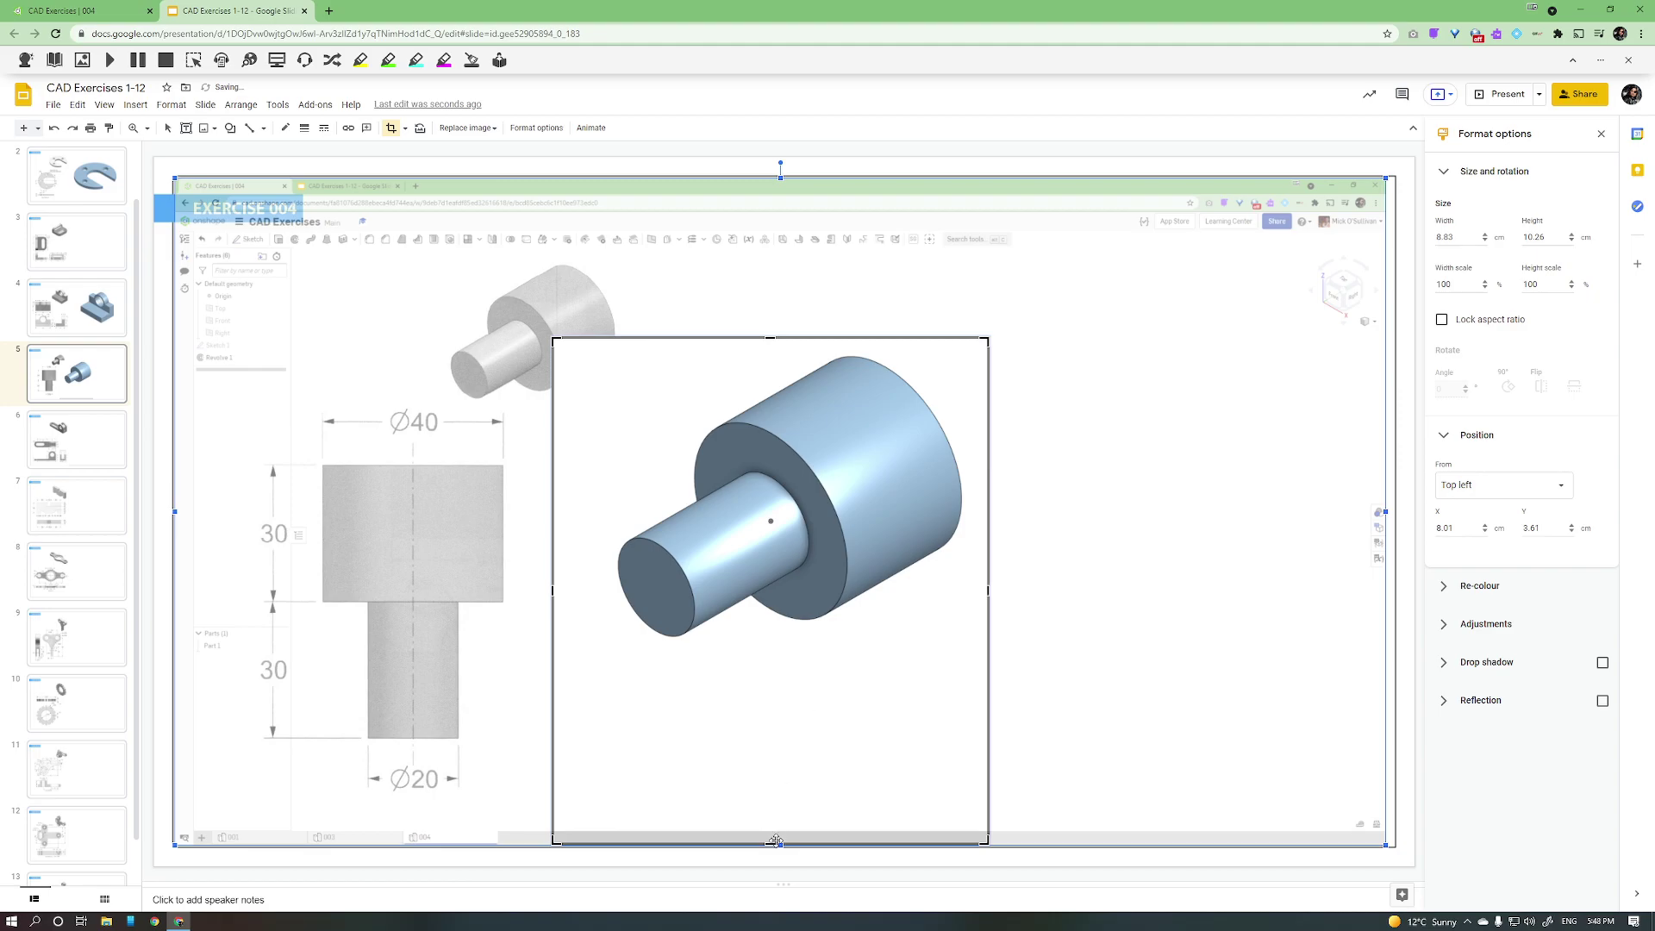
left_click_drag(776, 839, 772, 676)
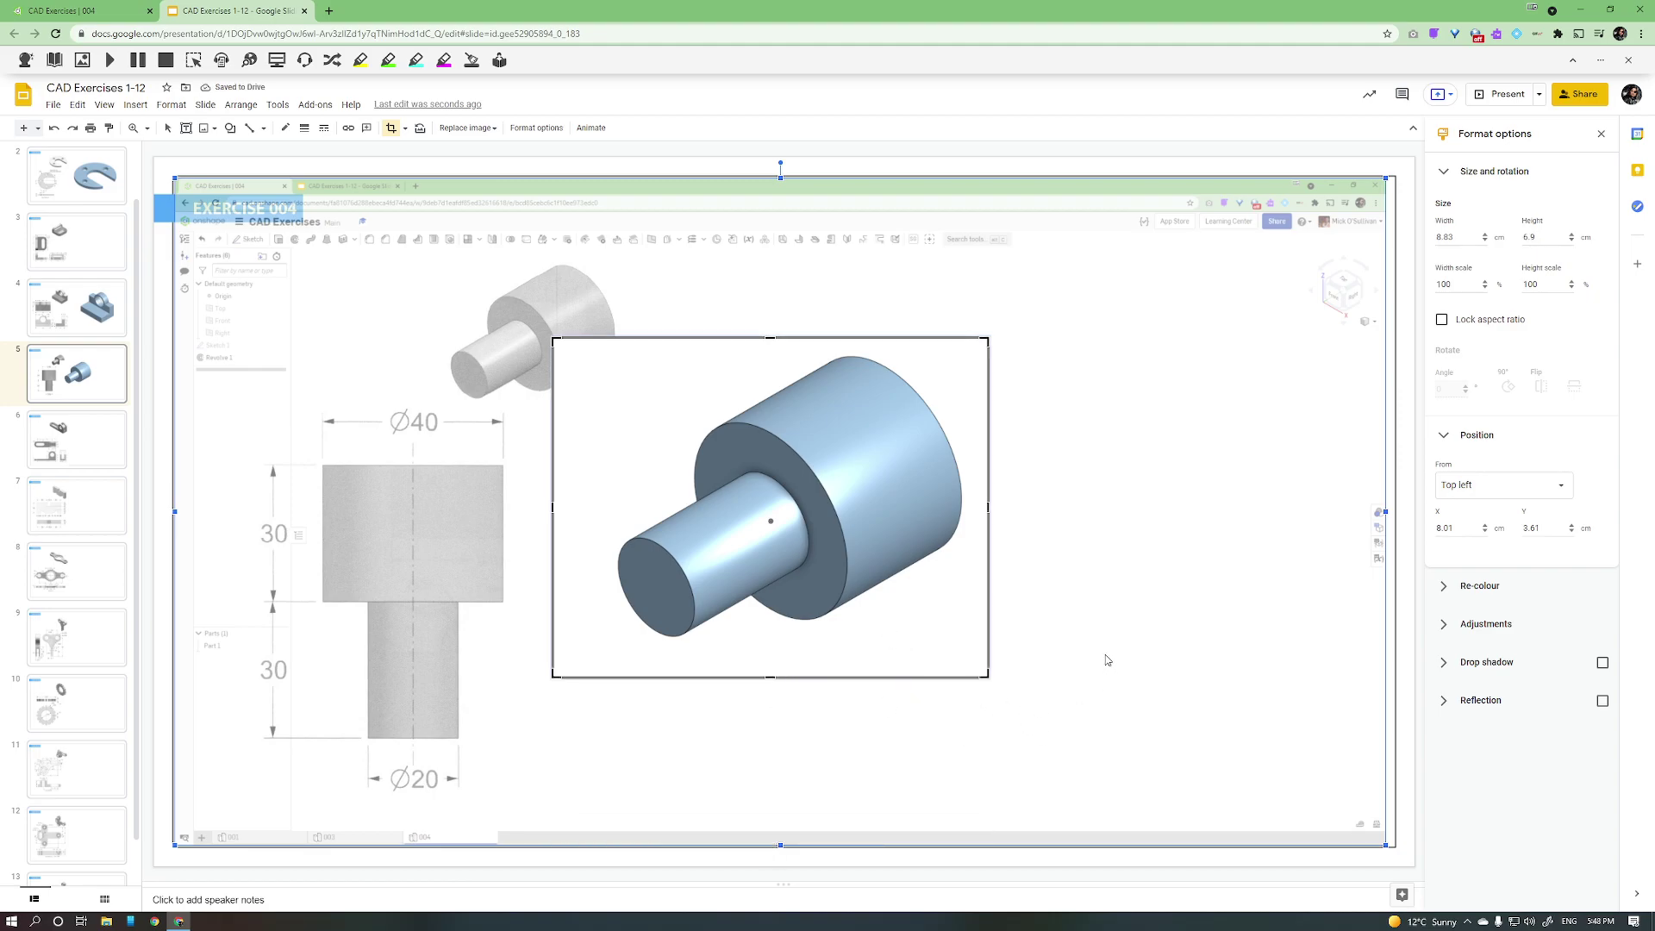
left_click(973, 145)
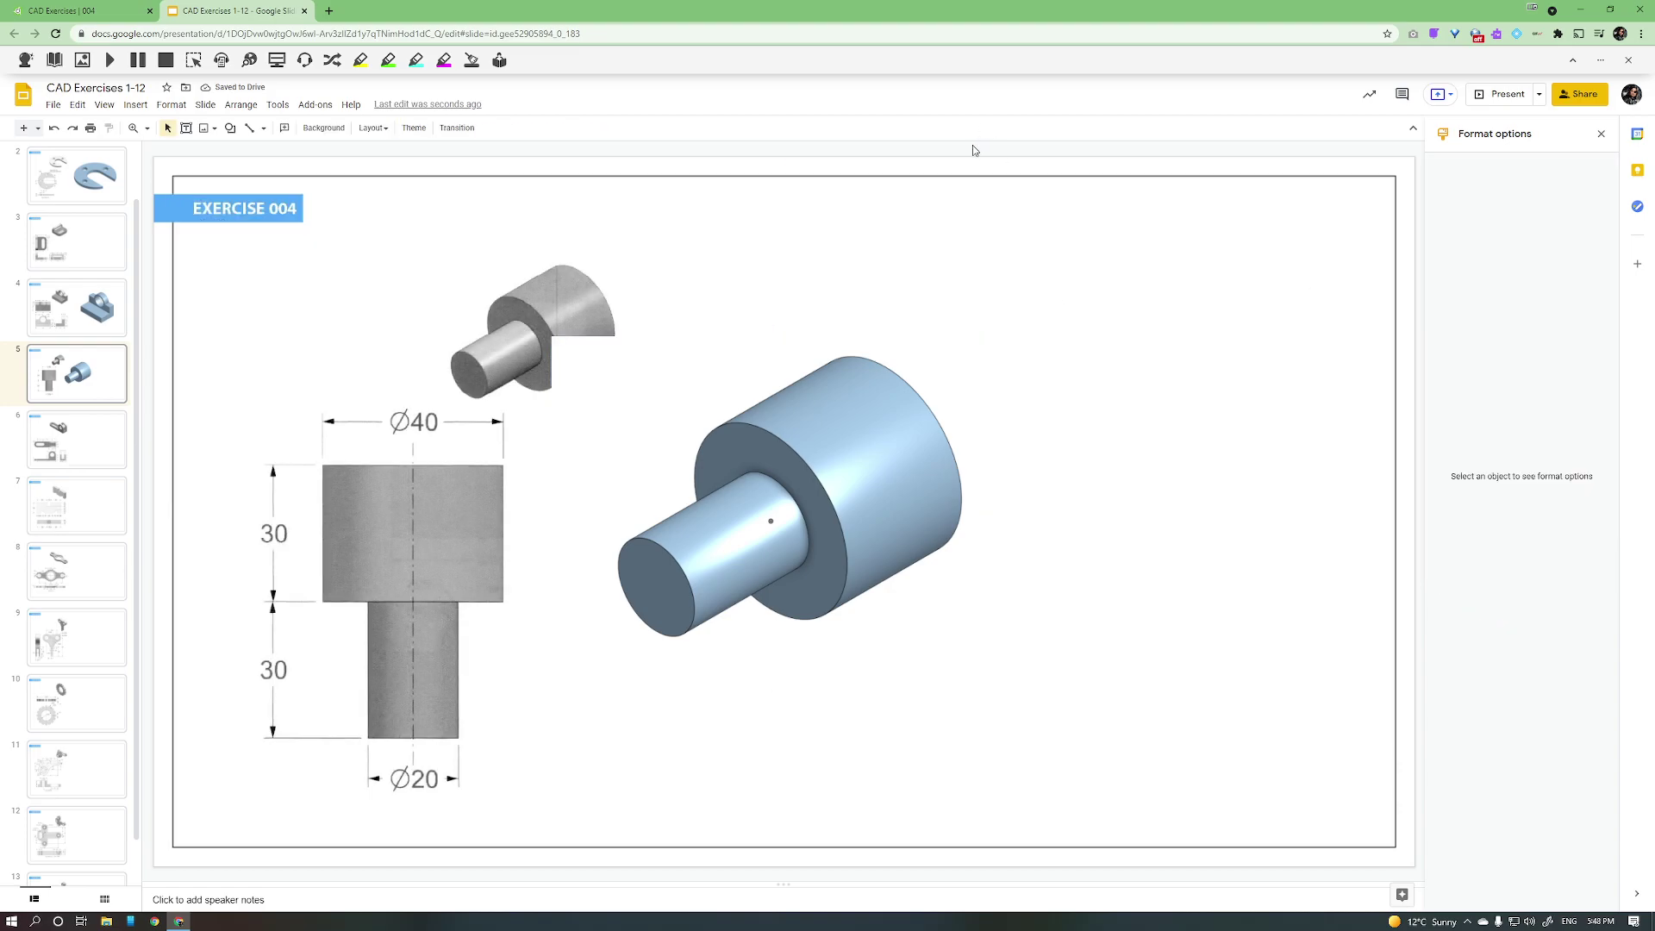
Step: Move the cropped model picture into the empty space beside the Exercise 004 drawing and enlarge it
left_click_drag(796, 487, 1006, 462)
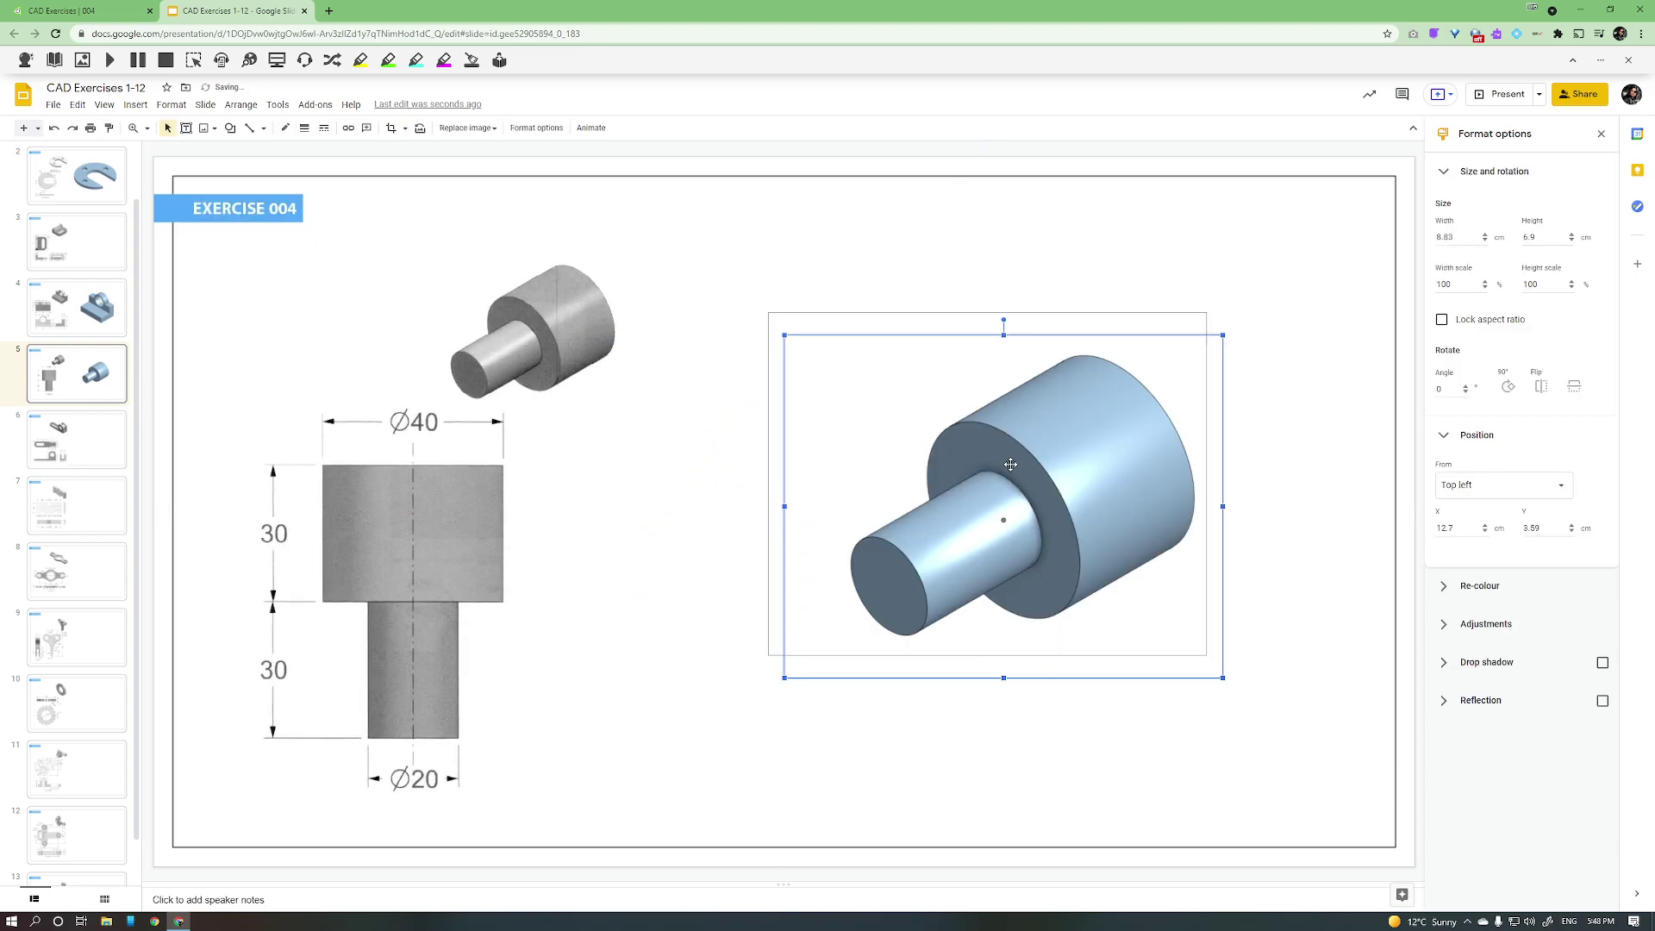
left_click_drag(1197, 653, 1300, 732)
left_click_drag(1079, 552, 1034, 517)
left_click_drag(717, 276, 674, 221)
left_click(1026, 243)
Step: Review the completed Exercise 001, 003 and 004 slides with their model pictures
left_click(86, 300)
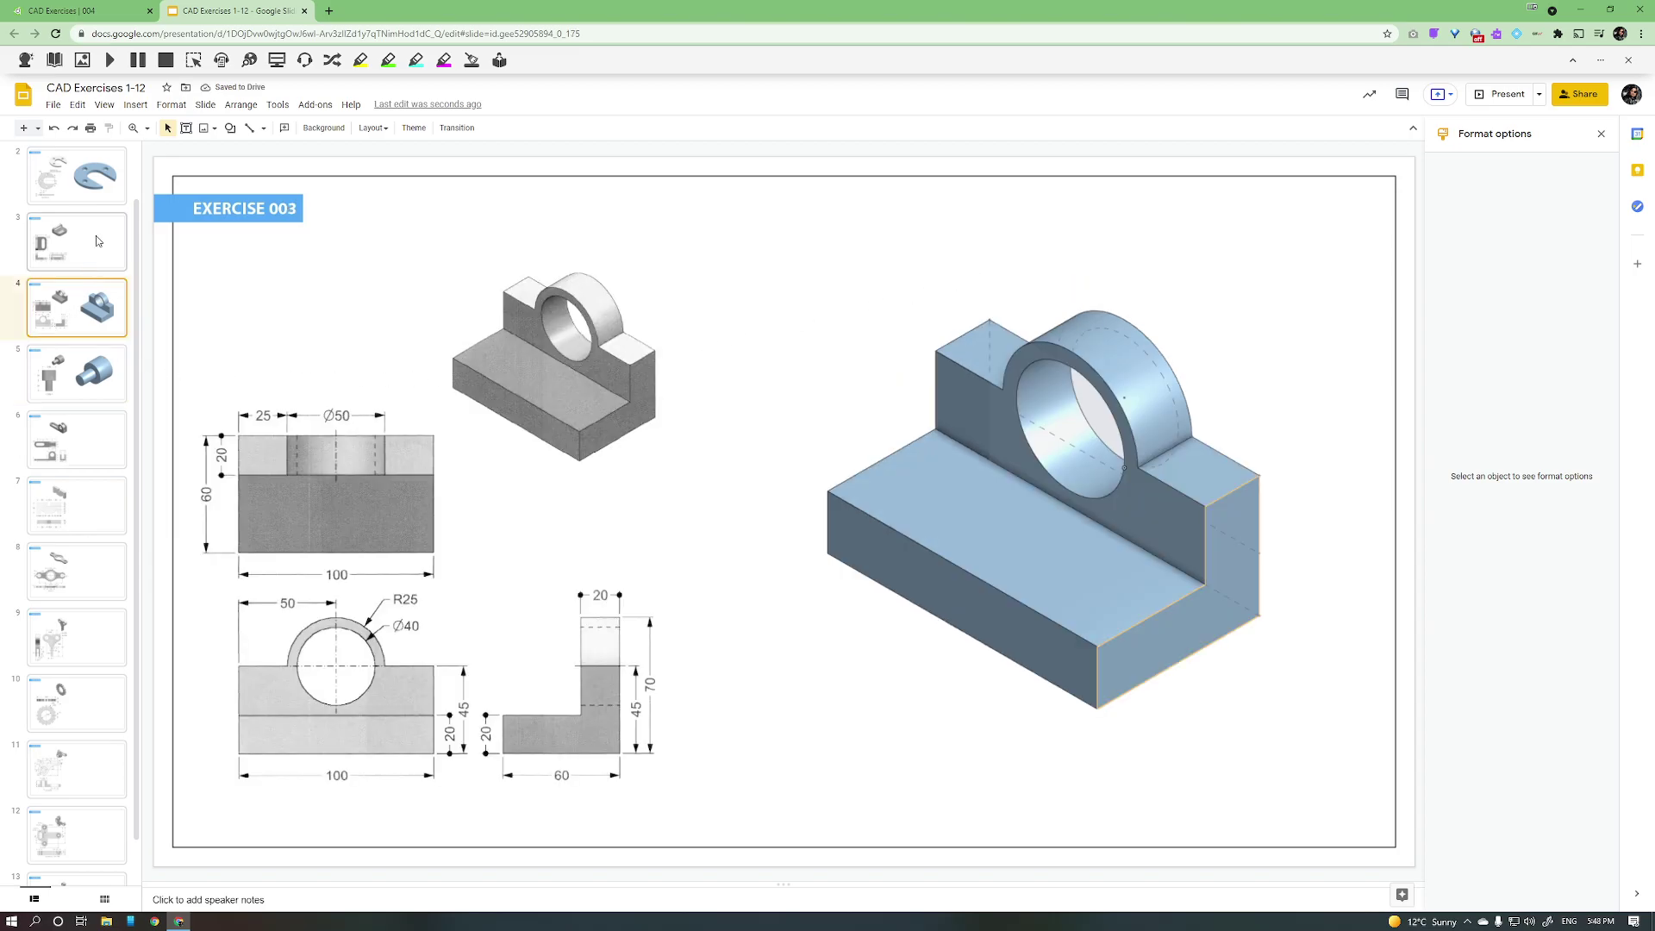
left_click(105, 177)
left_click(99, 345)
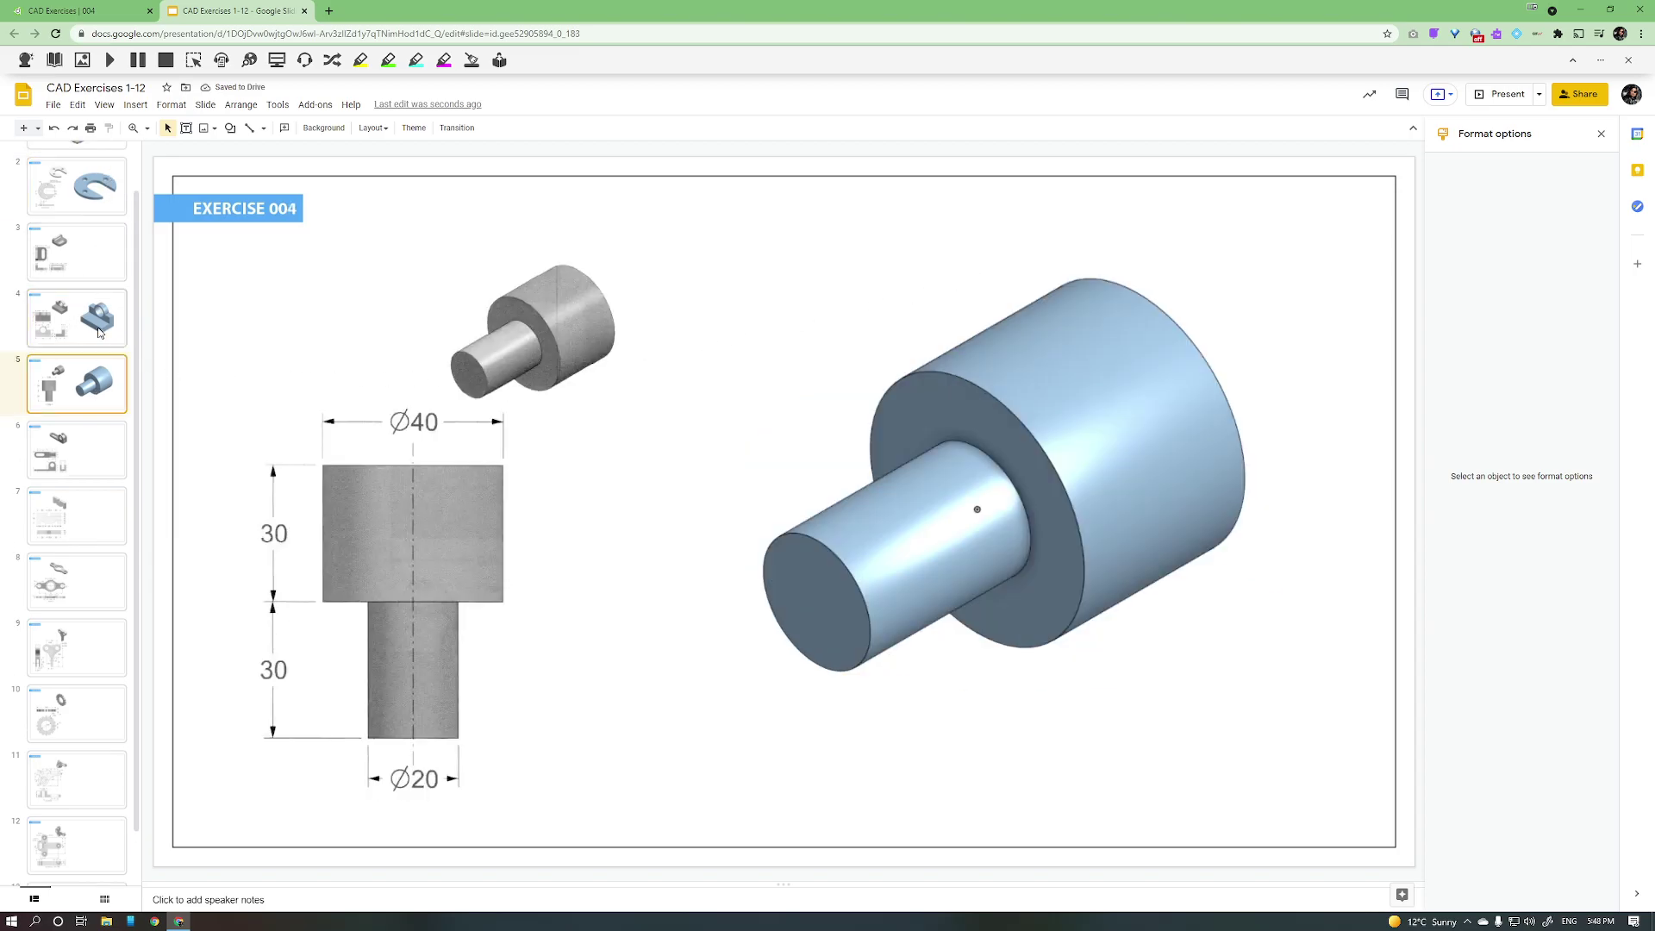
left_click(99, 339)
left_click(97, 388)
left_click(102, 315)
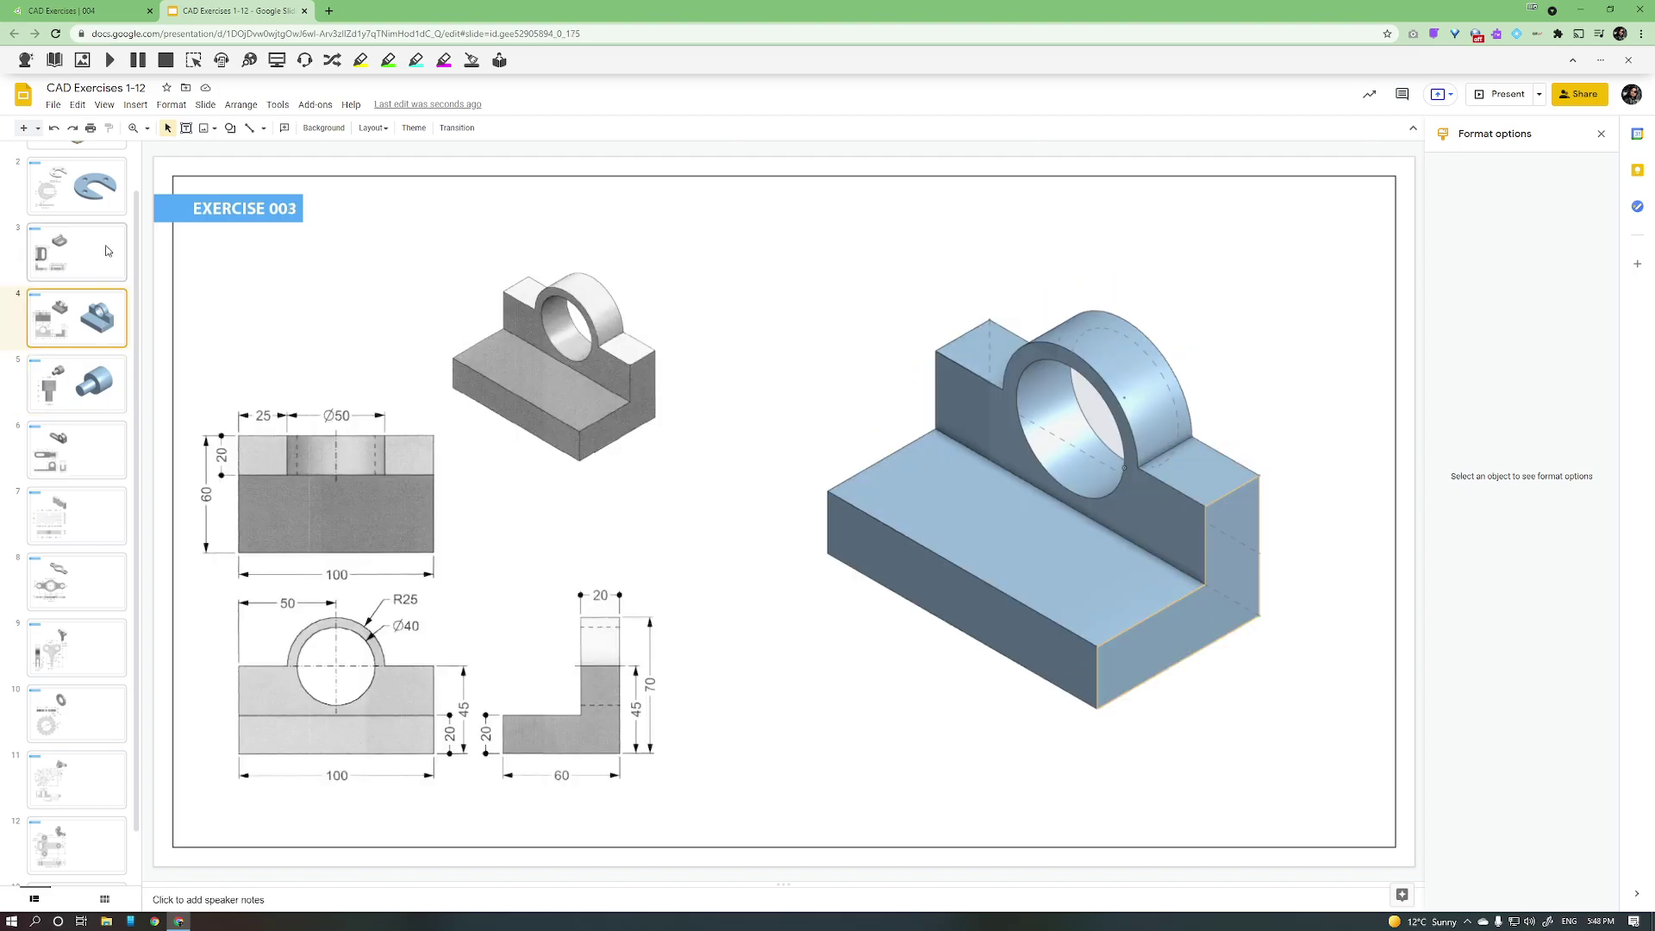
left_click(103, 200)
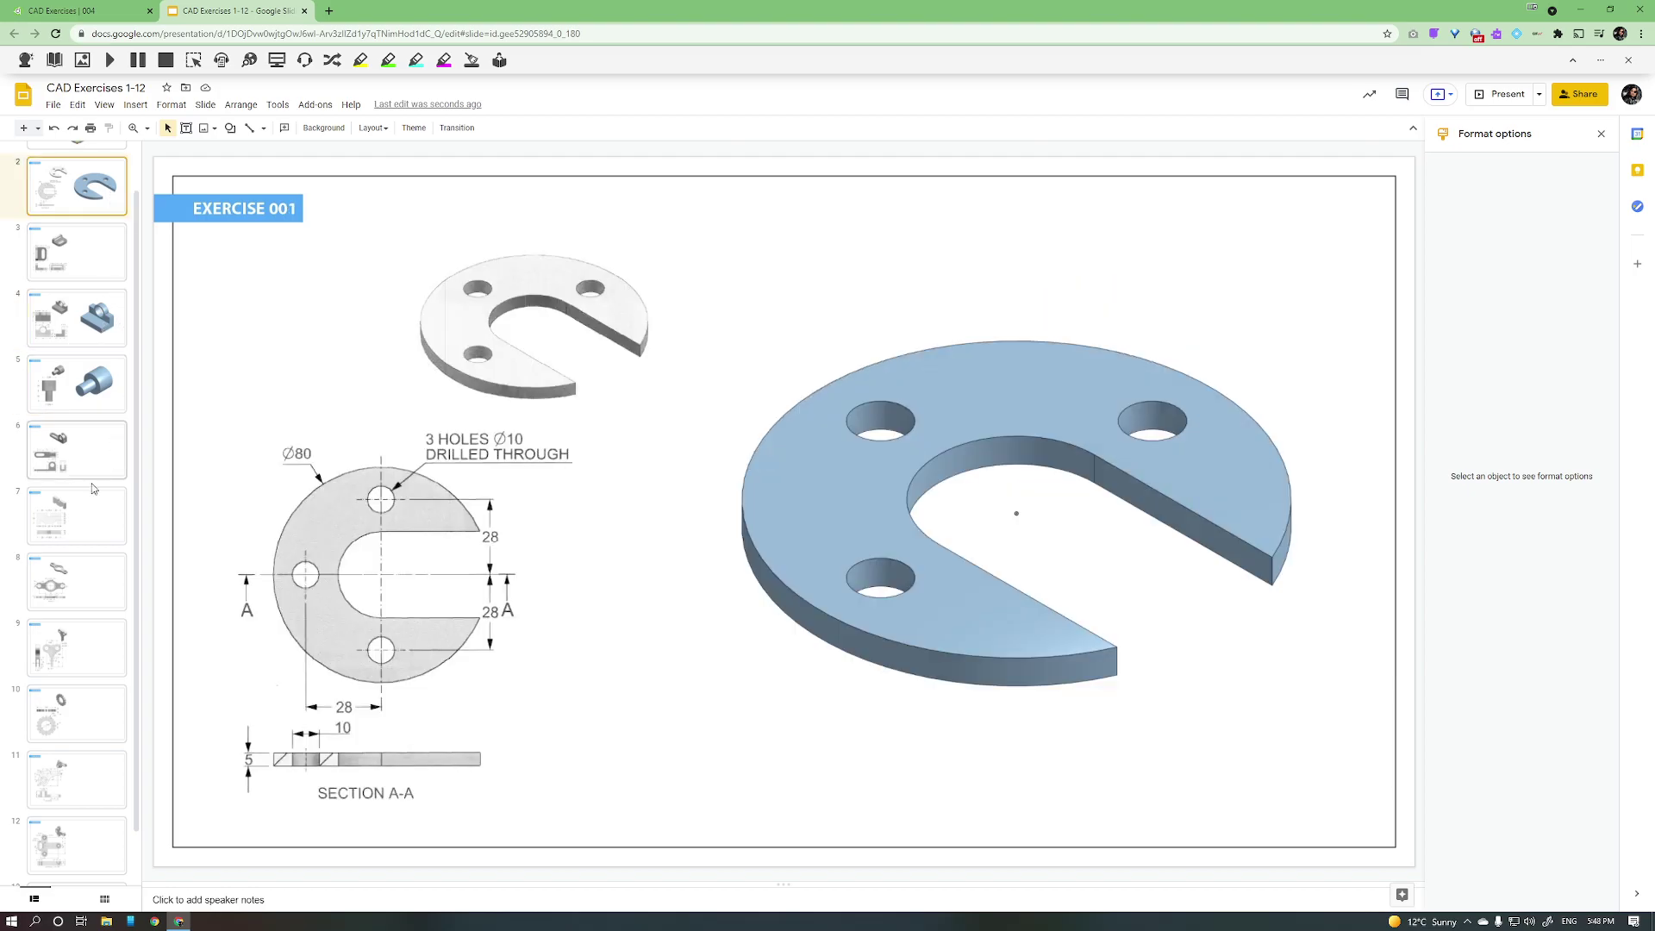
Step: Examine the drawings on the remaining exercise slides, Exercise 005 to Exercise 012
scroll(93, 482, "down", 1)
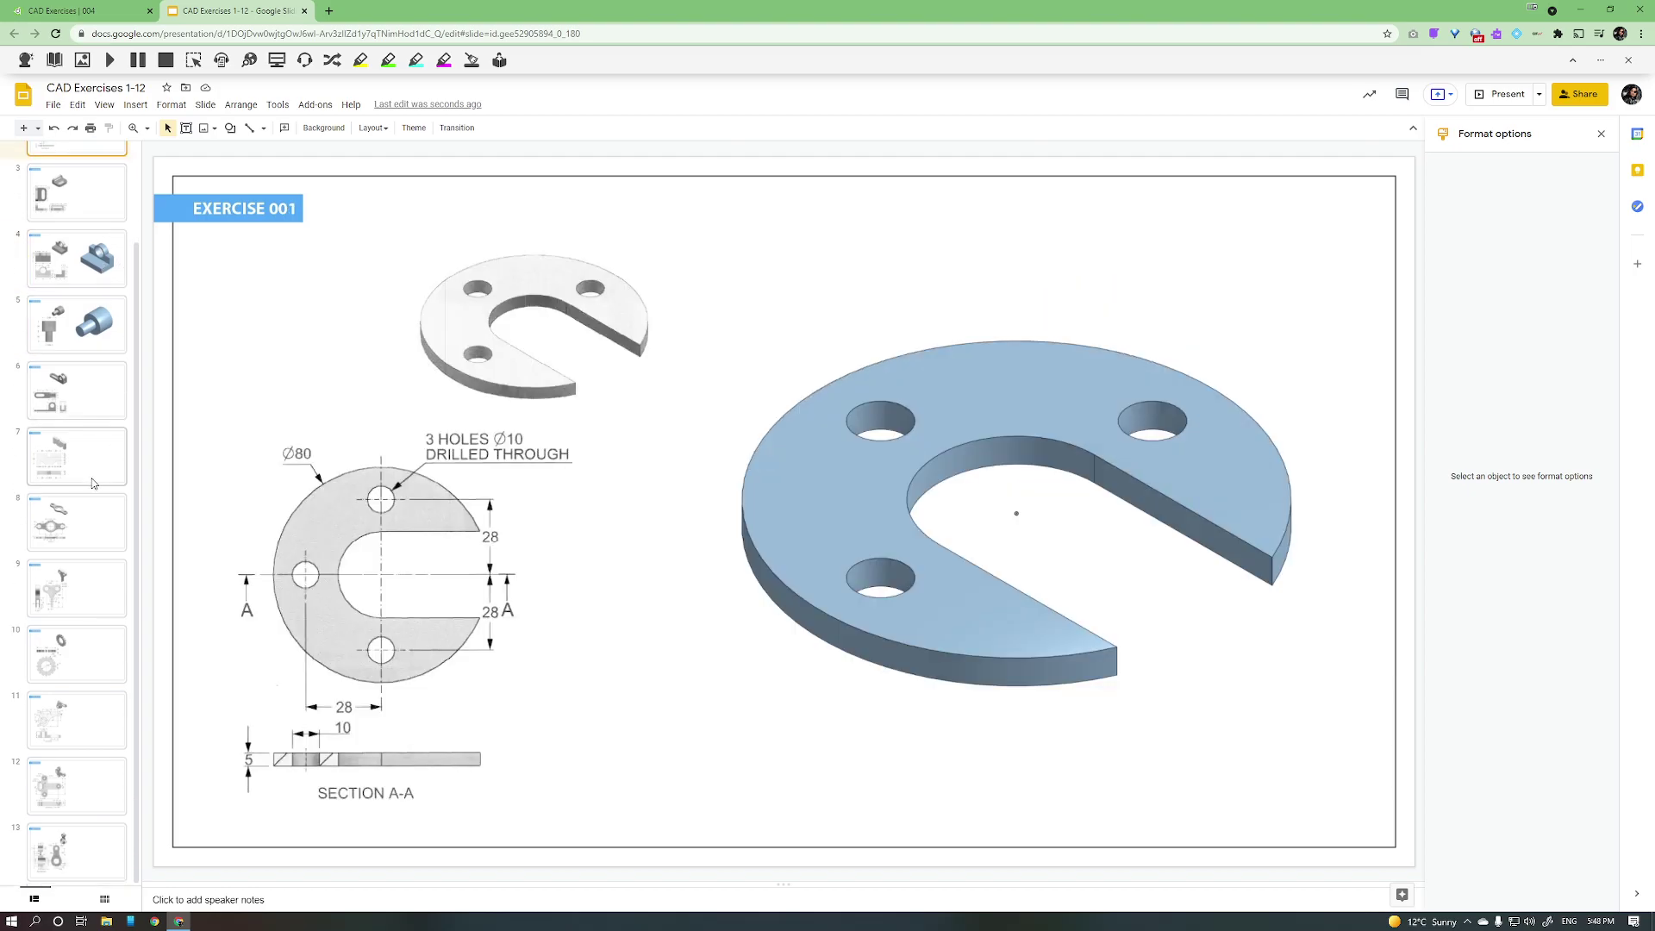
left_click(84, 591)
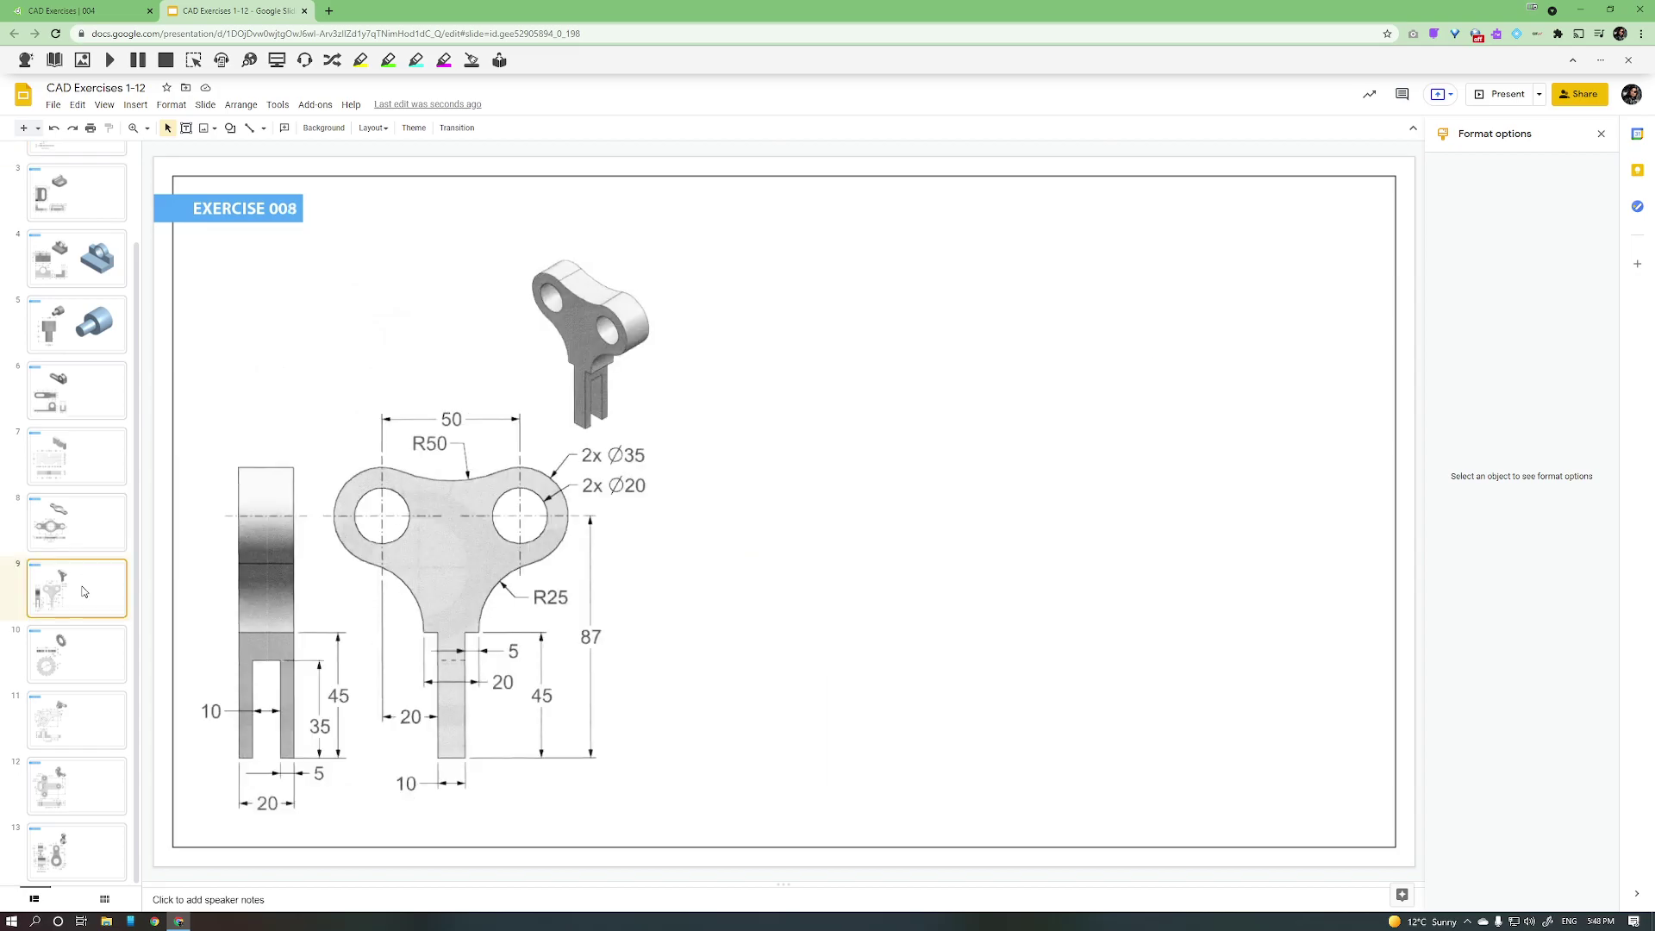
left_click(80, 661)
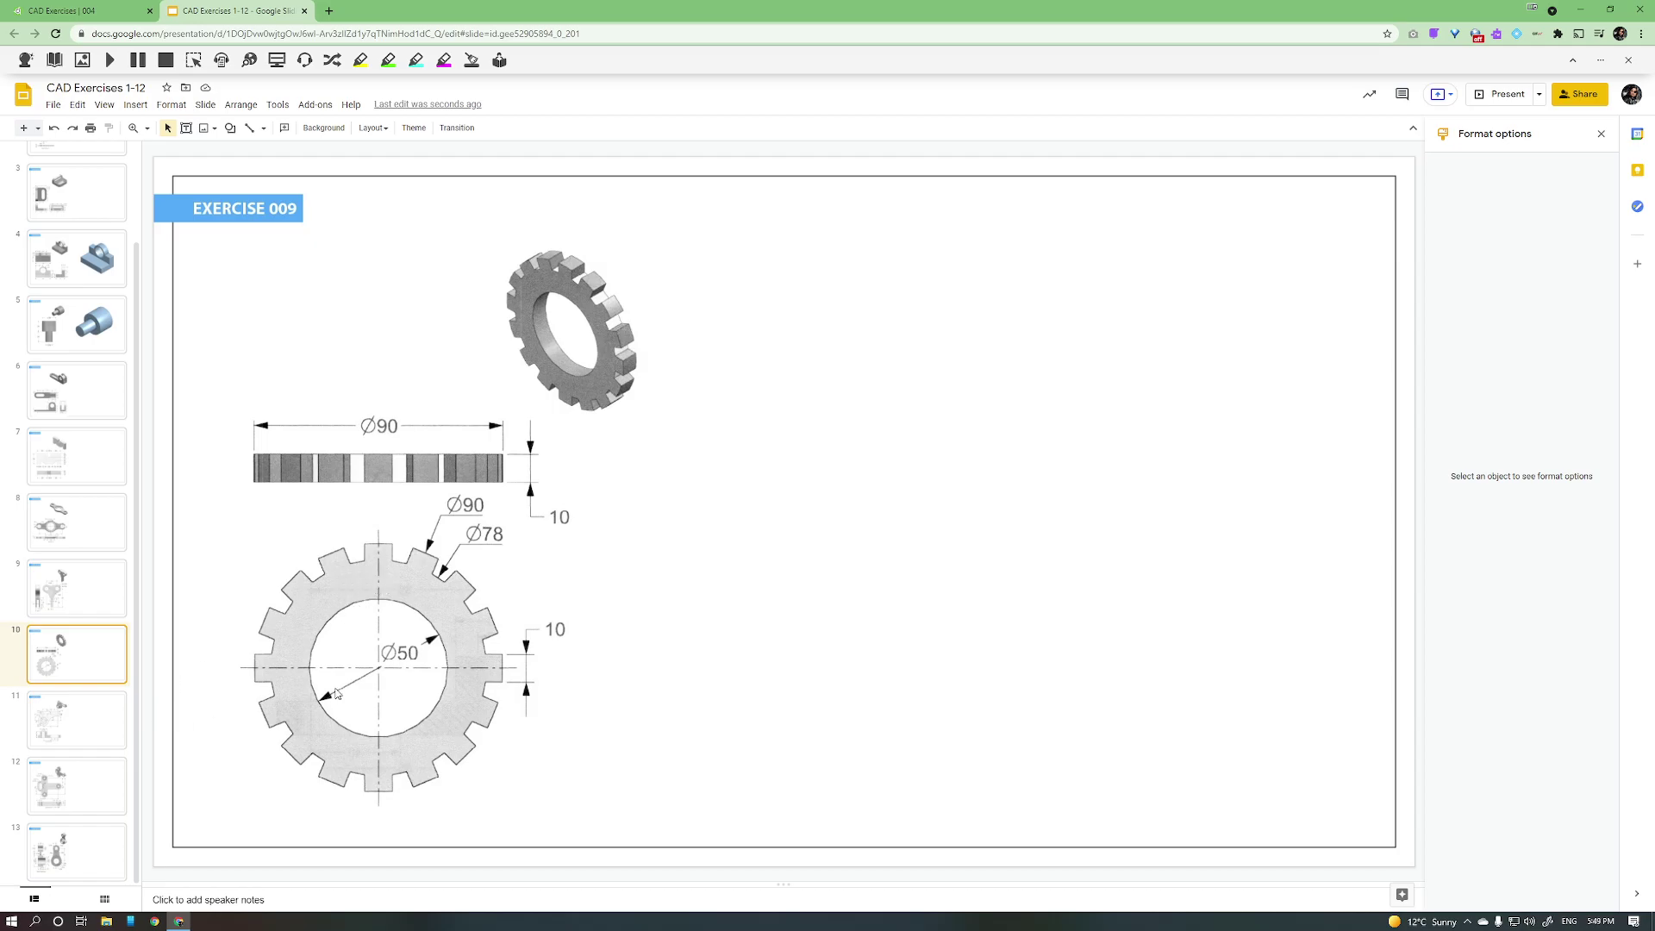
left_click(101, 724)
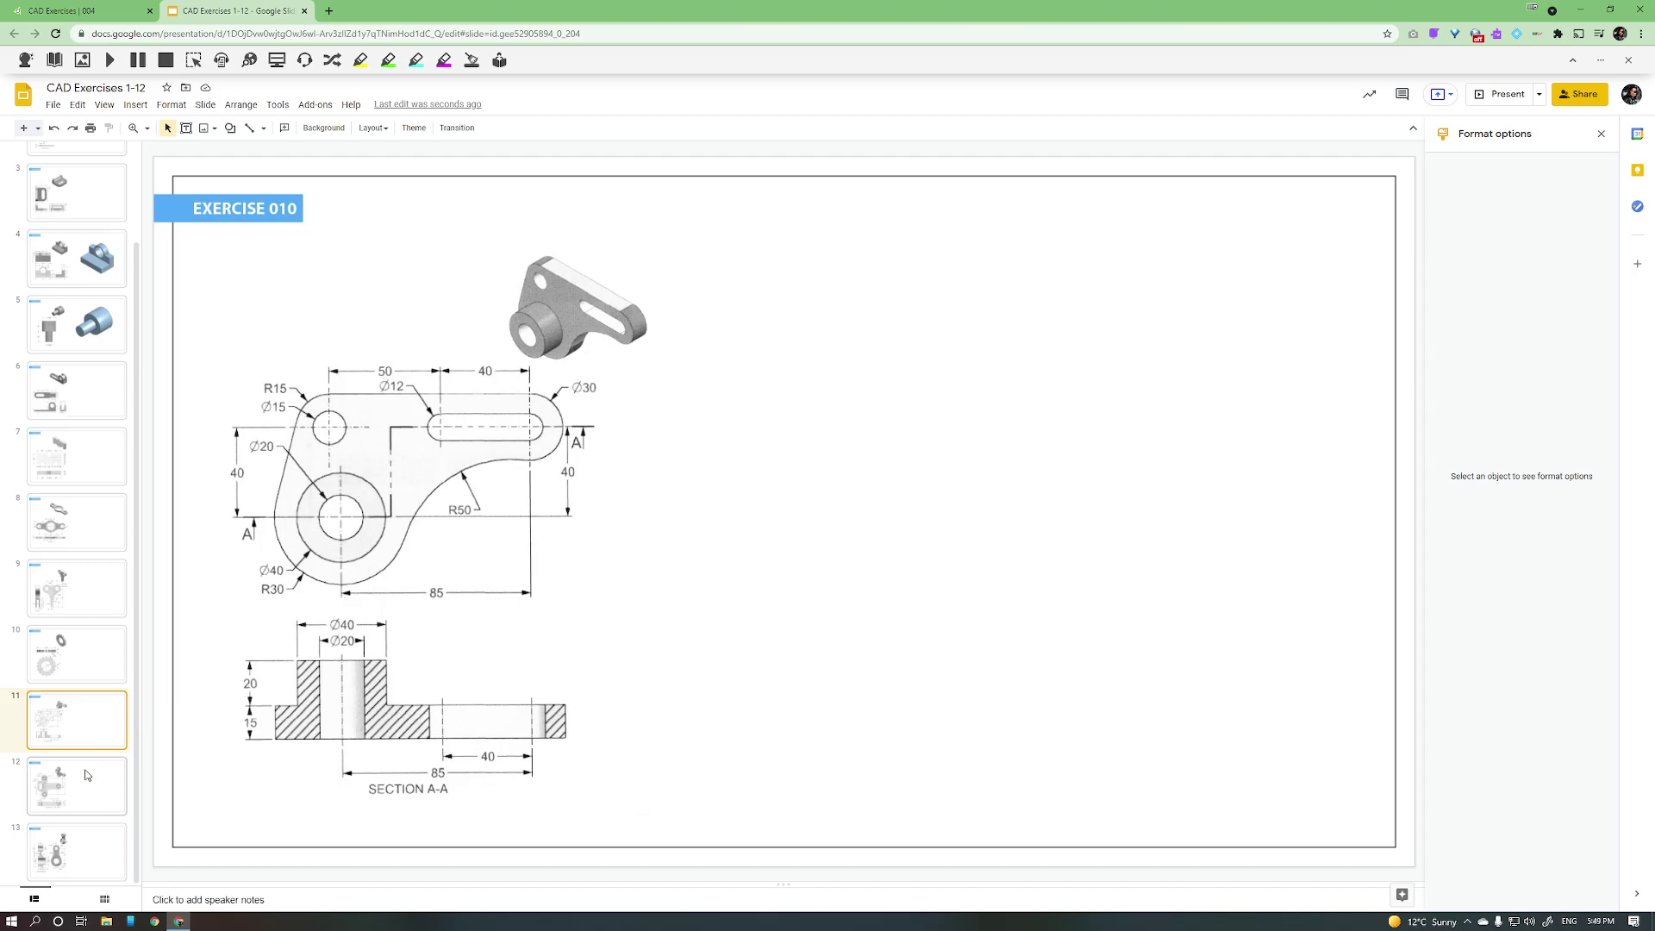
left_click(80, 801)
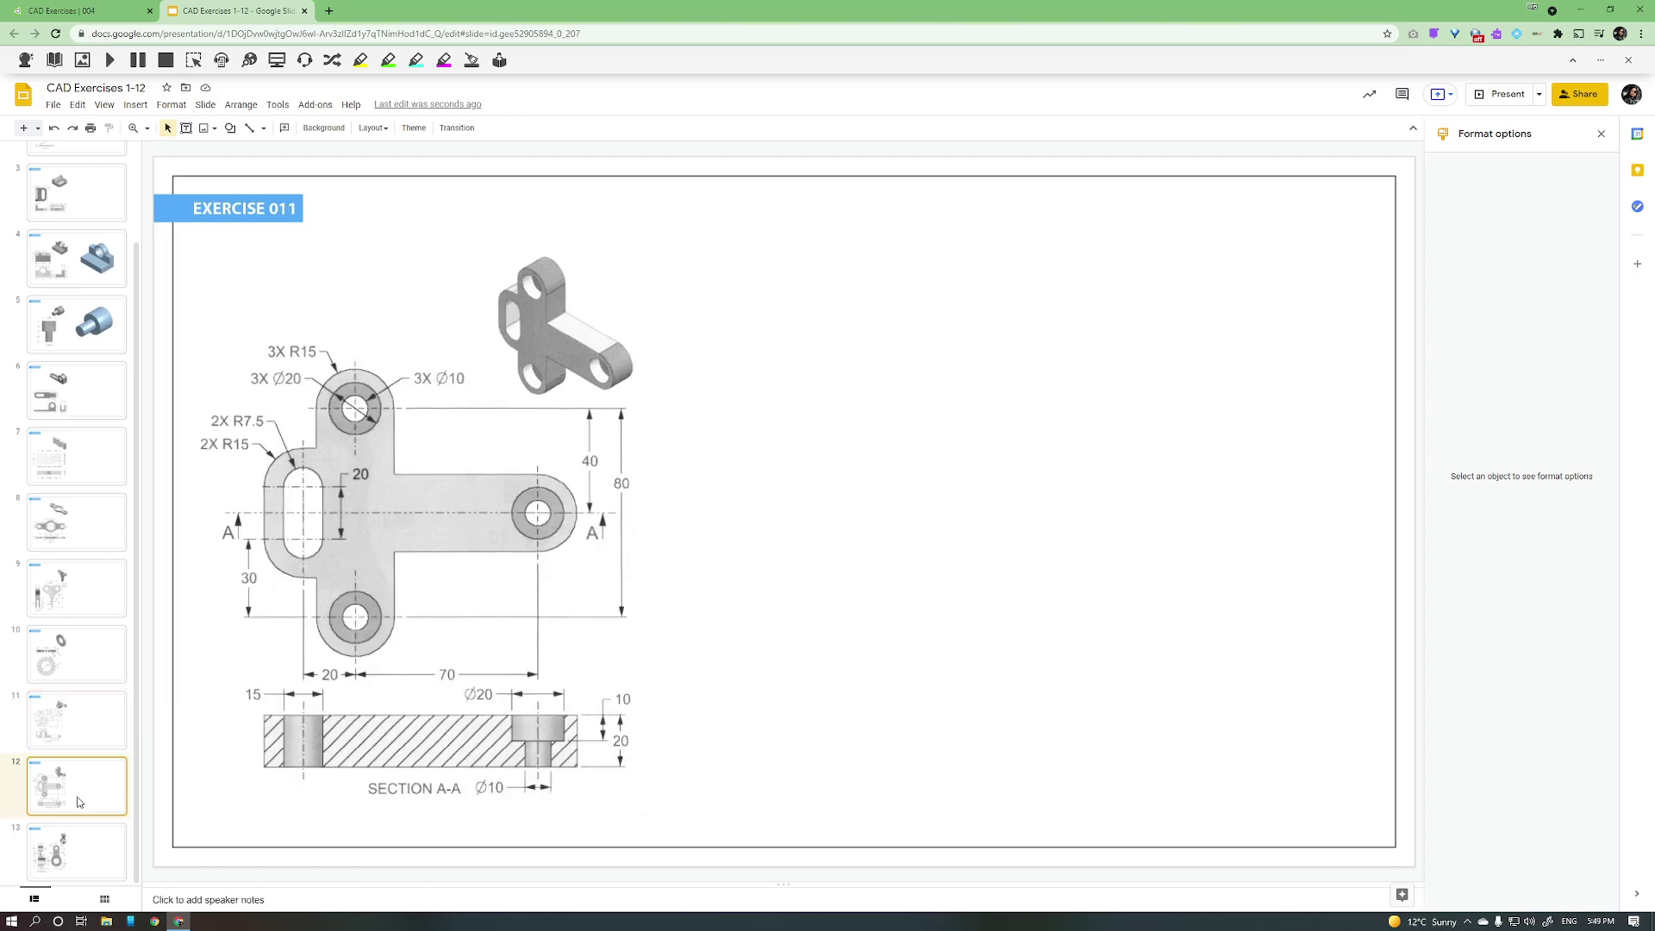
left_click(83, 857)
left_click(85, 538)
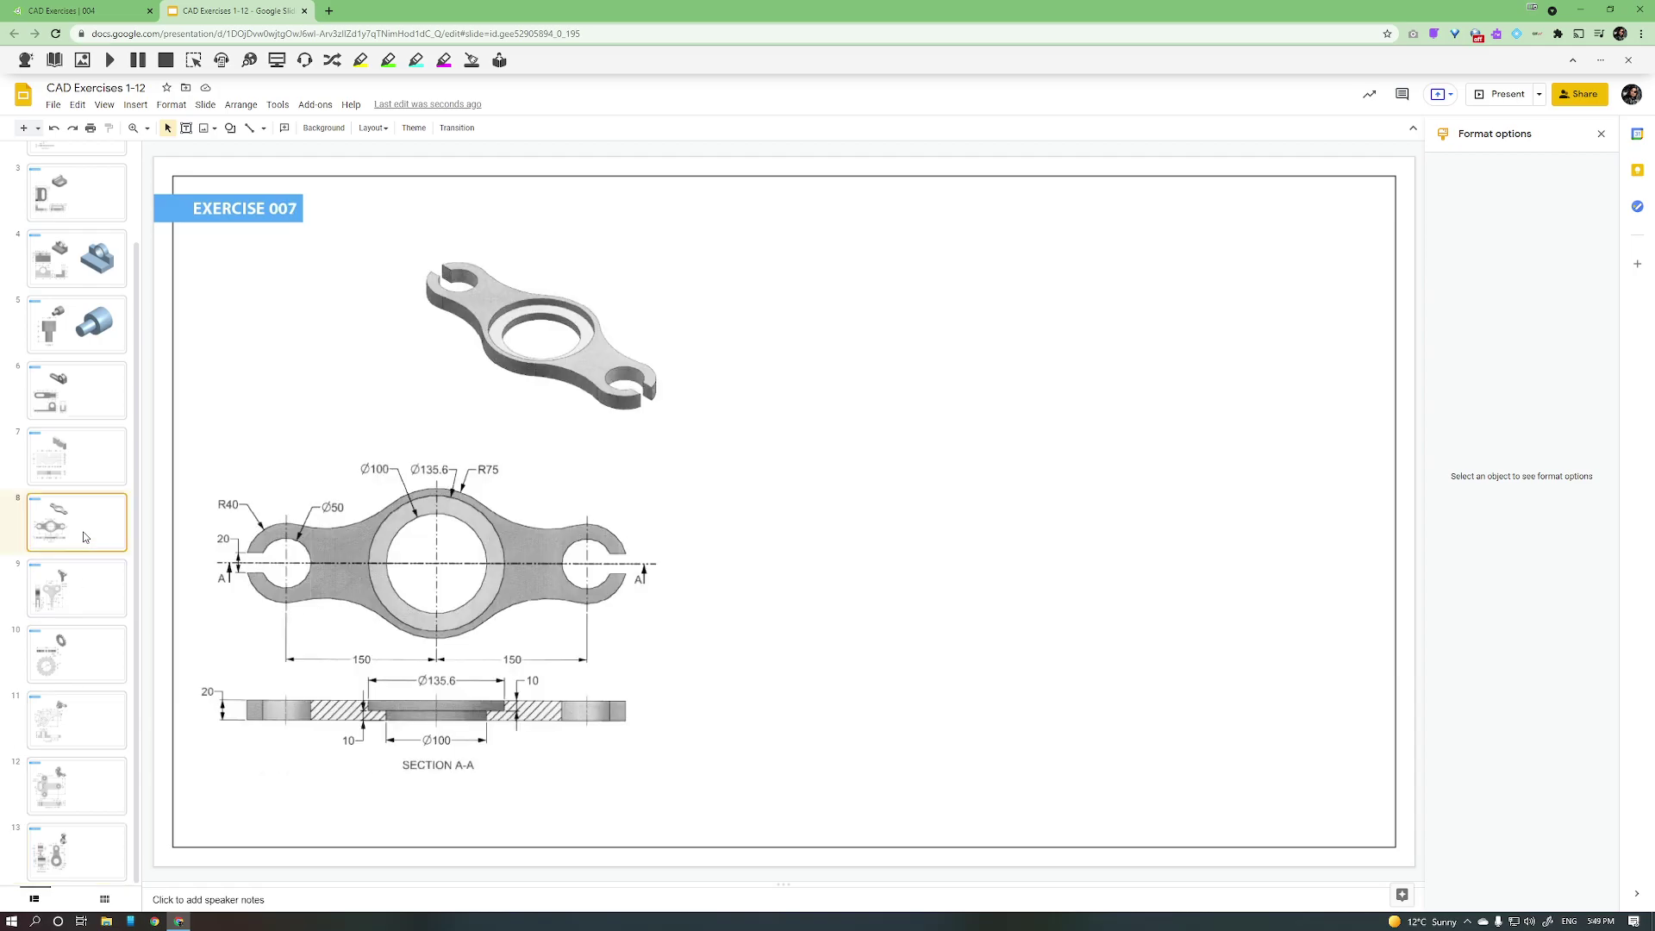
left_click(87, 472)
left_click(90, 389)
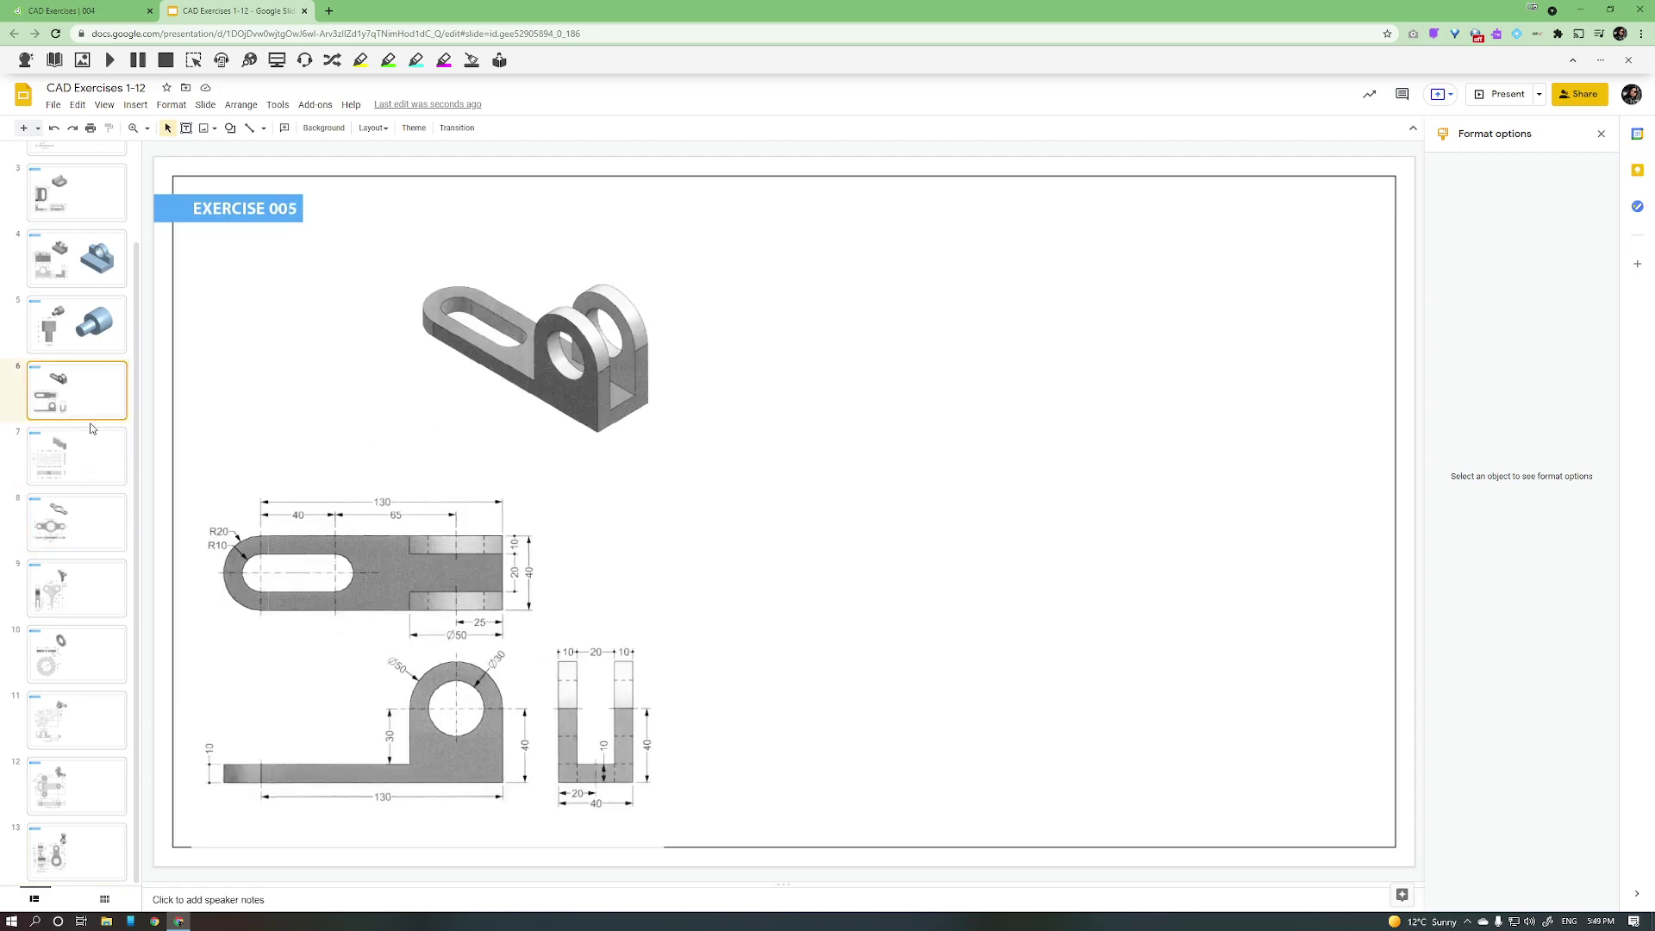
left_click(84, 668)
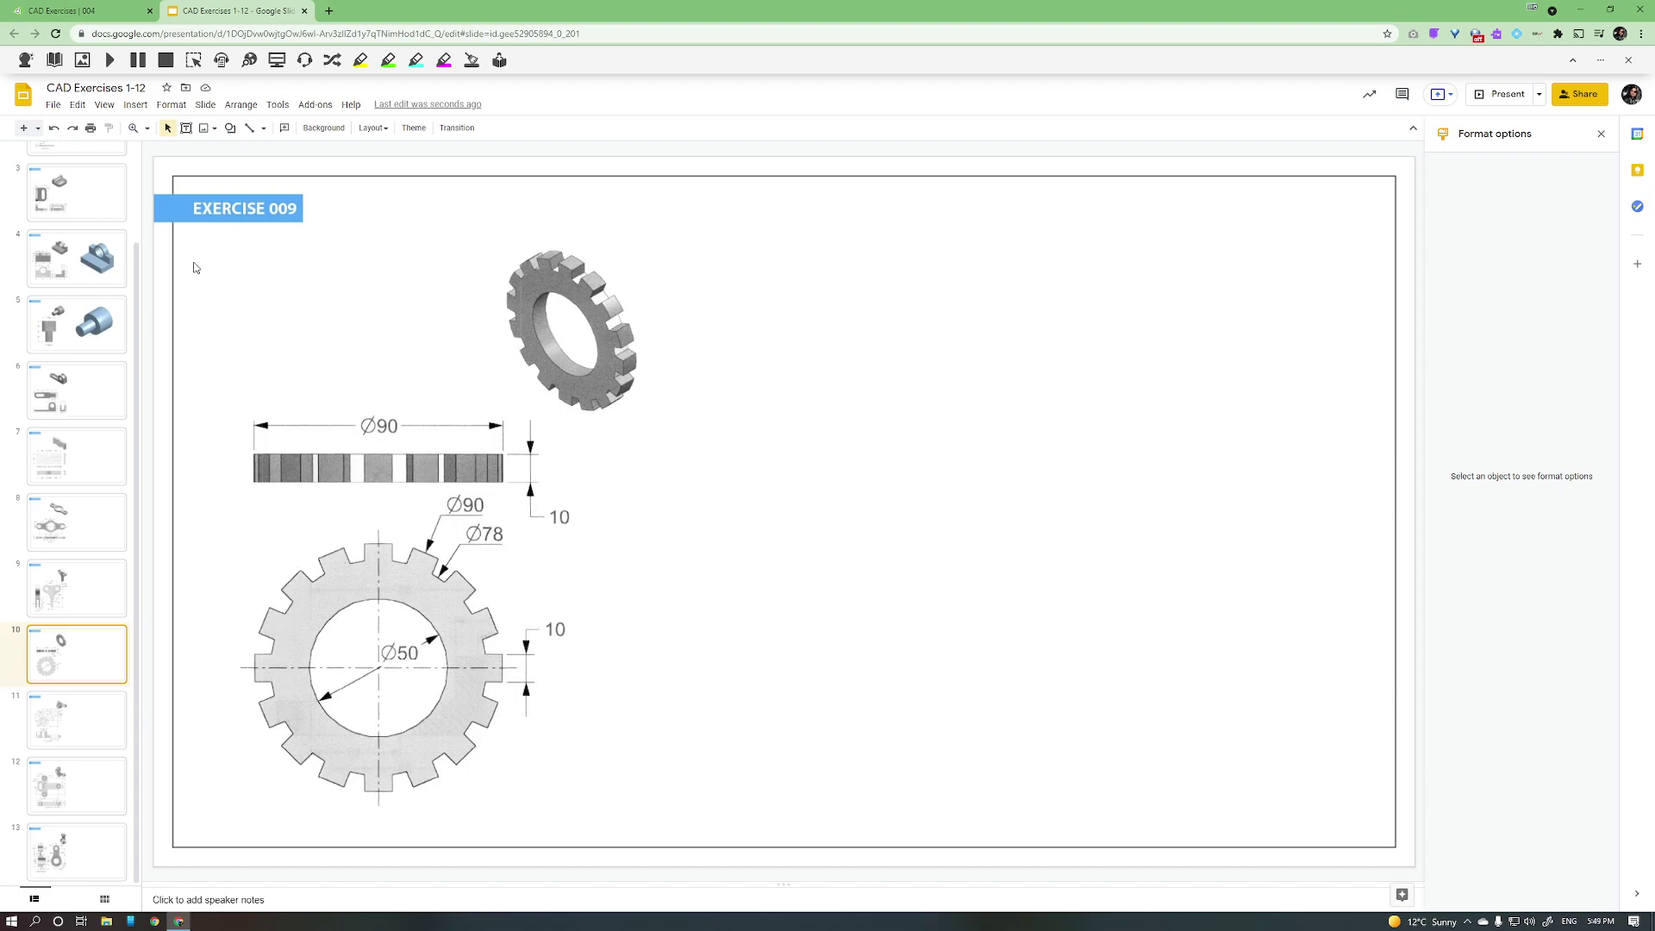
Step: Delete the blue model picture from the Exercise 001 slide
scroll(136, 280, "up", 3)
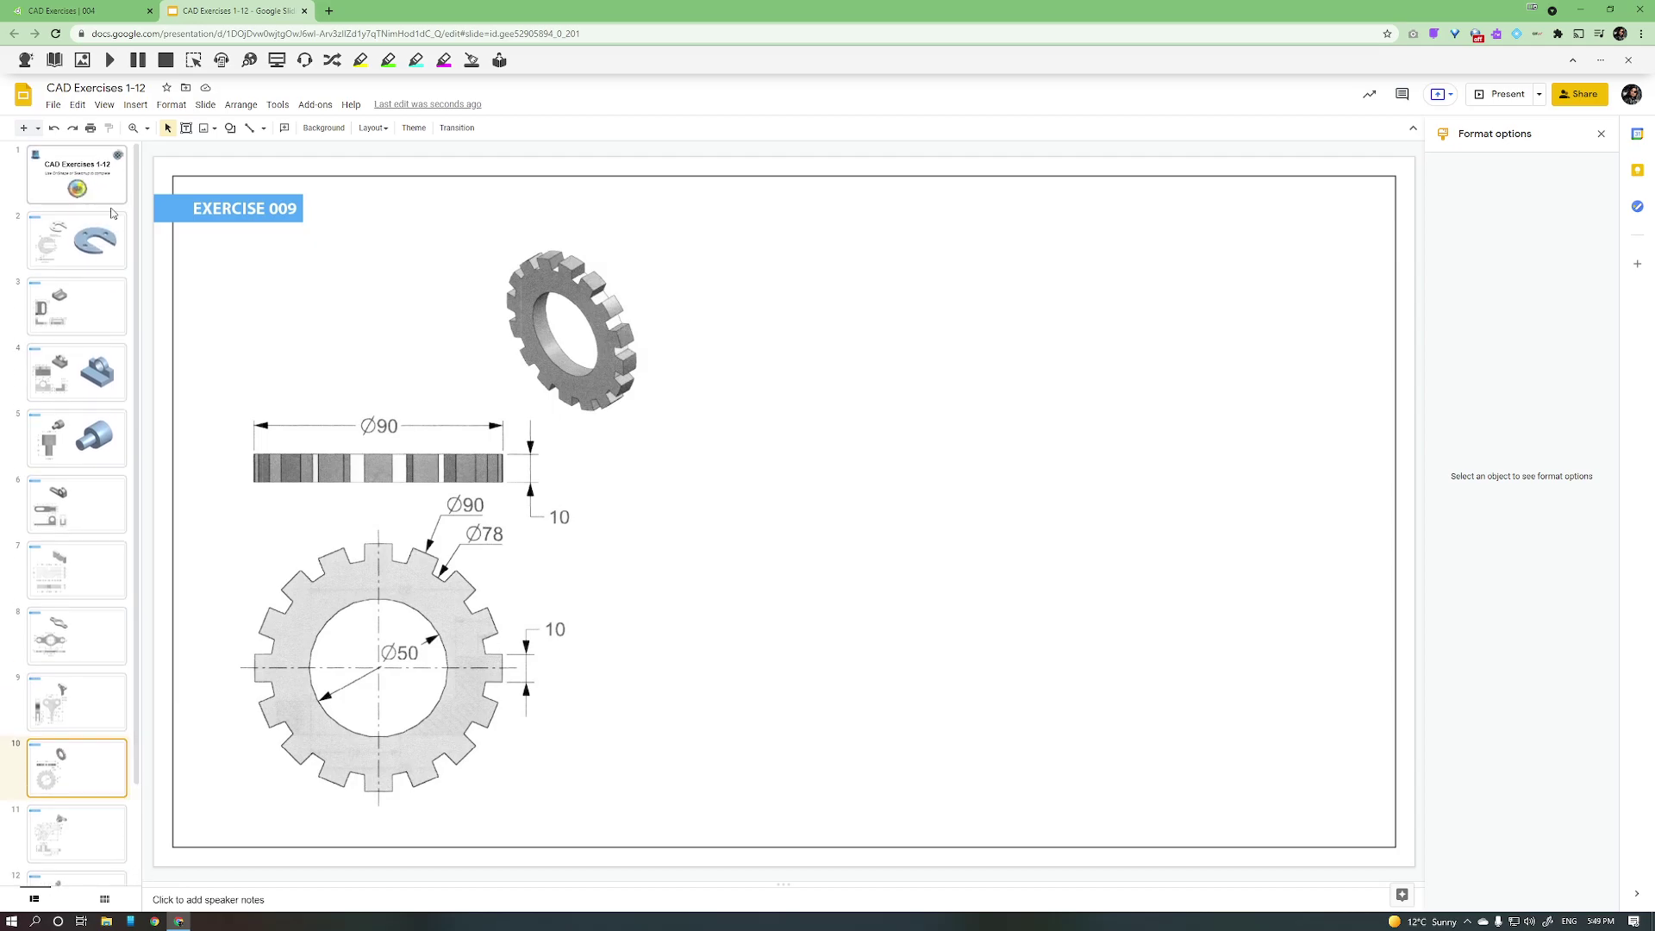
left_click(102, 243)
left_click(795, 475)
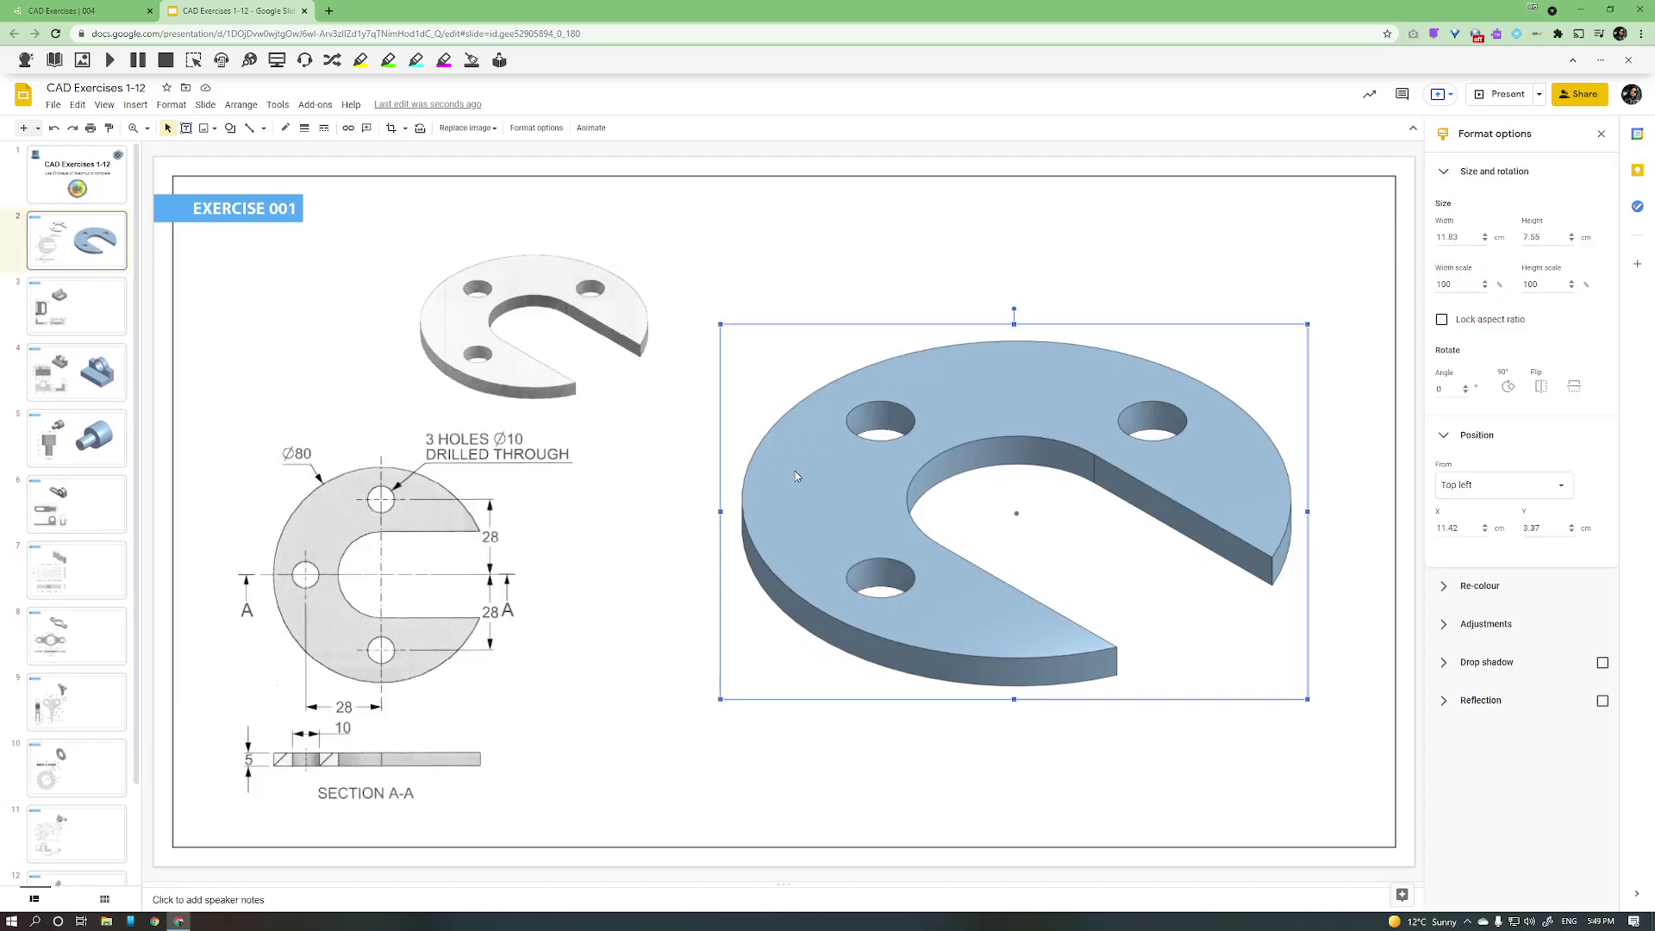
key("Delete")
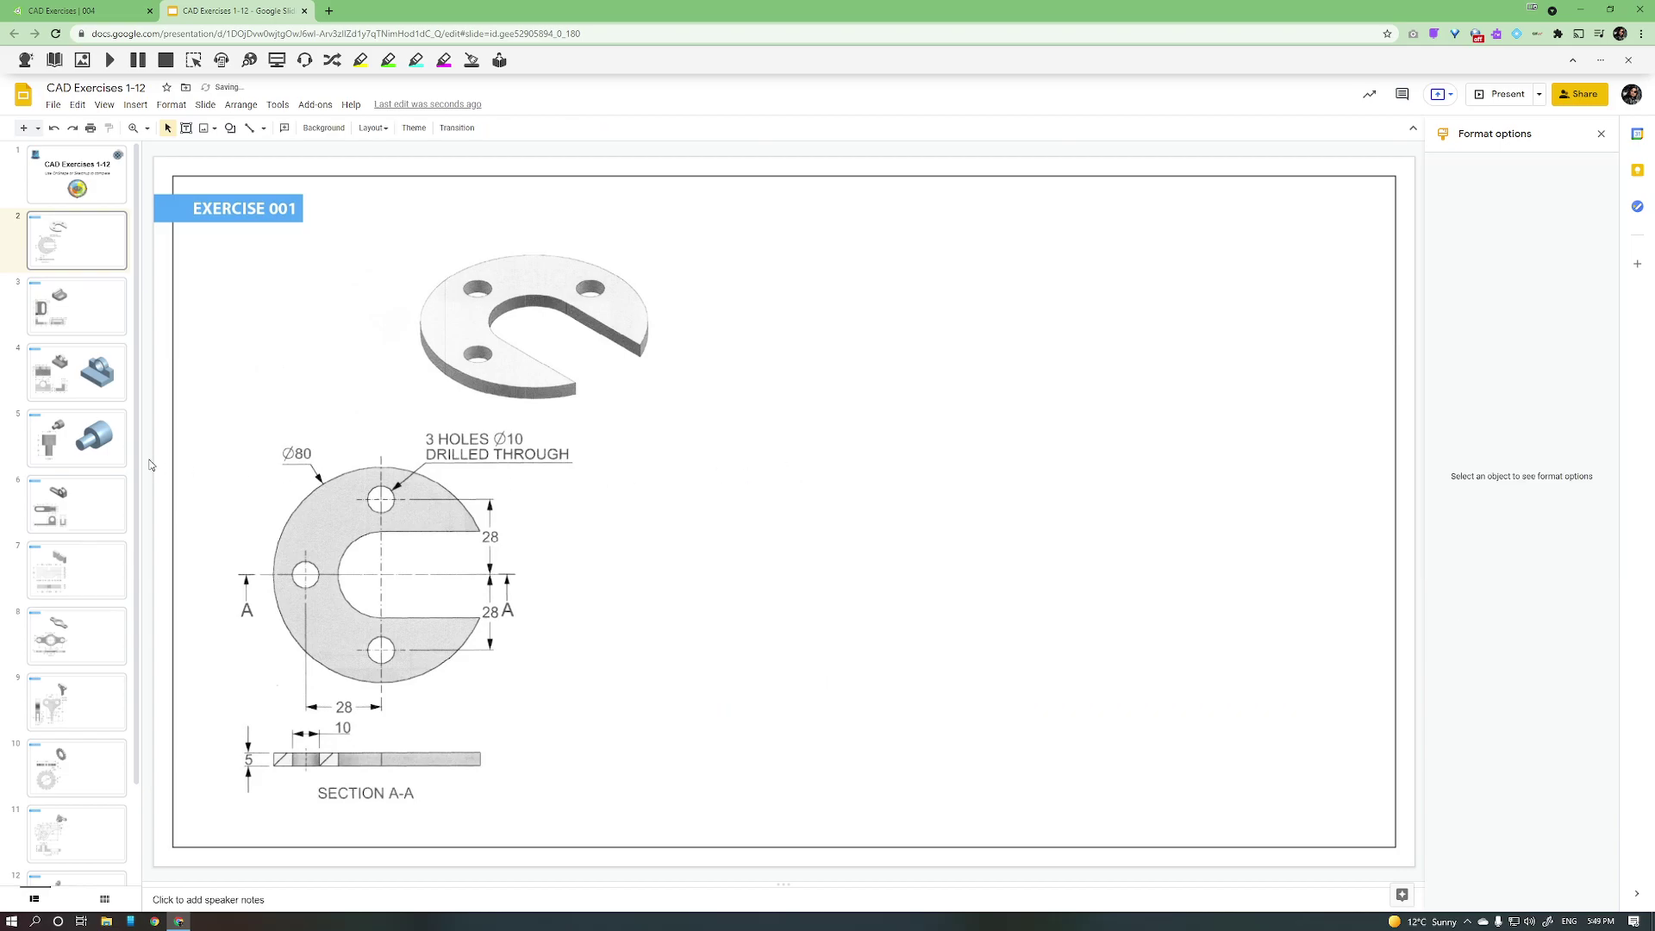
Step: Delete the blue bracket picture from the Exercise 003 slide
left_click(86, 394)
left_click(881, 495)
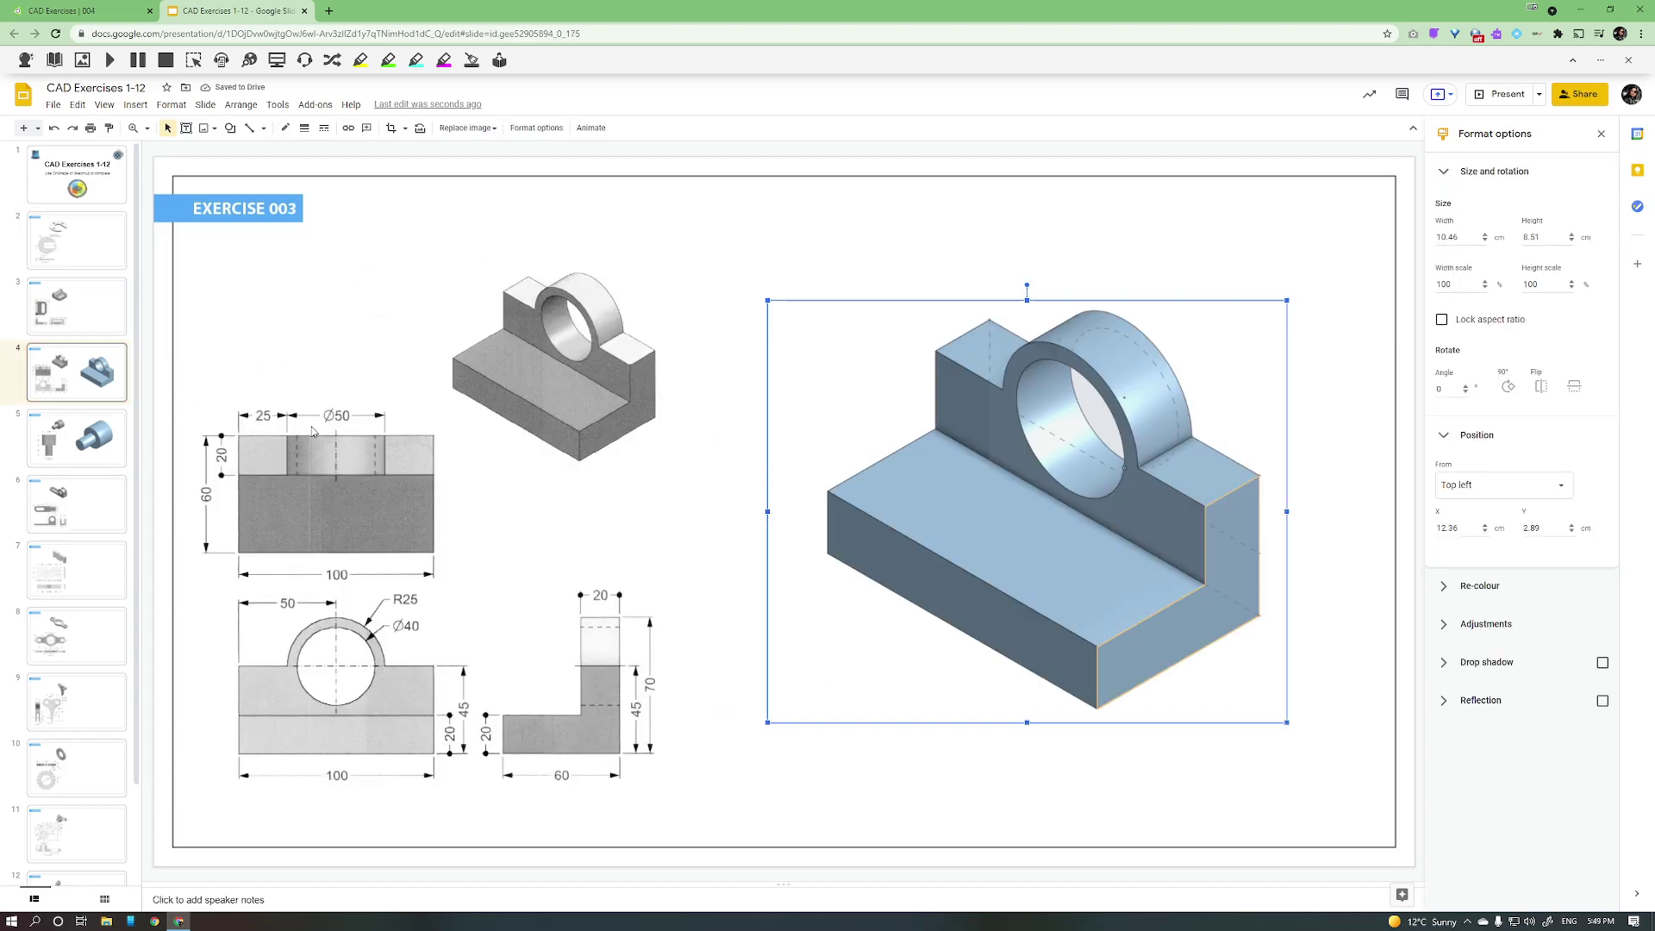
left_click(102, 437)
left_click(101, 378)
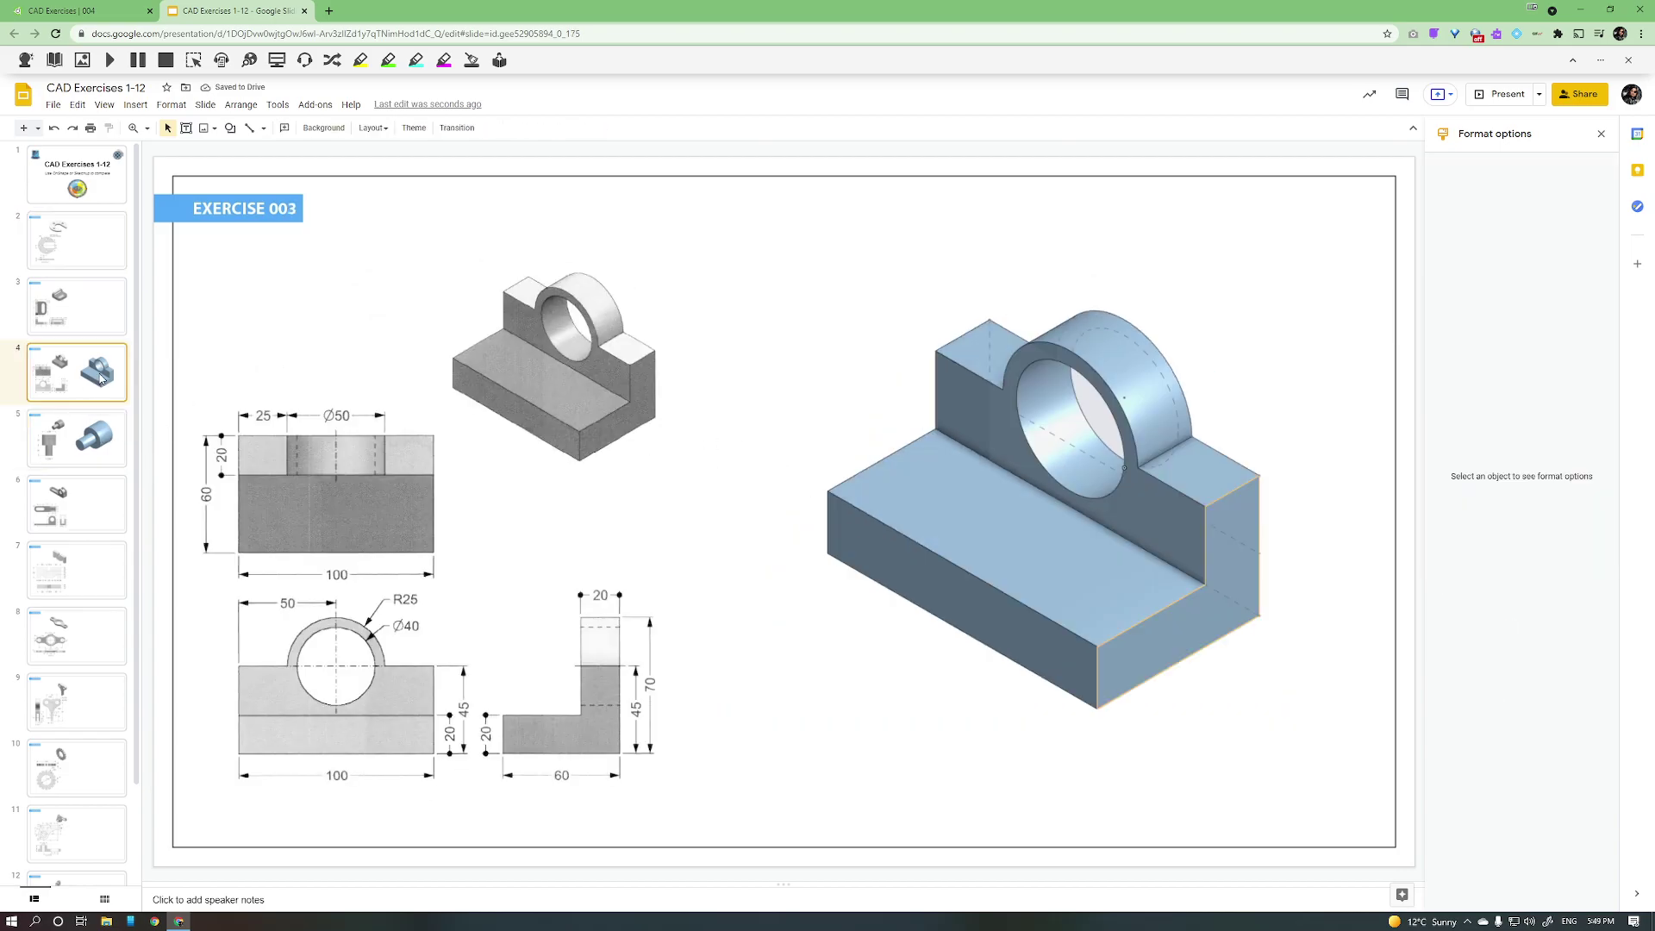
left_click(805, 470)
key("Delete")
Step: Delete the blue stepped cylinder picture from the Exercise 004 slide and return to the title slide
left_click(101, 455)
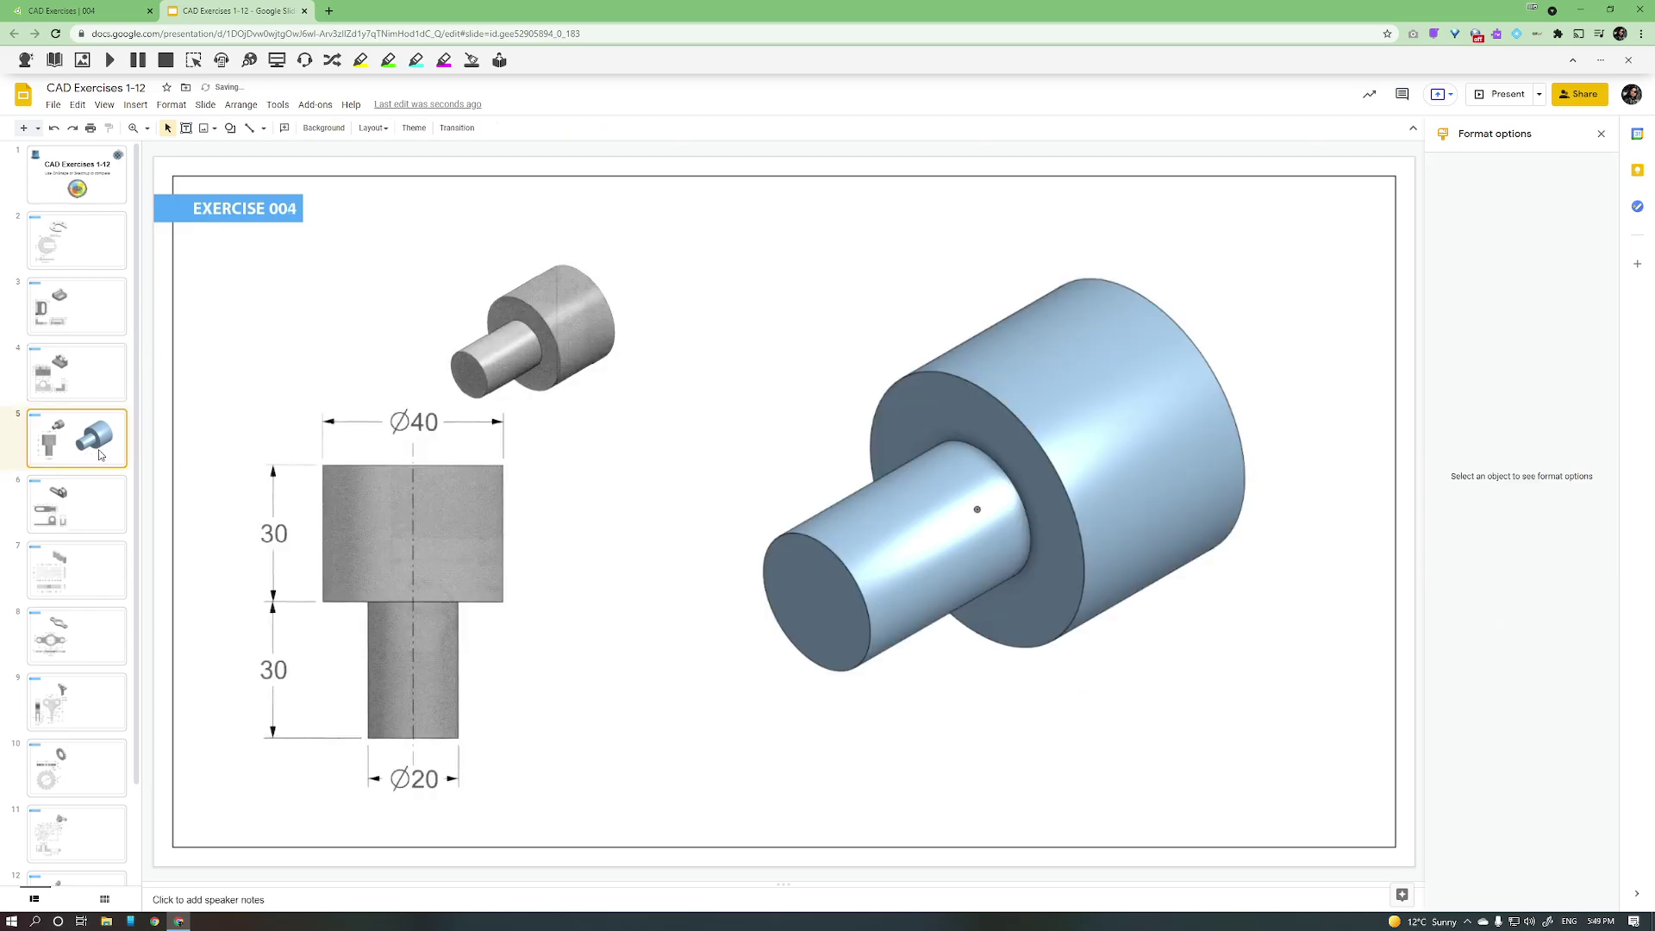
left_click(868, 568)
key("Delete")
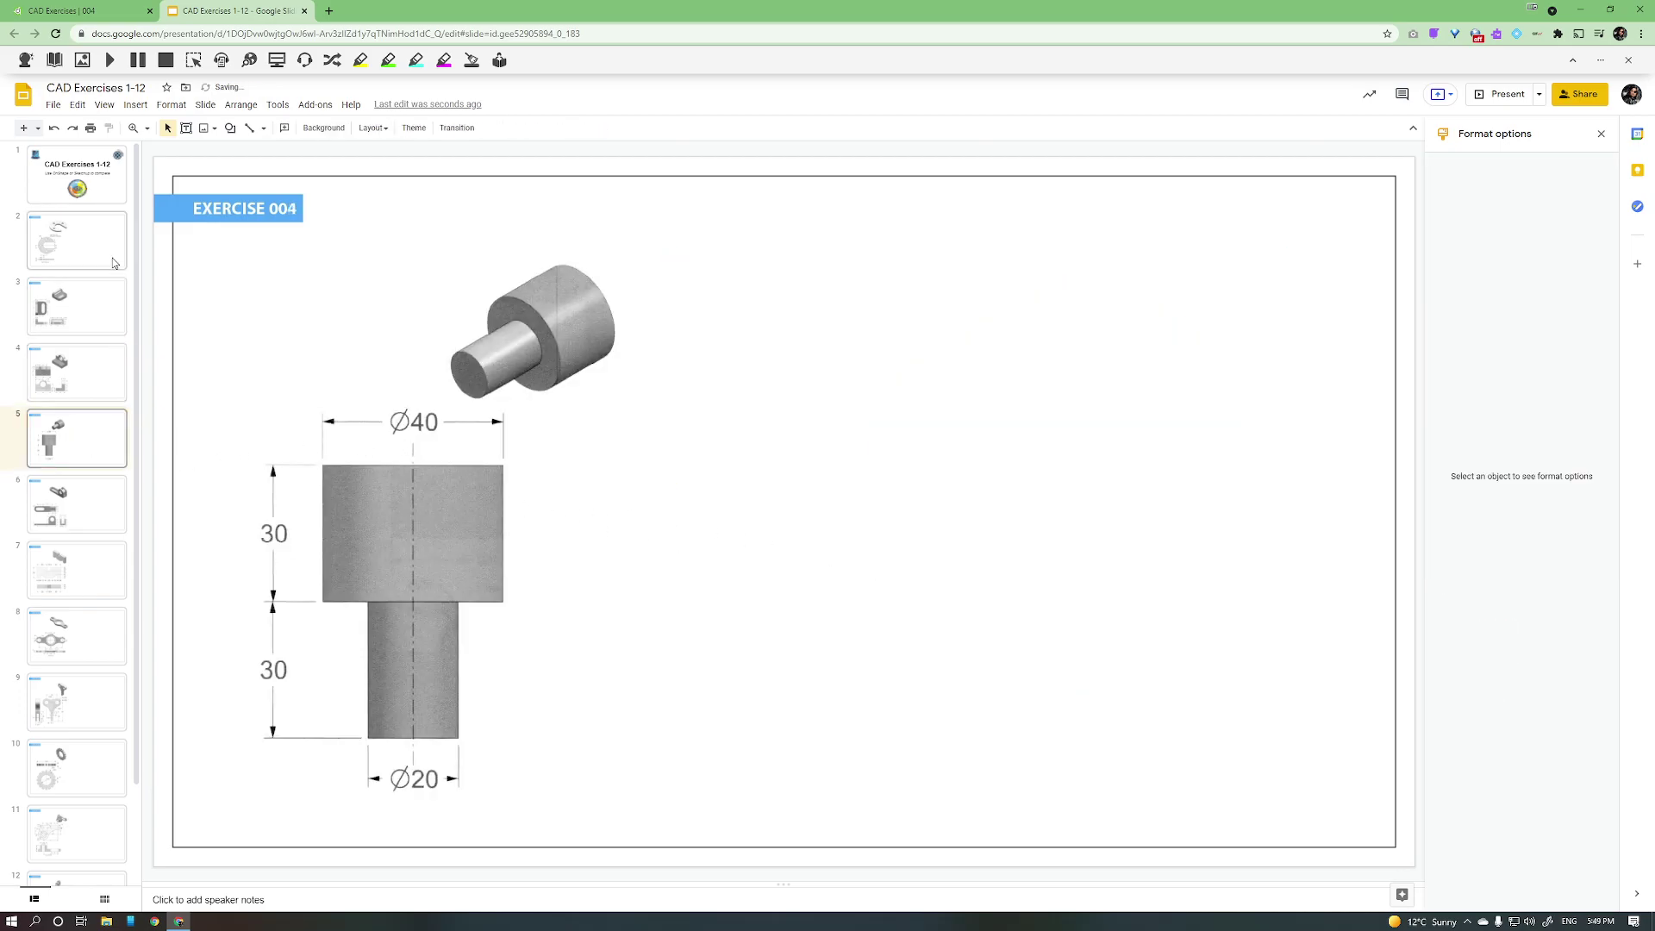
left_click(102, 194)
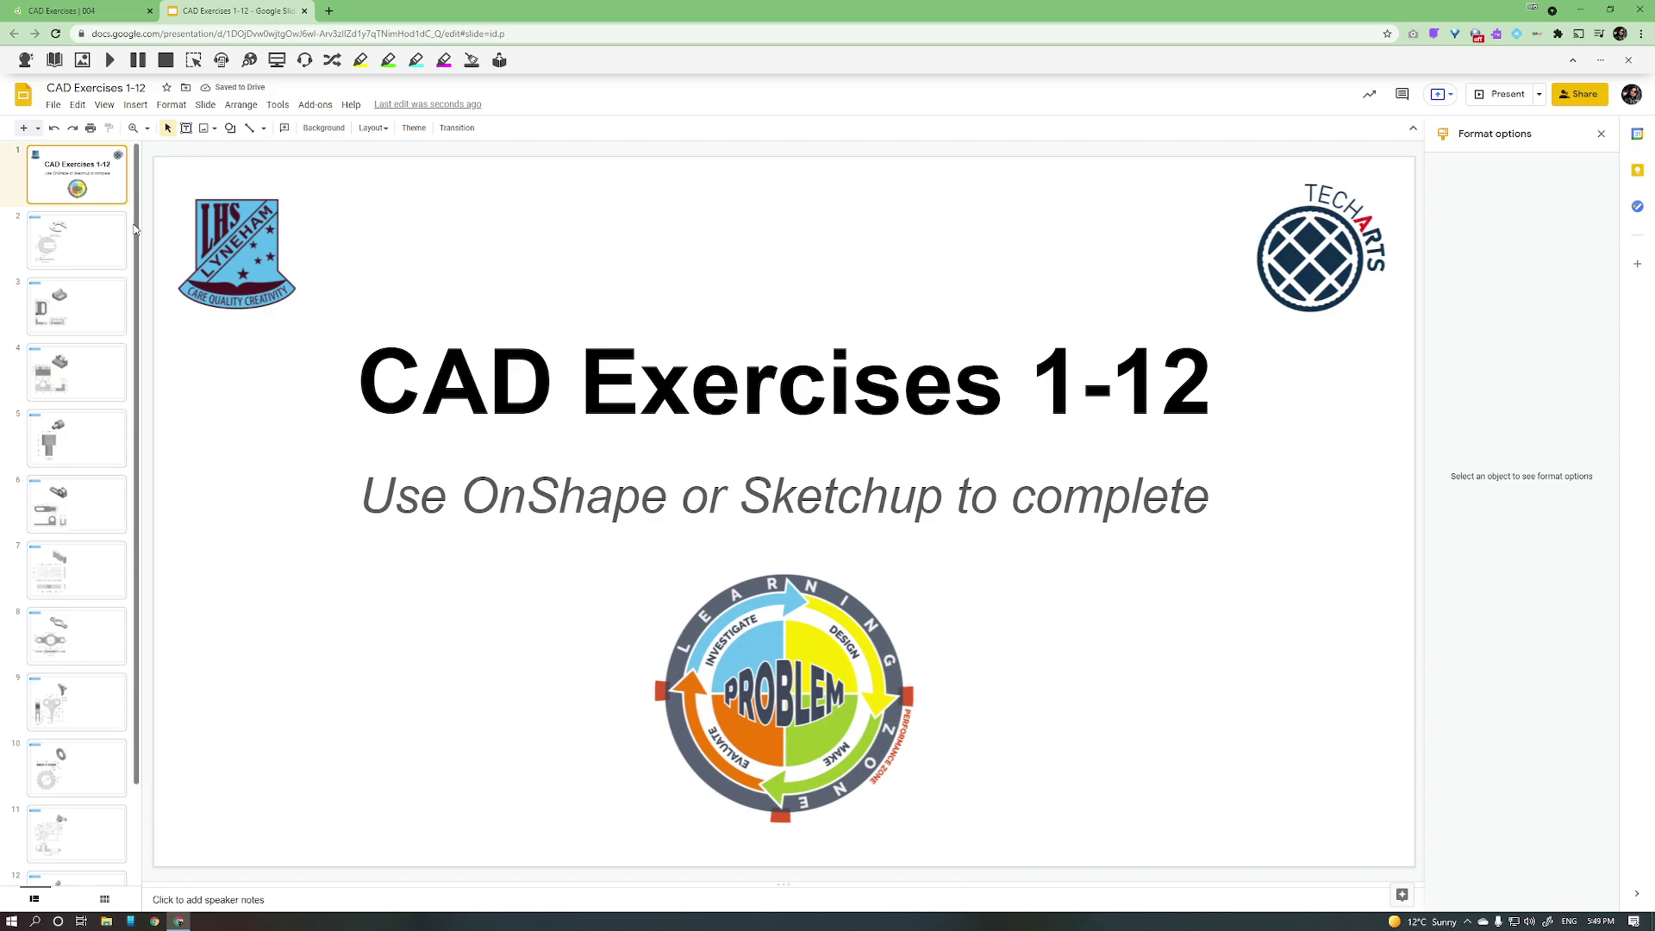